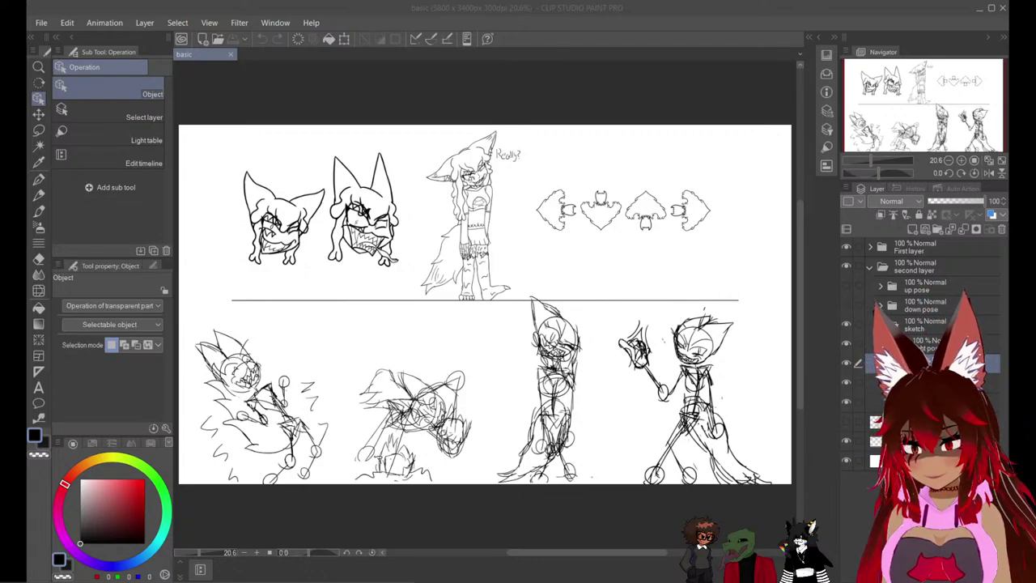
Select and collapse the sketch folder inside the second layer folder.
key("alt+Tab")
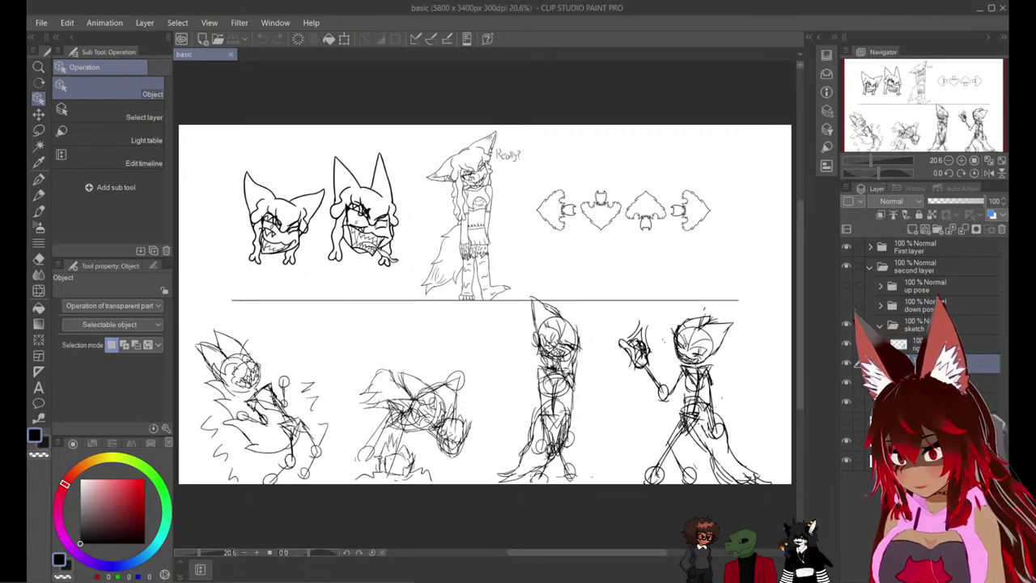
scroll(375, 375, "up", 2)
left_click_drag(485, 305, 413, 332)
scroll(591, 346, "down", 2)
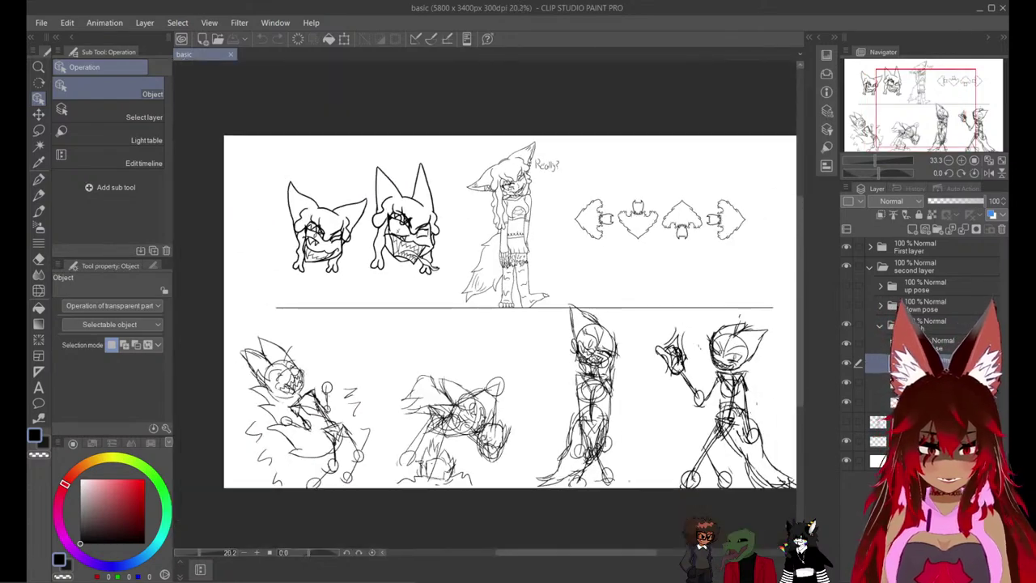
scroll(634, 348, "down", 2)
left_click(925, 324)
left_click(880, 325)
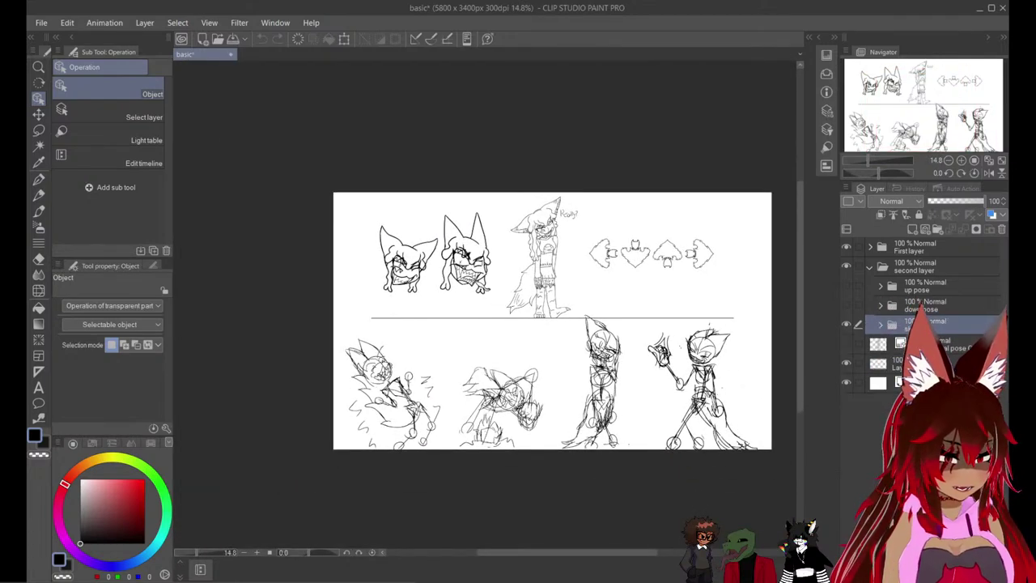
Show the up pose and down pose folders and toggle the sketch folder's visibility to compare their drawings.
left_click(846, 285)
left_click(846, 304)
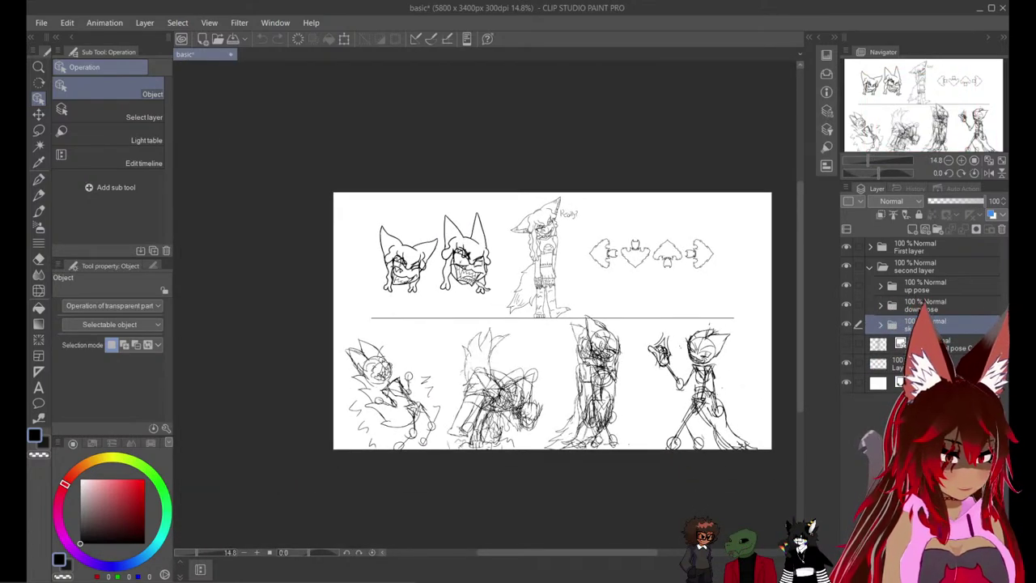
left_click(846, 323)
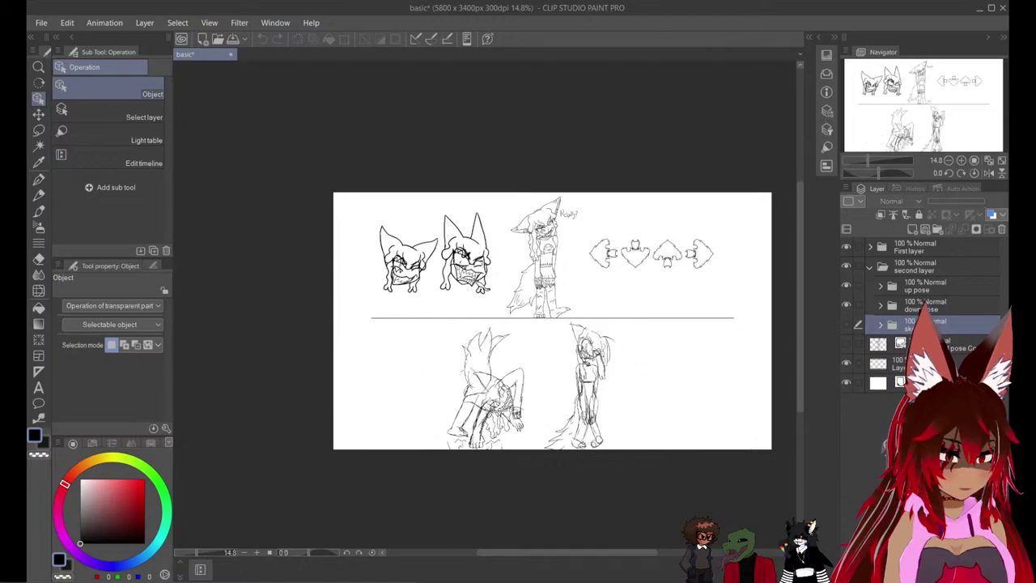
left_click(846, 324)
Delete the up pose and down pose folders from the second layer folder.
left_click(922, 285)
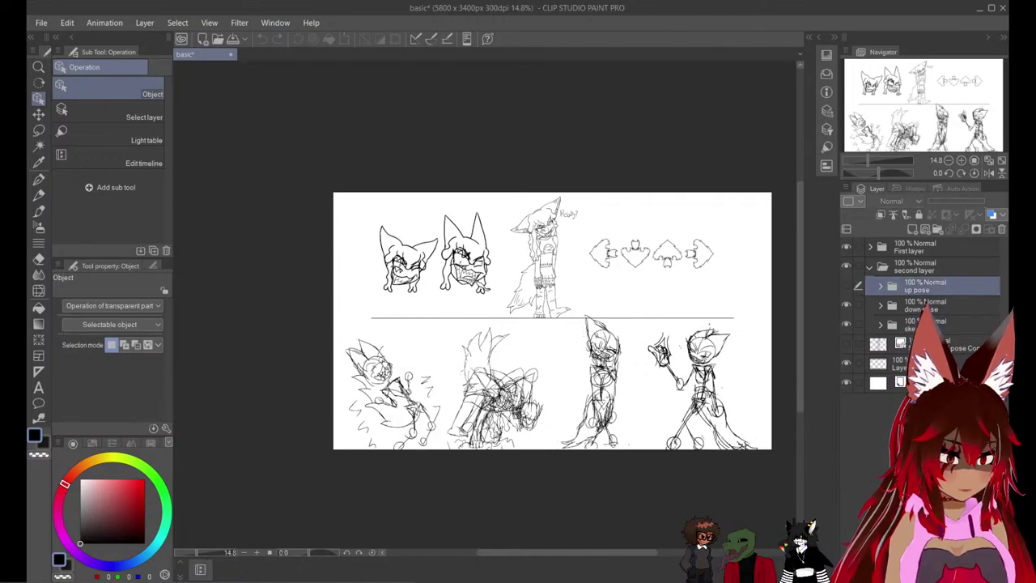
key("ctrl+e")
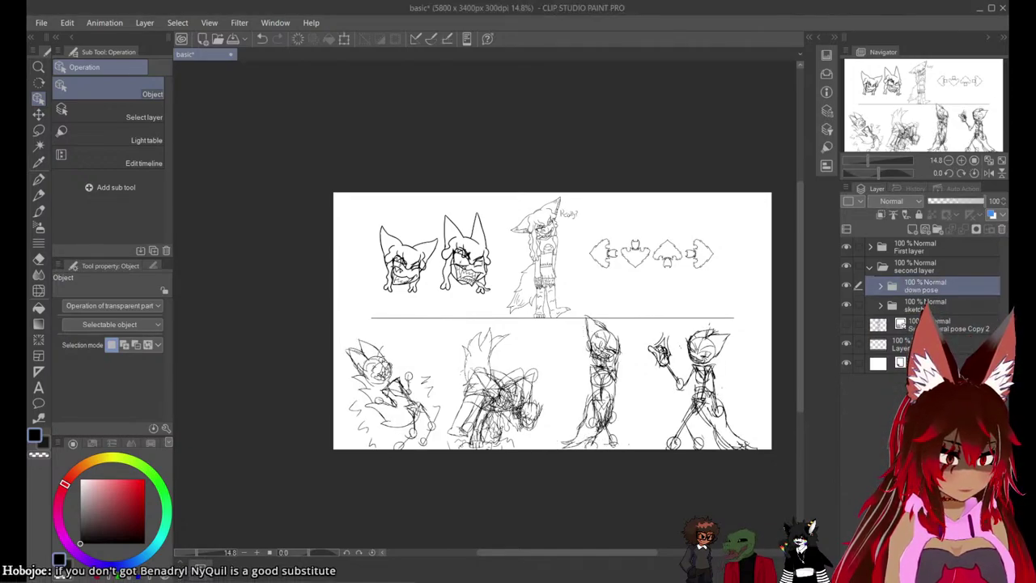
left_click(1001, 229)
key("Return")
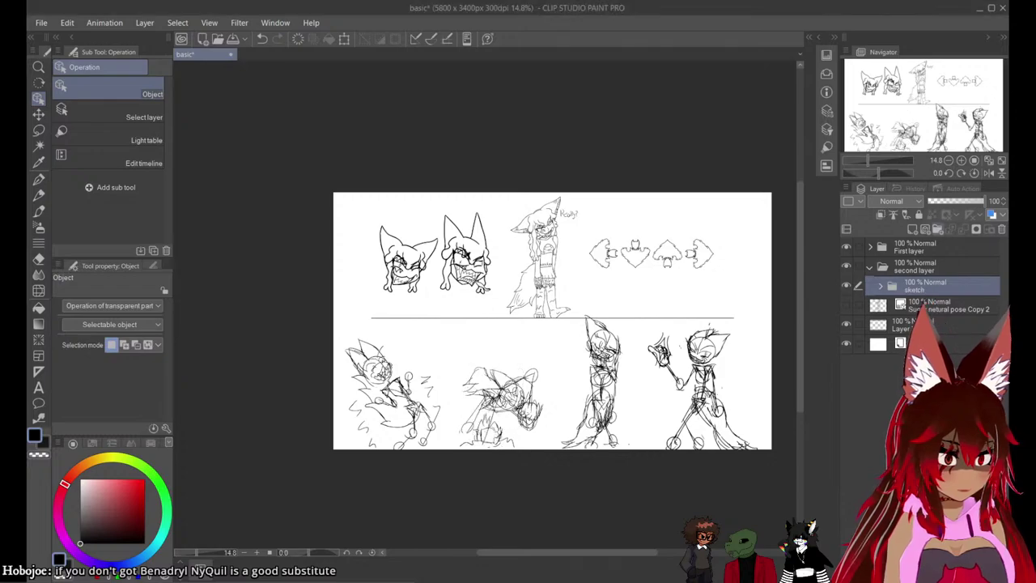
Create a new folder named "Pose up" above the sketch folder.
left_click(937, 229)
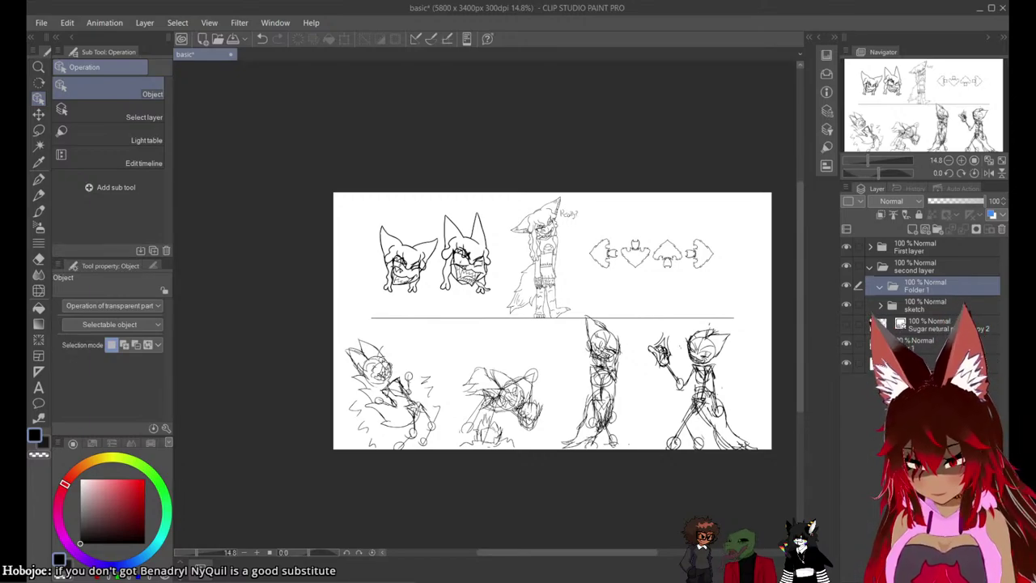
type("Pose up")
key("Return")
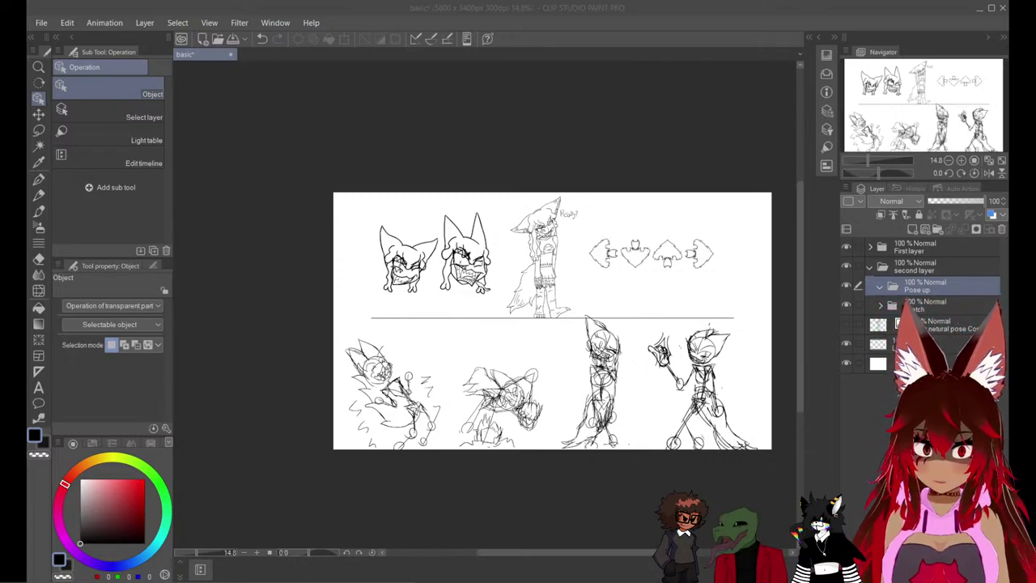
Examine the rough poses in the lower row, toggling the sketch folder's visibility.
scroll(501, 385, "up", 3)
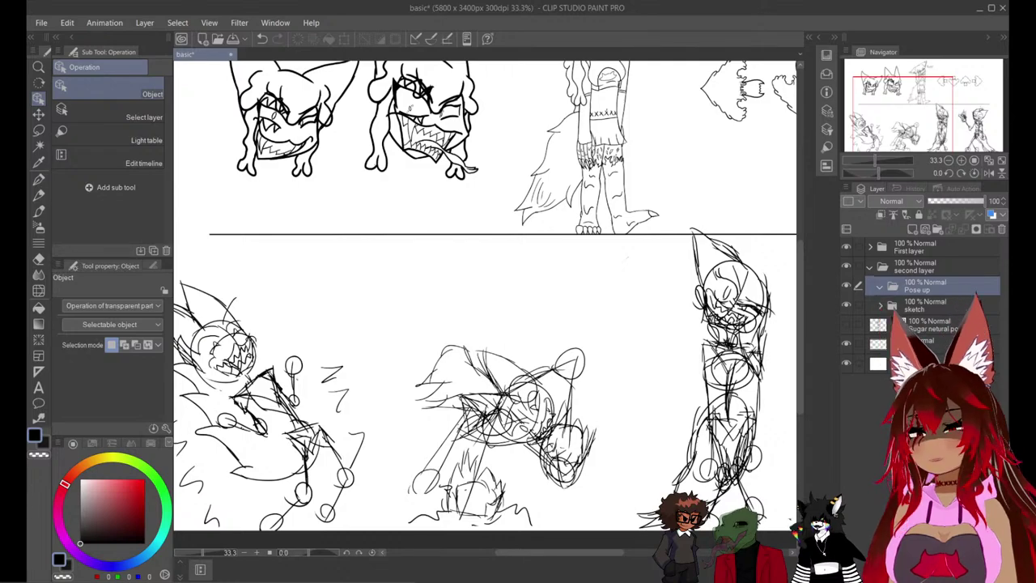
scroll(534, 380, "up", 1)
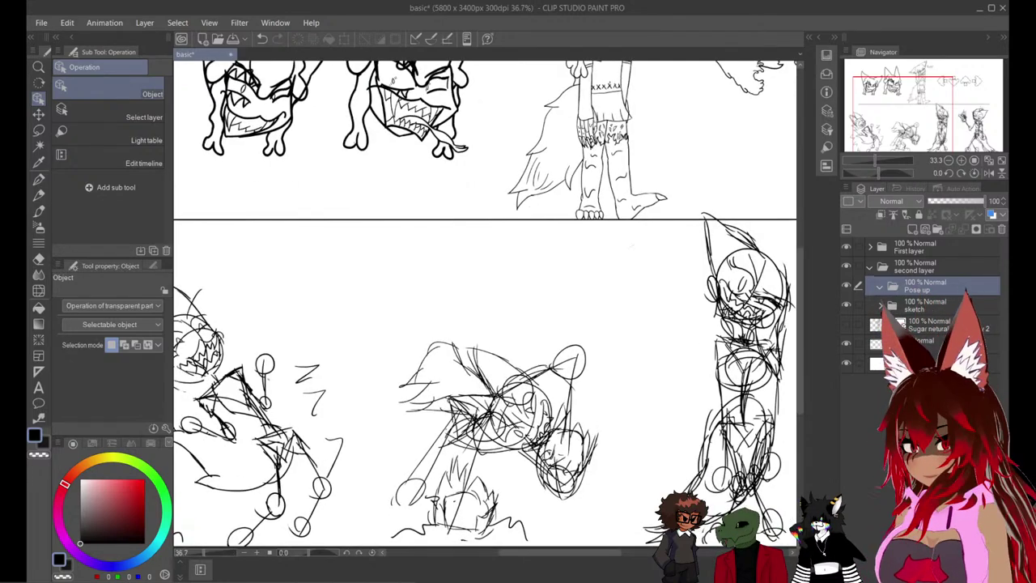
scroll(486, 303, "right", 3)
scroll(607, 332, "down", 2)
scroll(575, 332, "down", 3)
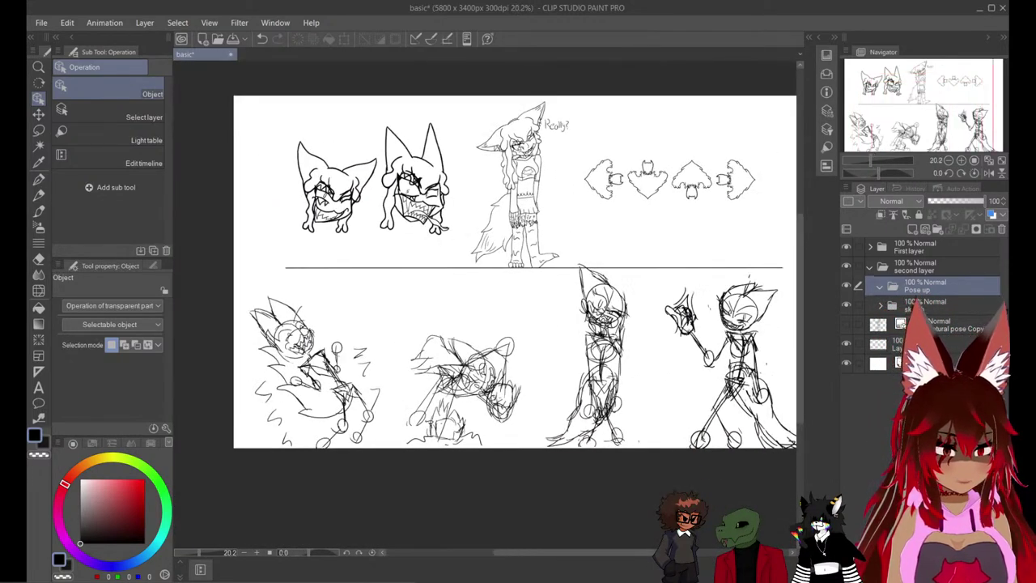
scroll(485, 303, "right", 1)
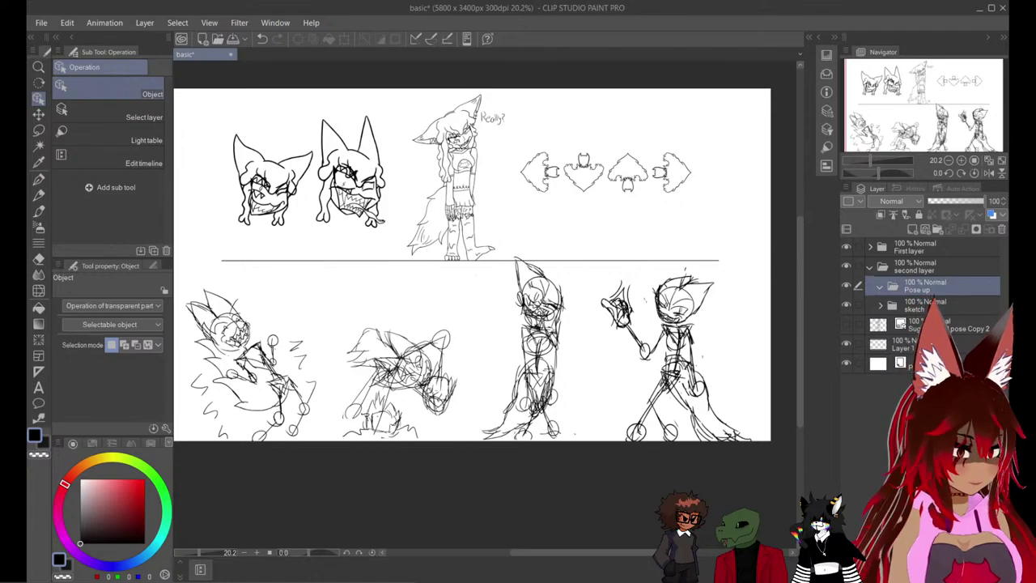
left_click(846, 304)
left_click(846, 305)
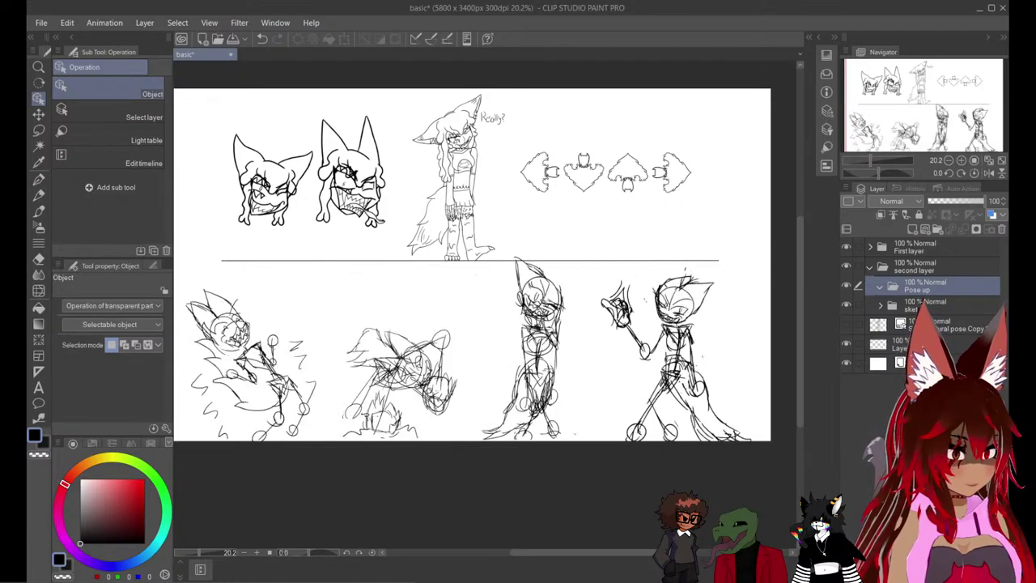
Hide every pose layer in the sketch folder except the upright standing figure, and collapse the folder.
left_click(922, 304)
left_click(879, 304)
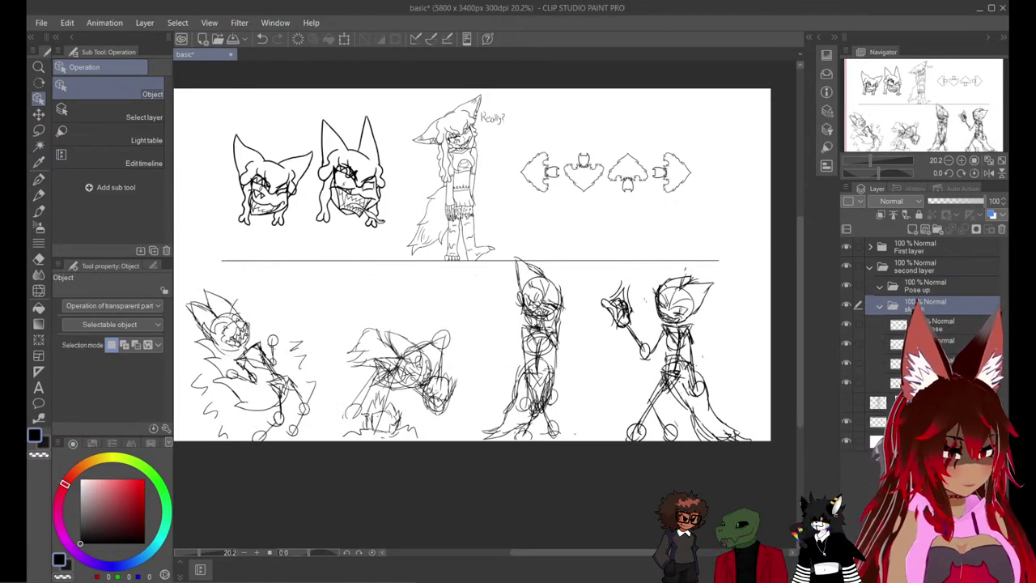
left_click(846, 343)
left_click(846, 382)
left_click(845, 324)
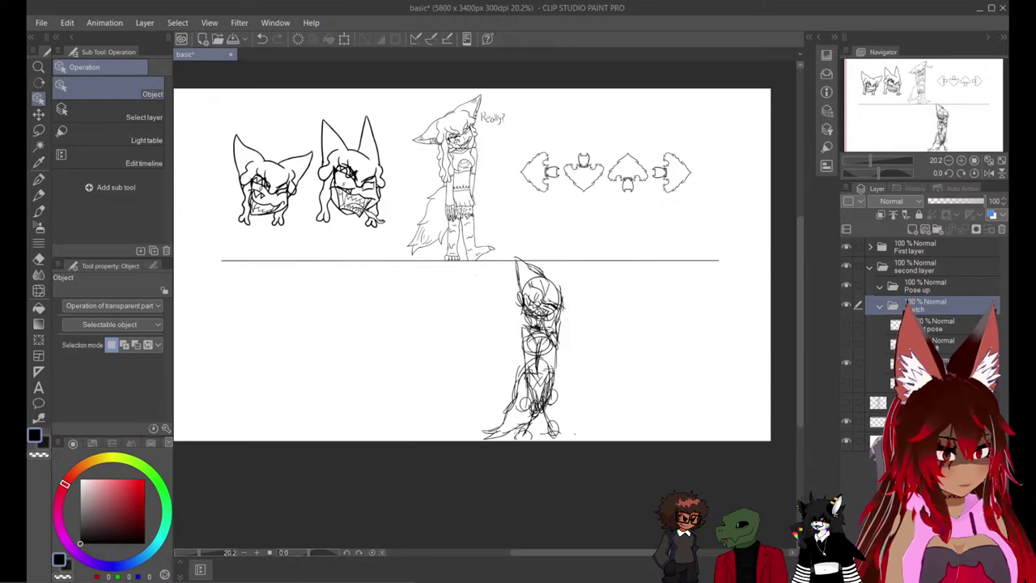
left_click(880, 305)
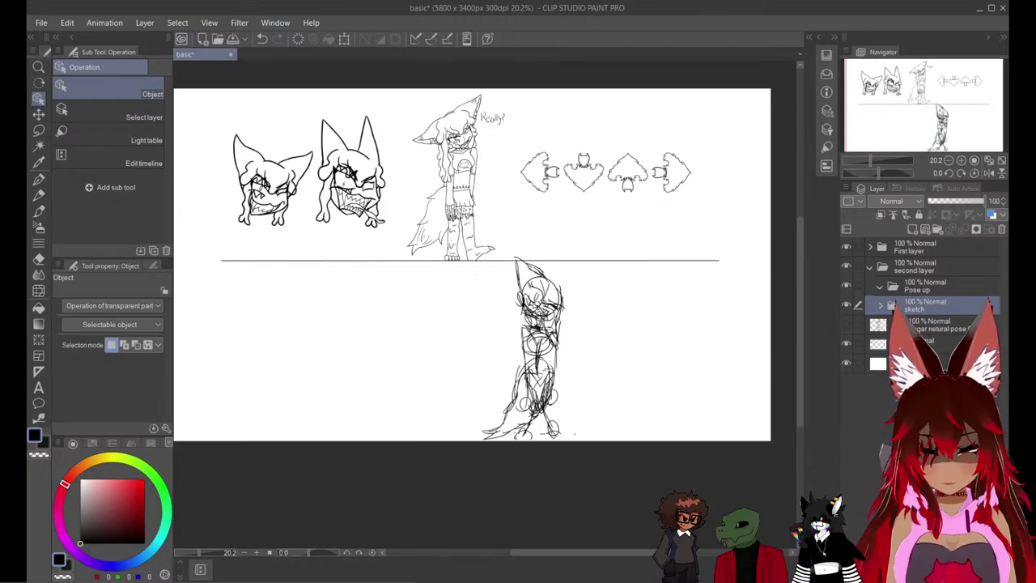
Lower the sketch folder's opacity to 45%.
left_click(953, 201)
scroll(536, 378, "up", 6)
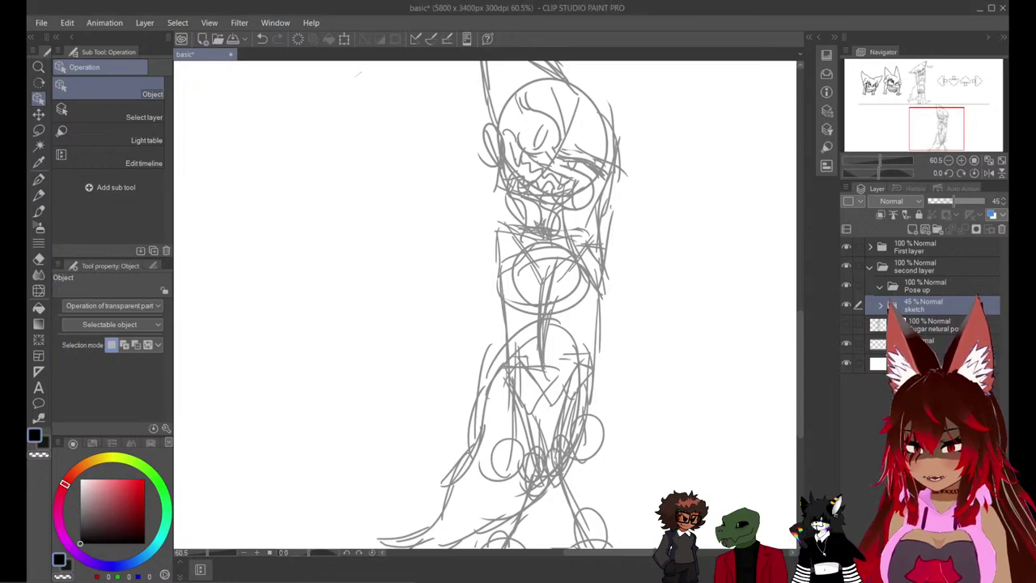
Choose the G-pen and add a new layer named "head" inside the Pose up folder.
left_click(931, 286)
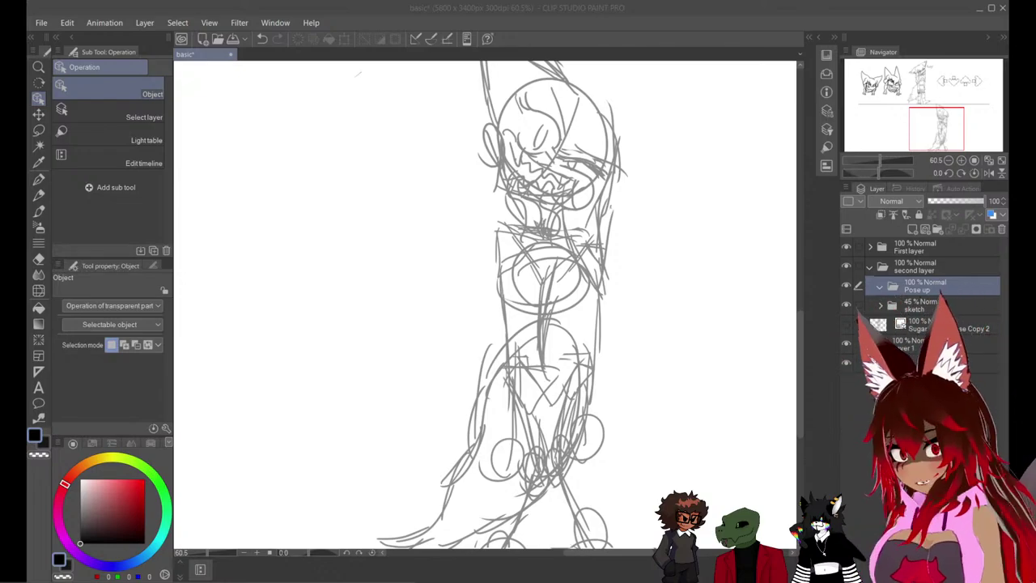
key("alt+Tab")
scroll(486, 304, "up", 3)
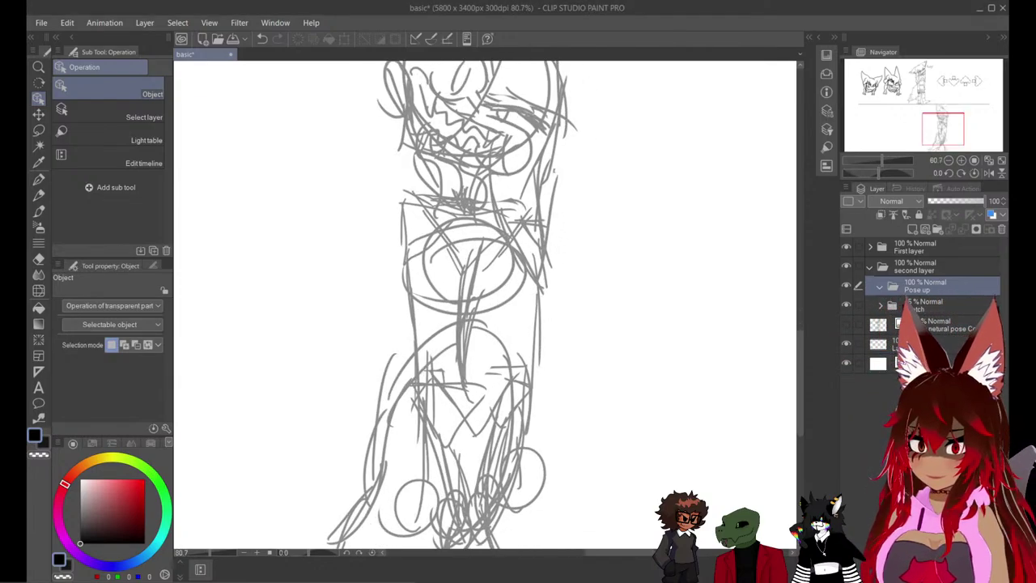
scroll(486, 304, "up", 5)
scroll(485, 304, "down", 3)
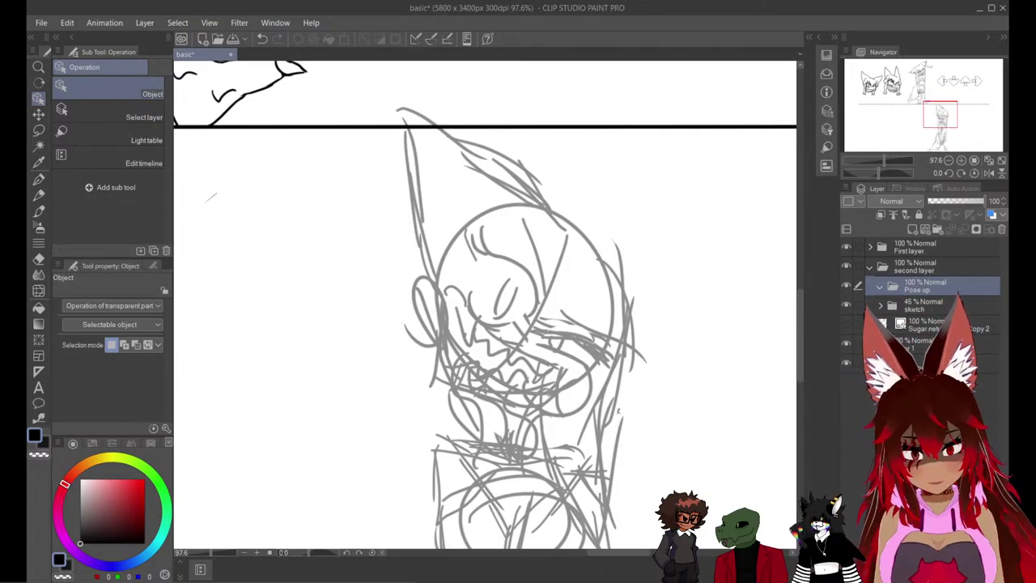
key("p")
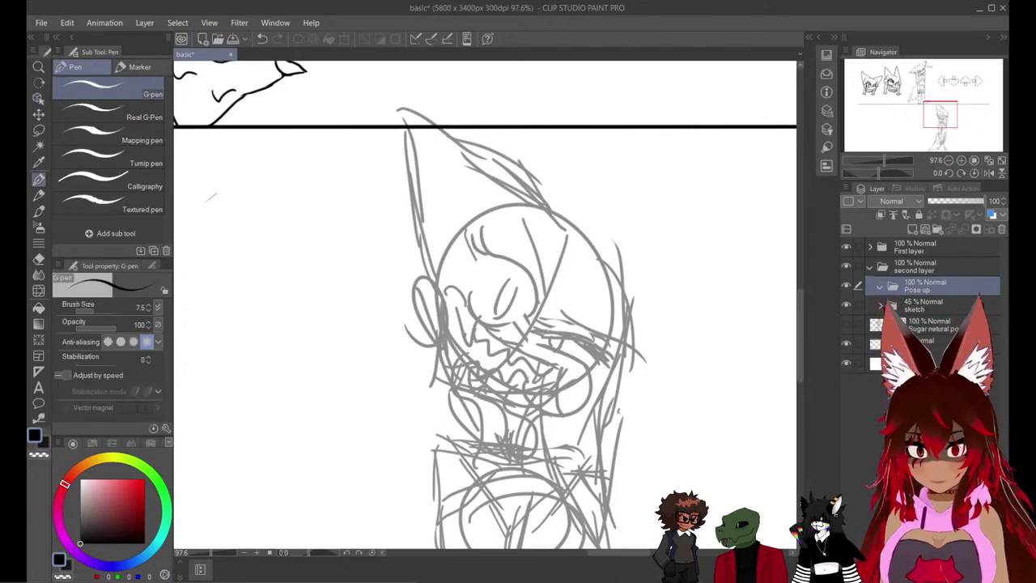
key("ctrl+shift+n")
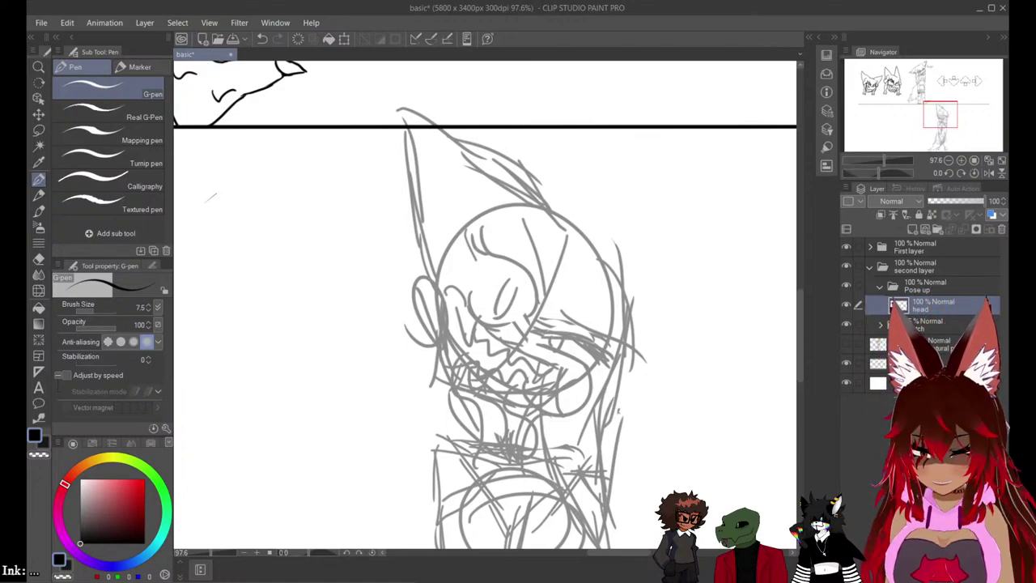
Set the G-pen's brush size to 10.
key("bracketright")
key("bracketright")
key("bracketright")
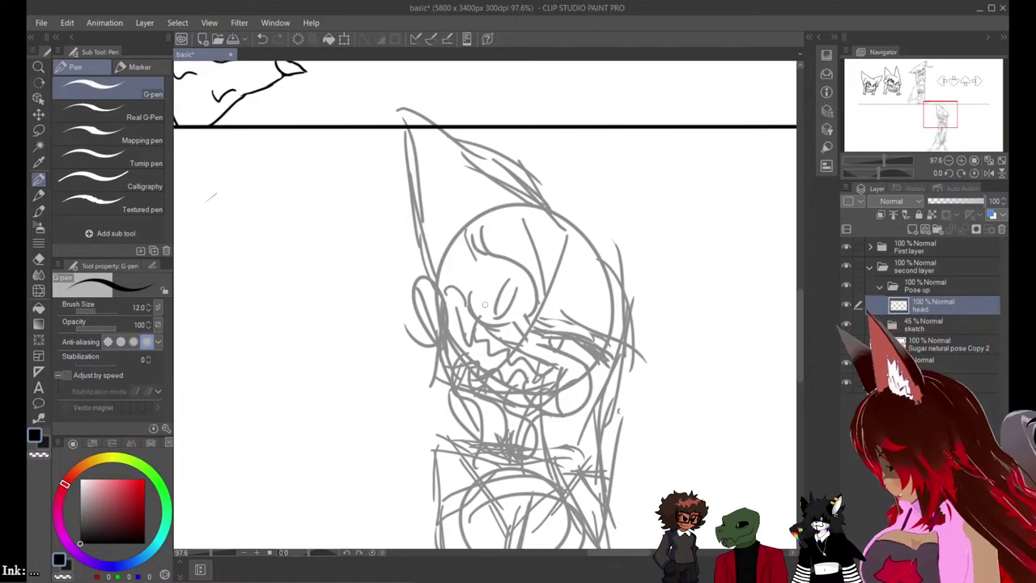
key("bracketleft")
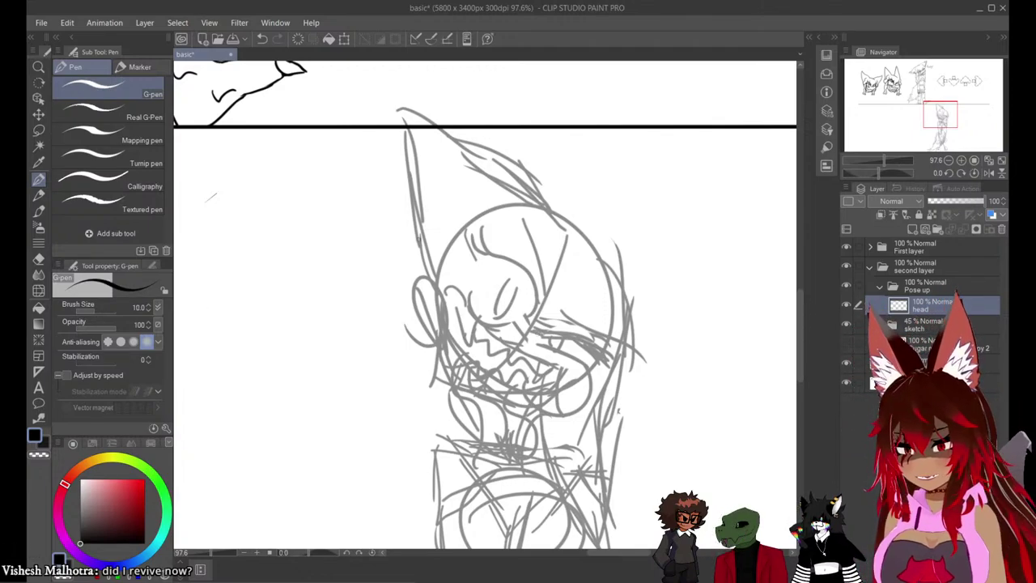
Try to ink a short cheek line at the right edge of the standing figure's face.
scroll(644, 413, "up", 3)
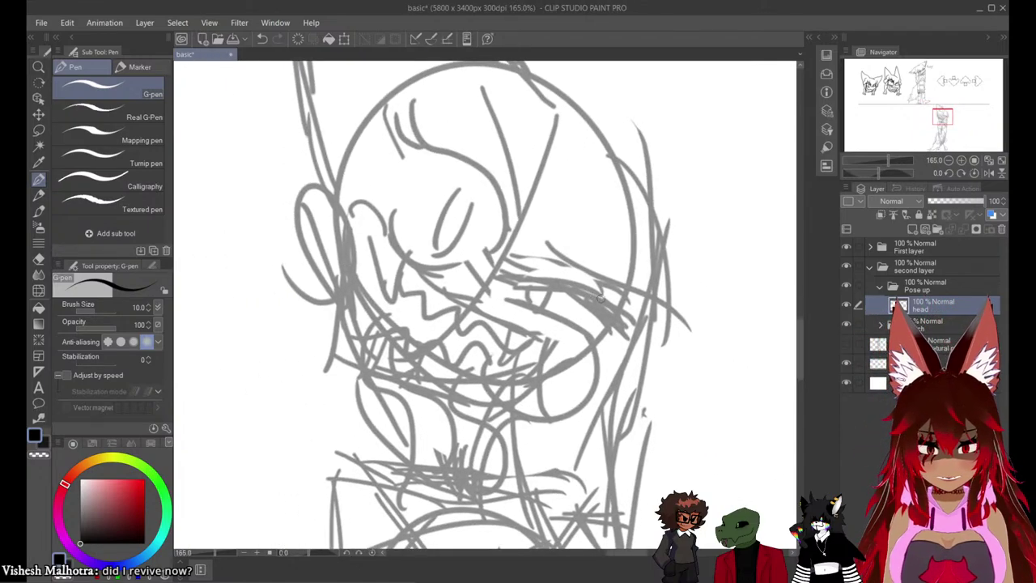
left_click_drag(639, 293, 607, 378)
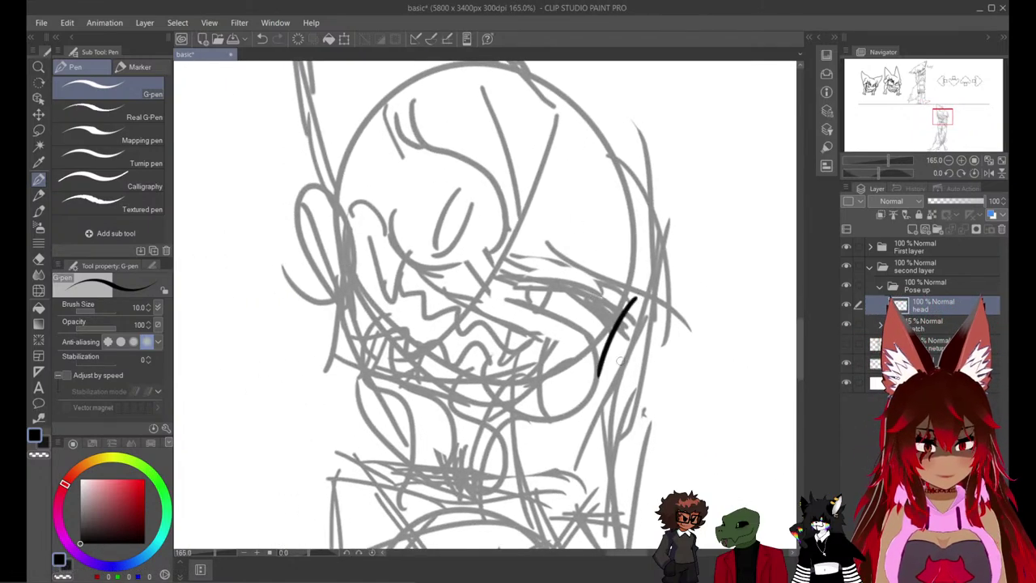
key("ctrl+z")
mouse_move(620, 287)
left_mouse_down()
mouse_move(580, 349)
mouse_move(500, 393)
left_mouse_up()
key("ctrl+z")
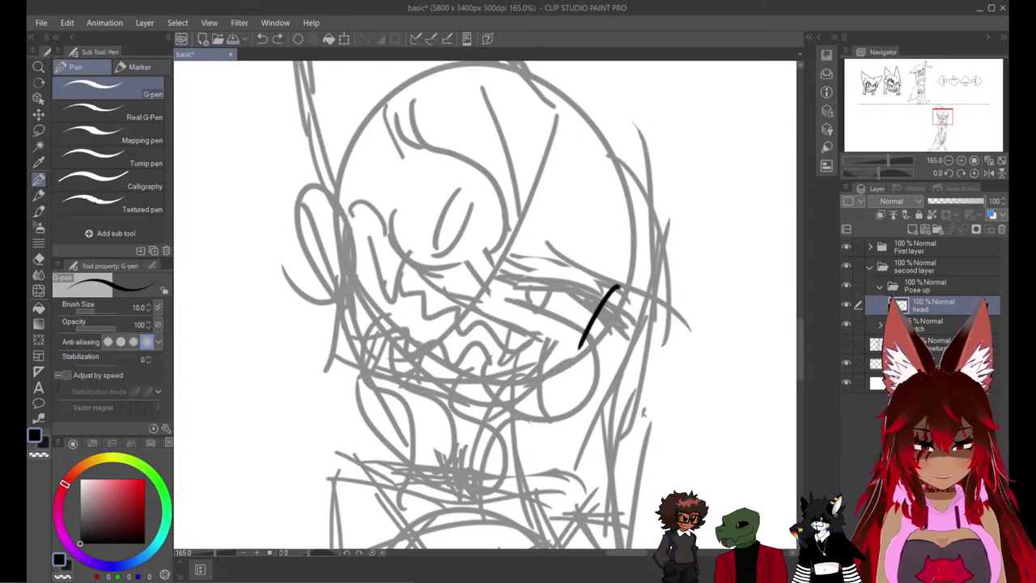
key("ctrl+z")
Try to ink the face outline from the left temple down to a pointed chin and up the right jaw.
key("r")
left_click_drag(566, 356, 582, 299)
key("p")
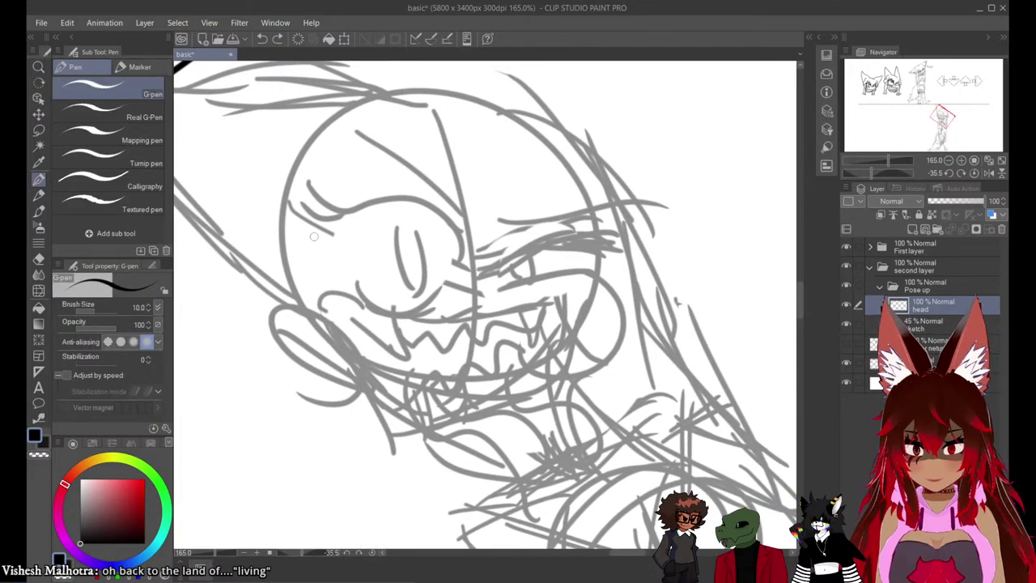
mouse_move(270, 190)
left_mouse_down()
mouse_move(268, 250)
mouse_move(281, 220)
mouse_move(296, 298)
mouse_move(333, 364)
mouse_move(318, 340)
mouse_move(444, 433)
mouse_move(389, 401)
mouse_move(482, 437)
mouse_move(430, 420)
mouse_move(558, 323)
left_mouse_up()
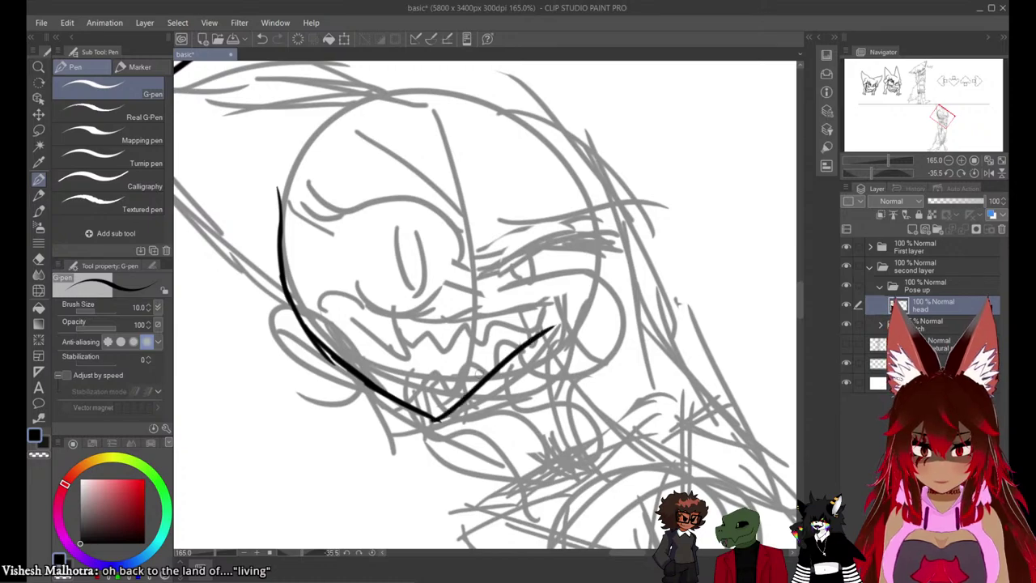
key("ctrl+z")
key("ctrl+z")
key("ctrl+z")
key("ctrl+z")
key("ctrl+z")
key("ctrl+z")
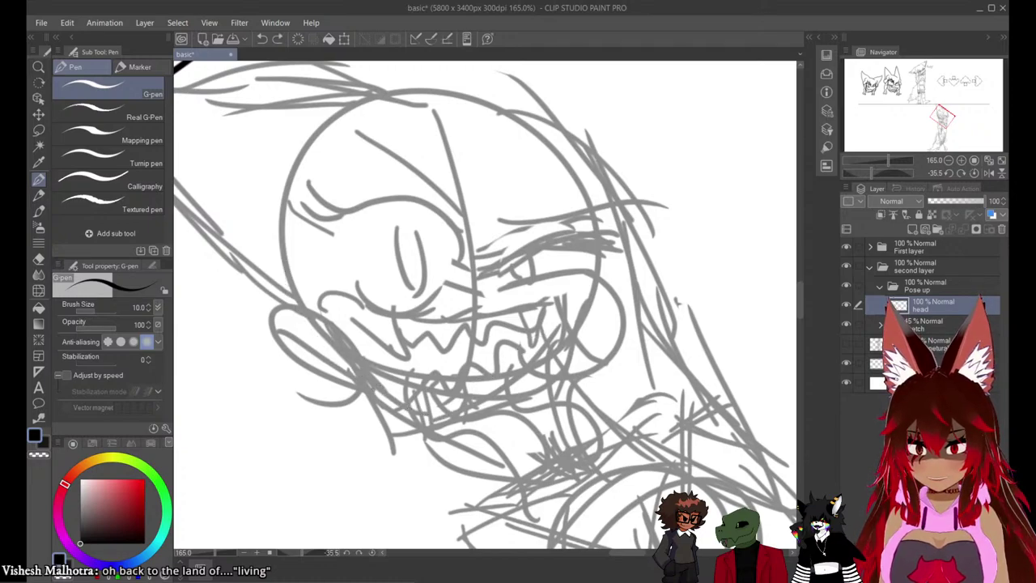
Try to ink the left face contour down to the chin and the right cheek as separate strokes.
left_click_drag(277, 187, 307, 271)
key("ctrl+z")
mouse_move(284, 207)
left_mouse_down()
mouse_move(300, 300)
mouse_move(405, 387)
mouse_move(496, 419)
left_mouse_up()
left_click_drag(608, 217, 599, 280)
left_click_drag(599, 279, 526, 388)
key("ctrl+z")
key("ctrl+z")
key("ctrl+z")
key("ctrl+z")
key("ctrl+z")
key("ctrl+z")
key("ctrl+z")
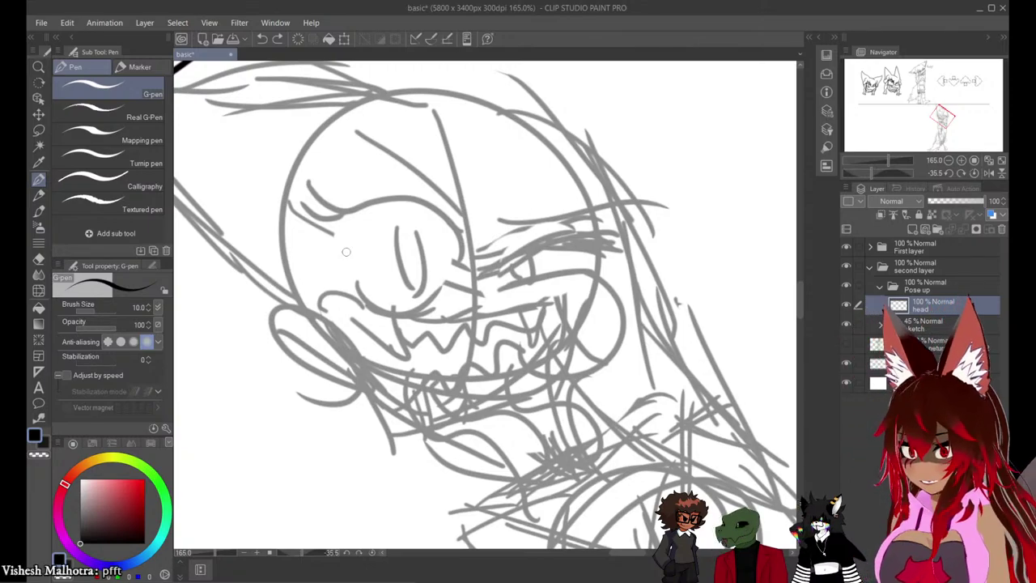
Ink the right side of the face outline on the head layer, from the temple around the cheek to the chin.
left_click_drag(596, 205, 574, 330)
key("ctrl+z")
mouse_move(594, 253)
left_mouse_down()
mouse_move(552, 368)
mouse_move(593, 269)
mouse_move(494, 402)
left_mouse_up()
key("ctrl+z")
key("ctrl+z")
left_click_drag(594, 253, 460, 436)
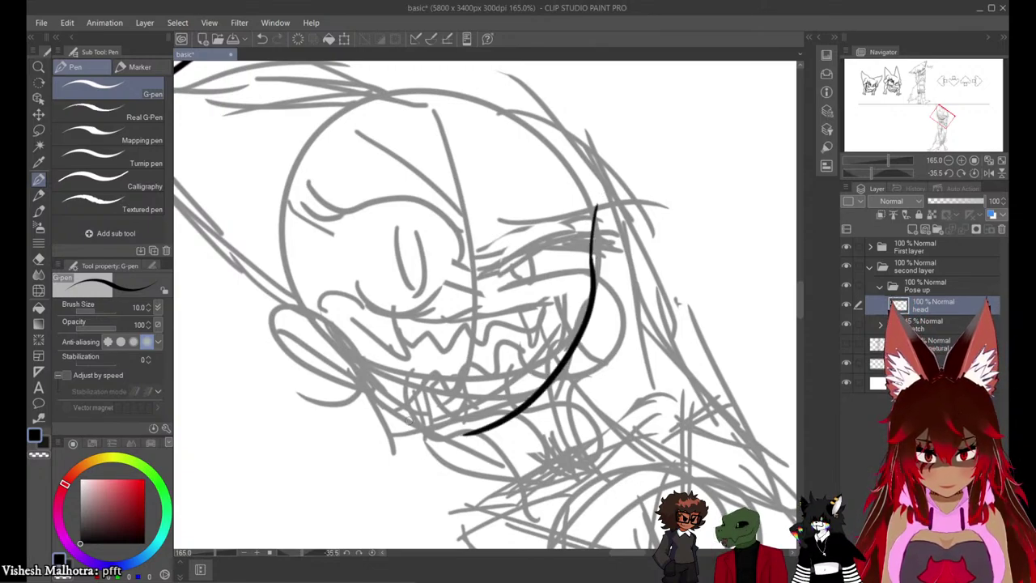
key("ctrl+z")
mouse_move(597, 247)
left_mouse_down()
mouse_move(525, 397)
mouse_move(589, 276)
mouse_move(484, 398)
mouse_move(444, 420)
left_mouse_up()
key("ctrl+z")
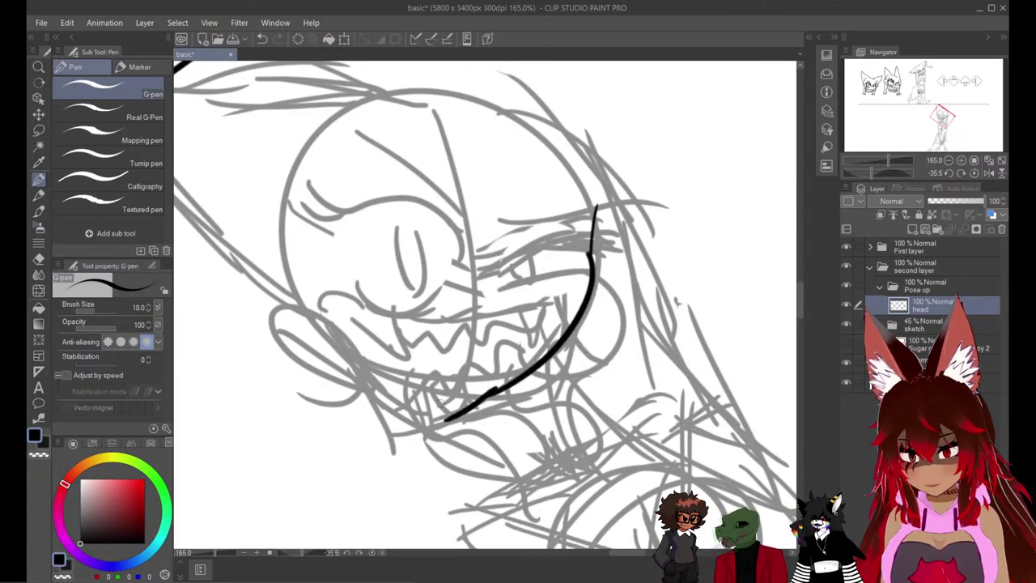
Undo the last chin stroke, shorten the chin tip, and ink the left face contour from the chin up to the temple.
key("ctrl+z")
mouse_move(489, 391)
left_mouse_down()
mouse_move(455, 409)
mouse_move(510, 380)
left_mouse_up()
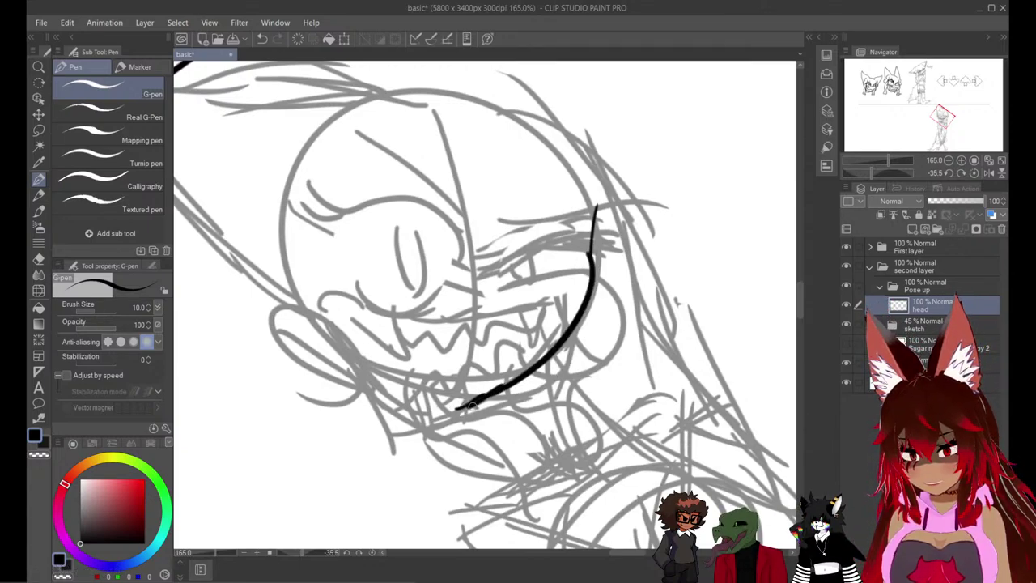
left_click_drag(467, 408, 381, 382)
key("ctrl+z")
mouse_move(468, 408)
left_mouse_down()
mouse_move(358, 365)
mouse_move(301, 301)
left_mouse_up()
left_click_drag(356, 353, 292, 269)
left_click_drag(332, 328, 295, 197)
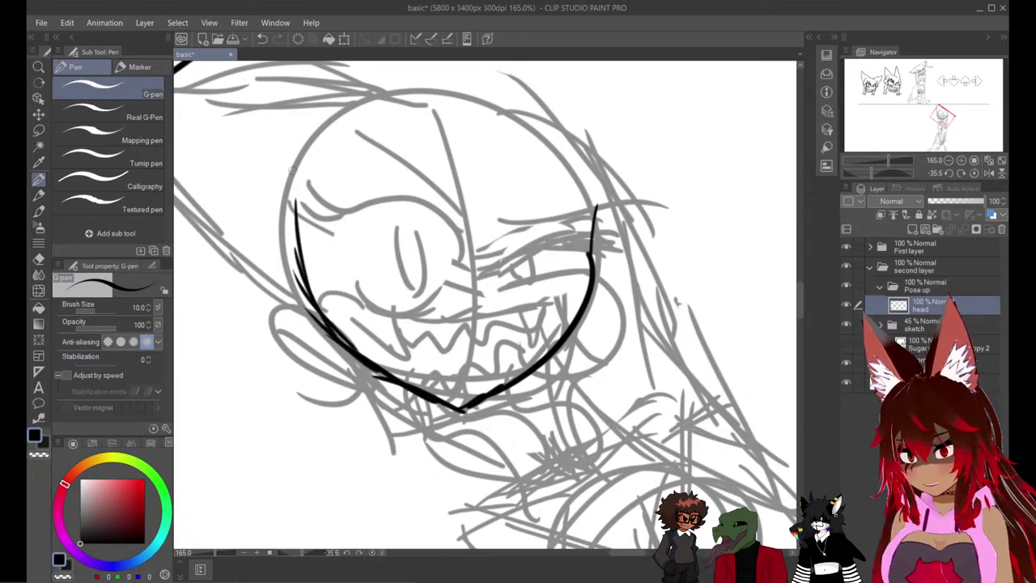
left_click_drag(315, 298, 298, 183)
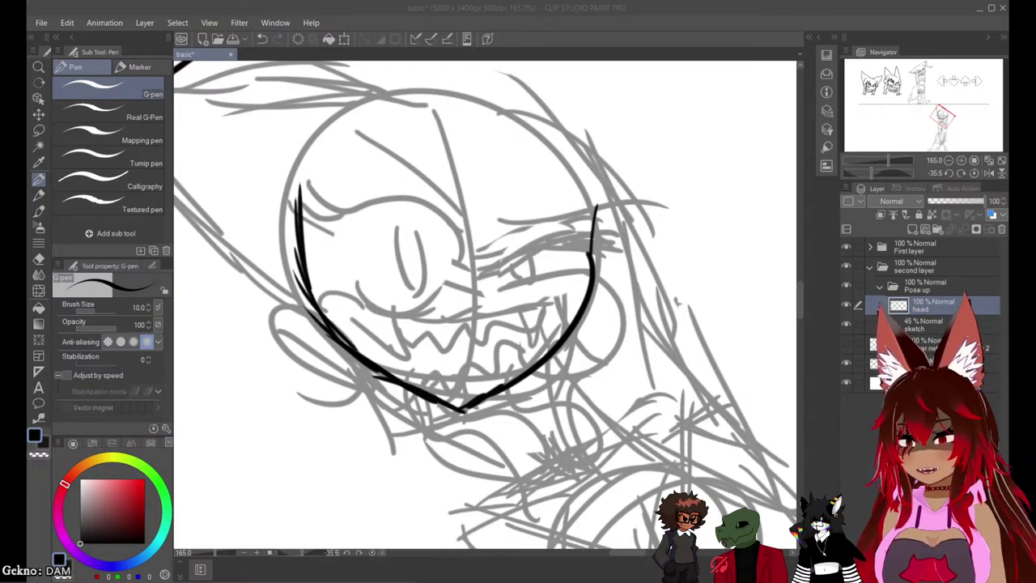
Thicken the left face contour with overlapping G-pen strokes from the temple down to the chin, undoing the stray strokes.
key("w")
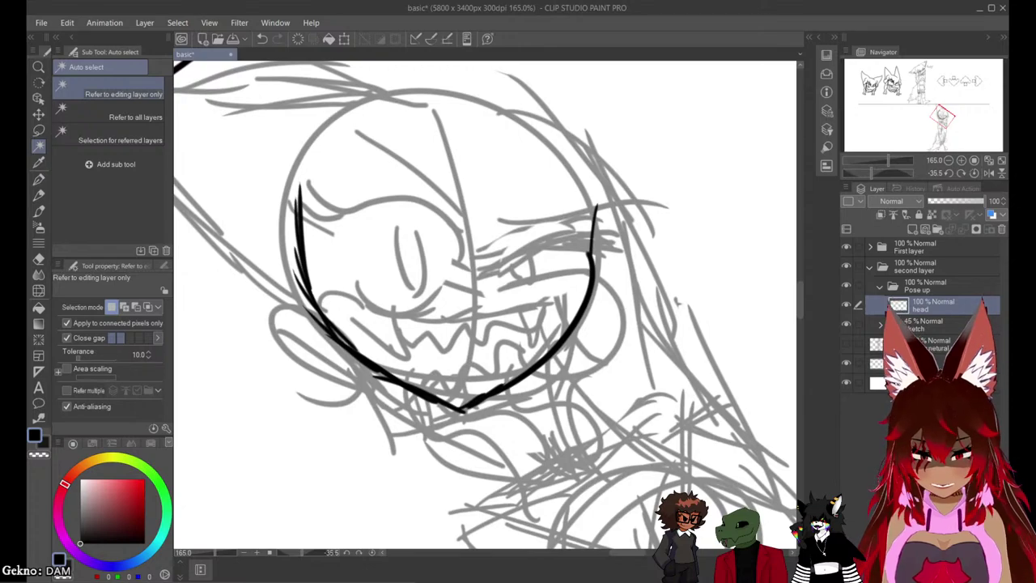
key("p")
left_click_drag(303, 188, 306, 270)
mouse_move(305, 216)
left_mouse_down()
mouse_move(309, 277)
mouse_move(354, 358)
mouse_move(445, 424)
mouse_move(545, 355)
left_mouse_up()
key("ctrl+z")
key("ctrl+z")
Erase the rough line left of the chin with the hard eraser at size 55 and re-ink the chin tip.
key("e")
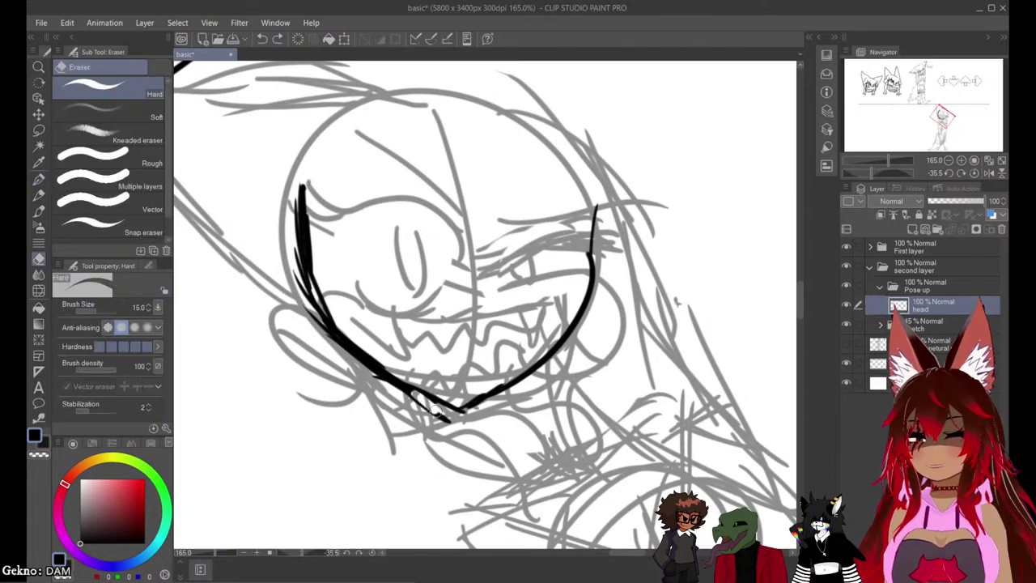
left_click_drag(408, 387, 440, 416)
left_click_drag(440, 416, 420, 389)
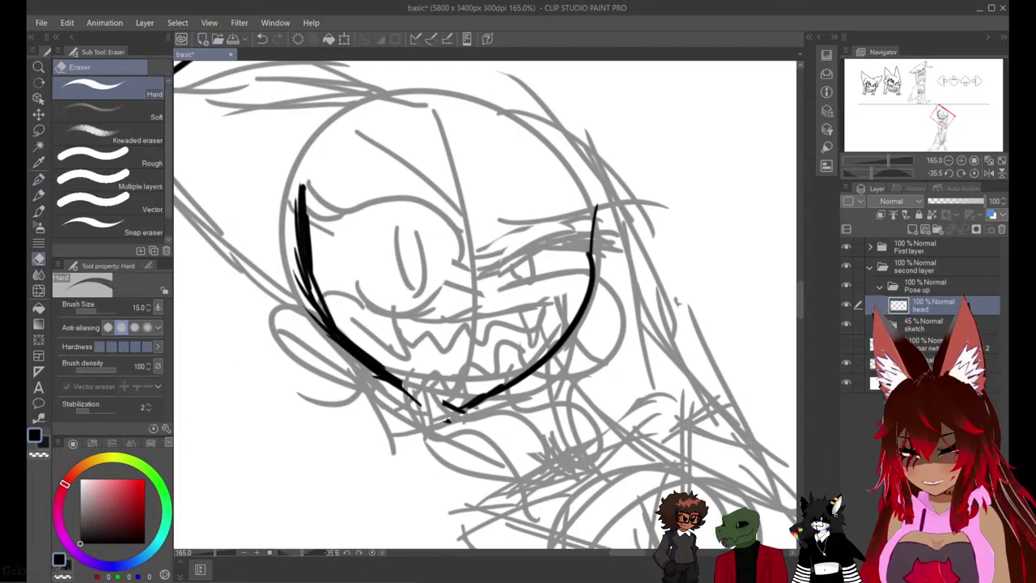
left_click(100, 311)
left_click_drag(368, 417, 412, 381)
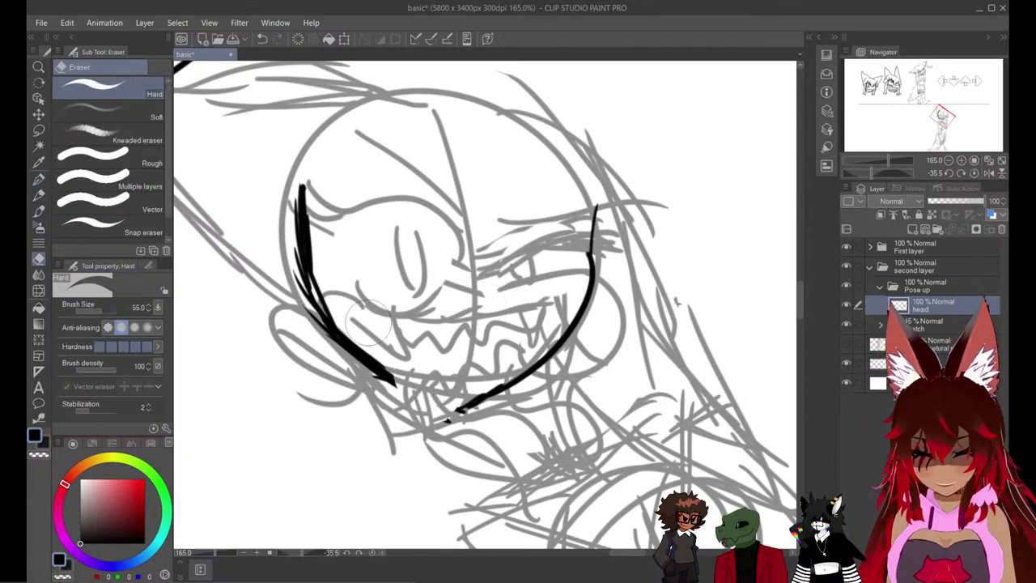
key("p")
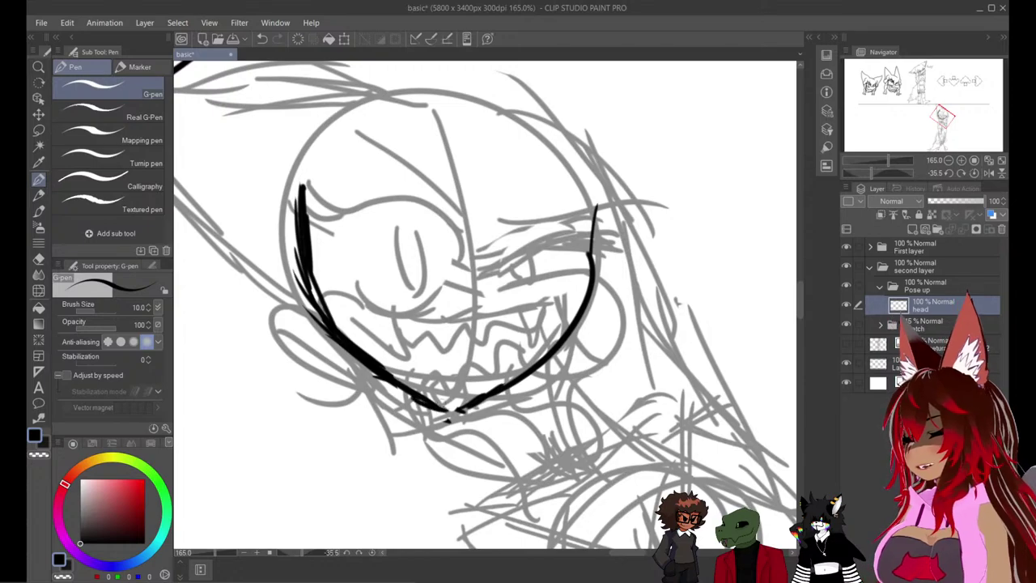
left_click_drag(448, 418, 467, 401)
Erase the doubled lines on the left cheek and re-ink the contour from the jaw up past the cheek.
key("e")
left_click_drag(322, 317, 283, 230)
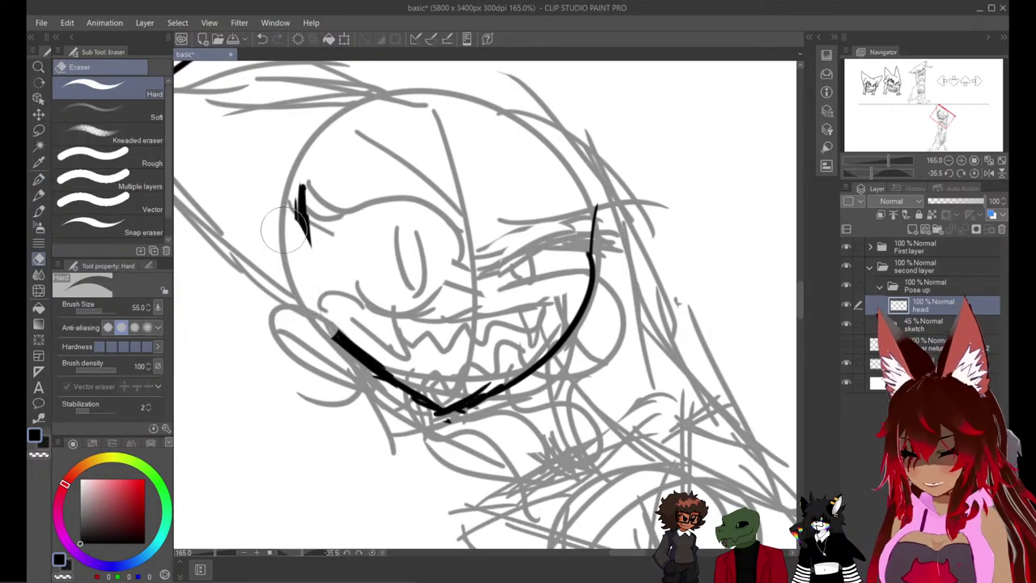
key("p")
mouse_move(417, 401)
left_mouse_down()
mouse_move(353, 370)
mouse_move(389, 385)
mouse_move(315, 335)
mouse_move(302, 283)
left_mouse_up()
left_click_drag(315, 332, 289, 231)
left_click_drag(304, 316, 290, 154)
Erase the leftover strokes at the left temple and ink a single contour from the cheek up to the forehead.
key("e")
mouse_move(293, 199)
left_mouse_down()
mouse_move(310, 263)
mouse_move(292, 162)
left_mouse_up()
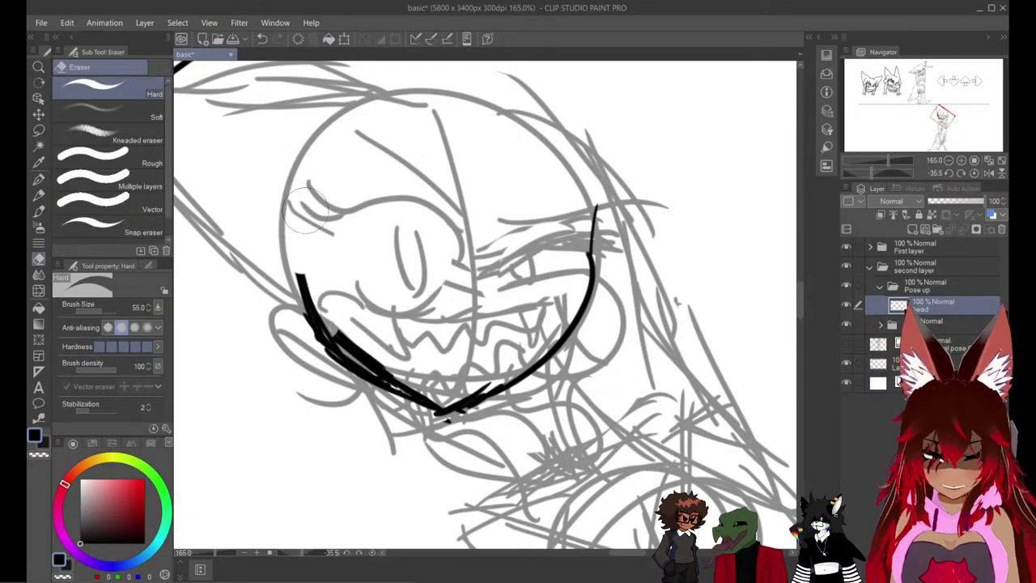
key("p")
mouse_move(312, 305)
left_mouse_down()
mouse_move(289, 206)
mouse_move(289, 166)
left_mouse_up()
left_click_drag(290, 243, 296, 122)
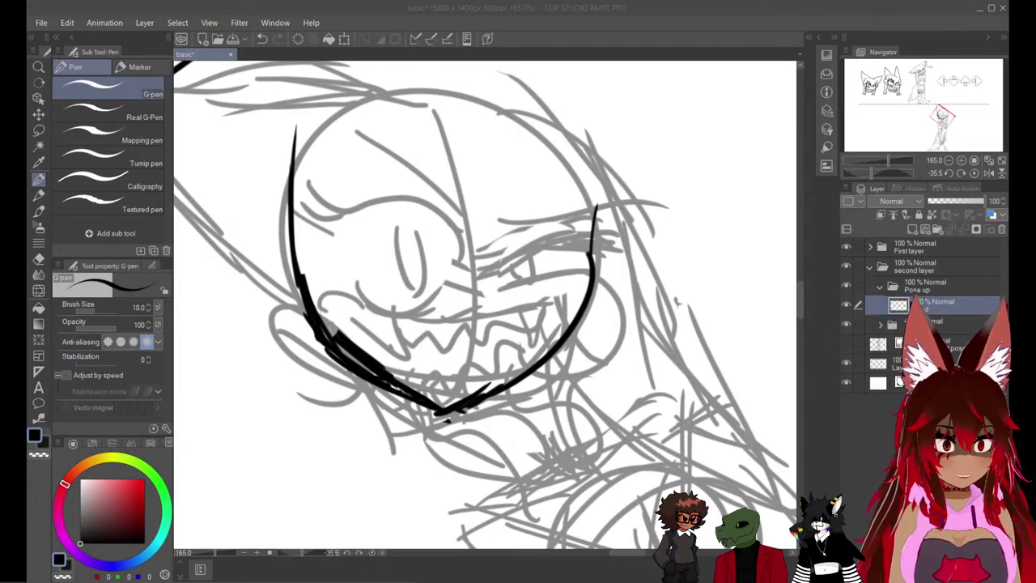
Ink the right face contour upward from the temple along the forehead and erase the uneven join beside the eye.
scroll(388, 373, "up", 1)
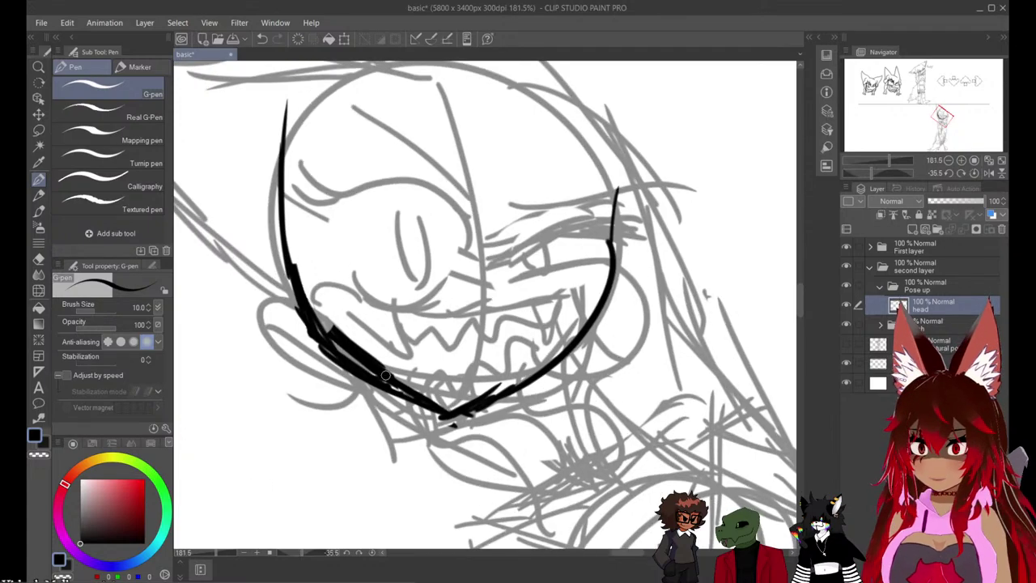
left_click_drag(617, 208, 603, 92)
left_click_drag(512, 65, 513, 155)
key("e")
mouse_move(602, 328)
left_mouse_down()
mouse_move(602, 310)
mouse_move(606, 330)
left_mouse_up()
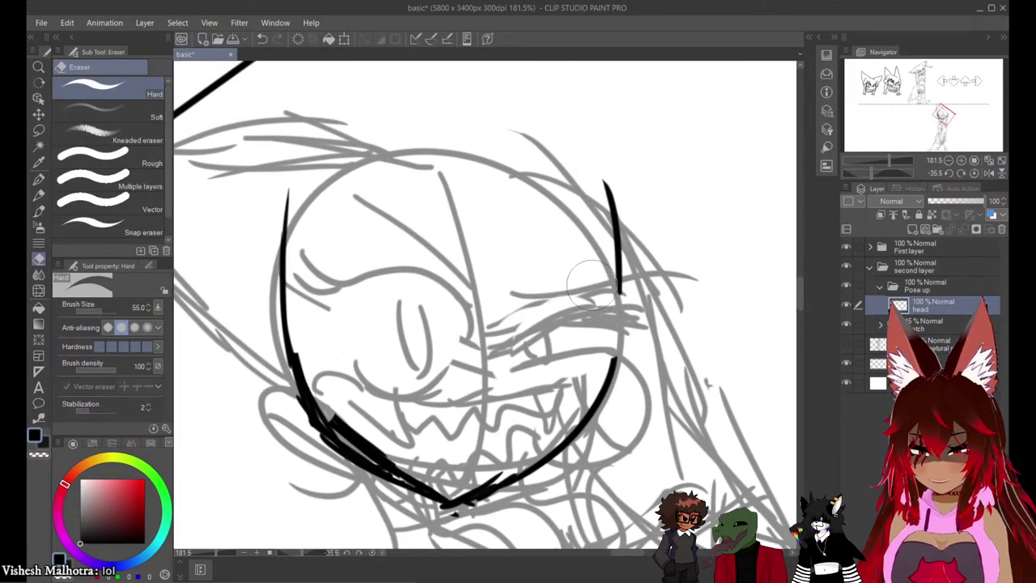
Re-ink the right contour from the temple around the cheek to the chin, erasing the old cheek curve.
key("p")
mouse_move(619, 287)
left_mouse_down()
mouse_move(610, 372)
mouse_move(493, 483)
mouse_move(534, 490)
left_mouse_up()
key("e")
mouse_move(618, 383)
left_mouse_down()
mouse_move(568, 454)
mouse_move(607, 389)
left_mouse_up()
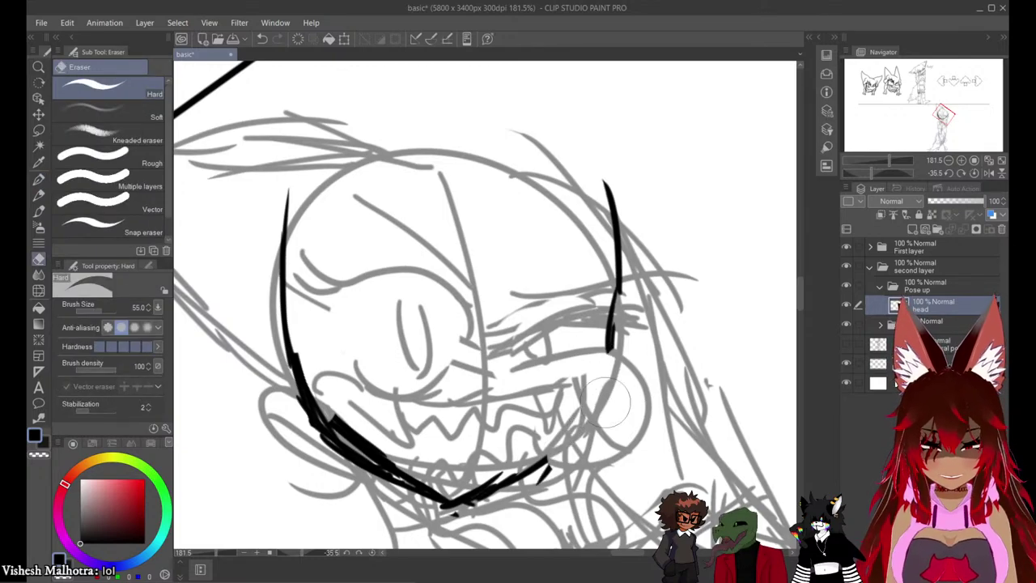
key("p")
left_click_drag(612, 348, 588, 411)
left_click_drag(611, 372, 557, 462)
left_click_drag(603, 403, 497, 497)
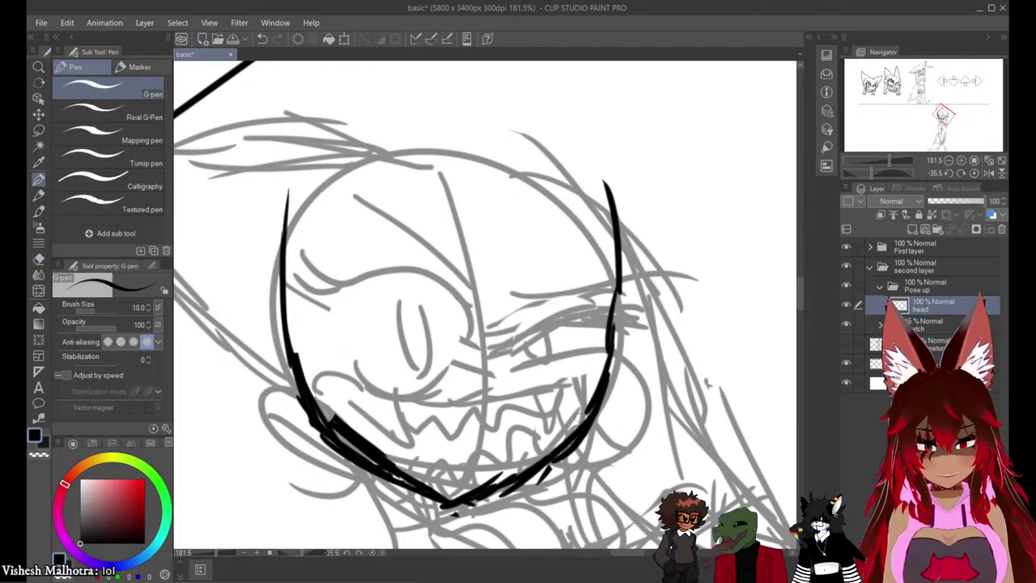
Erase the rounded lower right cheek and ink a straighter jaw line from the cheek down to the chin.
key("e")
left_click_drag(607, 403, 550, 437)
key("p")
left_click_drag(598, 396, 472, 499)
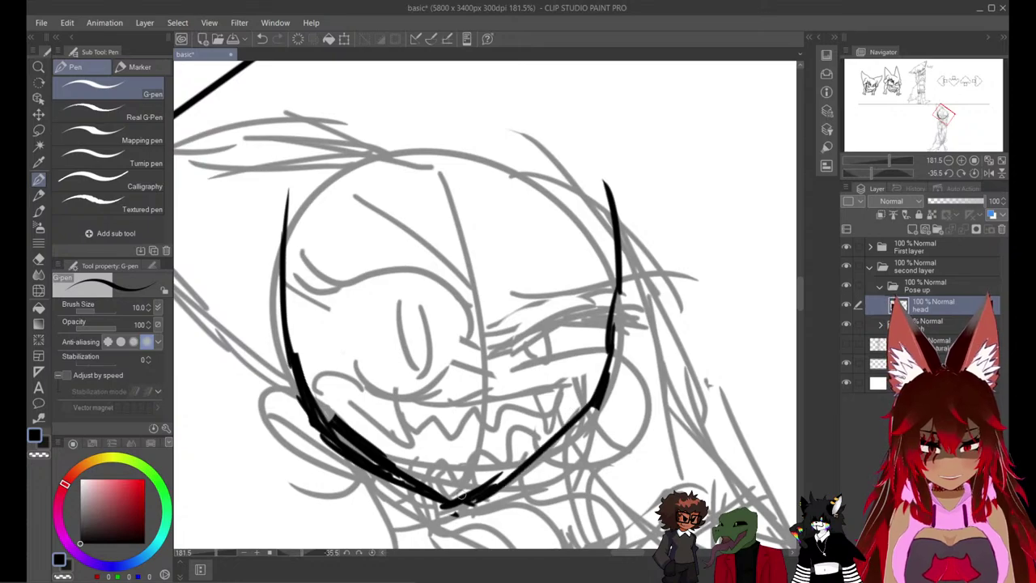
left_click_drag(577, 418, 469, 512)
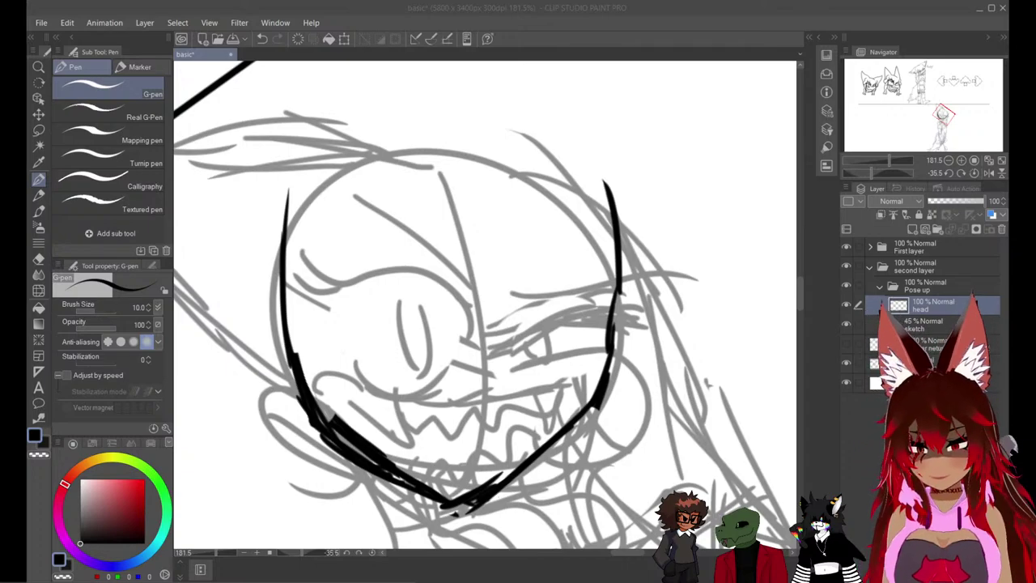
Ink the small curved nose and the two arched mouth corners over the face sketch.
scroll(645, 319, "up", 2)
left_click_drag(646, 320, 705, 254)
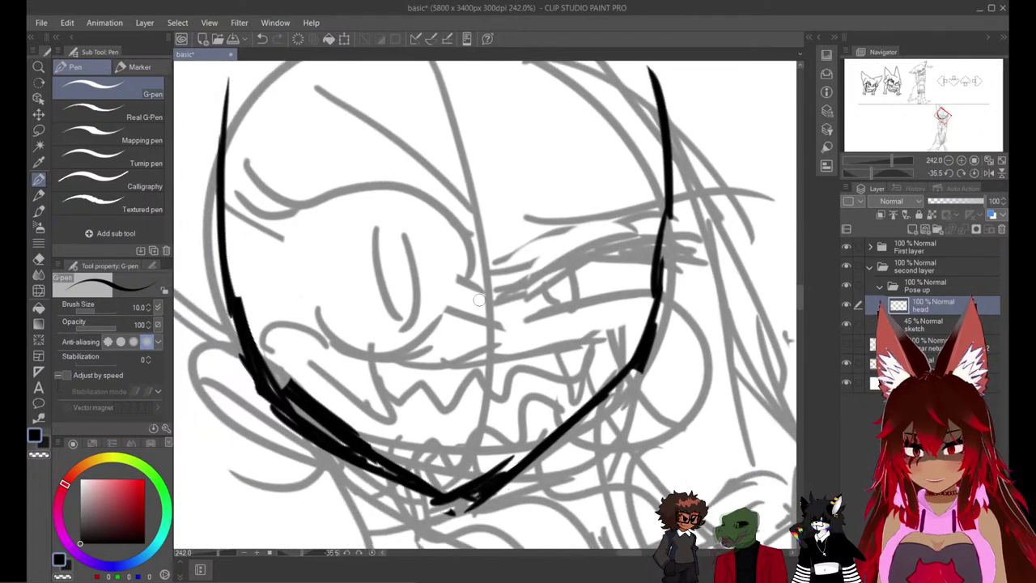
left_click_drag(481, 280, 484, 330)
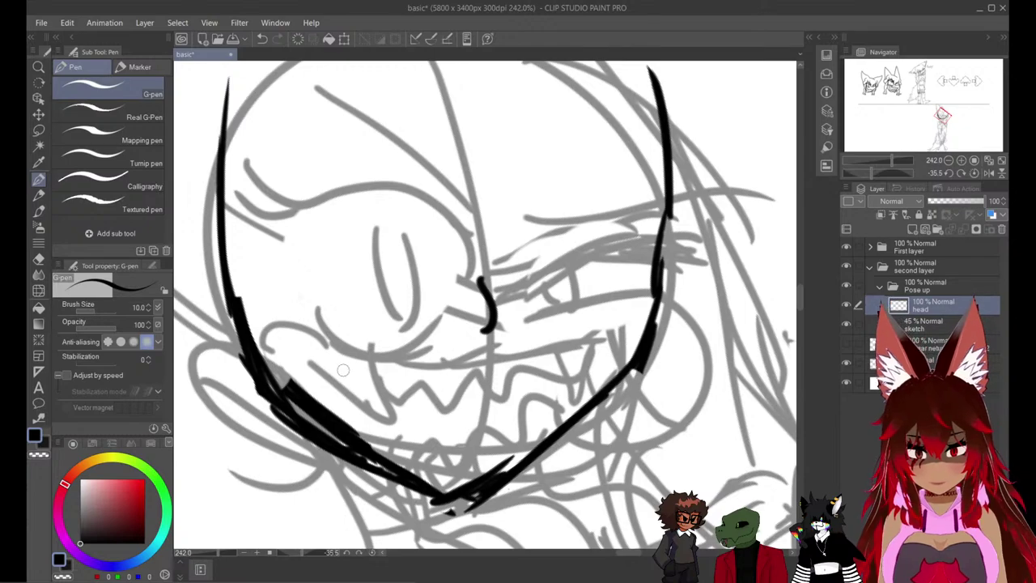
left_click_drag(273, 349, 316, 332)
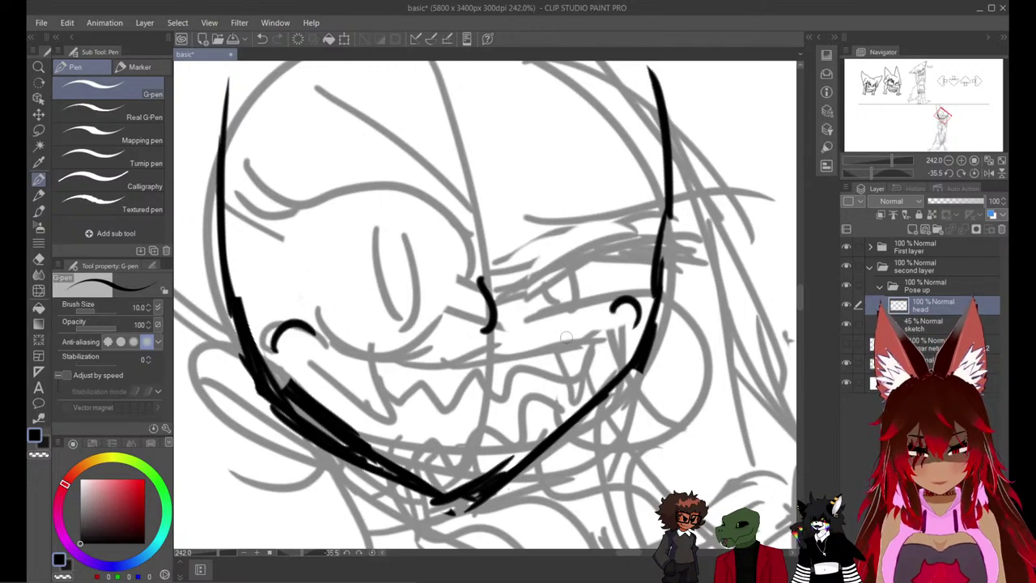
left_click_drag(606, 320, 641, 332)
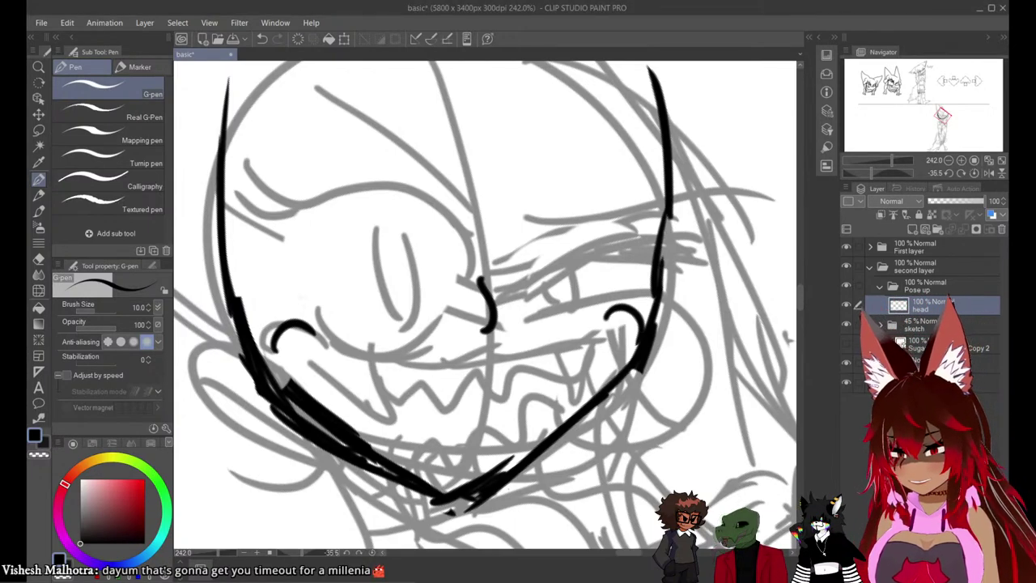
Switch the drawing colour back to black with the G-pen and thicken the right jaw line down to the chin.
left_click(518, 293, "alt")
key("p")
key("p")
key("p")
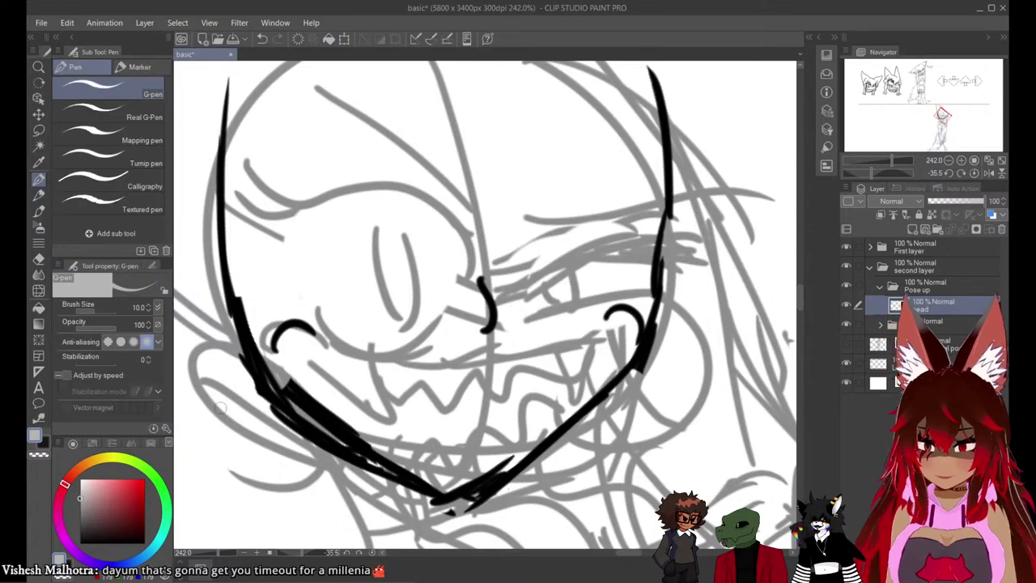
key("x")
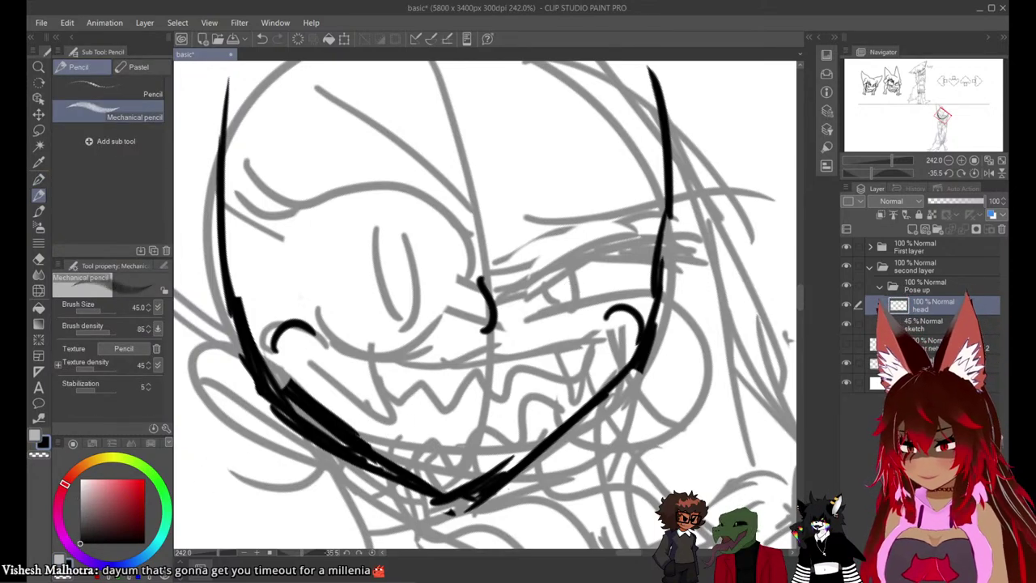
key("p")
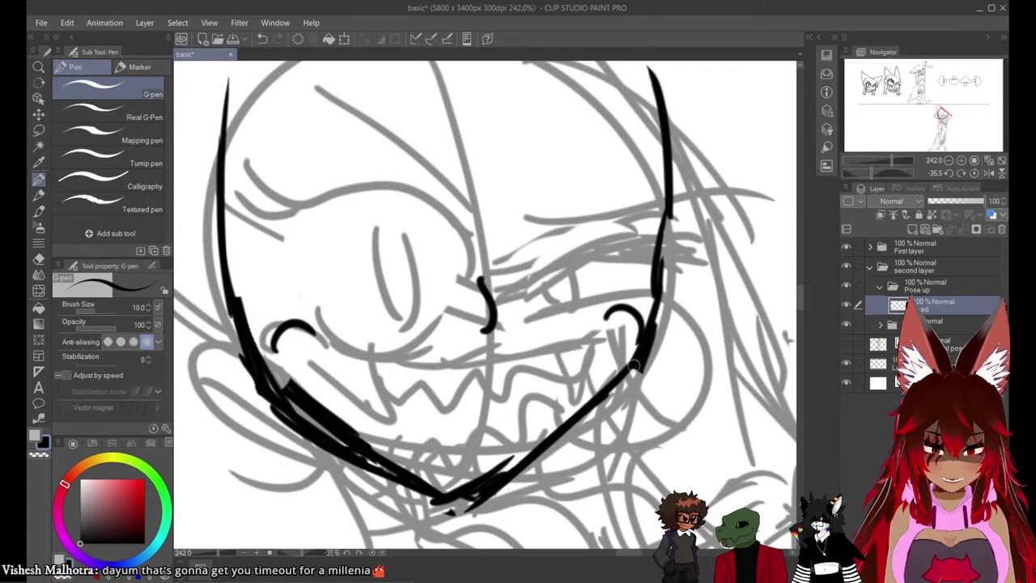
left_click_drag(634, 373, 498, 476)
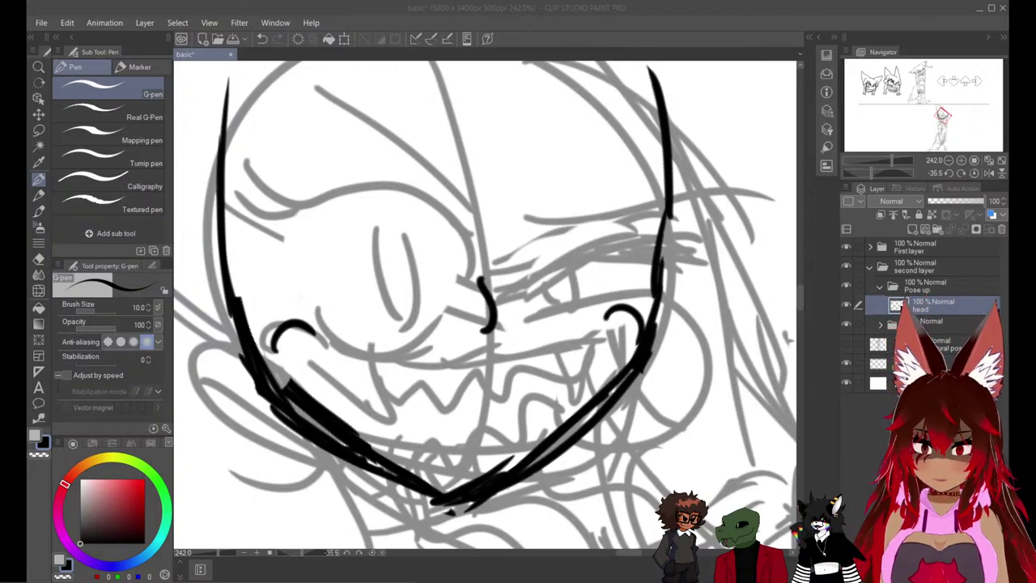
Erase the heavy chin and lower jaw lines and re-ink them as a cleaner pointed chin, undoing the surplus strokes.
key("e")
mouse_move(344, 381)
left_mouse_down()
mouse_move(339, 450)
mouse_move(488, 511)
mouse_move(582, 386)
mouse_move(566, 364)
left_mouse_up()
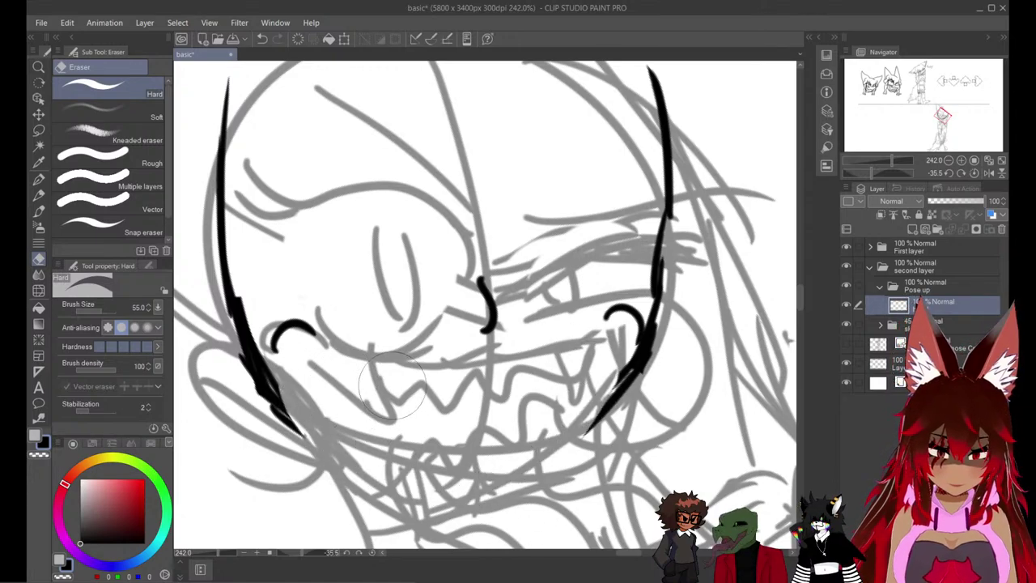
key("p")
mouse_move(279, 408)
left_mouse_down()
mouse_move(389, 477)
mouse_move(465, 503)
mouse_move(572, 447)
left_mouse_up()
mouse_move(481, 493)
left_mouse_down()
mouse_move(597, 390)
mouse_move(576, 438)
mouse_move(626, 397)
left_mouse_up()
key("ctrl+z")
key("ctrl+z")
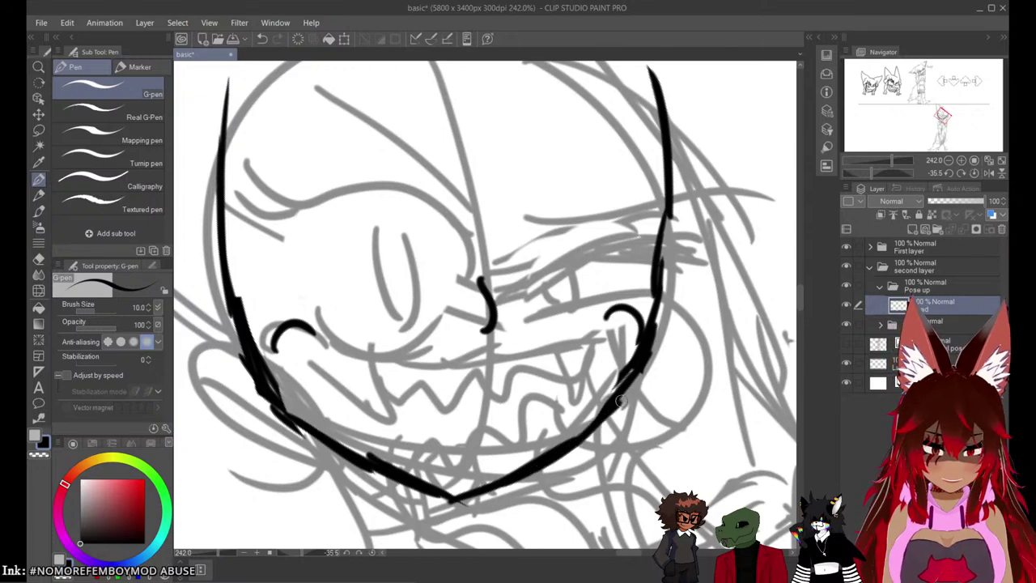
Thicken the left jaw from the chin toward the cheek, erasing its rough outer end and redrawing it.
left_click_drag(459, 497, 320, 417)
left_click_drag(380, 461, 257, 386)
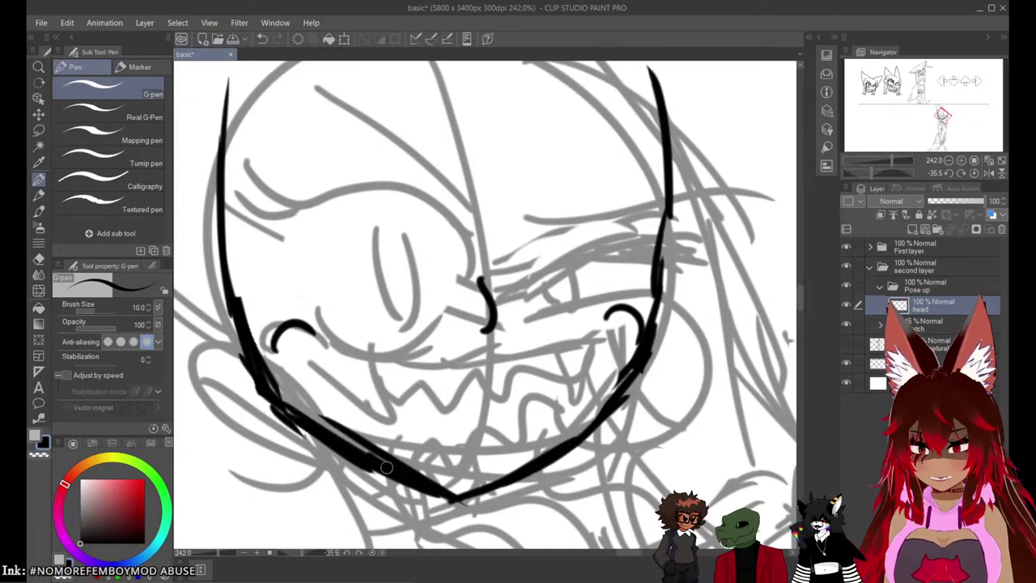
key("e")
mouse_move(311, 409)
left_mouse_down()
mouse_move(289, 437)
mouse_move(322, 480)
left_mouse_up()
key("p")
left_click_drag(401, 486, 303, 420)
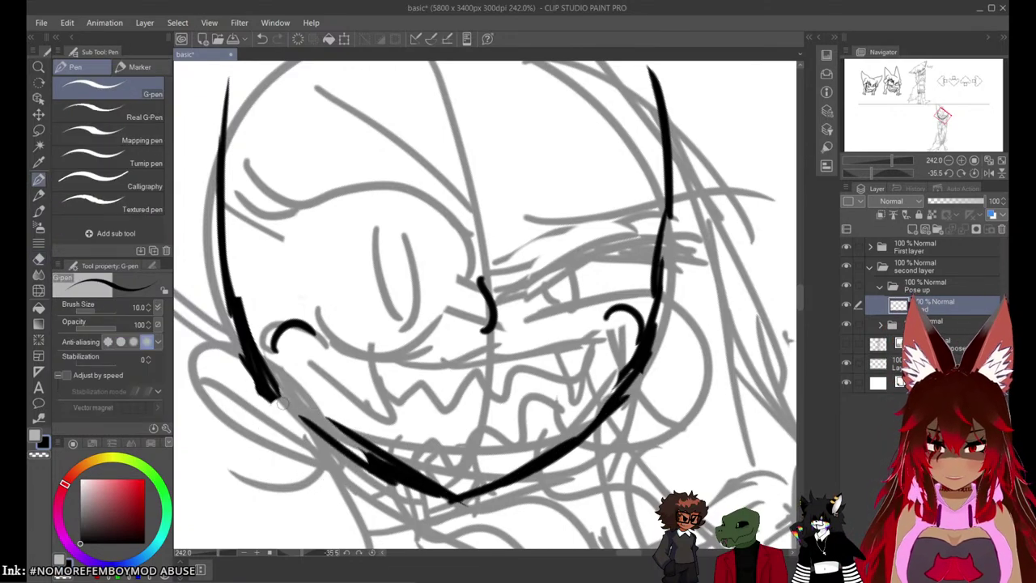
mouse_move(370, 451)
left_mouse_down()
mouse_move(263, 381)
mouse_move(333, 434)
left_mouse_up()
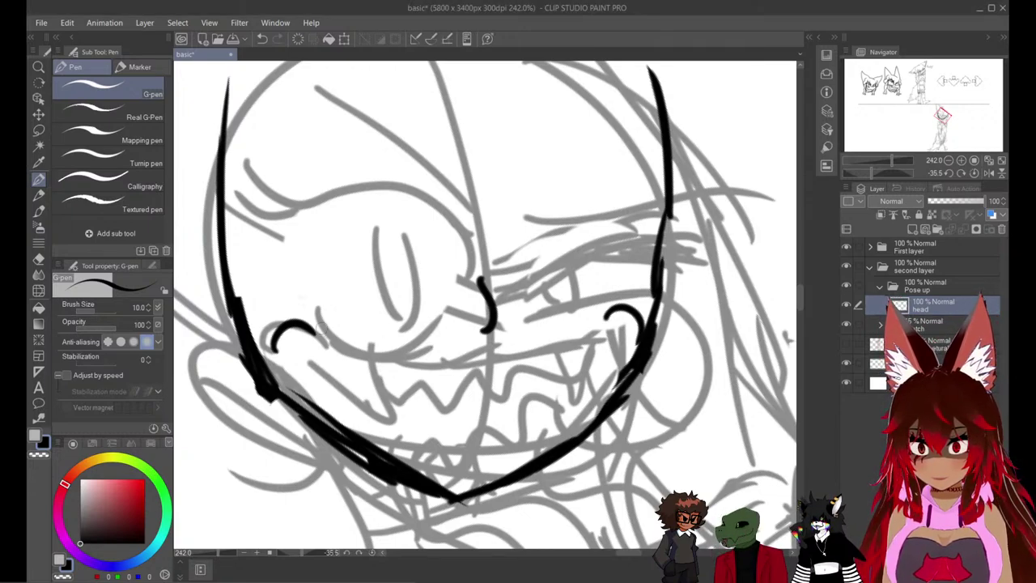
Erase the uneven left cheek segment and ink a smooth curve joining the temple contour to the jaw.
key("e")
mouse_move(235, 299)
left_mouse_down()
mouse_move(247, 331)
mouse_move(278, 388)
mouse_move(217, 374)
left_mouse_up()
key("p")
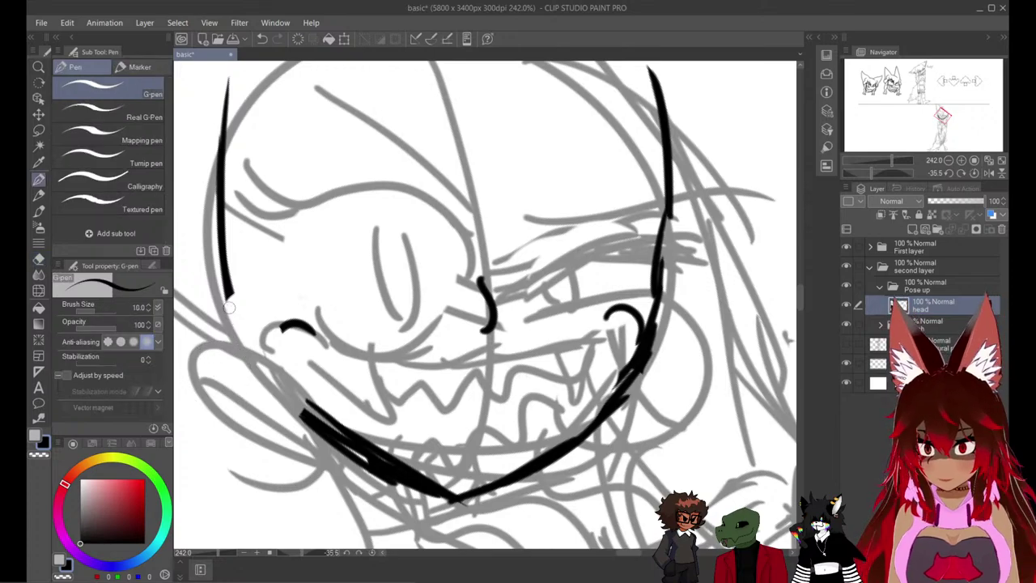
mouse_move(221, 295)
left_mouse_down()
mouse_move(271, 375)
mouse_move(339, 431)
left_mouse_up()
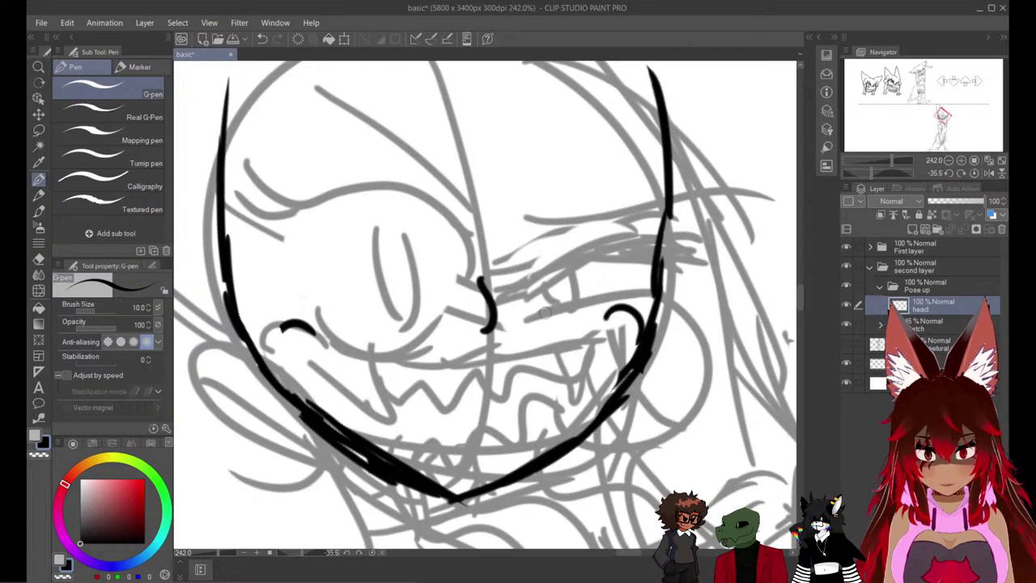
Ink the grin's upper lip line across the face, dipping below the nose and joining both mouth corners.
mouse_move(295, 326)
left_mouse_down()
mouse_move(278, 353)
mouse_move(285, 369)
mouse_move(310, 404)
mouse_move(361, 434)
left_mouse_up()
mouse_move(296, 329)
left_mouse_down()
mouse_move(348, 371)
mouse_move(434, 383)
mouse_move(500, 342)
mouse_move(531, 353)
mouse_move(601, 319)
mouse_move(580, 343)
mouse_move(615, 317)
left_mouse_up()
left_click_drag(575, 353, 605, 325)
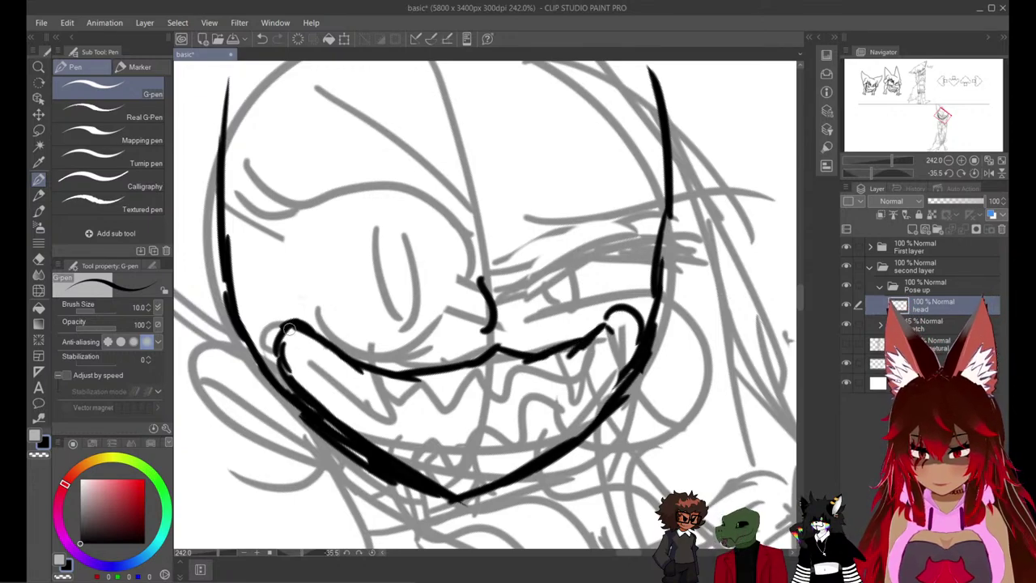
mouse_move(287, 328)
left_mouse_down()
mouse_move(317, 318)
mouse_move(362, 366)
mouse_move(300, 352)
left_mouse_up()
Erase the rough left section of the upper lip and redraw it, clearing the lower curve of the left mouth corner.
key("e")
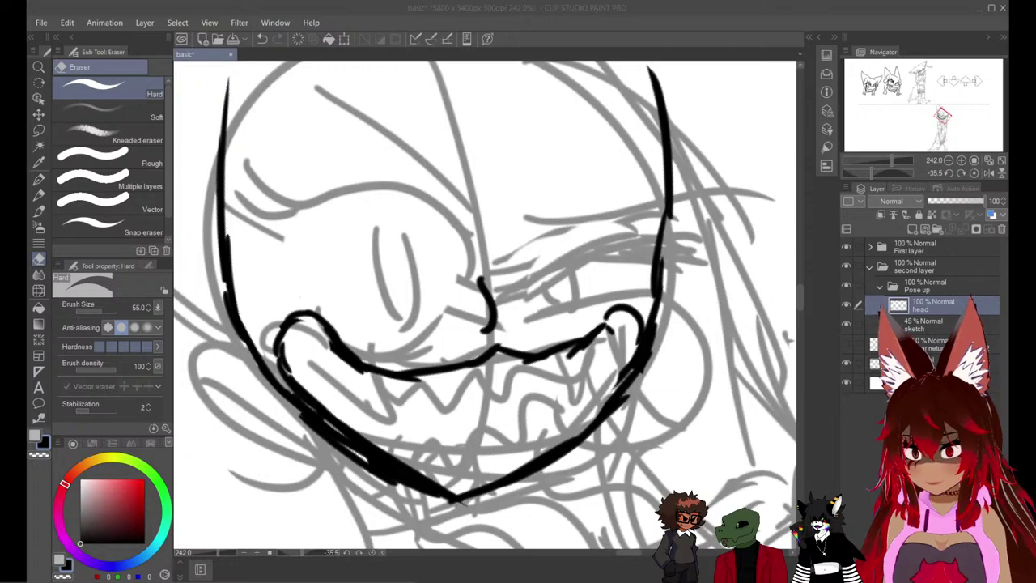
key("alt+Tab")
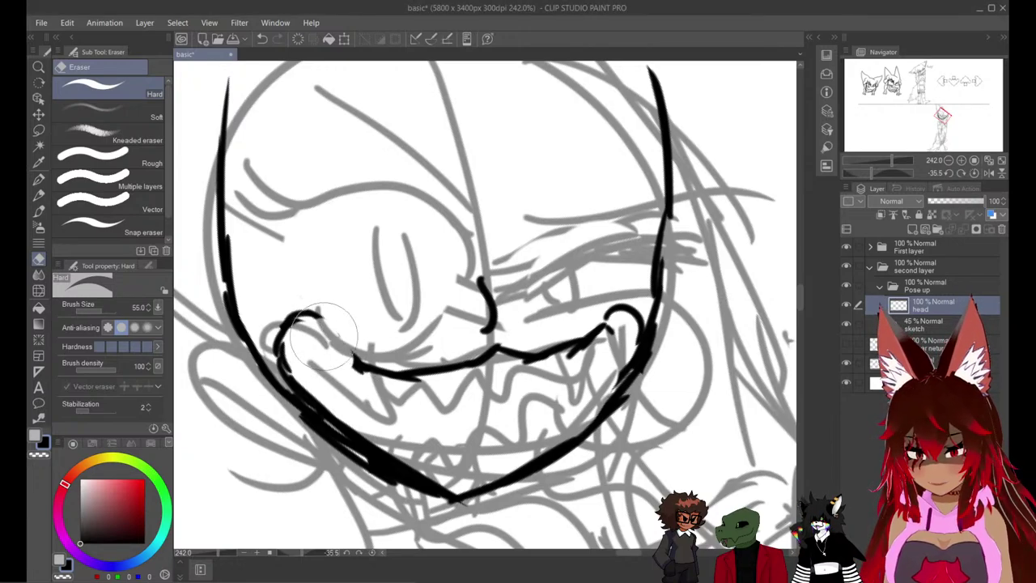
key("p")
left_click_drag(317, 315, 351, 364)
key("e")
mouse_move(280, 346)
left_mouse_down()
mouse_move(287, 370)
mouse_move(317, 336)
mouse_move(330, 346)
mouse_move(319, 355)
mouse_move(323, 340)
mouse_move(323, 395)
mouse_move(341, 427)
left_mouse_up()
Try inking an inner contour inside the left mouth corner, undoing the strokes.
key("p")
key("ctrl+z")
key("ctrl+z")
key("ctrl+z")
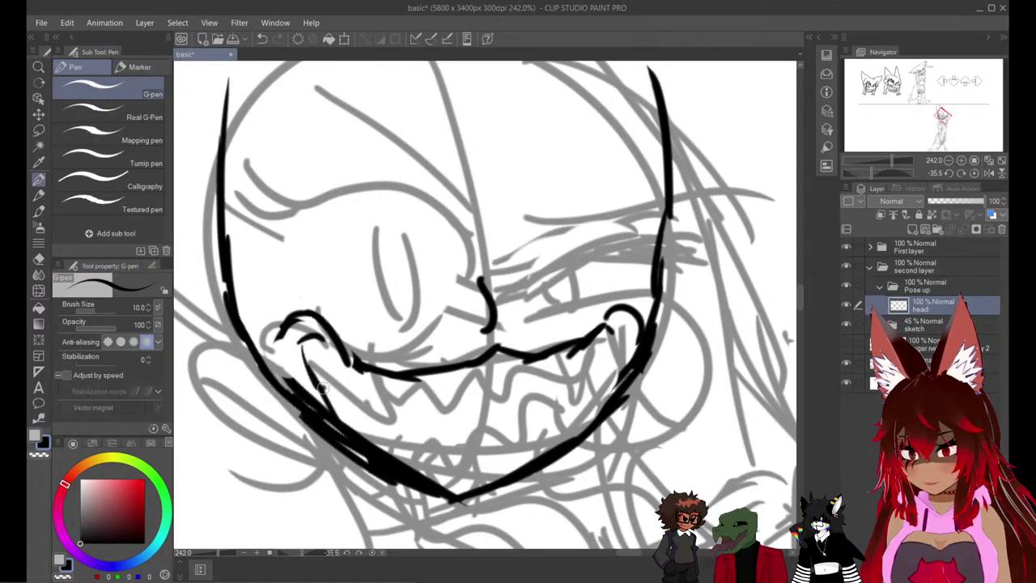
mouse_move(322, 382)
left_mouse_down()
mouse_move(316, 344)
mouse_move(342, 379)
mouse_move(388, 401)
left_mouse_up()
left_click_drag(377, 396, 425, 388)
key("ctrl+z")
key("ctrl+z")
key("ctrl+z")
key("ctrl+z")
key("ctrl+z")
key("ctrl+z")
key("ctrl+z")
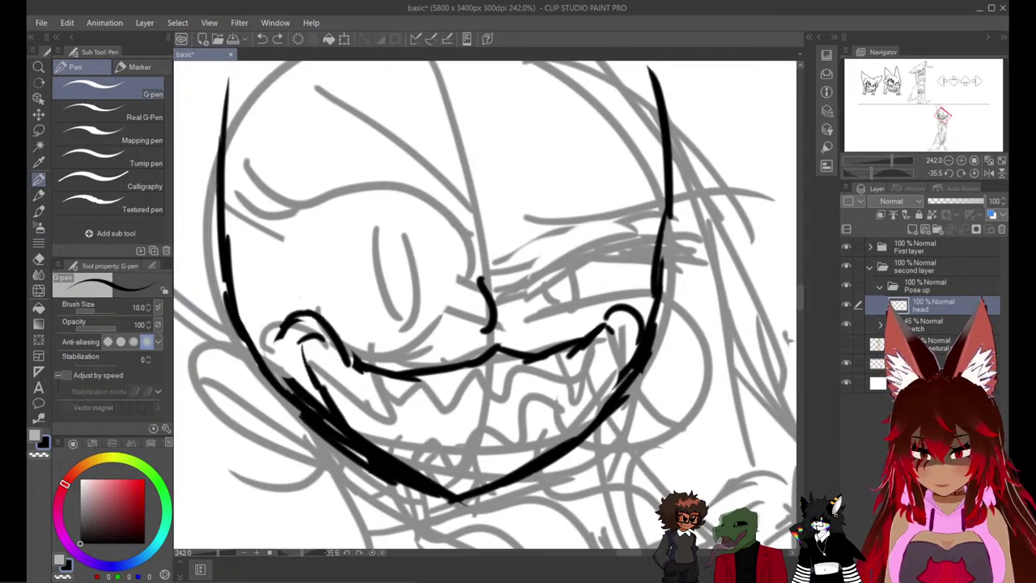
key("ctrl+z")
Try an inner lip line running from the left mouth corner along the upper lip, undoing the strokes.
left_click_drag(295, 358, 335, 416)
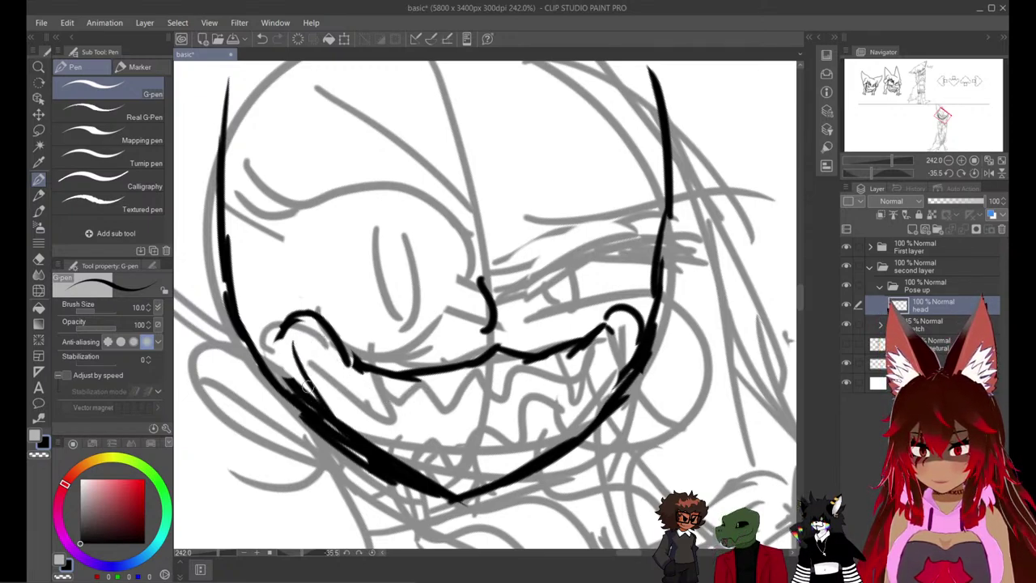
key("ctrl+z")
key("ctrl+z")
mouse_move(289, 350)
left_mouse_down()
mouse_move(314, 402)
mouse_move(365, 437)
left_mouse_up()
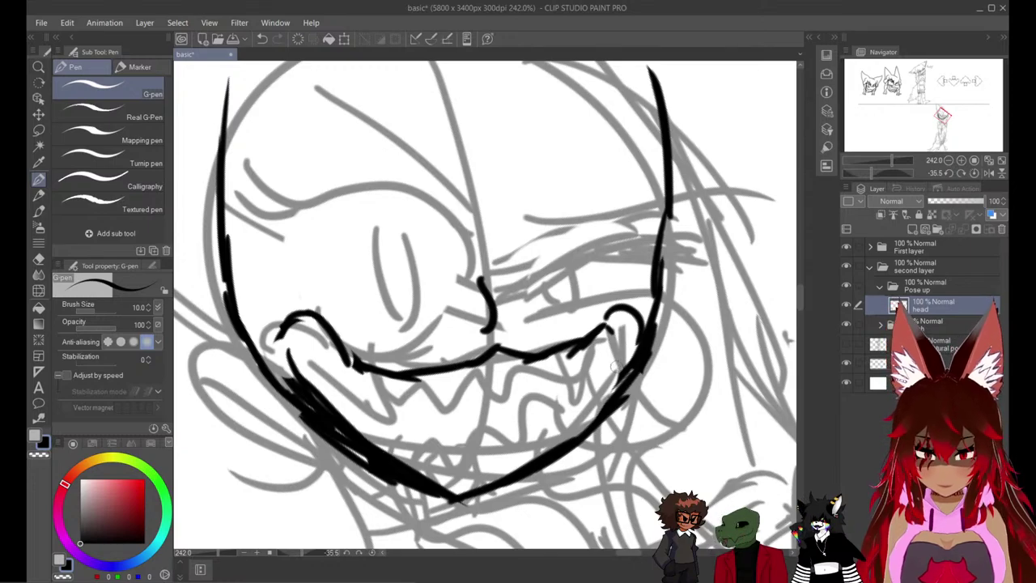
mouse_move(294, 349)
left_mouse_down()
mouse_move(318, 348)
mouse_move(416, 392)
mouse_move(407, 393)
mouse_move(478, 364)
mouse_move(454, 378)
mouse_move(506, 379)
left_mouse_up()
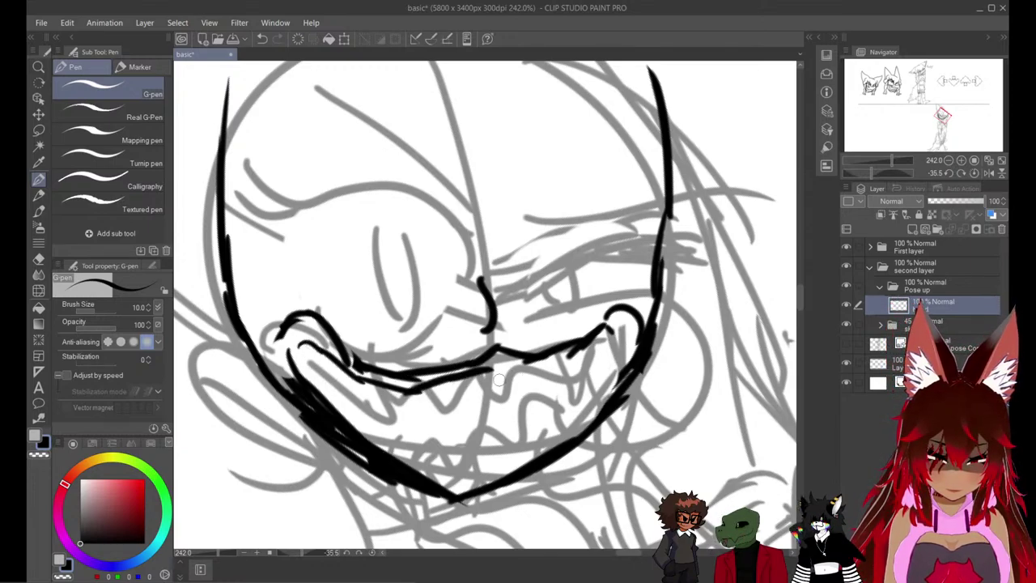
key("ctrl+z")
key("ctrl+z")
key("ctrl+z")
key("ctrl+z")
key("ctrl+z")
key("ctrl+z")
Ink the left mouth corner down to the jaw and replace the adjoining upper lip segment with a smoother slope.
left_click_drag(283, 338, 319, 433)
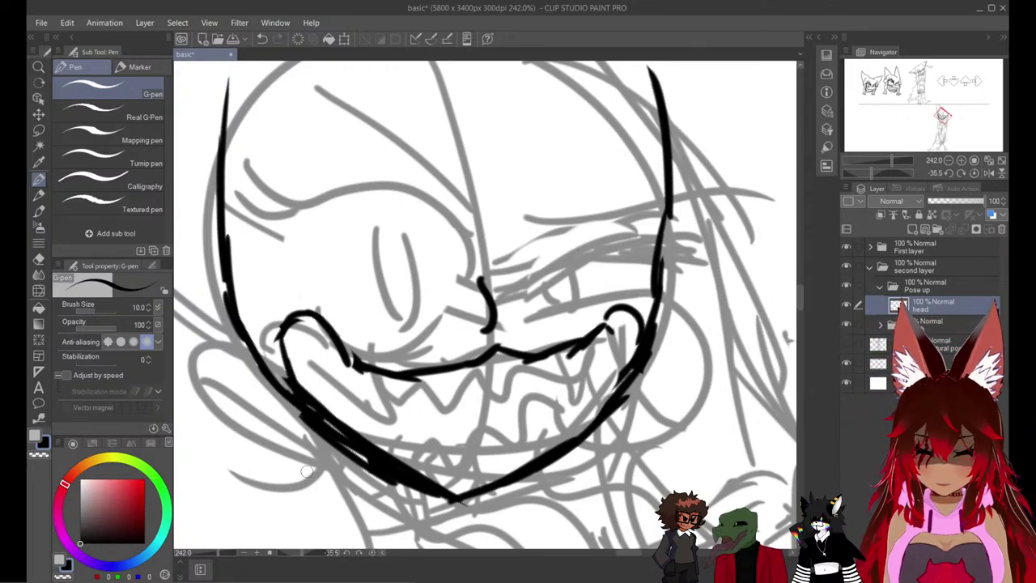
key("e")
left_click_drag(344, 344, 395, 384)
key("p")
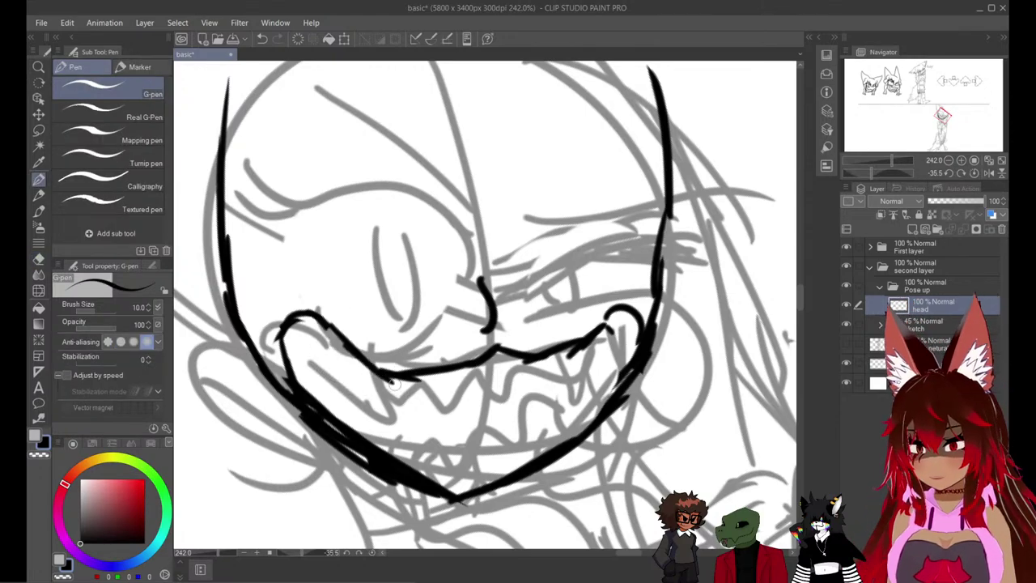
Erase the crowded right cheek line and redraw the right mouth corner as a rounded curve merging into the jaw.
mouse_move(603, 322)
left_mouse_down()
mouse_move(647, 310)
mouse_move(659, 324)
mouse_move(607, 391)
left_mouse_up()
key("e")
mouse_move(647, 340)
left_mouse_down()
mouse_move(601, 369)
mouse_move(625, 332)
mouse_move(603, 405)
left_mouse_up()
key("p")
left_click_drag(660, 333, 605, 413)
left_click_drag(652, 350, 609, 412)
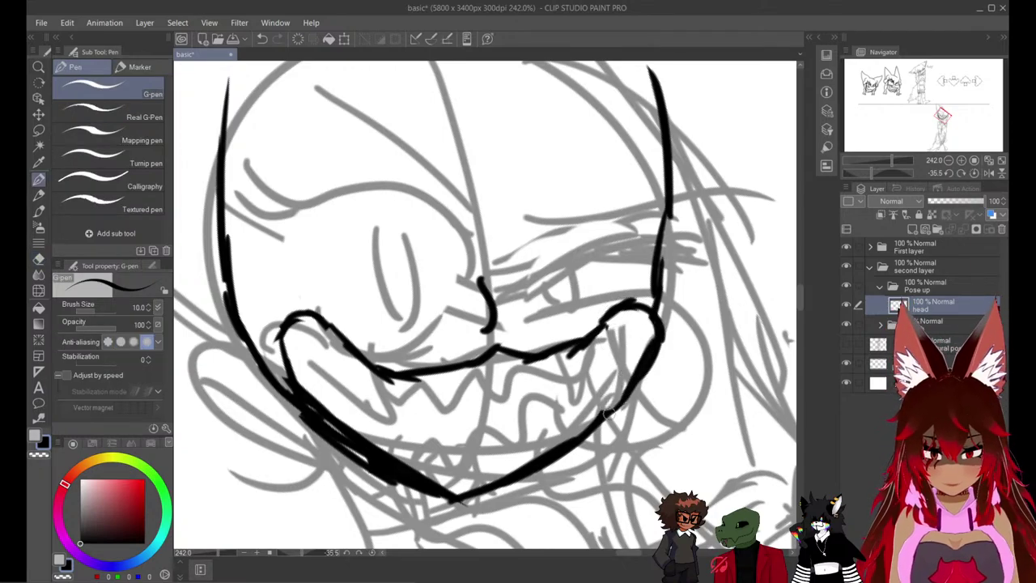
Erase the upper lip and left mouth corner and re-ink them as a deeper curve, undoing the surplus strokes.
key("e")
mouse_move(279, 327)
left_mouse_down()
mouse_move(356, 373)
mouse_move(640, 306)
mouse_move(657, 344)
left_mouse_up()
key("p")
left_click_drag(290, 334, 273, 370)
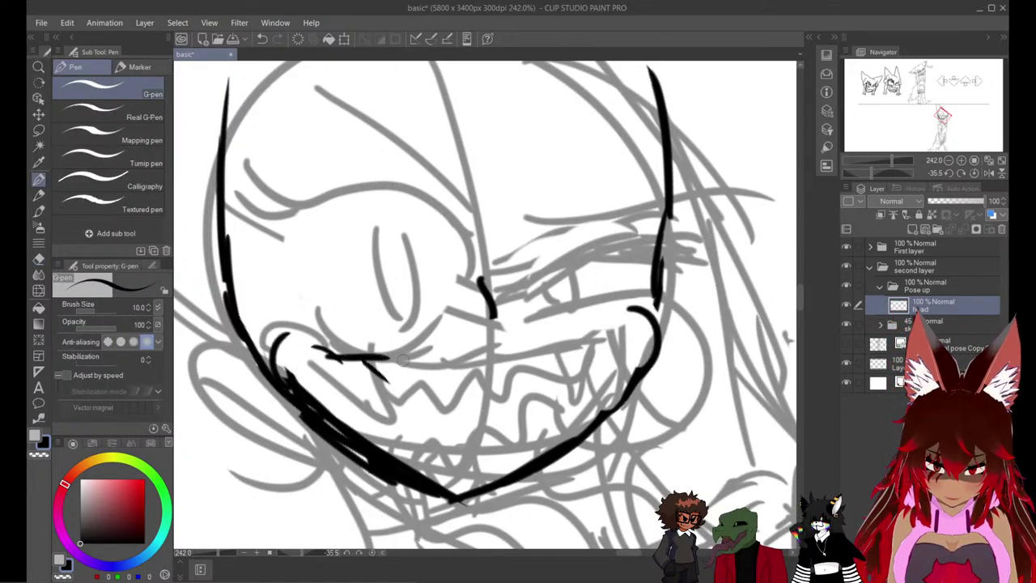
left_click_drag(486, 344, 374, 364)
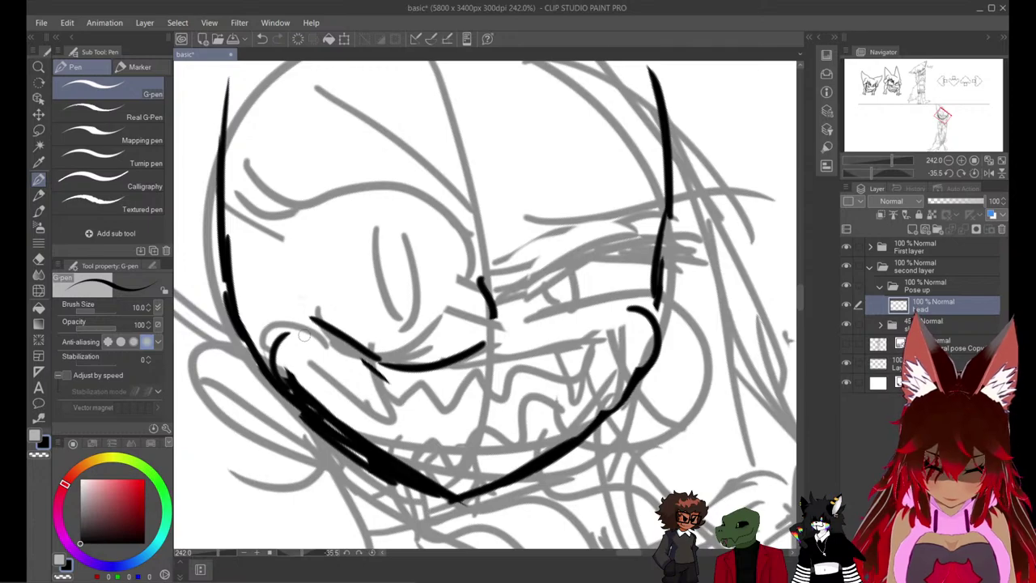
mouse_move(276, 347)
left_mouse_down()
mouse_move(354, 344)
mouse_move(287, 360)
mouse_move(348, 332)
left_mouse_up()
key("ctrl+z")
key("ctrl+z")
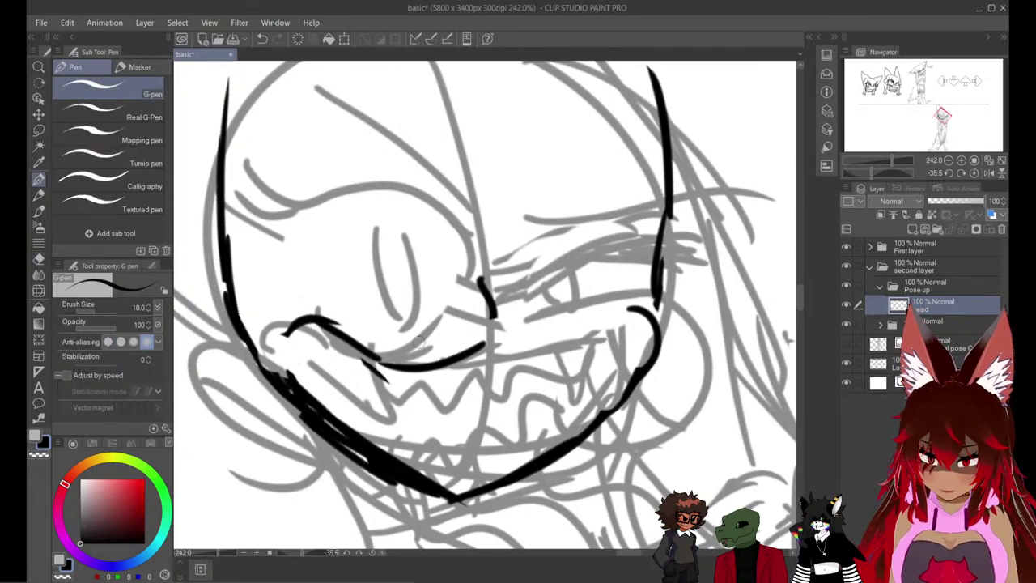
Erase the rounded right mouth corner at the cheek and the inked left half of the upper lip.
key("e")
left_click(656, 360)
left_click(648, 327)
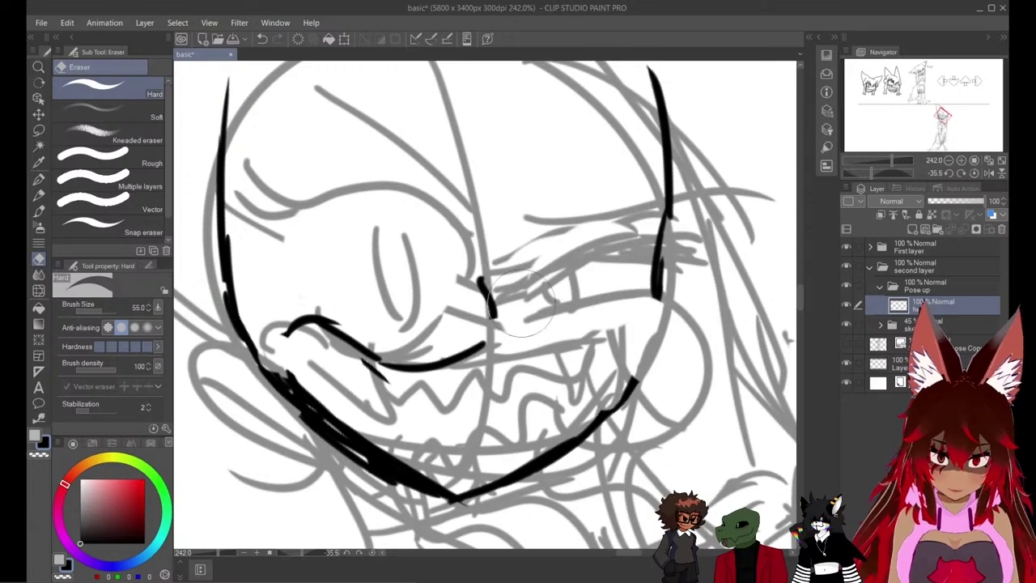
left_click(323, 322)
mouse_move(335, 321)
left_mouse_down()
mouse_move(353, 344)
mouse_move(482, 346)
left_mouse_up()
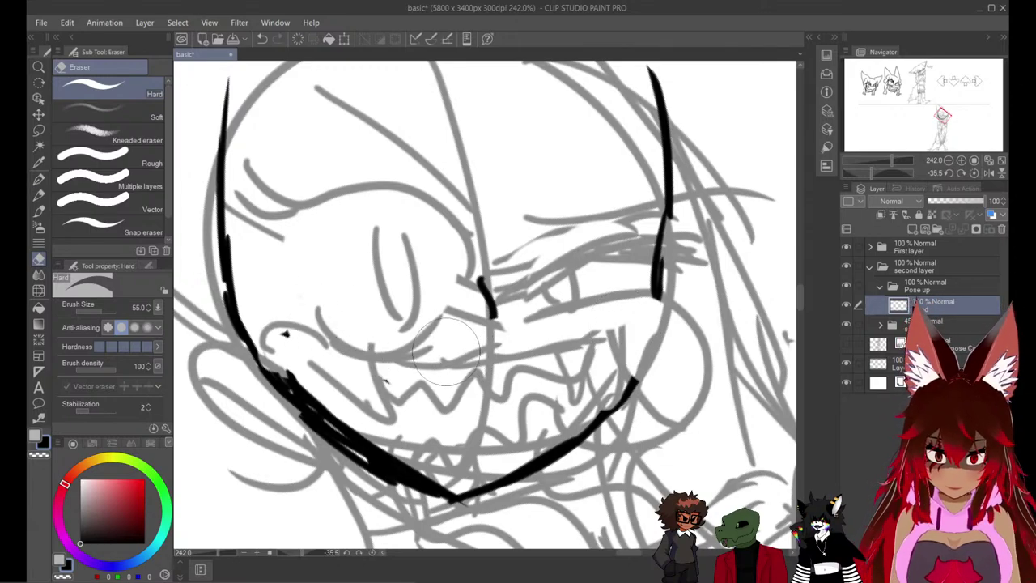
Re-ink the right cheek contour from below the temple to the jaw and erase the stray mark at the left mouth corner.
key("p")
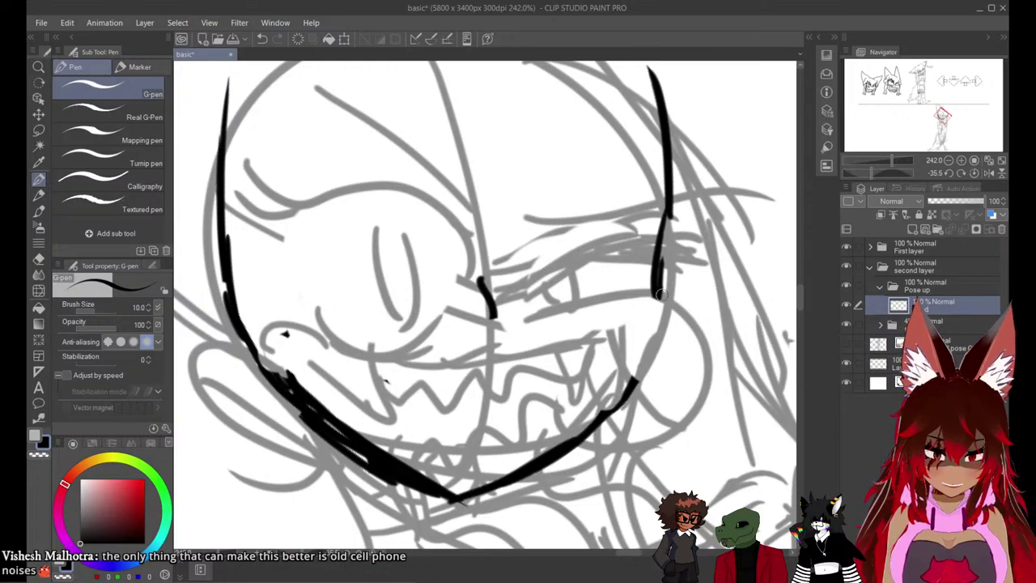
left_click_drag(661, 296, 617, 397)
key("ctrl+z")
left_click_drag(659, 297, 617, 416)
key("ctrl+z")
key("ctrl+z")
mouse_move(659, 296)
left_mouse_down()
mouse_move(615, 362)
mouse_move(623, 406)
left_mouse_up()
key("ctrl+z")
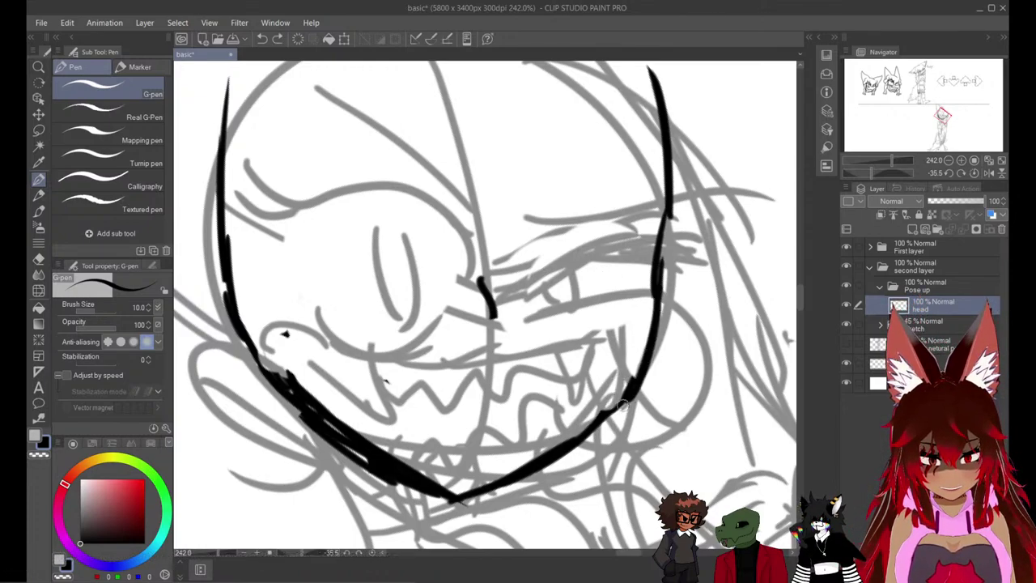
key("ctrl+z")
left_click_drag(661, 288, 613, 406)
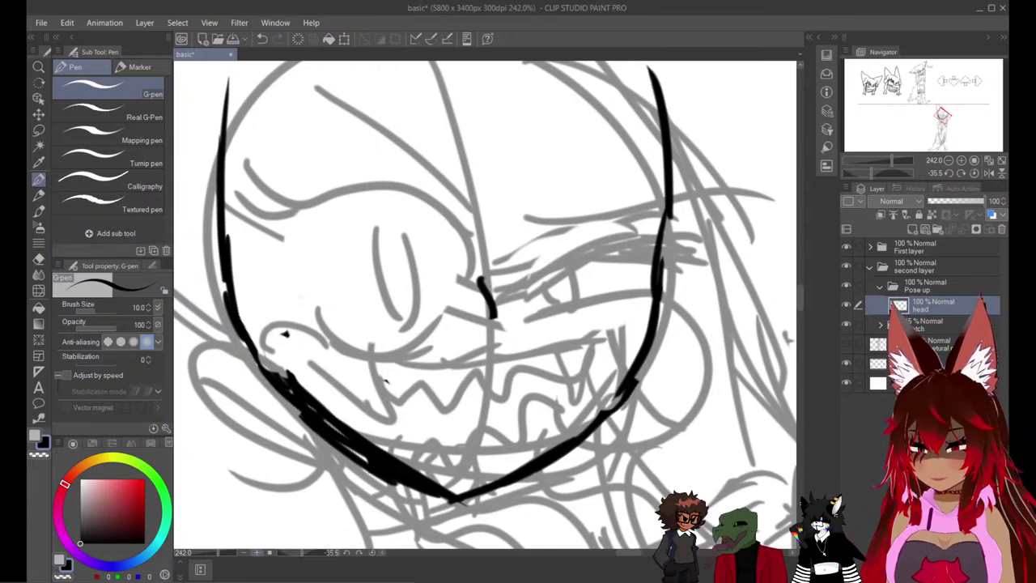
key("e")
left_click(295, 334)
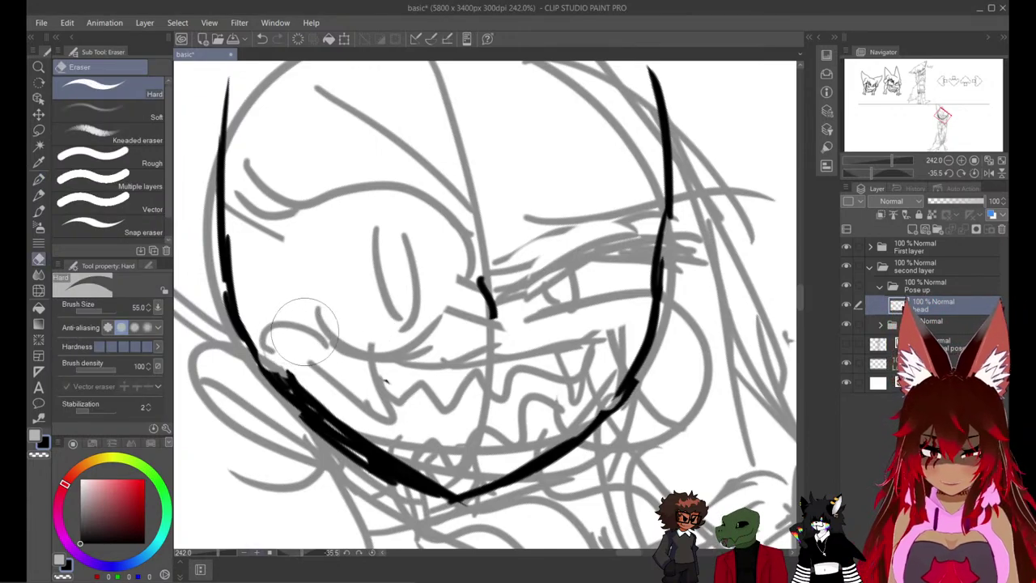
Replace the curved nose line with an angular nose ending in a pointed tip, undoing the unsuitable strokes.
key("p")
left_click_drag(487, 306, 463, 338)
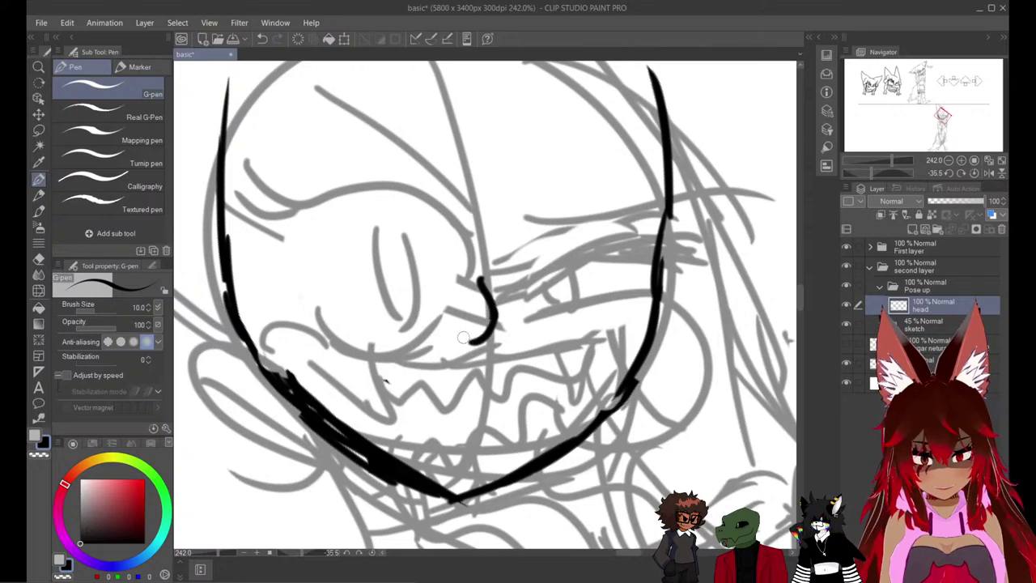
key("ctrl+z")
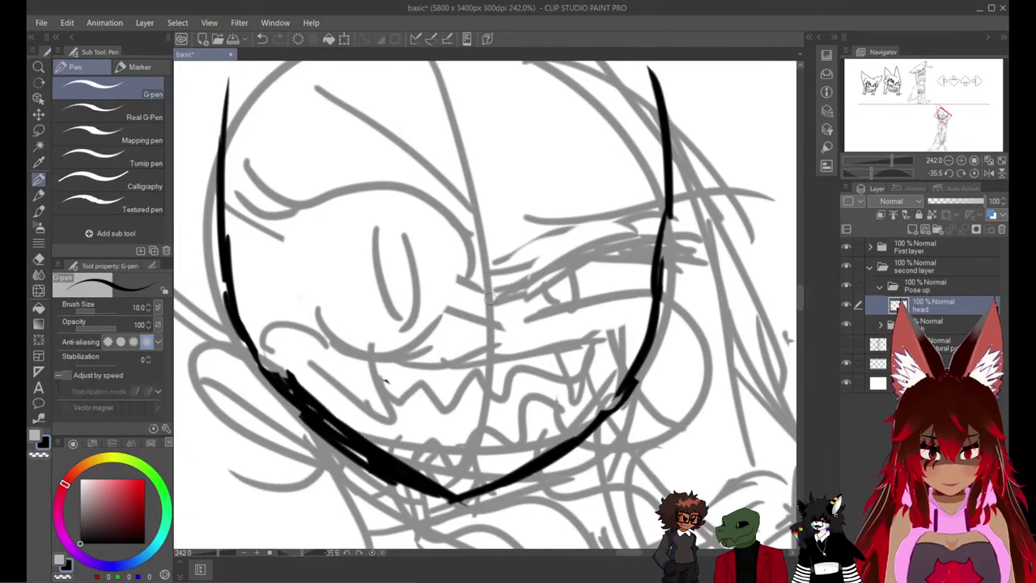
mouse_move(485, 289)
left_mouse_down()
mouse_move(502, 320)
mouse_move(471, 369)
left_mouse_up()
key("ctrl+z")
mouse_move(485, 284)
left_mouse_down()
mouse_move(507, 343)
mouse_move(459, 373)
left_mouse_up()
key("ctrl+z")
left_click_drag(508, 340, 469, 361)
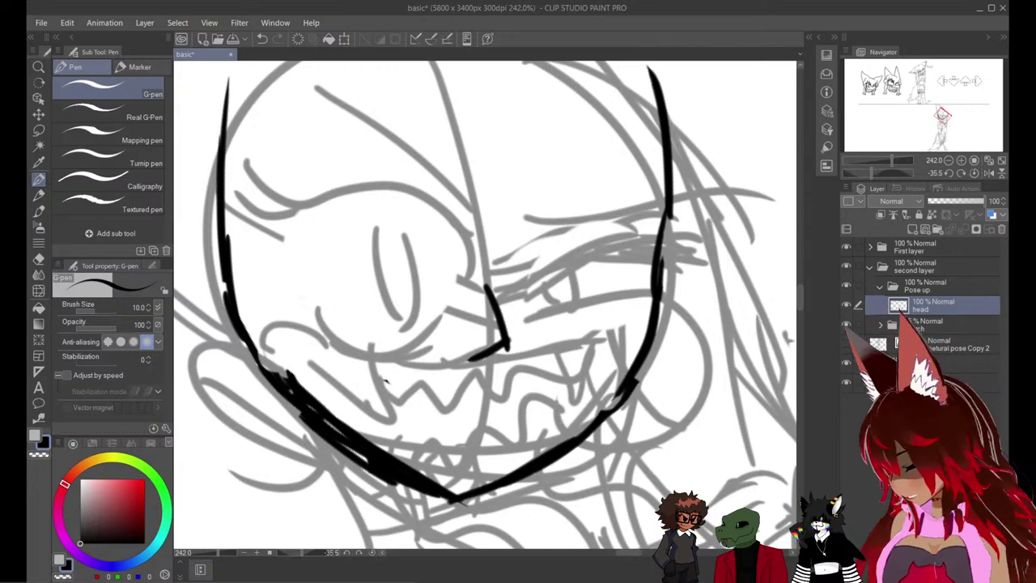
Erase the angular nose and redraw it as a short rounded curve.
left_click_drag(490, 155, 474, 216)
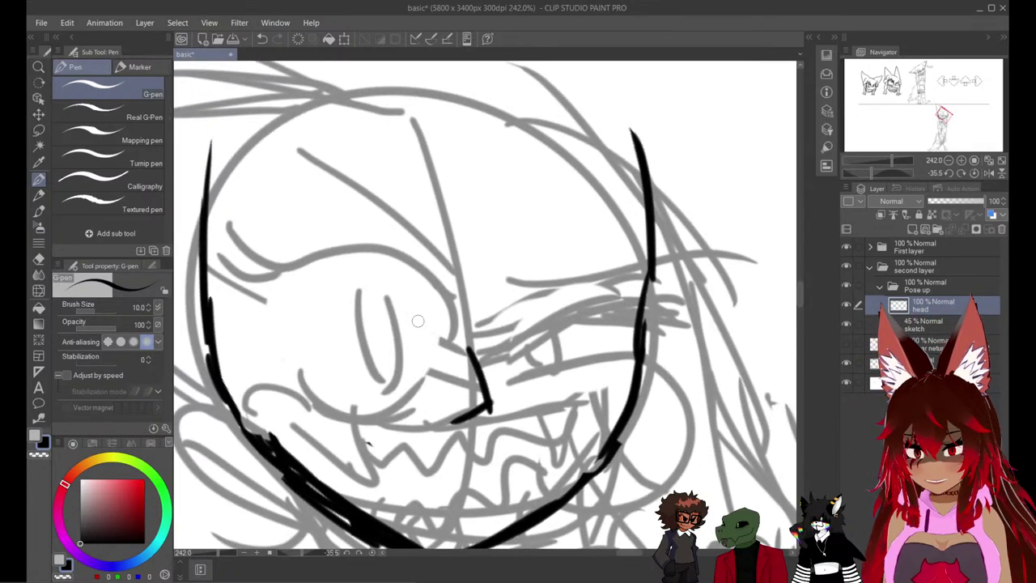
key("e")
left_click_drag(474, 356, 463, 413)
key("p")
mouse_move(477, 345)
left_mouse_down()
mouse_move(487, 398)
mouse_move(468, 429)
mouse_move(483, 380)
mouse_move(471, 405)
left_mouse_up()
key("ctrl+z")
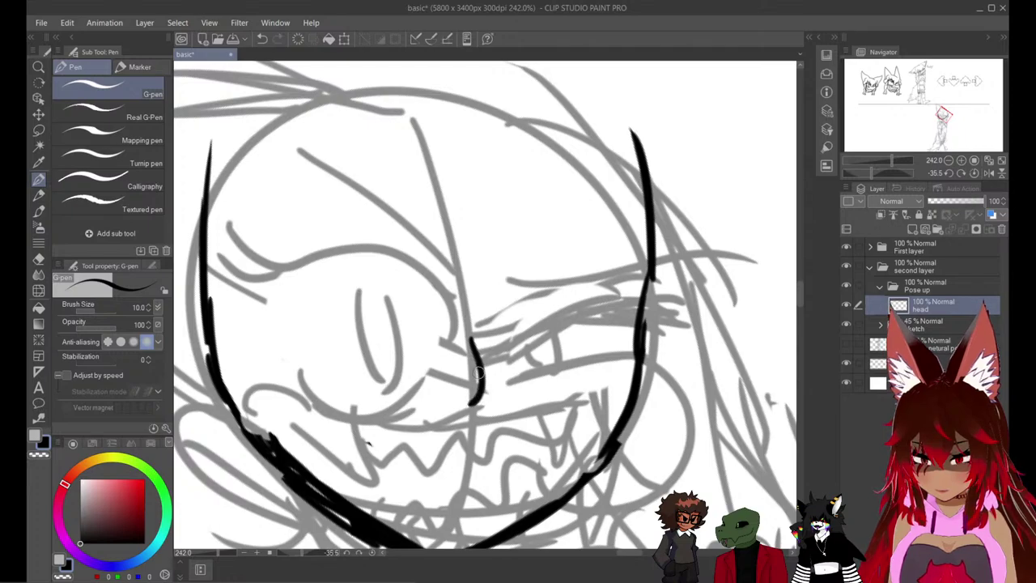
Try inking the grin's upper lip from the left corner to beyond the nose, undoing all the lip strokes.
mouse_move(266, 405)
left_mouse_down()
mouse_move(337, 416)
mouse_move(316, 394)
mouse_move(368, 452)
left_mouse_up()
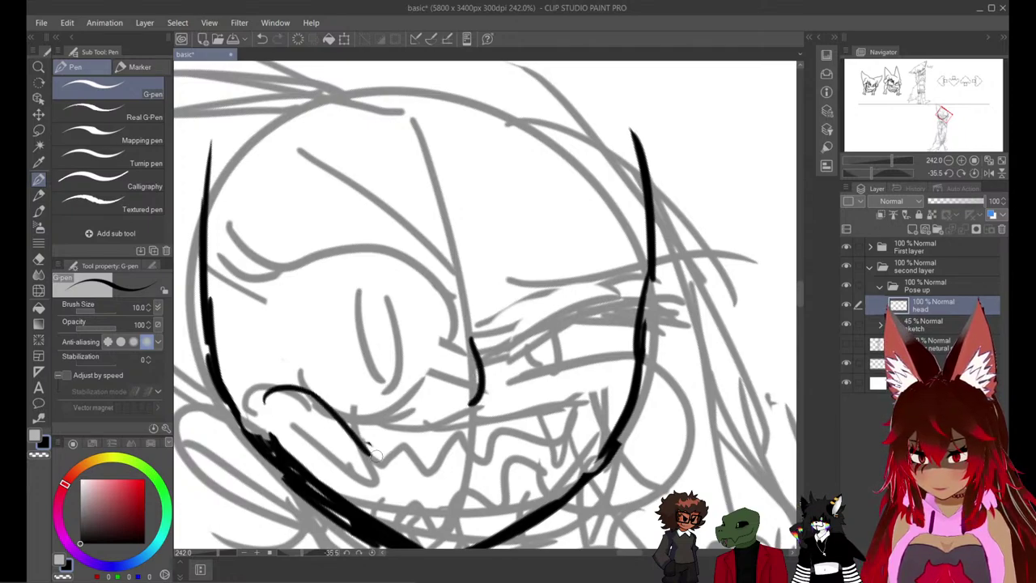
key("ctrl+z")
key("ctrl+z")
mouse_move(455, 427)
left_mouse_down()
mouse_move(360, 416)
mouse_move(283, 387)
mouse_move(257, 412)
left_mouse_up()
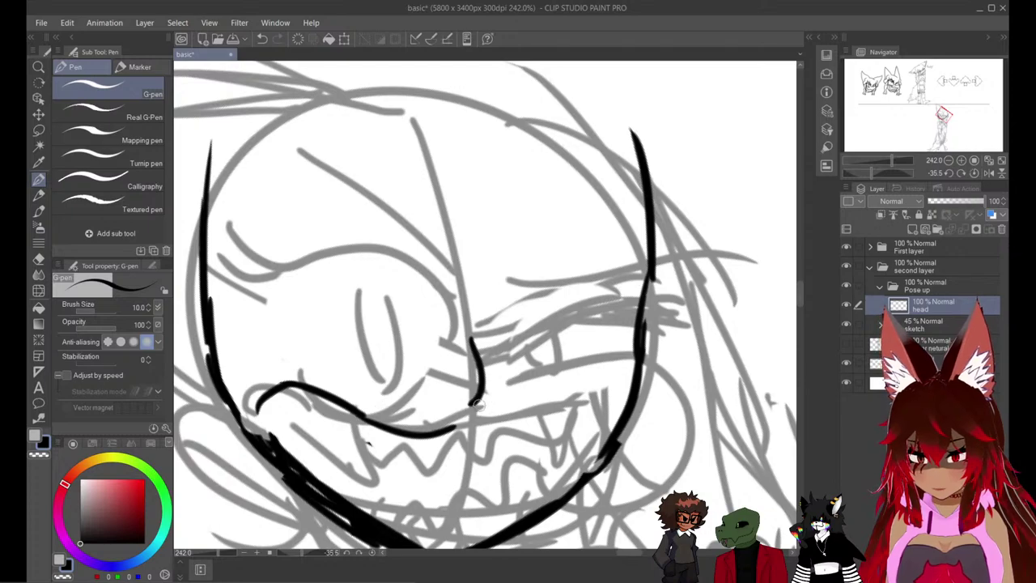
mouse_move(523, 435)
left_mouse_down()
mouse_move(543, 405)
mouse_move(588, 400)
mouse_move(619, 427)
left_mouse_up()
key("ctrl+z")
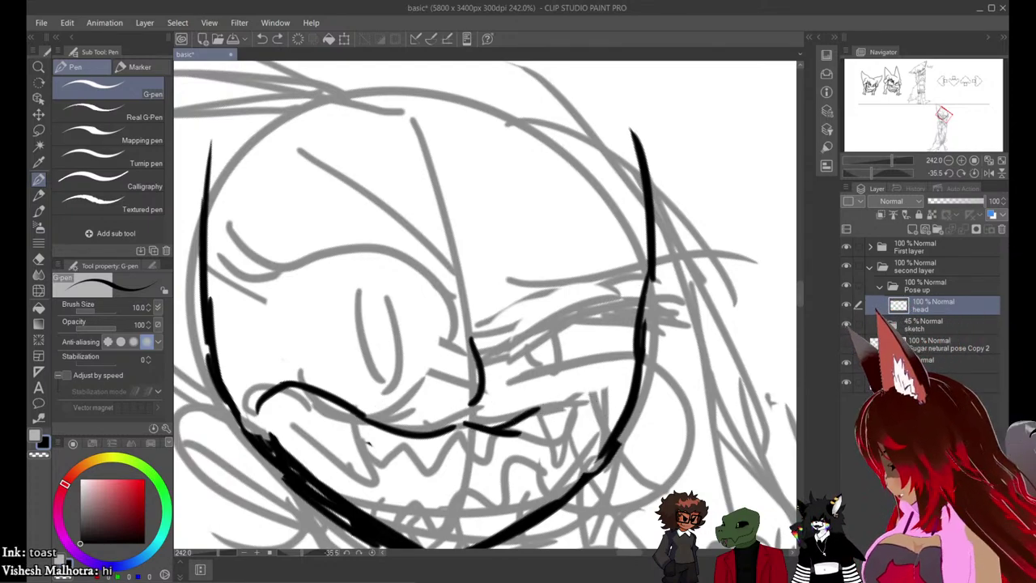
key("ctrl+z")
key("ctrl+z")
key("ctrl+z")
key("ctrl+z")
key("ctrl+z")
key("ctrl+z")
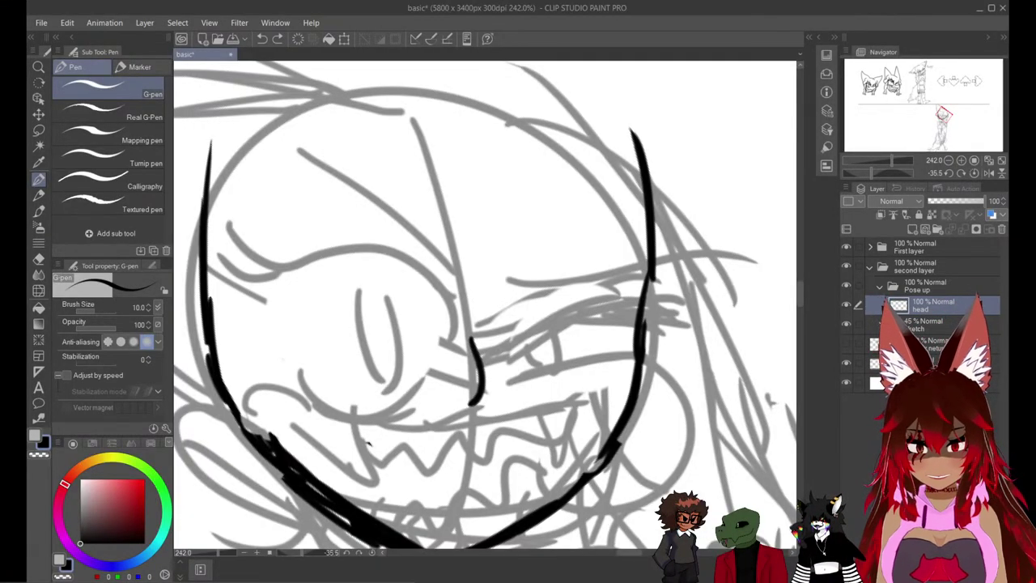
Erase the rounded nose and ink a compact angled nose with a sharp tip.
left_click_drag(380, 268, 409, 192)
key("e")
mouse_move(506, 312)
left_mouse_down()
mouse_move(501, 276)
mouse_move(502, 342)
left_mouse_up()
key("p")
key("ctrl+z")
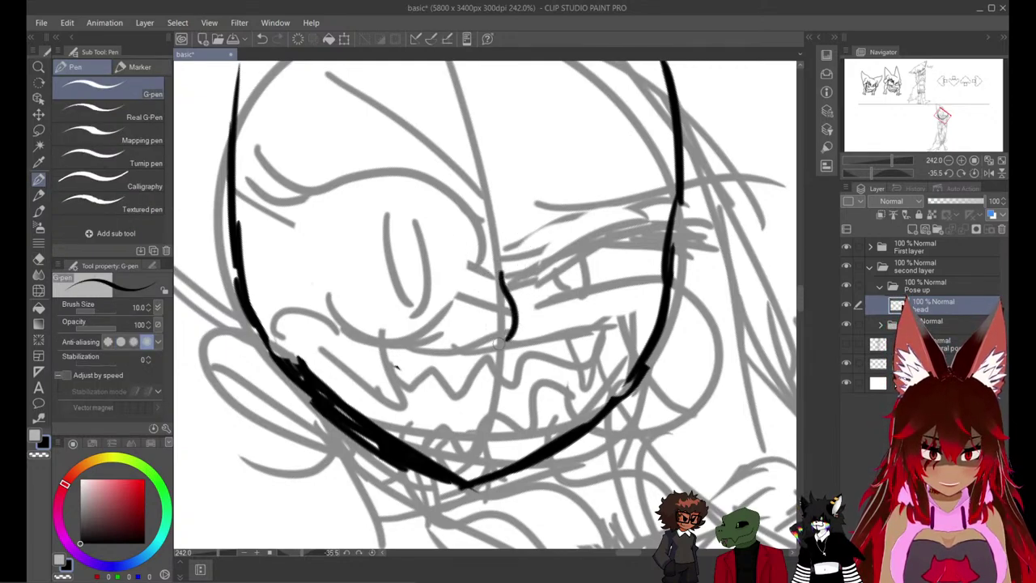
key("ctrl+z")
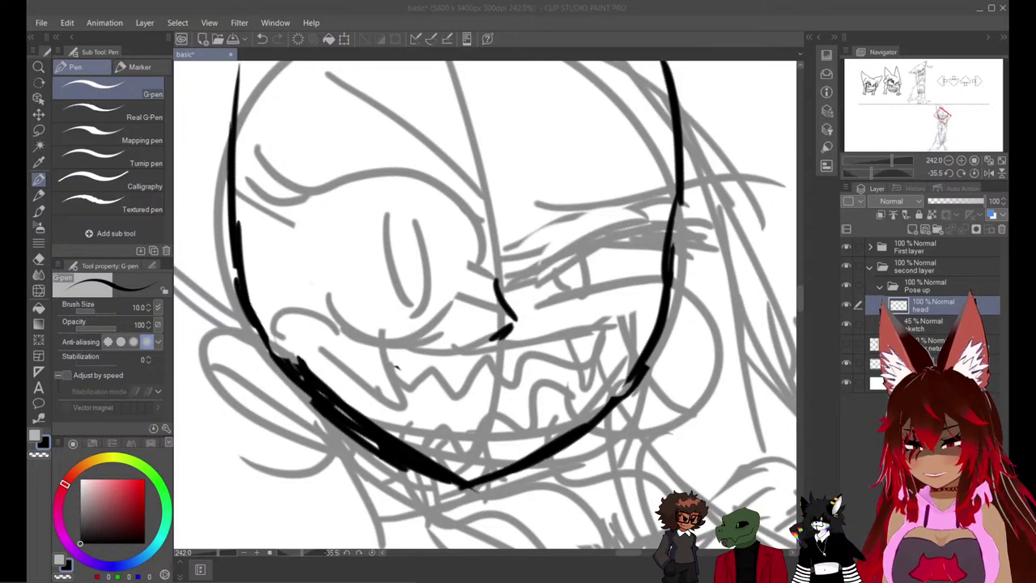
left_click(516, 320)
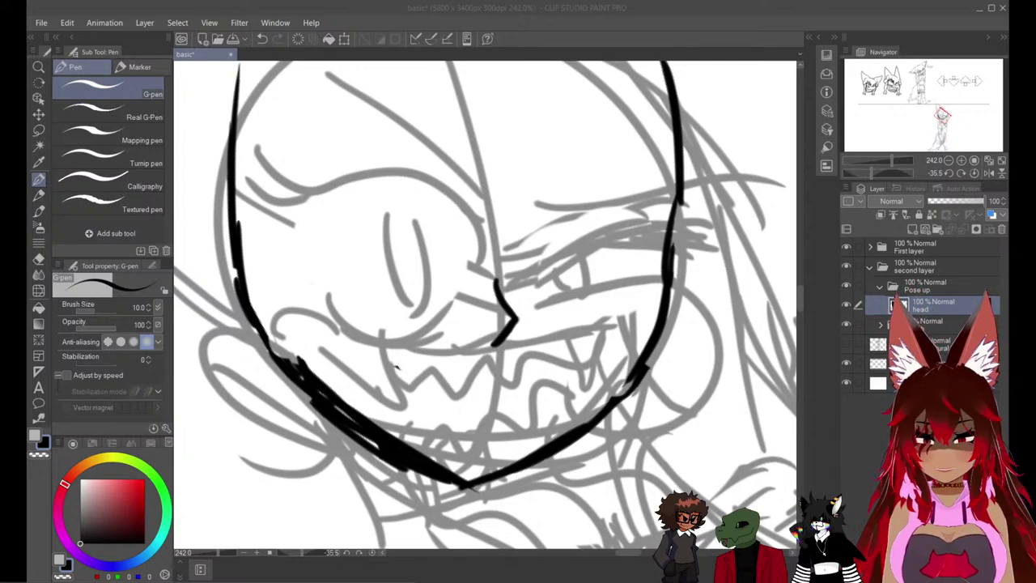
Erase the uneven left temple and cheek contour and re-ink it as one smooth line down to the jaw.
left_click_drag(411, 418, 508, 436)
key("e")
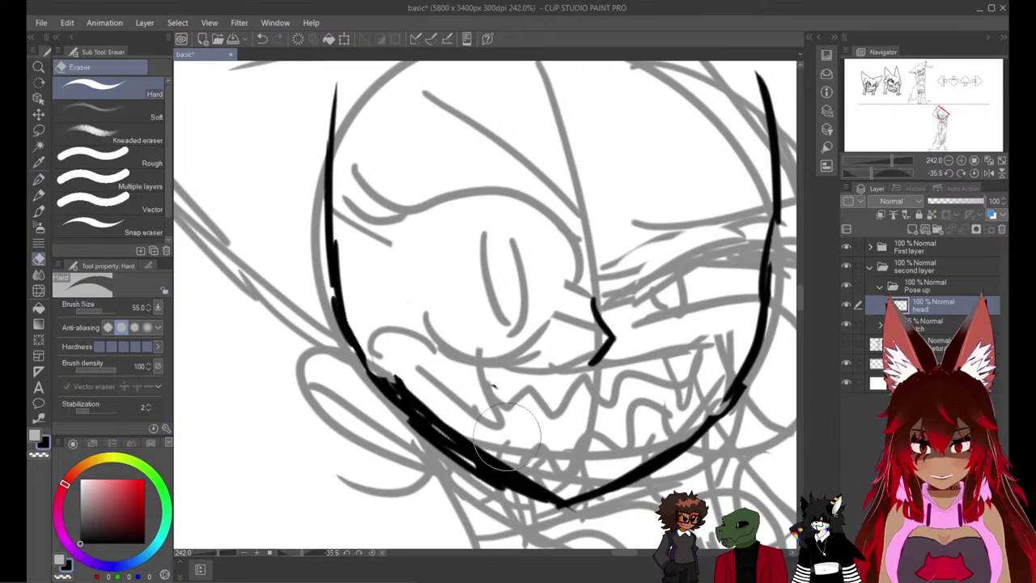
left_click_drag(337, 99, 359, 283)
key("p")
mouse_move(366, 346)
left_mouse_down()
mouse_move(337, 233)
mouse_move(330, 129)
left_mouse_up()
key("ctrl+z")
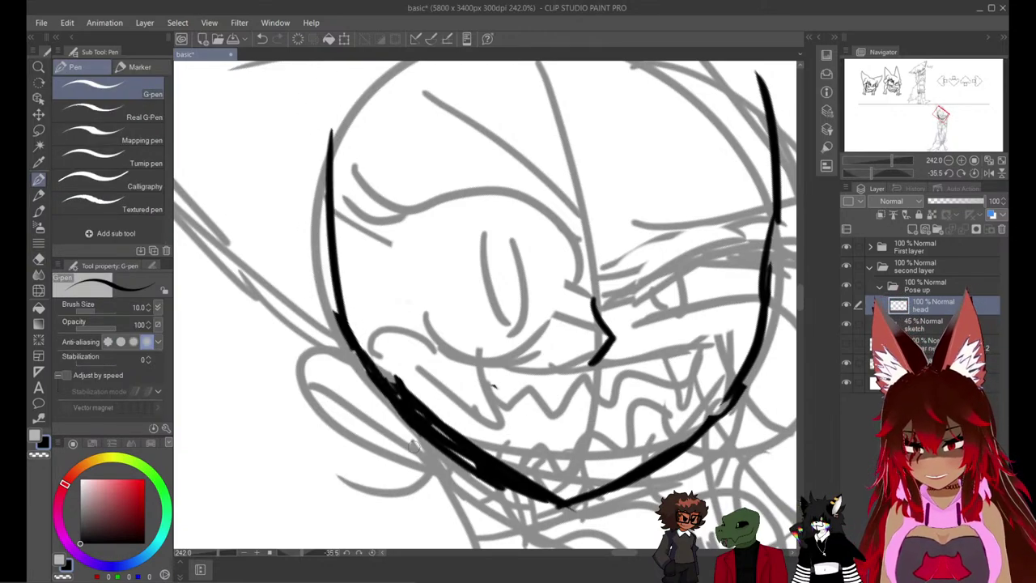
Ink the upper lid of the narrowed right eye from its inner corner near the nose out to the face outline.
left_click_drag(411, 427, 348, 480)
mouse_move(552, 346)
left_mouse_down()
mouse_move(597, 305)
mouse_move(701, 313)
left_mouse_up()
key("ctrl+z")
left_click_drag(623, 299, 693, 295)
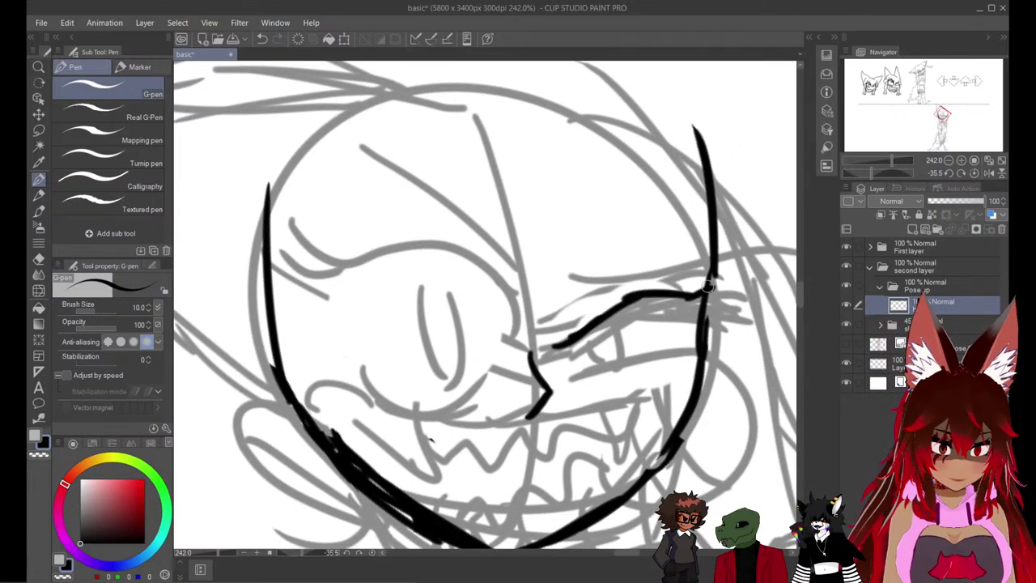
Ink the narrowed right eye's lower lid and slanted outer corner, and thicken its upper lid with extra strokes.
left_click_drag(669, 335, 703, 302)
left_click_drag(567, 375, 662, 366)
key("ctrl+z")
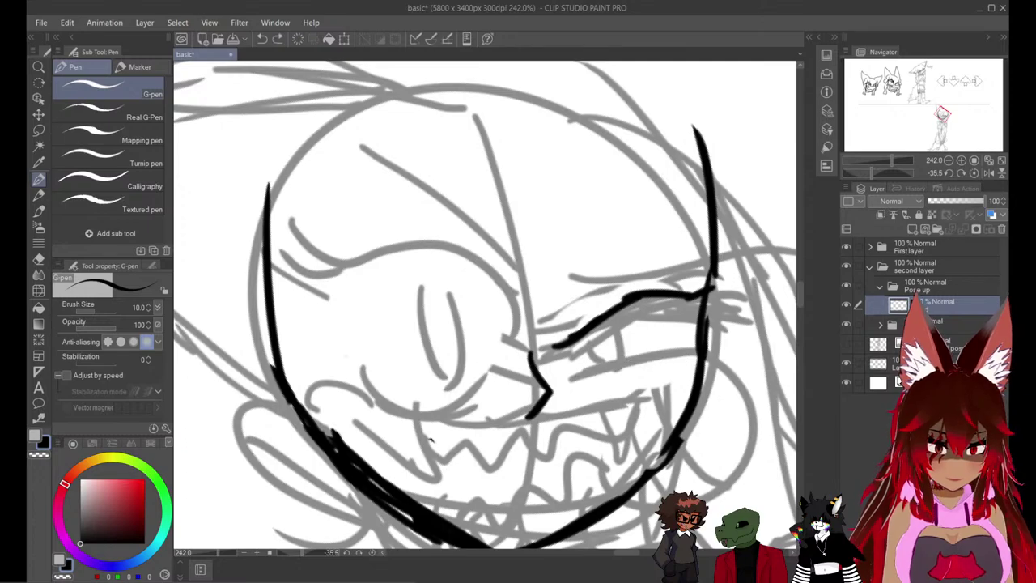
mouse_move(568, 375)
left_mouse_down()
mouse_move(676, 350)
mouse_move(620, 364)
mouse_move(680, 364)
mouse_move(701, 298)
left_mouse_up()
key("ctrl+z")
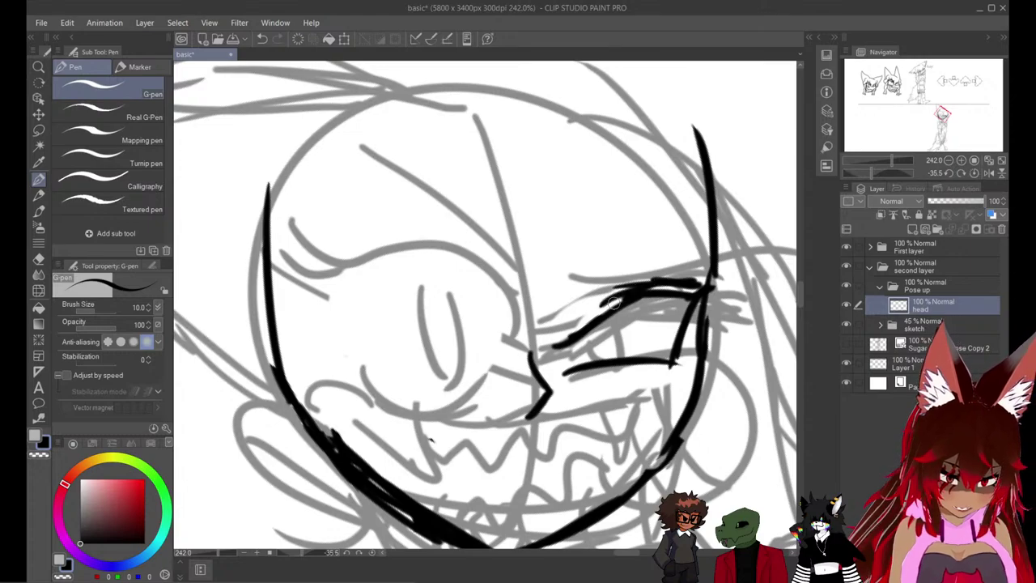
mouse_move(614, 304)
left_mouse_down()
mouse_move(577, 332)
mouse_move(576, 312)
mouse_move(536, 338)
left_mouse_up()
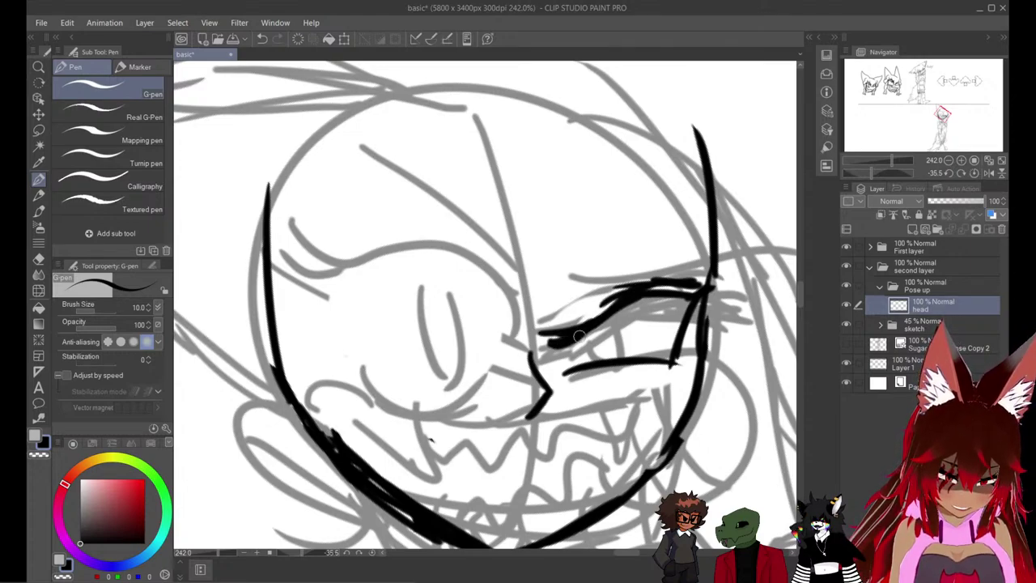
left_click_drag(650, 296, 685, 294)
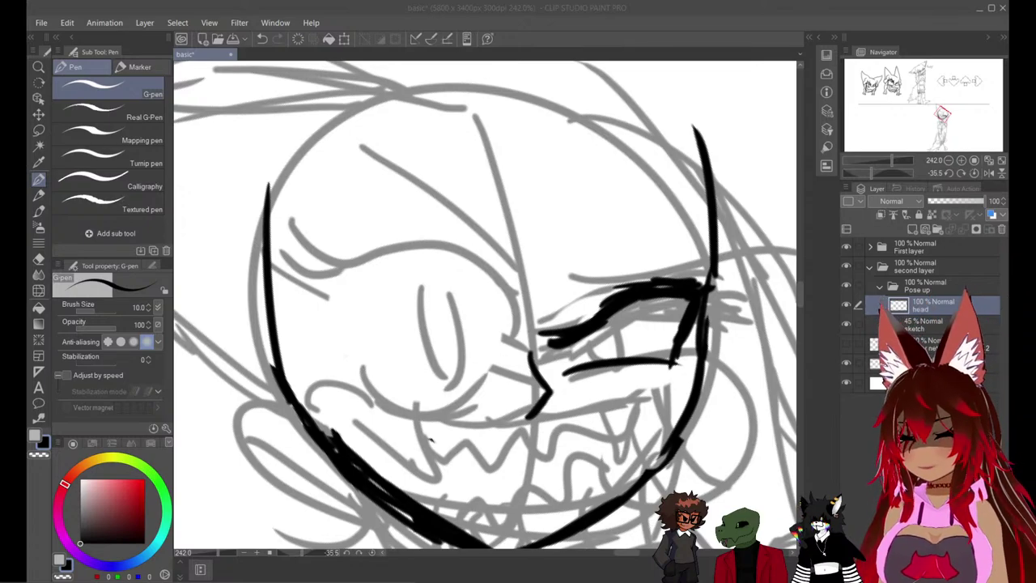
Erase the heavy upper lid of the narrowed right eye and re-ink it as a slimmer line thickening toward the outer corner.
key("alt+Tab")
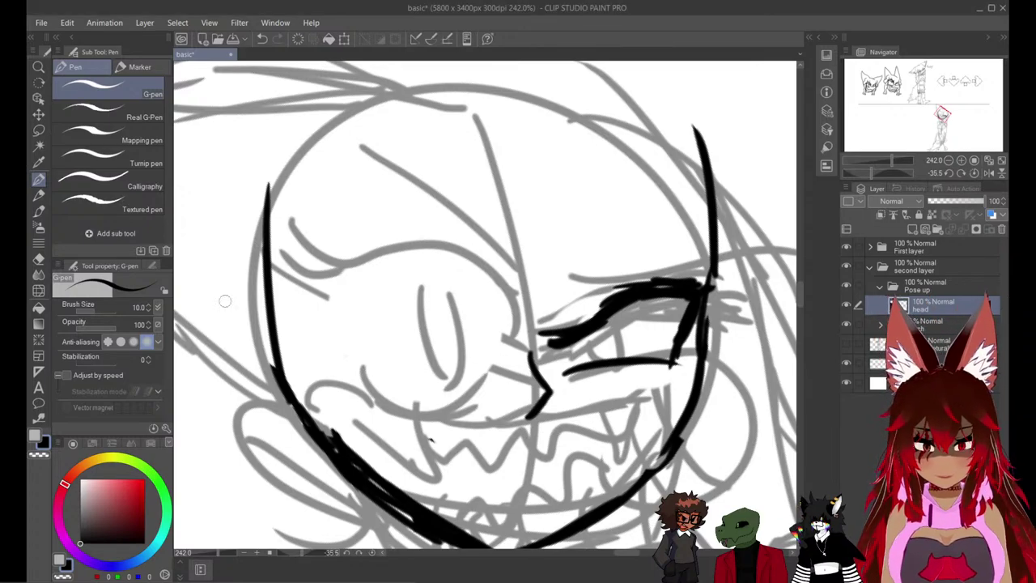
key("e")
left_click_drag(549, 338, 677, 282)
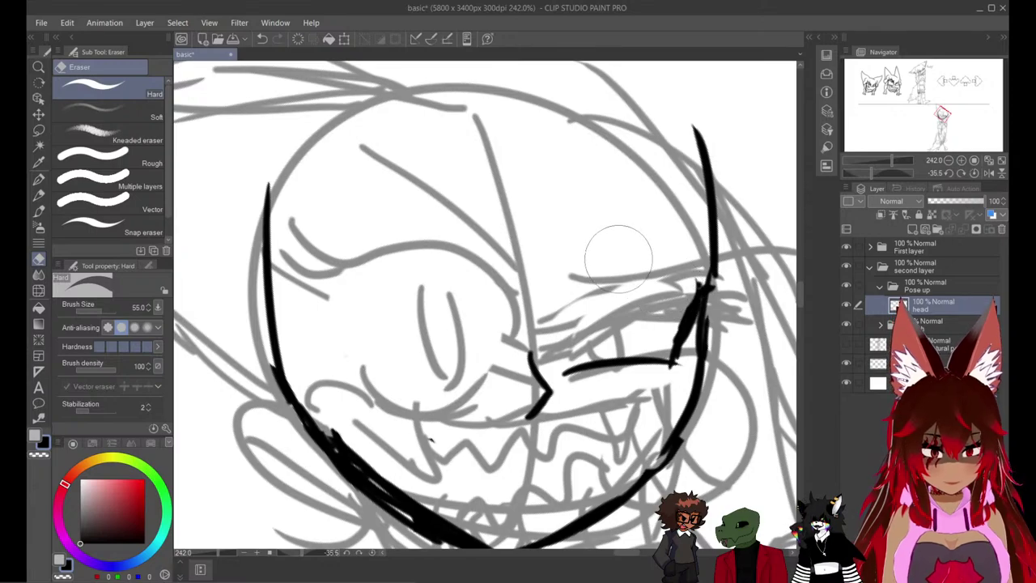
key("p")
mouse_move(541, 340)
left_mouse_down()
mouse_move(649, 291)
mouse_move(622, 325)
mouse_move(699, 317)
mouse_move(694, 290)
mouse_move(672, 289)
mouse_move(690, 284)
mouse_move(652, 300)
mouse_move(679, 284)
mouse_move(708, 294)
mouse_move(659, 361)
left_mouse_up()
key("ctrl+z")
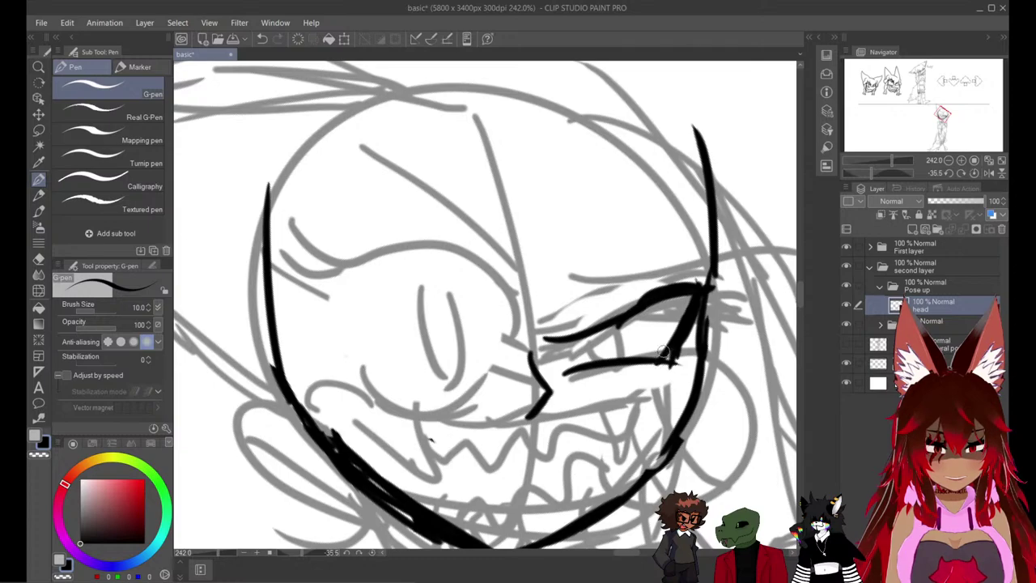
Erase the narrowed eye's lower outer corner and re-ink it to join the lower lid farther from the face outline.
key("e")
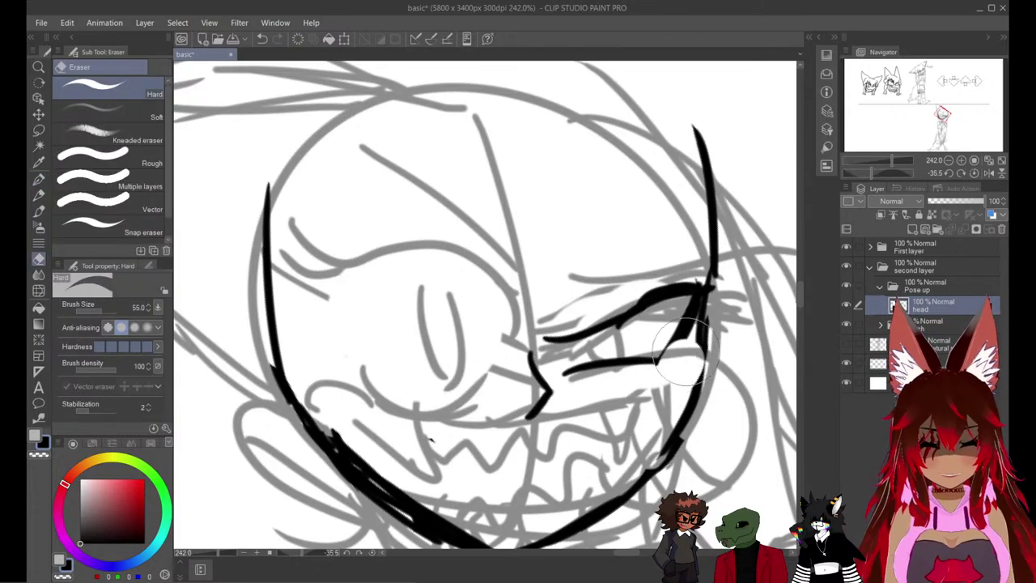
key("p")
left_click_drag(642, 364, 685, 350)
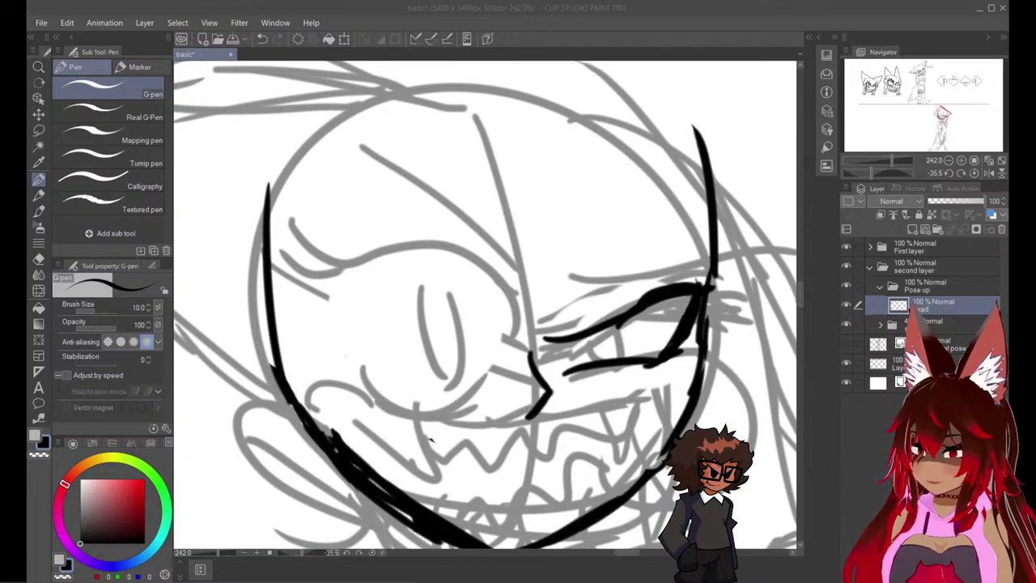
Ink the iris sides inside the narrowed right eye and a short crease above its upper lid.
key("alt+Tab")
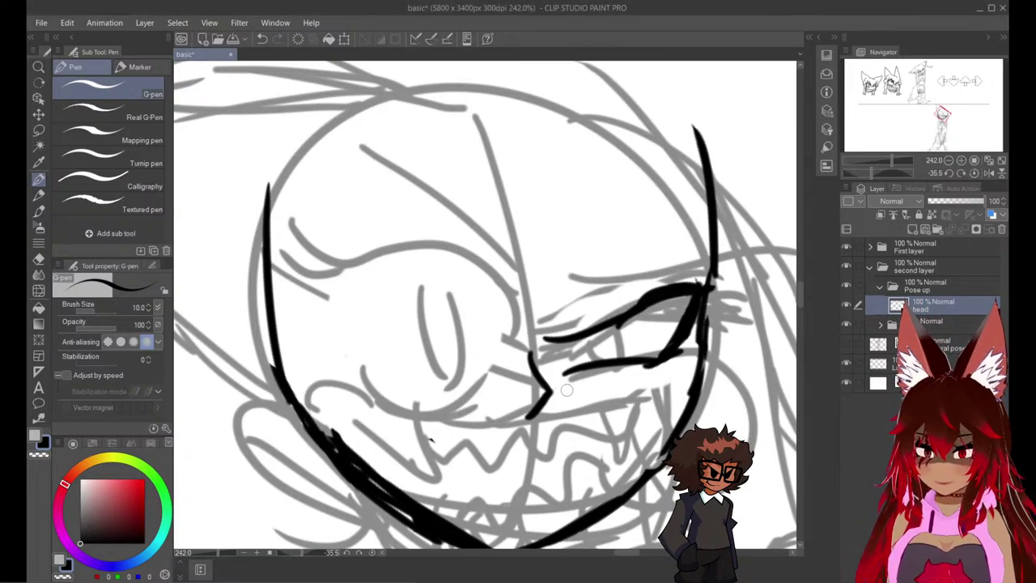
left_click_drag(544, 325, 640, 290)
key("ctrl+z")
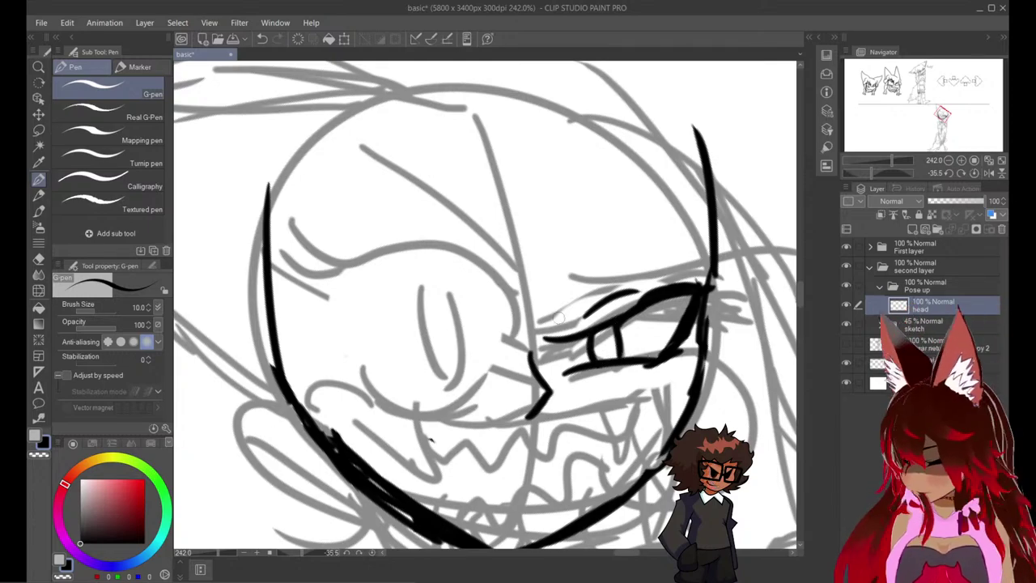
Ink the wide left eye with an arched upper lid, a pointed outer lash and a rounded lower outline ending near the nose.
mouse_move(518, 344)
left_mouse_down()
mouse_move(490, 279)
mouse_move(387, 227)
mouse_move(327, 274)
left_mouse_up()
key("ctrl+z")
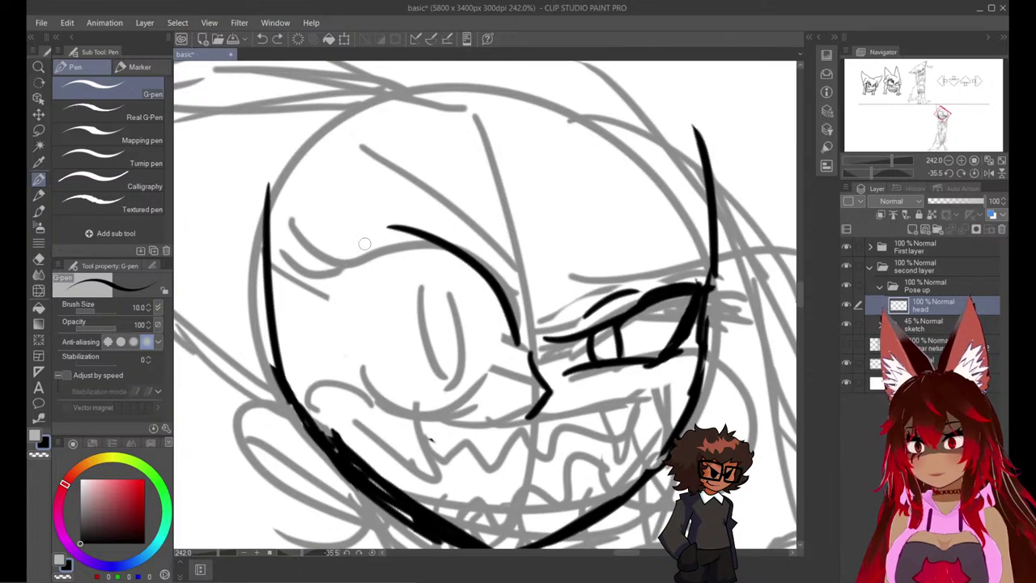
left_click_drag(391, 225, 314, 275)
left_click_drag(297, 241, 314, 274)
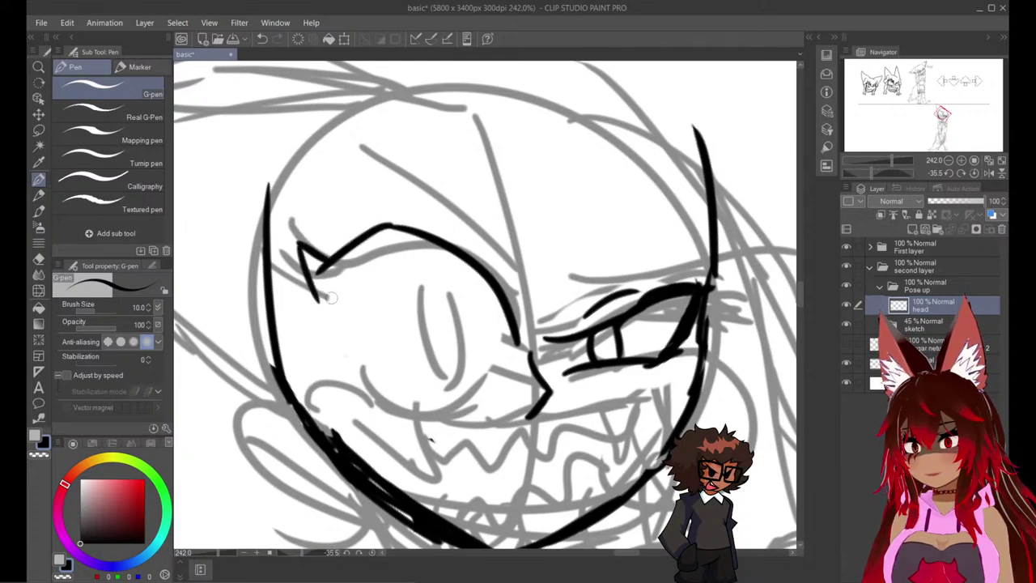
mouse_move(330, 324)
left_mouse_down()
mouse_move(363, 398)
mouse_move(421, 420)
left_mouse_up()
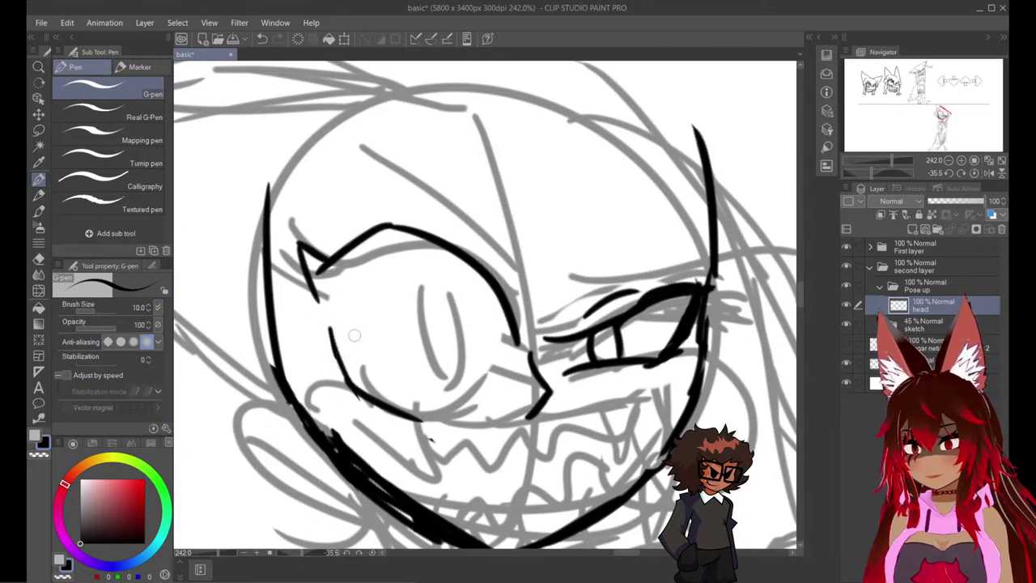
left_click_drag(315, 298, 338, 356)
left_click_drag(412, 417, 506, 364)
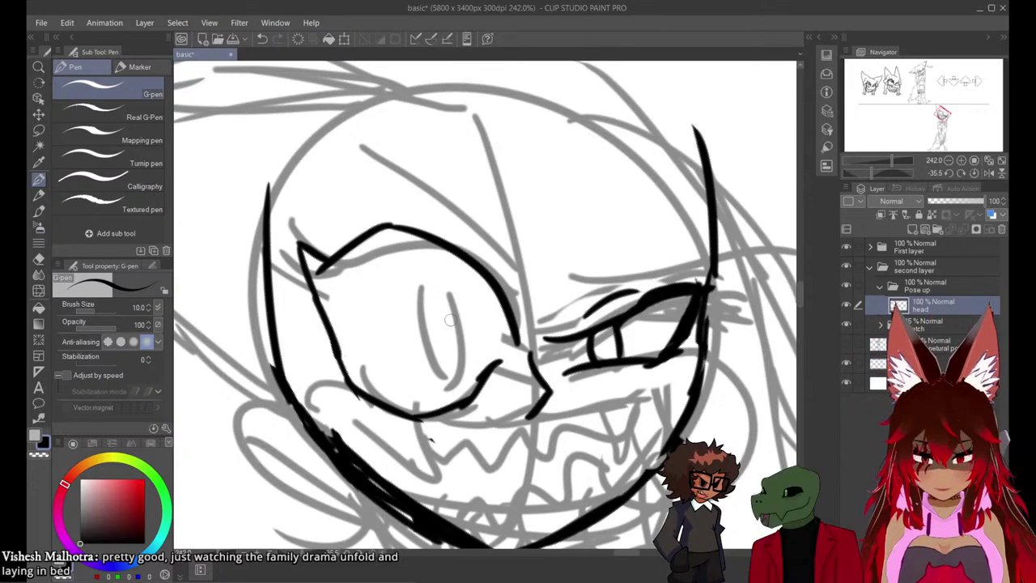
Ink a small narrow oval pupil in the wide left eye, redoing the strokes until the shape fits.
mouse_move(447, 313)
left_mouse_down()
mouse_move(445, 372)
mouse_move(461, 374)
left_mouse_up()
key("ctrl+z")
key("ctrl+z")
left_click_drag(450, 327, 451, 371)
key("ctrl+z")
key("ctrl+z")
left_click_drag(448, 319, 450, 364)
left_click_drag(451, 319, 450, 369)
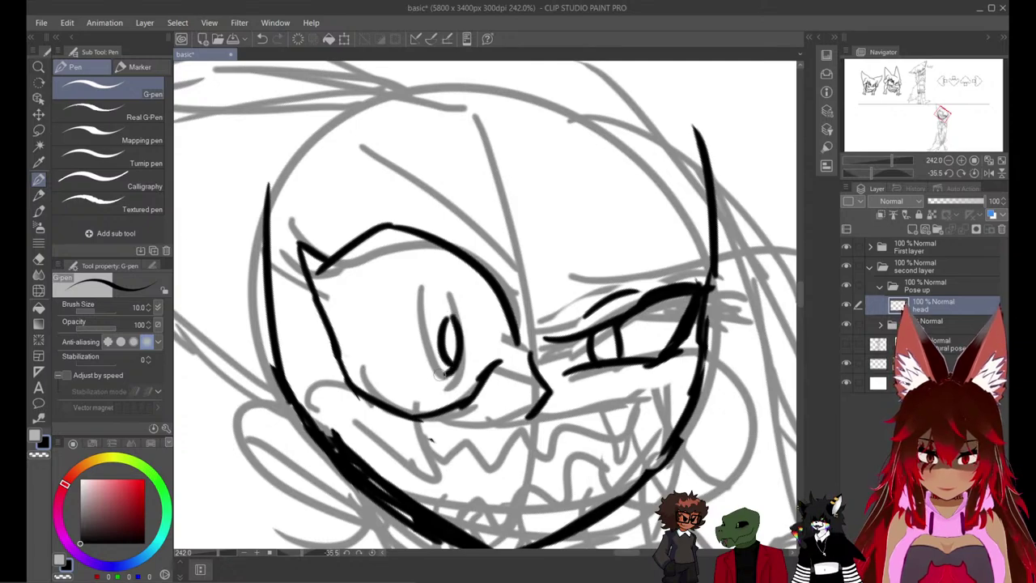
key("ctrl+z")
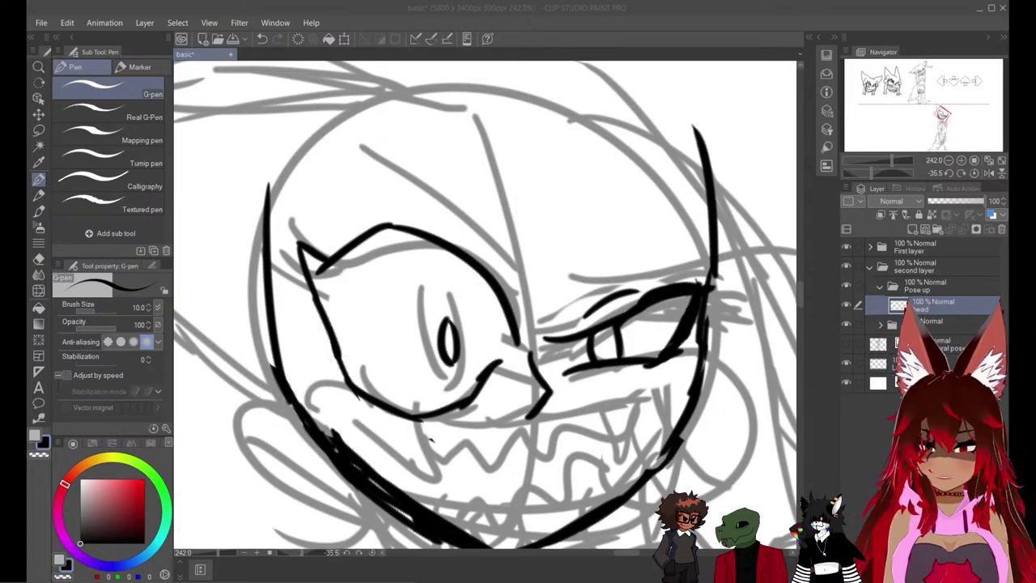
Erase the narrowed right eye's iris lines and ink a smaller oval pupil between the lids.
key("alt+Tab")
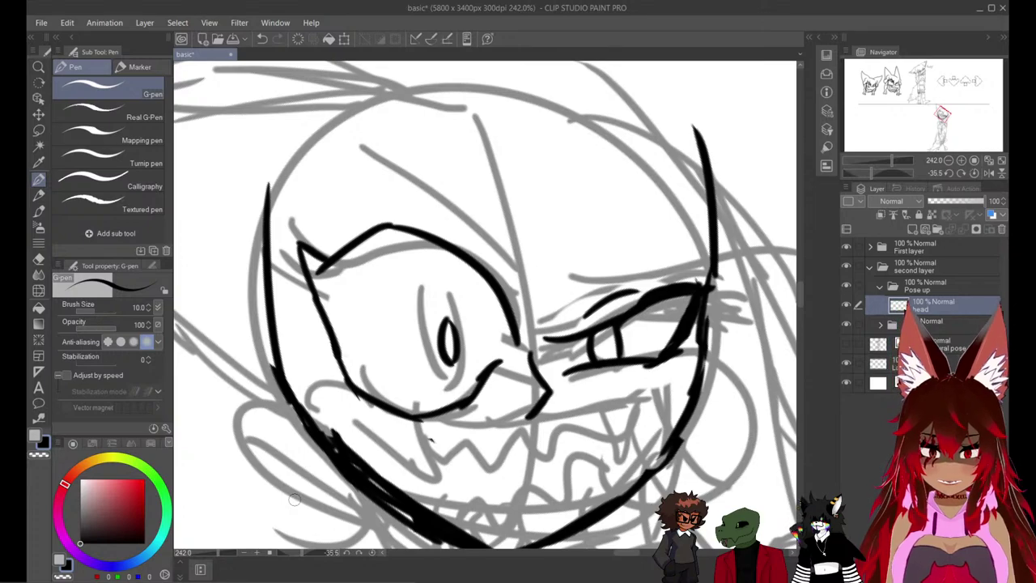
key("e")
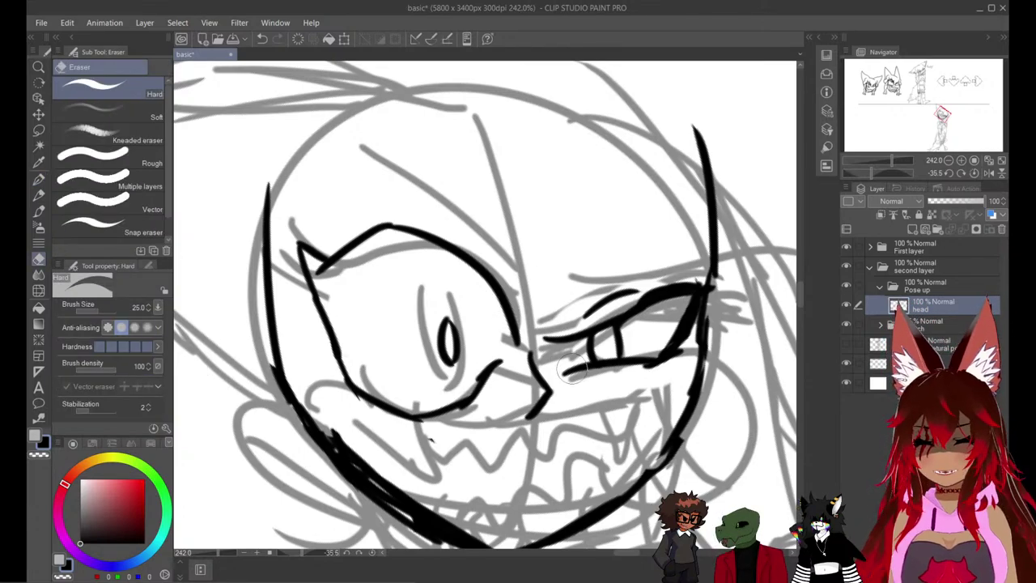
left_click_drag(589, 342, 603, 349)
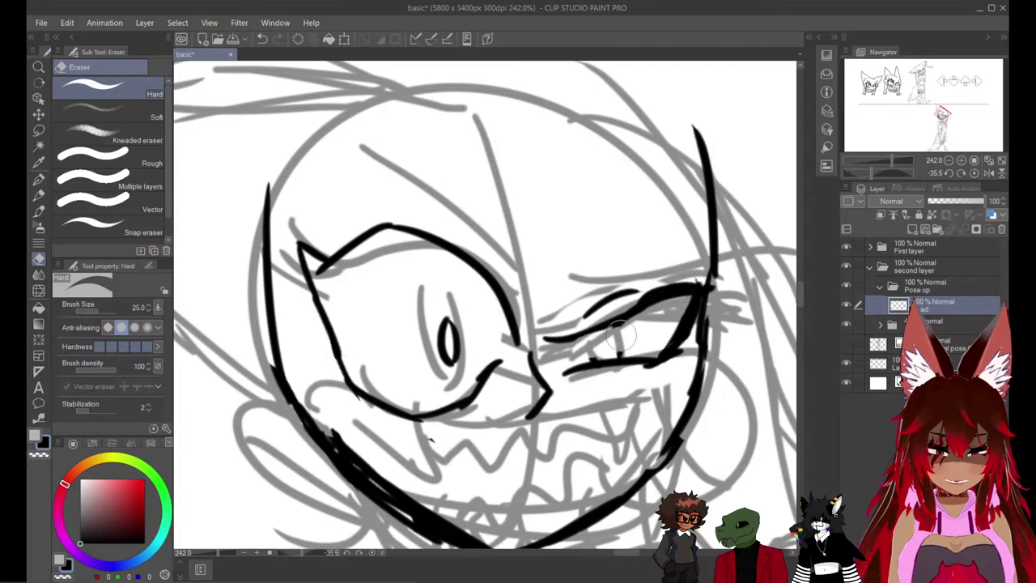
key("p")
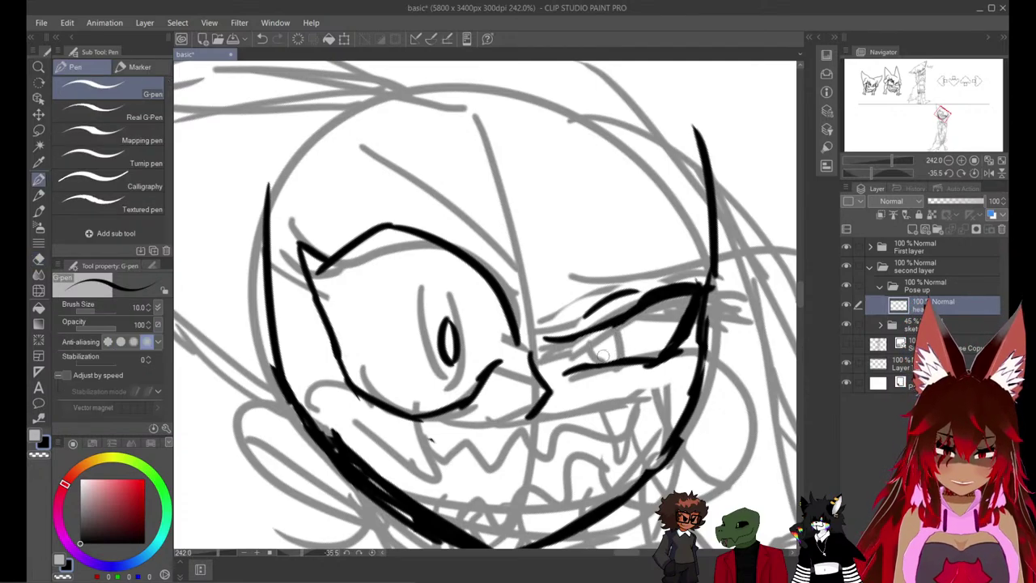
key("ctrl+z")
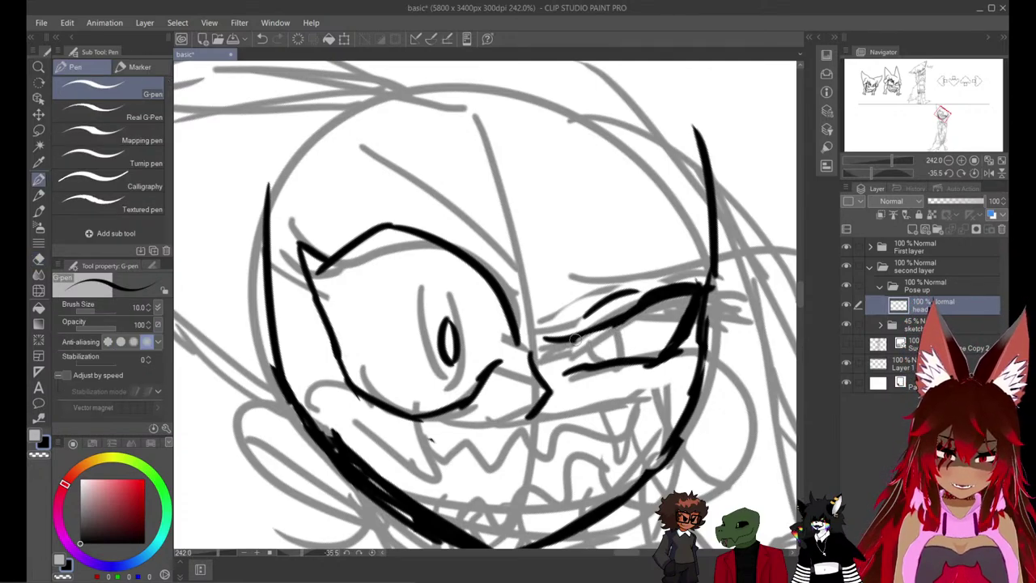
key("ctrl+z")
left_click_drag(566, 343, 625, 320)
key("ctrl+z")
mouse_move(565, 343)
left_mouse_down()
mouse_move(620, 320)
mouse_move(604, 357)
left_mouse_up()
key("ctrl+z")
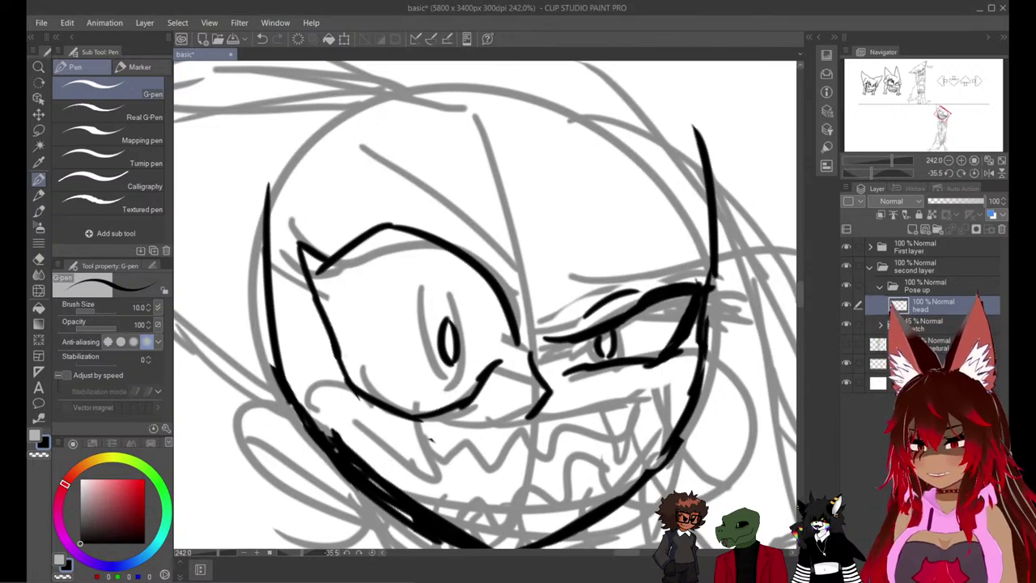
Ink both eyebrows, a gently rising one above the narrowed eye and a steep slanted one above the wide eye.
left_click_drag(657, 297, 578, 295)
left_click_drag(494, 276, 659, 240)
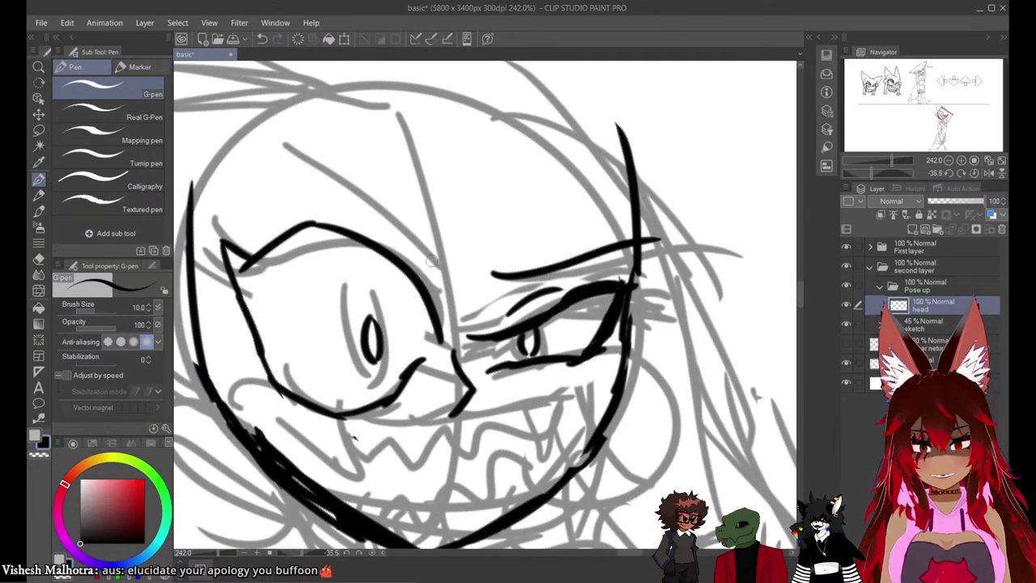
left_click_drag(439, 262, 272, 195)
key("ctrl+z")
left_click_drag(270, 139, 419, 243)
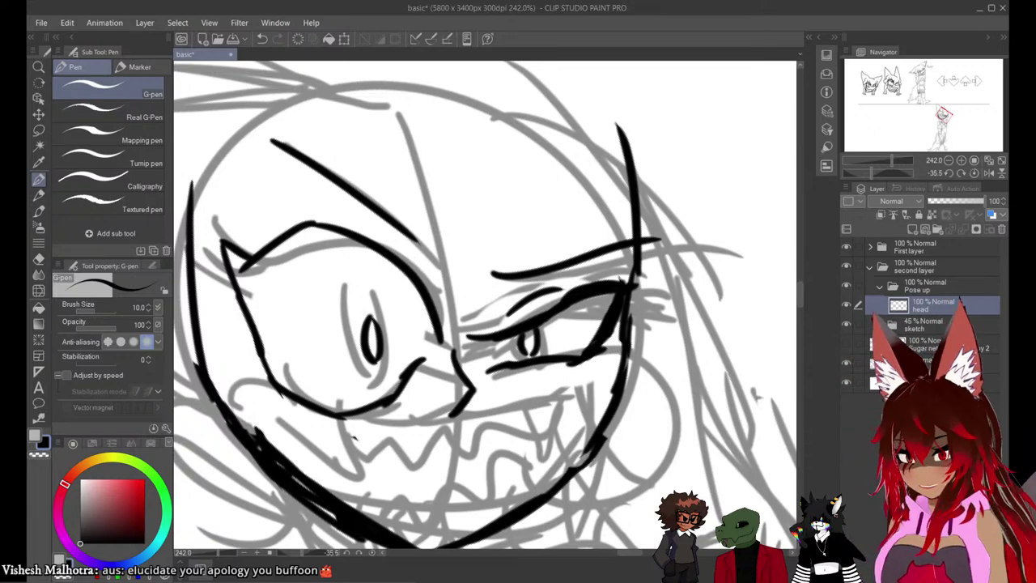
Add two short lash ticks to the upper lid of each eye.
left_click_drag(411, 264, 483, 258)
left_click_drag(368, 220, 376, 209)
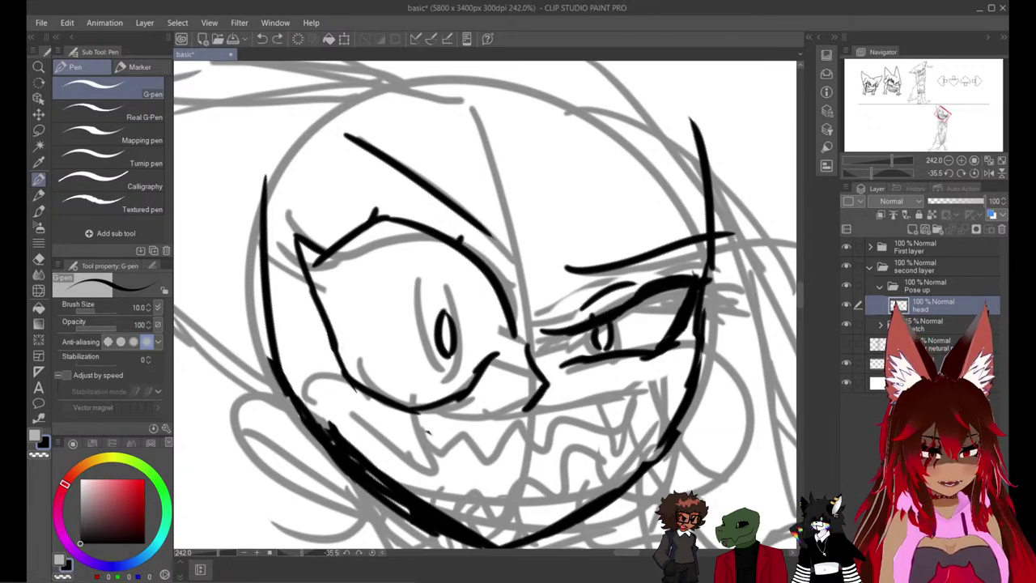
left_click_drag(597, 309, 600, 321)
left_click_drag(649, 277, 645, 292)
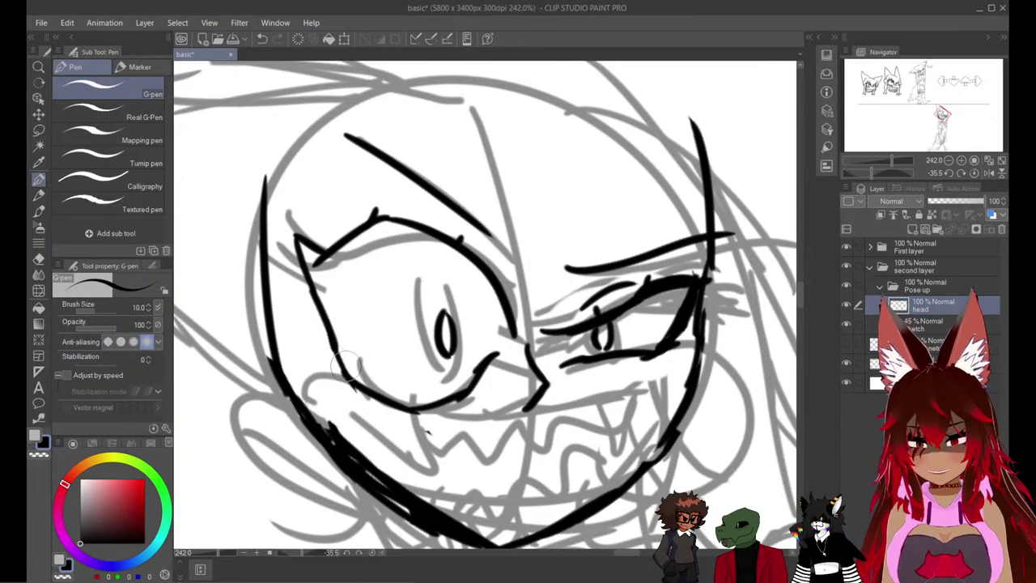
Erase the wide left eye's lower outer curve and re-ink it in black as a smoother diagonal line.
mouse_move(360, 380)
left_mouse_down()
mouse_move(337, 344)
mouse_move(325, 343)
mouse_move(391, 414)
left_mouse_up()
left_click(266, 386, "alt")
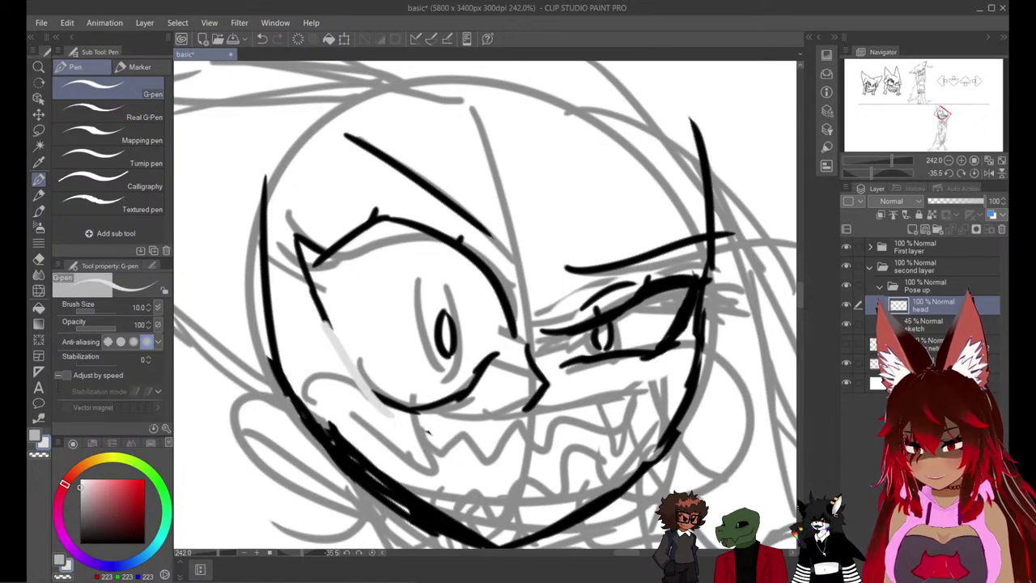
key("ctrl+z")
left_click_drag(94, 540, 80, 543)
mouse_move(323, 320)
left_mouse_down()
mouse_move(407, 407)
mouse_move(380, 389)
left_mouse_up()
key("ctrl+z")
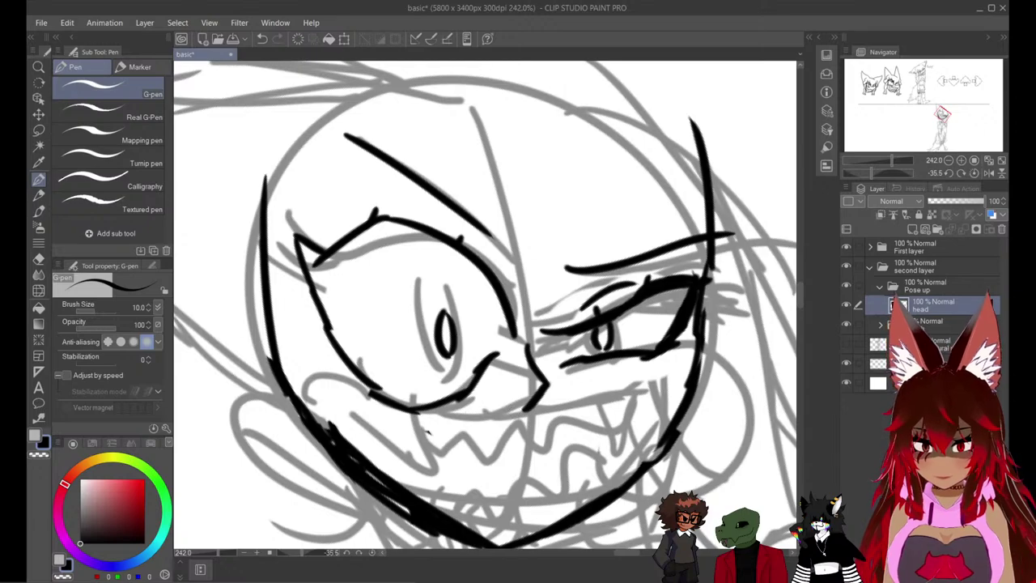
Ink a bulging raised cheek beneath the narrowed right eye and erase the old face outline inside it.
left_click_drag(567, 422, 538, 369)
left_click_drag(622, 334, 644, 372)
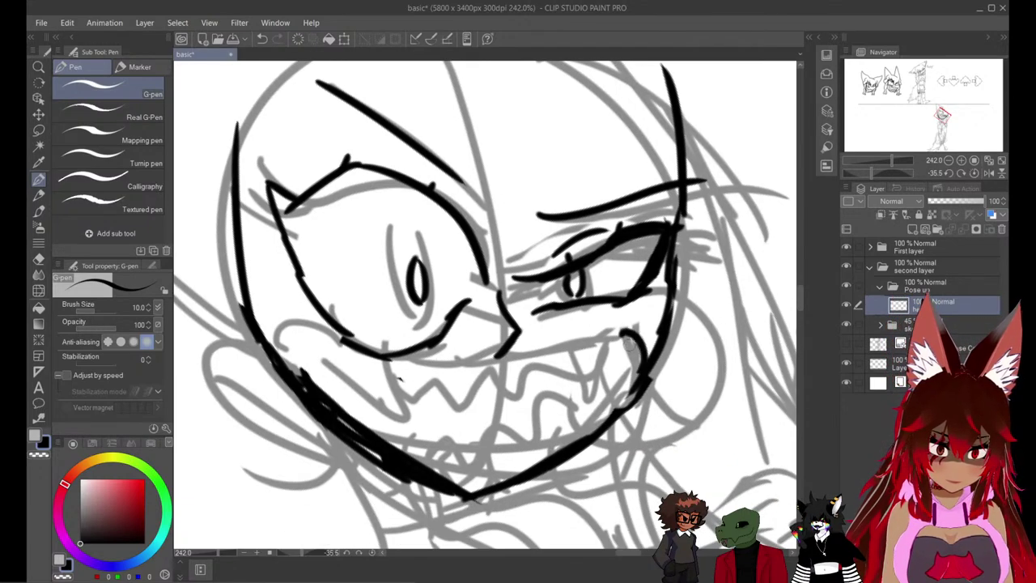
key("ctrl+z")
mouse_move(641, 311)
left_mouse_down()
mouse_move(676, 338)
mouse_move(661, 339)
mouse_move(676, 333)
mouse_move(628, 403)
left_mouse_up()
key("e")
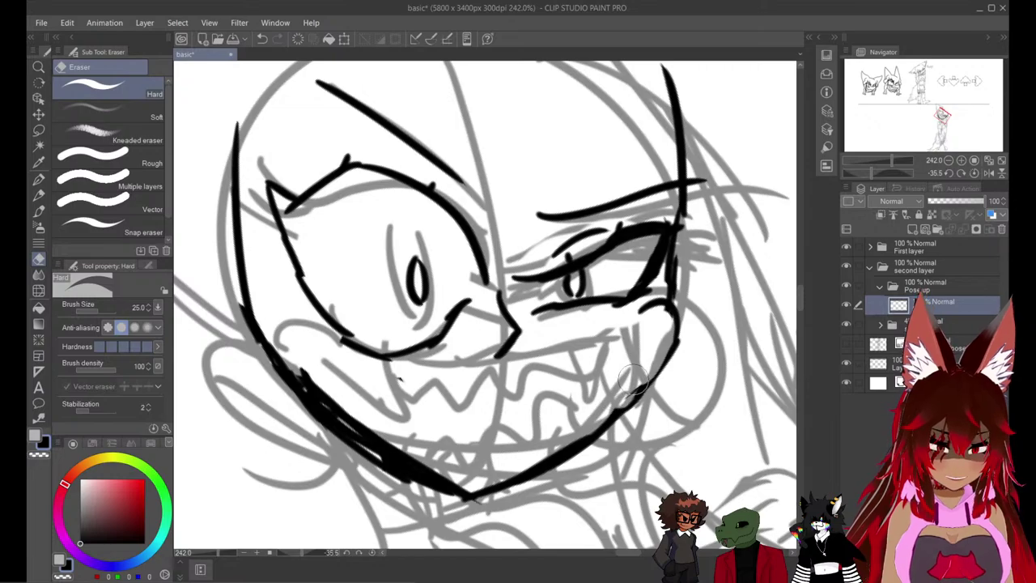
key("p")
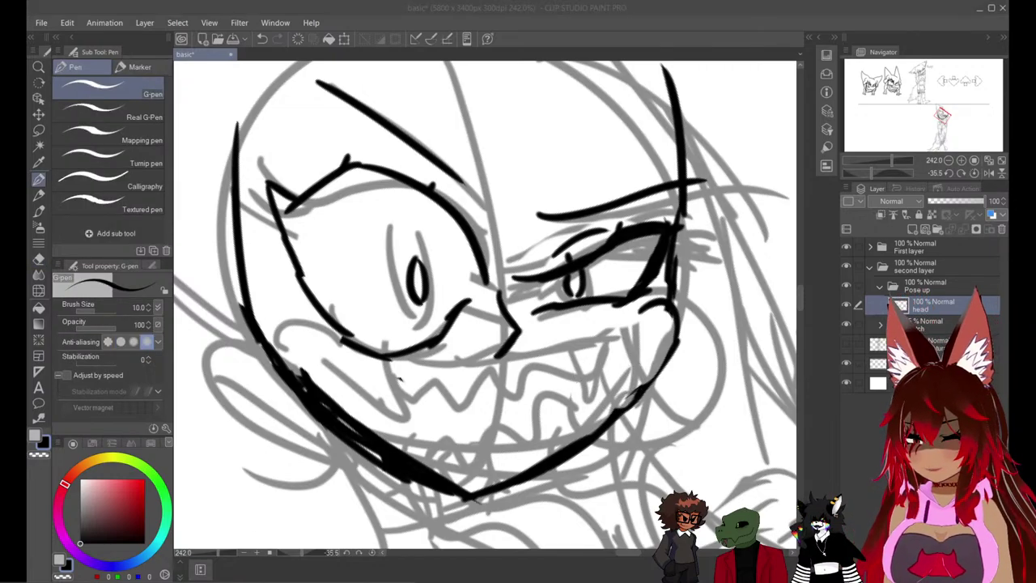
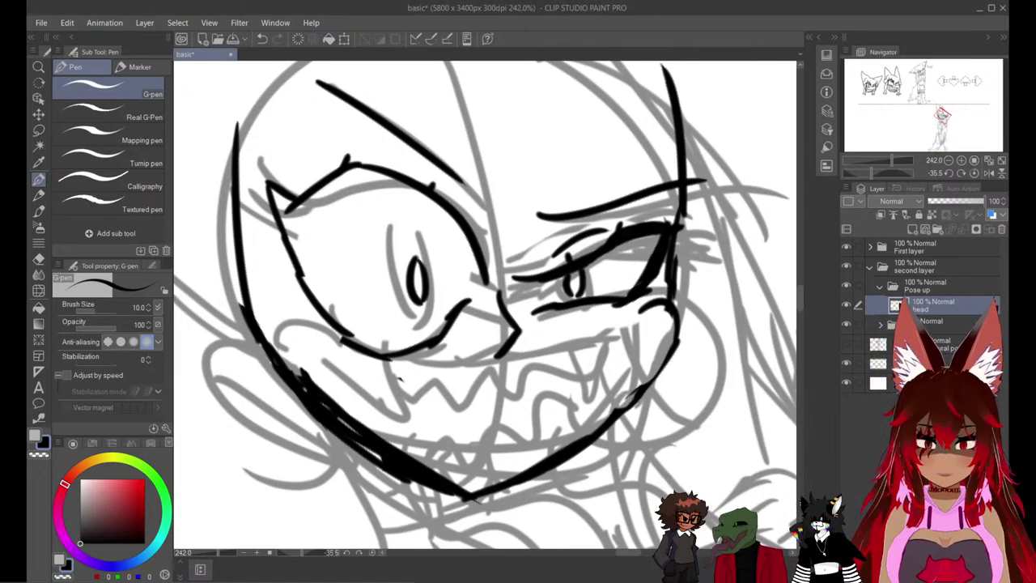
Ink the raised left cheek curve and the grin's upper lip sweeping beneath the nose to the right cheek.
mouse_move(282, 344)
left_mouse_down()
mouse_move(343, 337)
mouse_move(482, 354)
left_mouse_up()
key("ctrl+z")
mouse_move(343, 340)
left_mouse_down()
mouse_move(522, 395)
mouse_move(663, 332)
left_mouse_up()
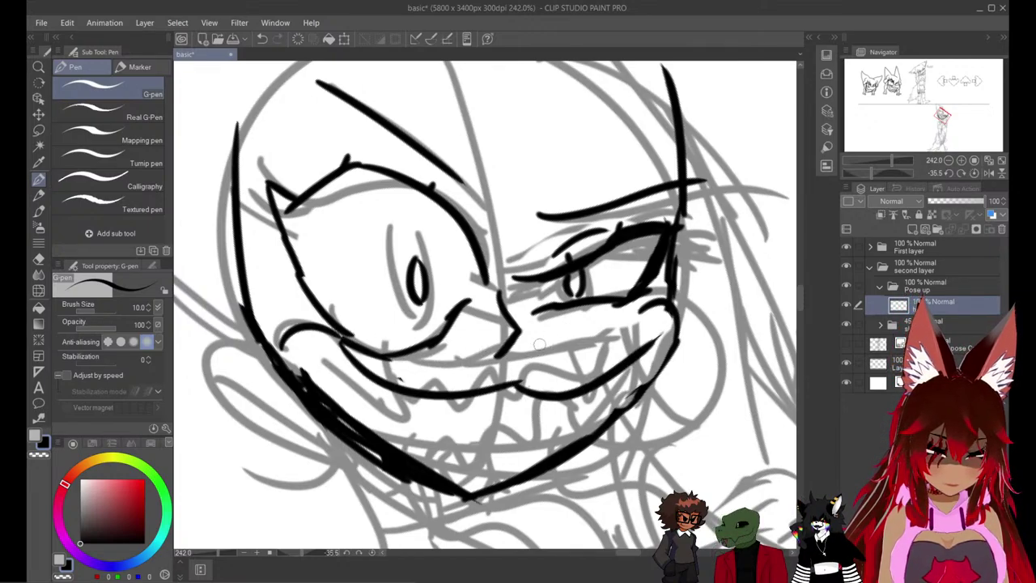
key("ctrl+z")
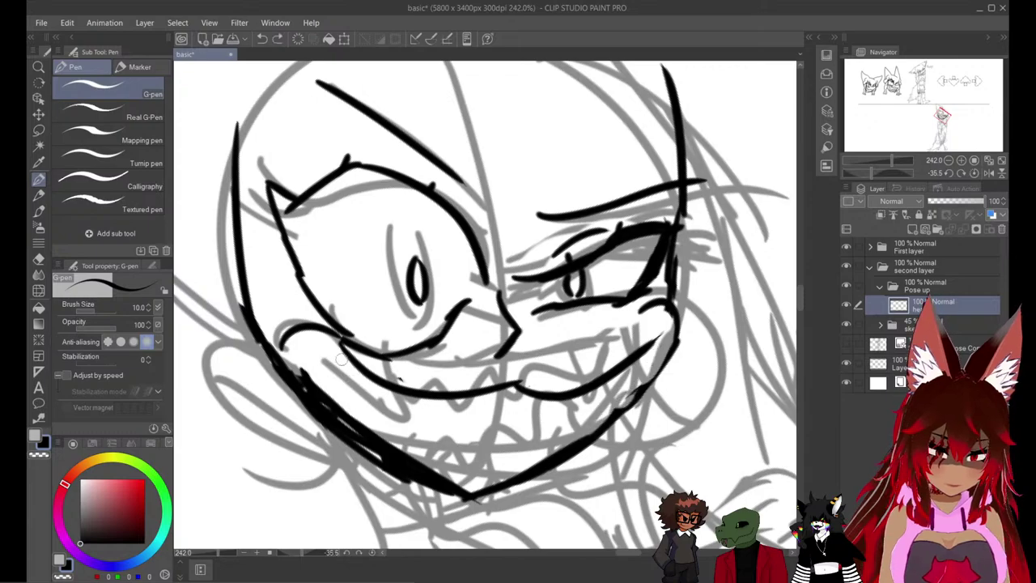
Ink the grin's left corner into the raised cheek and close both sides of the mouth with slanted lines down to the jaw.
mouse_move(346, 350)
left_mouse_down()
mouse_move(301, 347)
mouse_move(323, 391)
left_mouse_up()
key("ctrl+z")
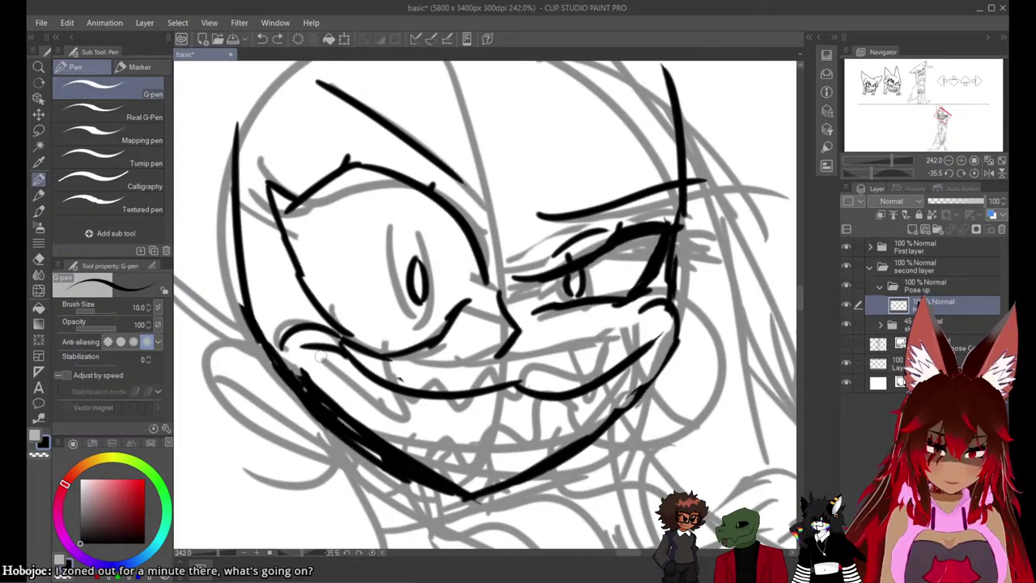
left_click_drag(314, 349, 387, 463)
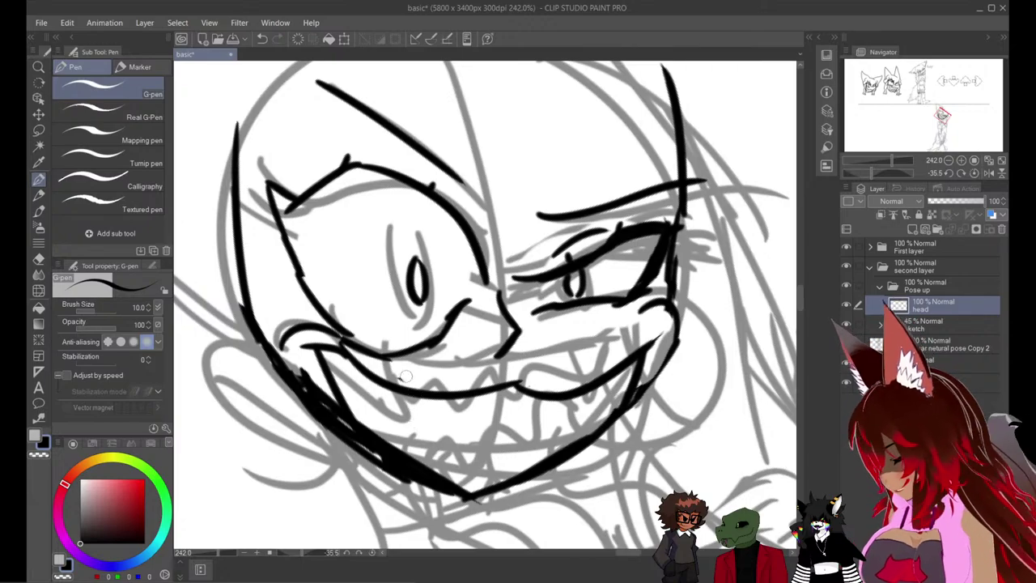
Ink a long pointed fang below the left part of the upper lip, replacing the shorter first attempt.
mouse_move(386, 388)
left_mouse_down()
mouse_move(410, 424)
mouse_move(418, 397)
left_mouse_up()
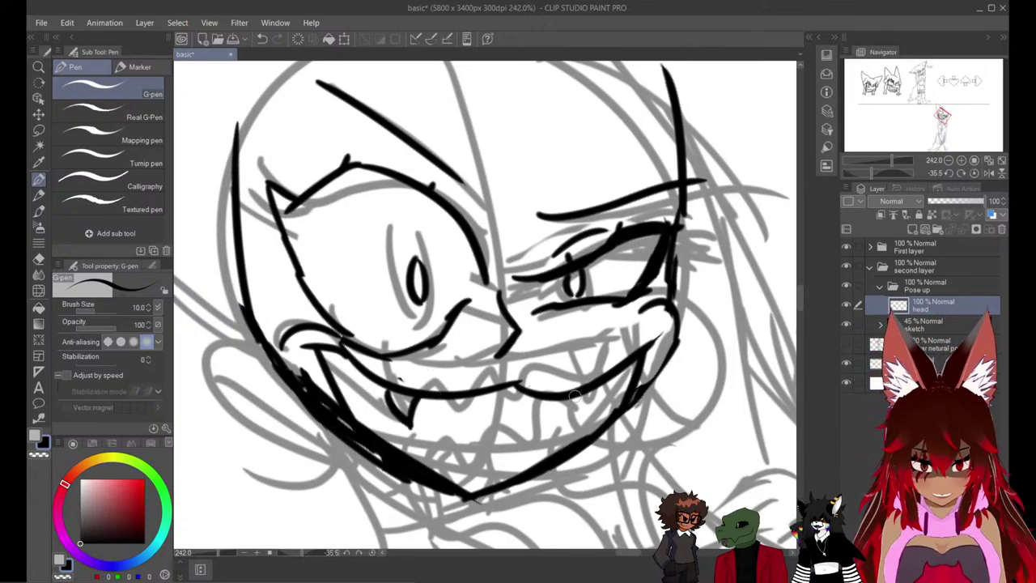
mouse_move(564, 398)
left_mouse_down()
mouse_move(568, 419)
mouse_move(588, 395)
left_mouse_up()
key("ctrl+z")
key("ctrl+z")
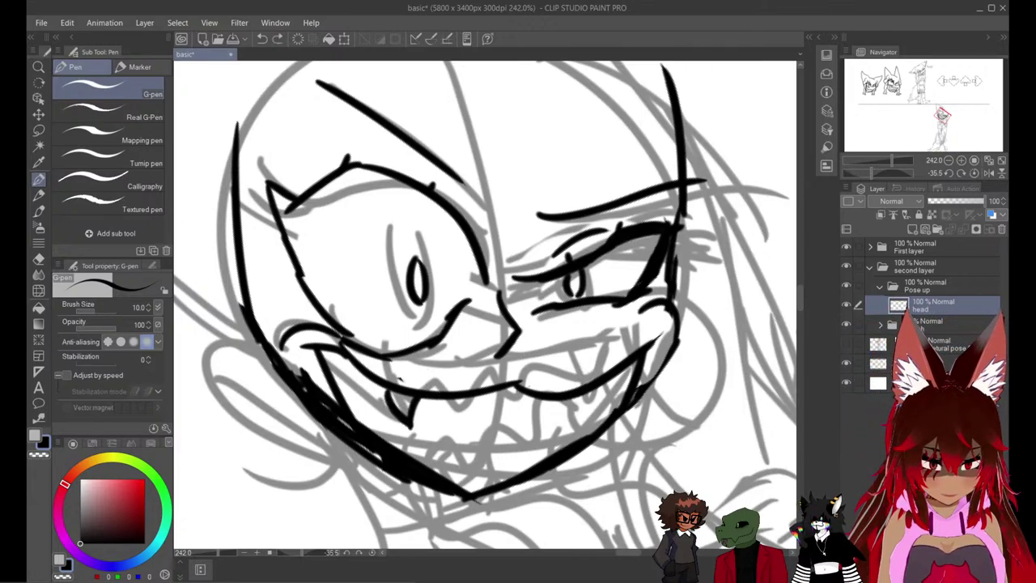
key("ctrl+z")
key("ctrl+z")
mouse_move(398, 389)
left_mouse_down()
mouse_move(408, 428)
mouse_move(421, 399)
left_mouse_up()
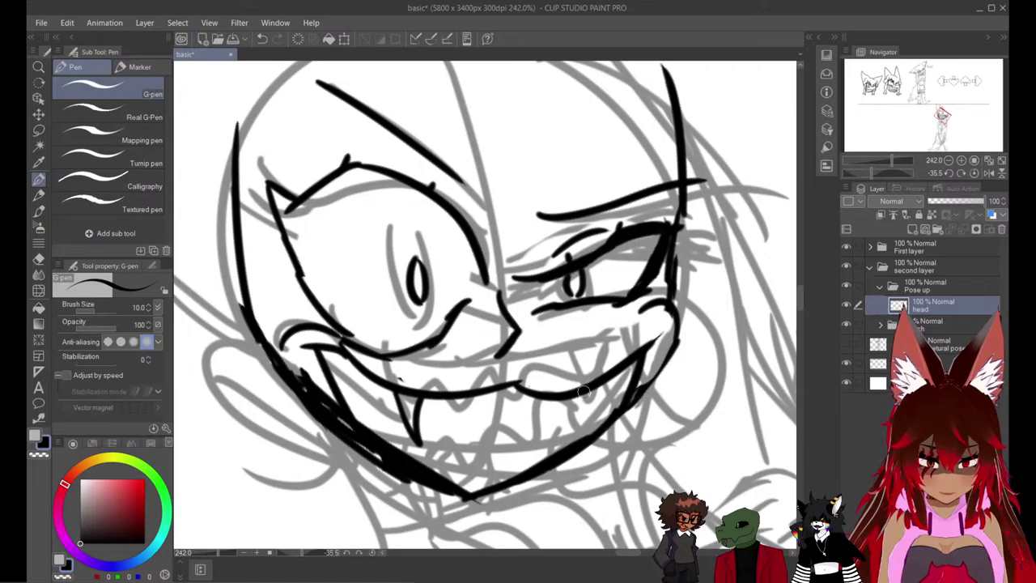
Erase the right half of the upper lip, re-ink it as a smooth curve to the right cheek, and add a matching fang beneath it.
key("e")
left_click_drag(550, 395, 609, 381)
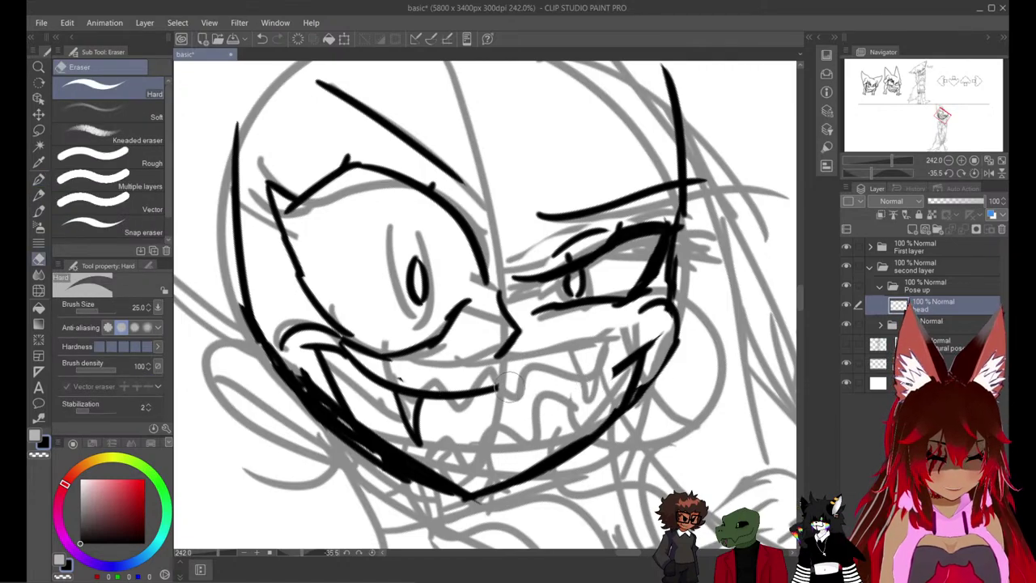
key("p")
left_click_drag(494, 390, 635, 365)
key("ctrl+z")
left_click_drag(484, 390, 619, 341)
key("ctrl+z")
left_click_drag(512, 388, 628, 358)
key("ctrl+z")
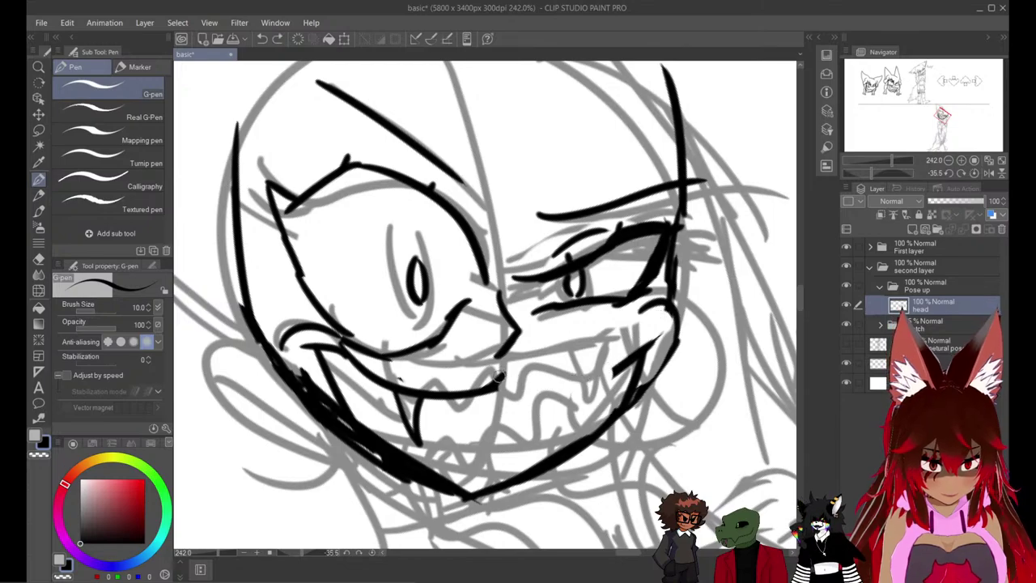
left_click_drag(498, 393, 615, 368)
mouse_move(557, 396)
left_mouse_down()
mouse_move(591, 397)
mouse_move(576, 396)
mouse_move(552, 424)
mouse_move(571, 396)
left_mouse_up()
key("ctrl+z")
key("ctrl+z")
key("ctrl+z")
key("ctrl+z")
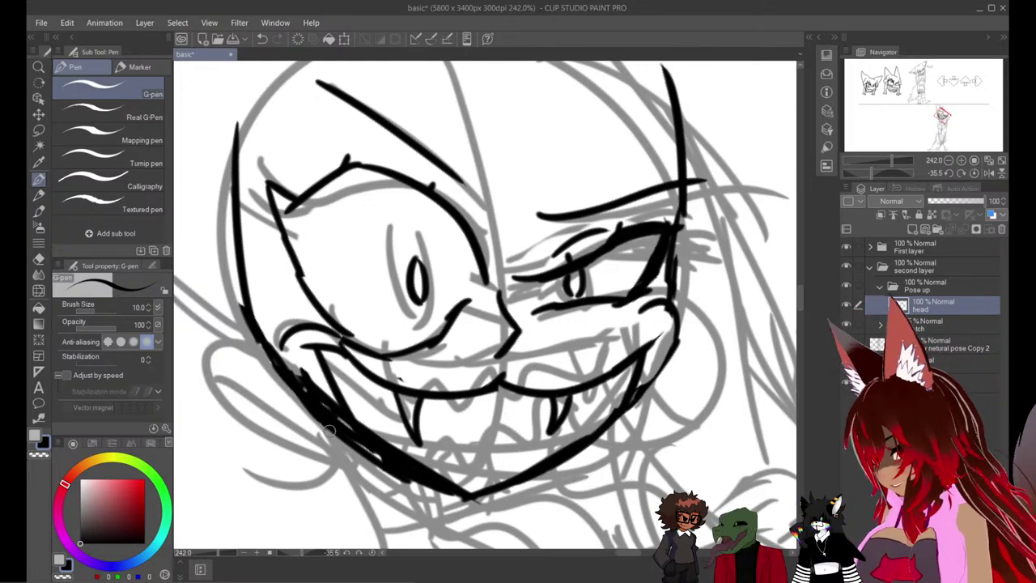
Fill the grin with jagged pointed teeth along the lower jaw and the upper lip between and beside the fangs.
mouse_move(349, 421)
left_mouse_down()
mouse_move(377, 405)
mouse_move(385, 416)
left_mouse_up()
left_click_drag(374, 435, 398, 419)
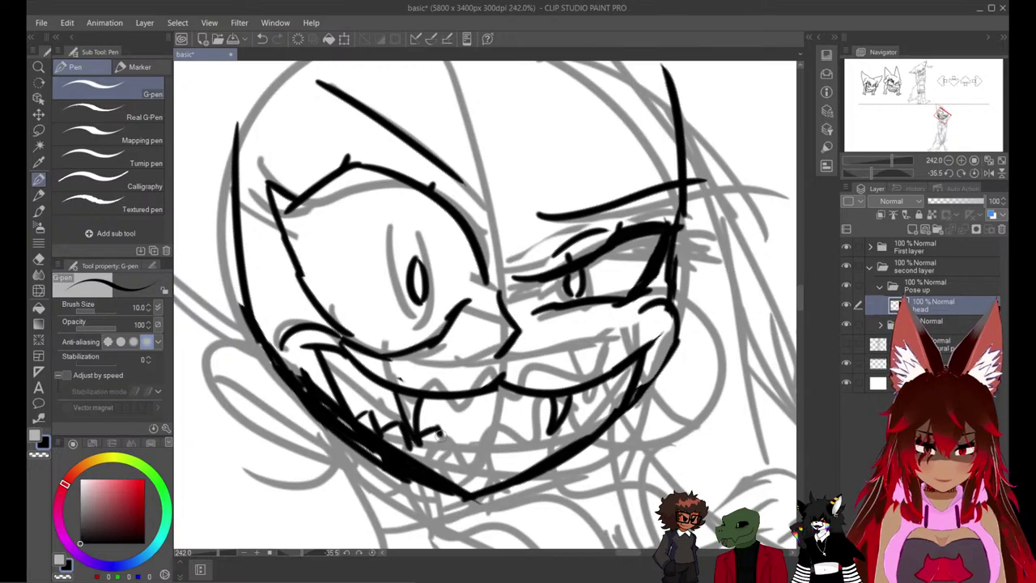
key("ctrl+z")
key("ctrl+z")
key("ctrl+z")
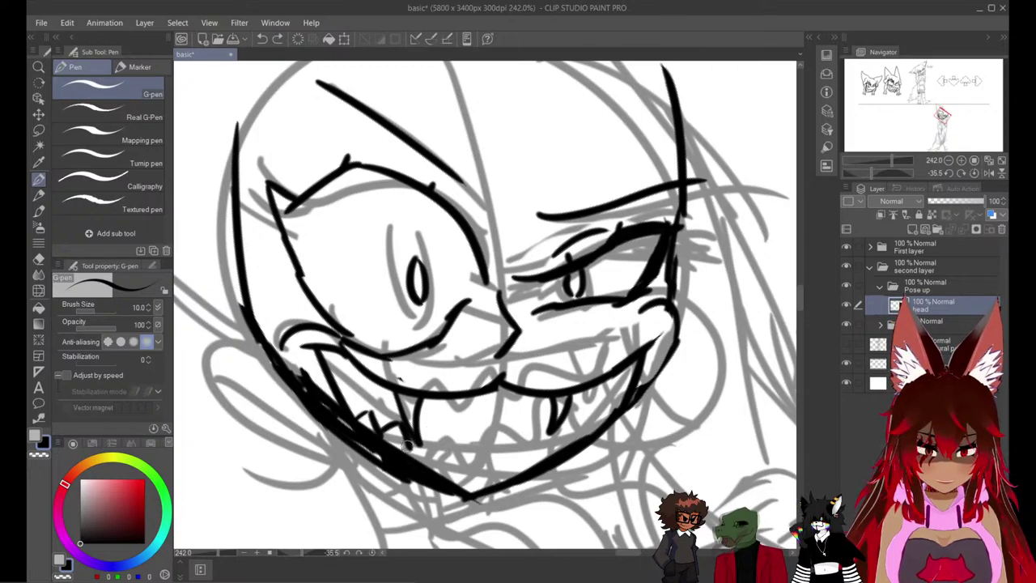
mouse_move(422, 437)
left_mouse_down()
mouse_move(437, 458)
mouse_move(457, 445)
mouse_move(470, 474)
left_mouse_up()
mouse_move(468, 472)
left_mouse_down()
mouse_move(527, 432)
mouse_move(535, 458)
mouse_move(565, 431)
left_mouse_up()
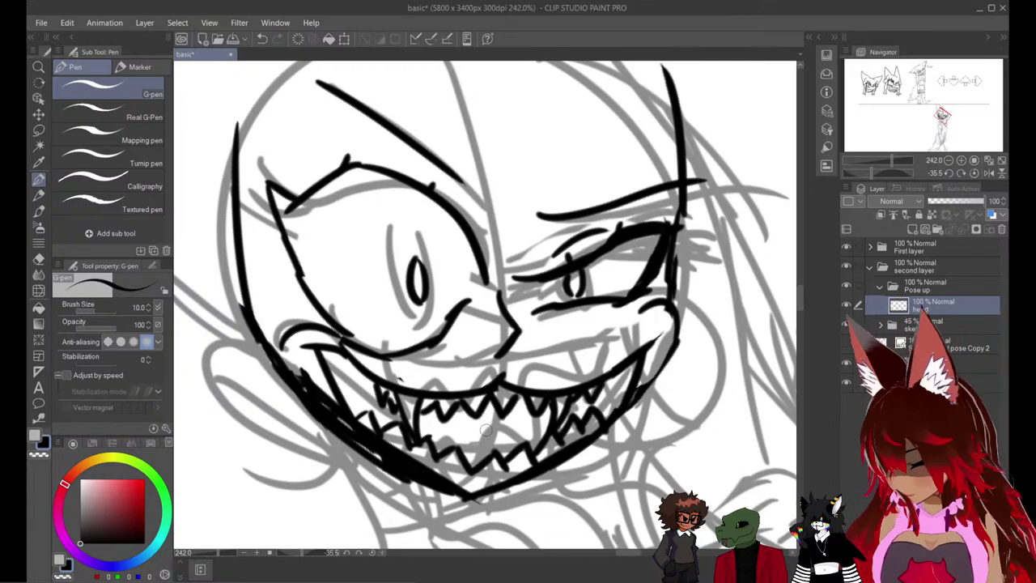
left_click_drag(485, 431, 458, 374)
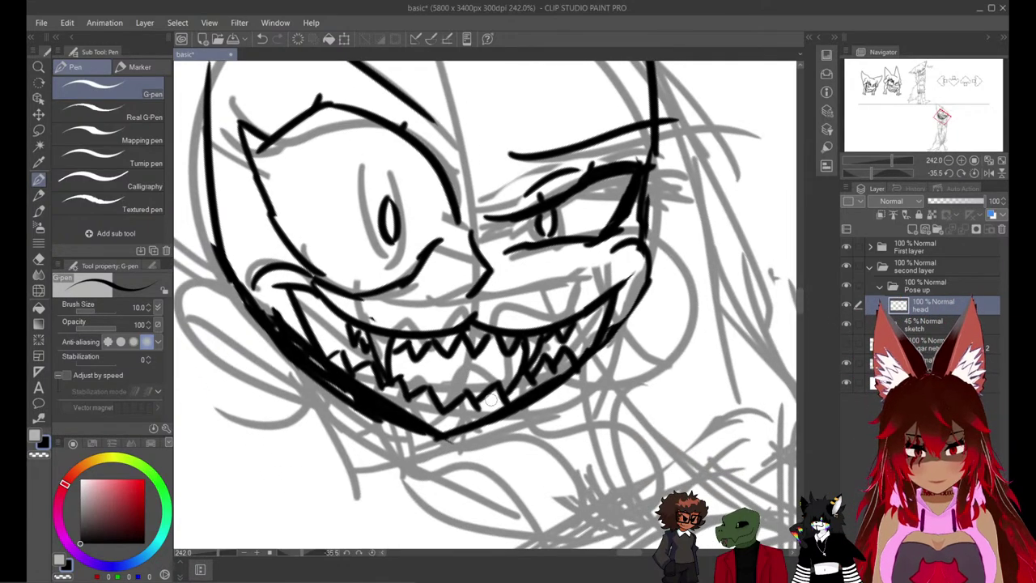
scroll(491, 400, "down", 5)
scroll(491, 400, "up", 5)
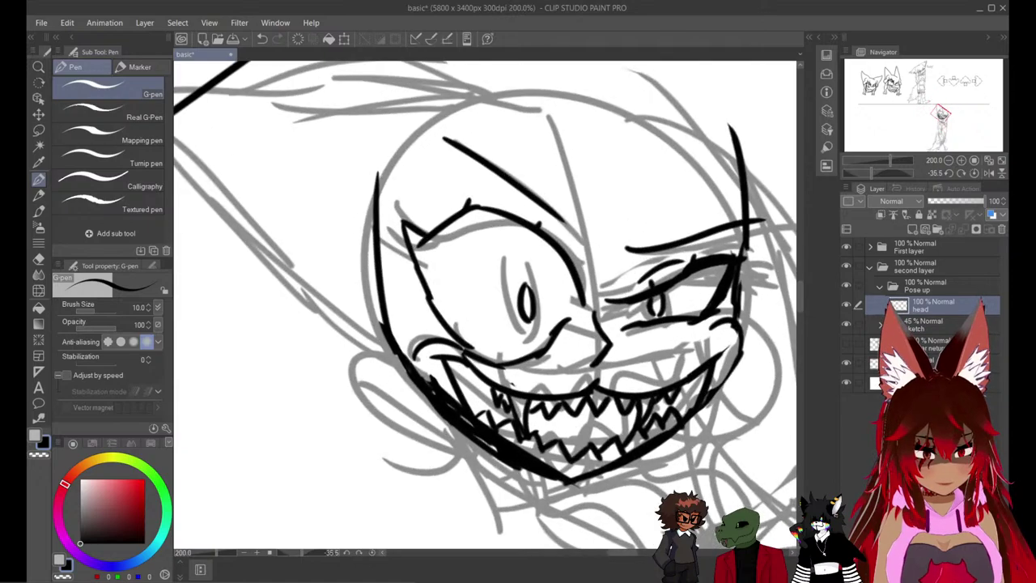
mouse_move(539, 312)
left_mouse_down()
mouse_move(383, 357)
mouse_move(499, 388)
left_mouse_up()
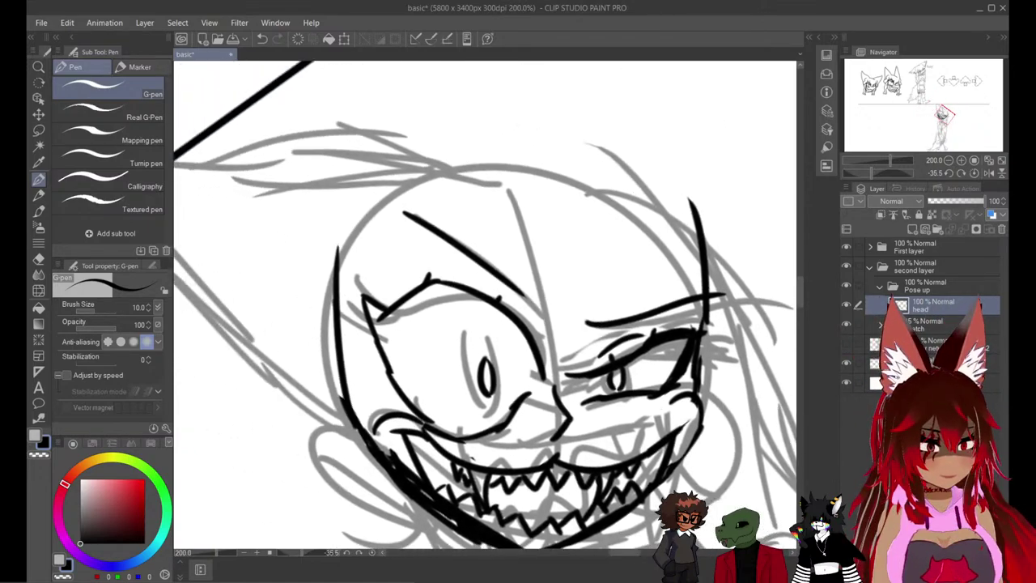
mouse_move(336, 148)
left_mouse_down()
mouse_move(304, 176)
mouse_move(375, 254)
left_mouse_up()
key("ctrl+z")
mouse_move(356, 135)
left_mouse_down()
mouse_move(320, 165)
mouse_move(410, 197)
left_mouse_up()
key("ctrl+z")
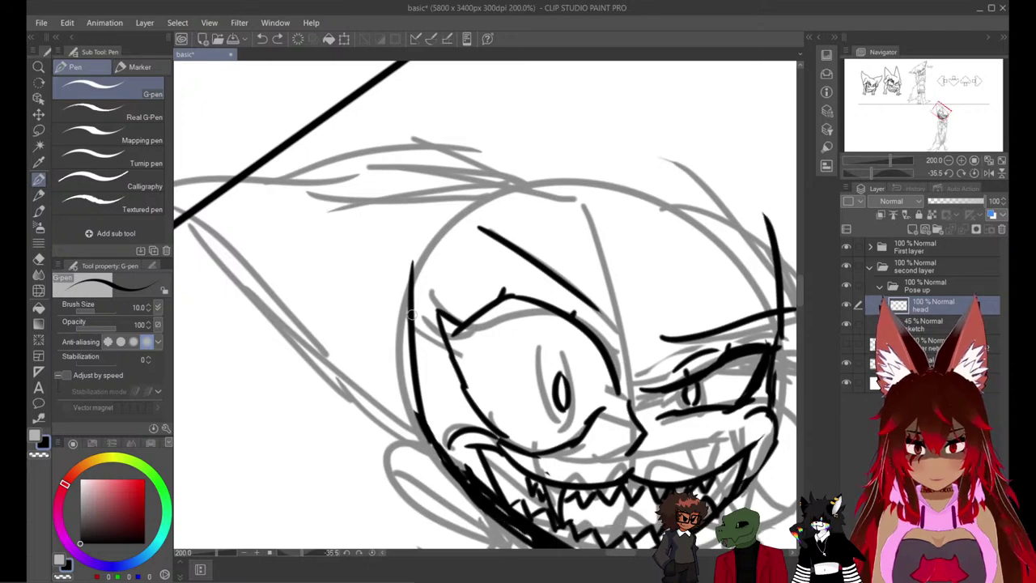
Ink the long left ear with an upper edge from the crown and a lower edge from the face, meeting in a point.
left_click_drag(402, 405, 283, 289)
mouse_move(569, 177)
left_mouse_down()
mouse_move(540, 146)
mouse_move(371, 106)
mouse_move(207, 166)
left_mouse_up()
left_click_drag(335, 333, 252, 230)
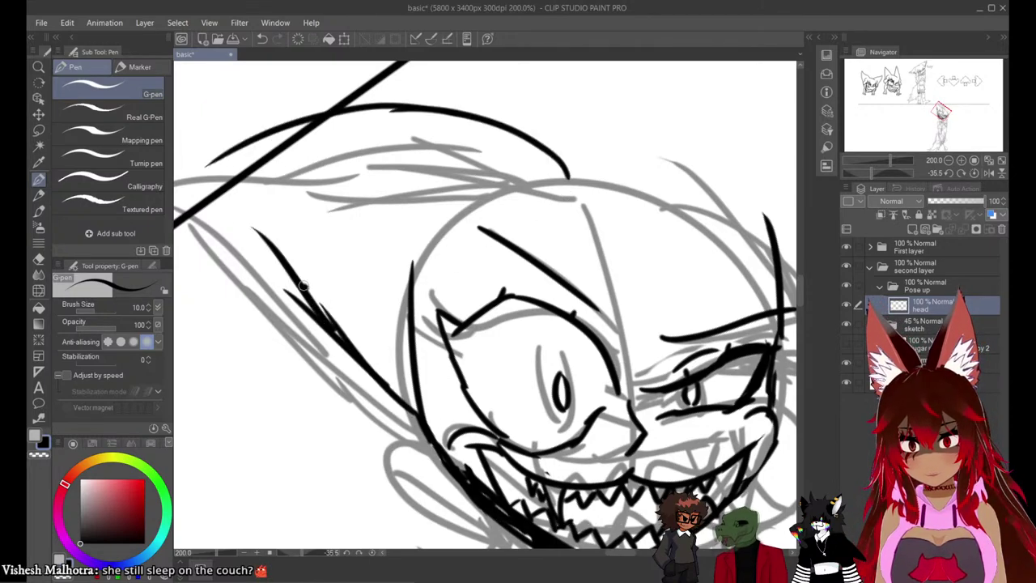
mouse_move(304, 286)
left_mouse_down()
mouse_move(212, 190)
mouse_move(258, 241)
left_mouse_up()
key("ctrl+z")
key("ctrl+z")
key("ctrl+z")
key("ctrl+z")
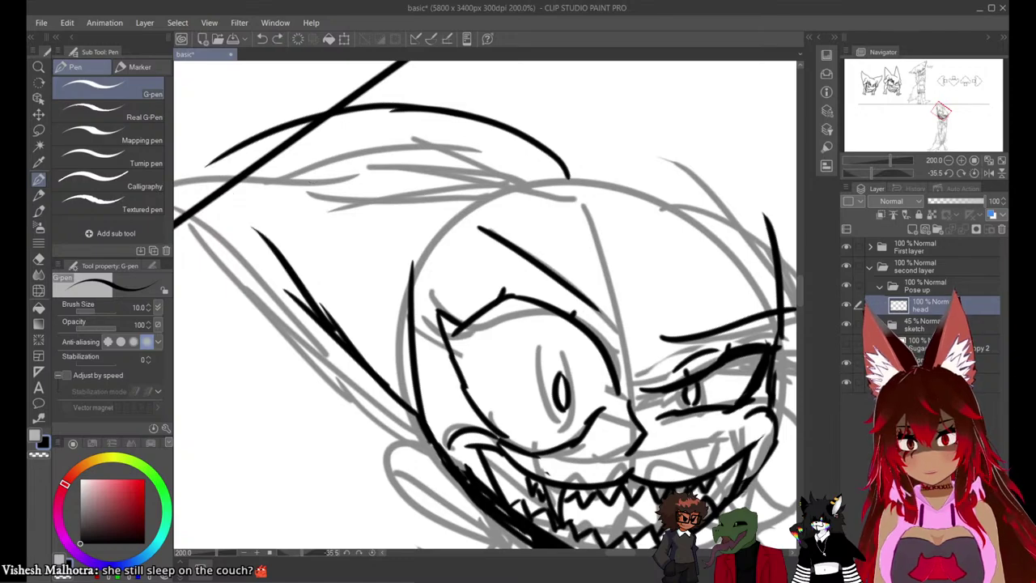
mouse_move(579, 188)
left_mouse_down()
mouse_move(385, 155)
mouse_move(283, 166)
left_mouse_up()
mouse_move(361, 160)
left_mouse_down()
mouse_move(289, 165)
mouse_move(366, 378)
left_mouse_up()
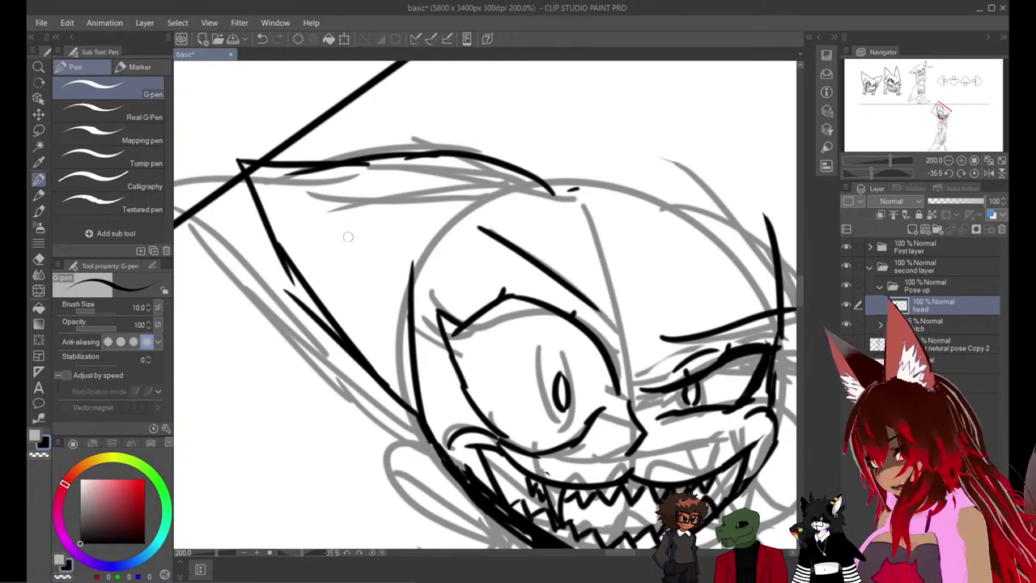
Erase the left ear's tip and upper edge and re-ink the edge as a flatter line from the crown outward.
key("e")
mouse_move(278, 212)
left_mouse_down()
mouse_move(246, 165)
mouse_move(492, 142)
mouse_move(524, 167)
mouse_move(468, 159)
left_mouse_up()
key("p")
left_click_drag(557, 198, 267, 193)
left_click_drag(538, 188, 221, 166)
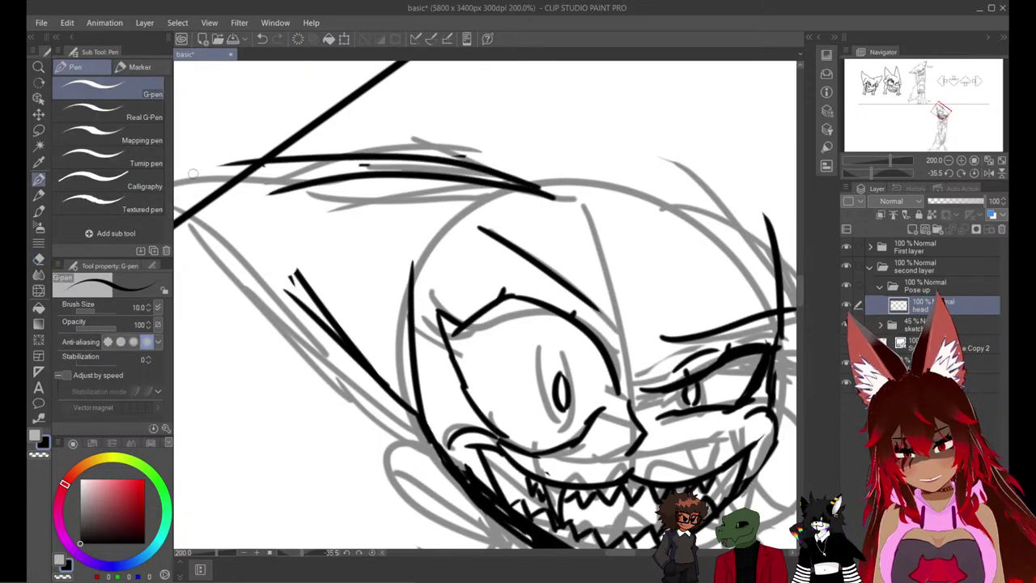
key("e")
mouse_move(275, 193)
left_mouse_down()
mouse_move(445, 159)
mouse_move(561, 177)
mouse_move(392, 172)
mouse_move(486, 176)
left_mouse_up()
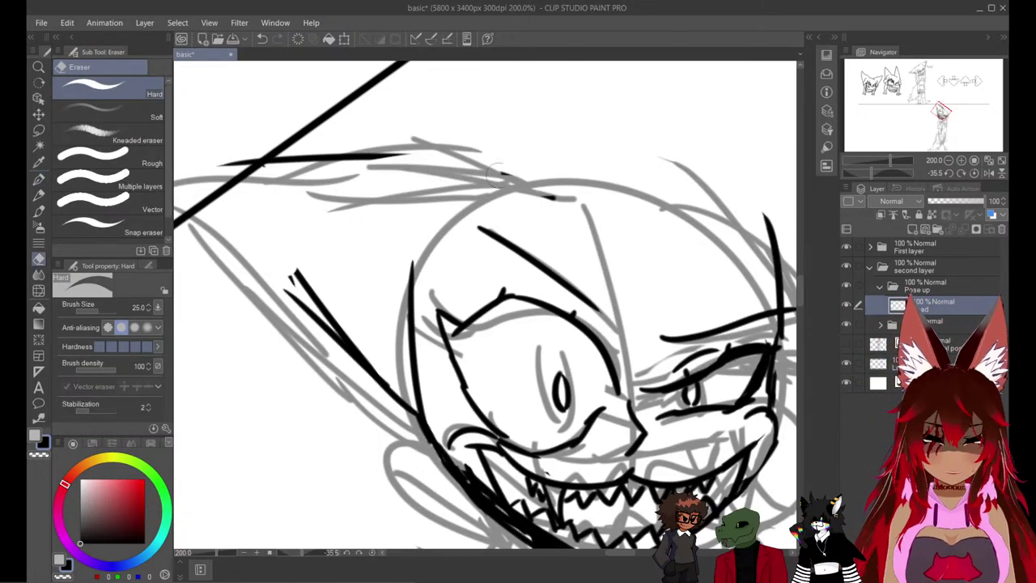
key("p")
mouse_move(547, 196)
left_mouse_down()
mouse_move(340, 157)
mouse_move(600, 195)
left_mouse_up()
key("ctrl+z")
left_click_drag(243, 165, 173, 151)
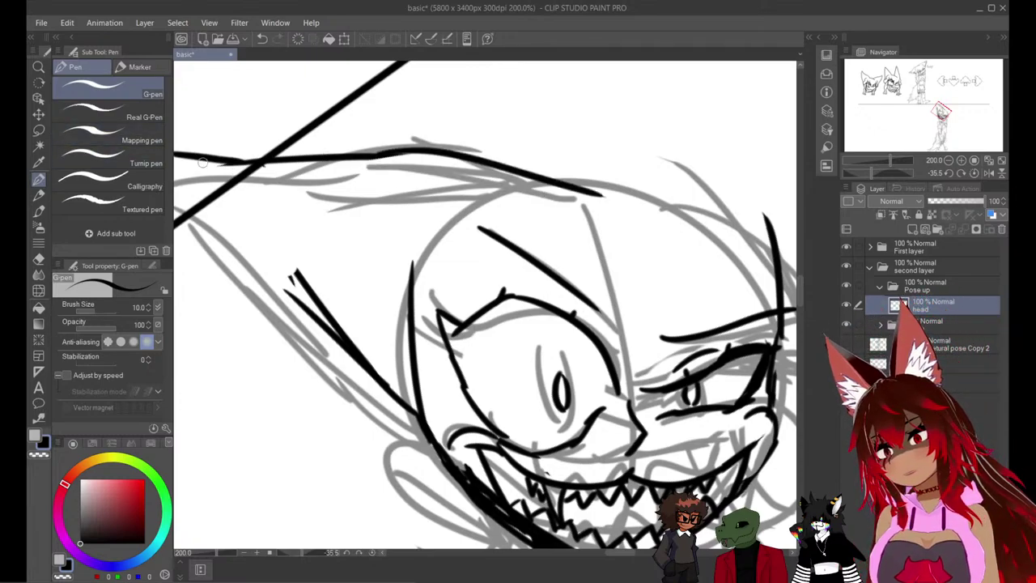
Ink the left ear's lower edge straight from its tip down to the existing line beside the face.
left_click_drag(232, 198, 294, 202)
left_click_drag(231, 158, 373, 280)
key("ctrl+z")
mouse_move(231, 158)
left_mouse_down()
mouse_move(298, 214)
mouse_move(378, 309)
left_mouse_up()
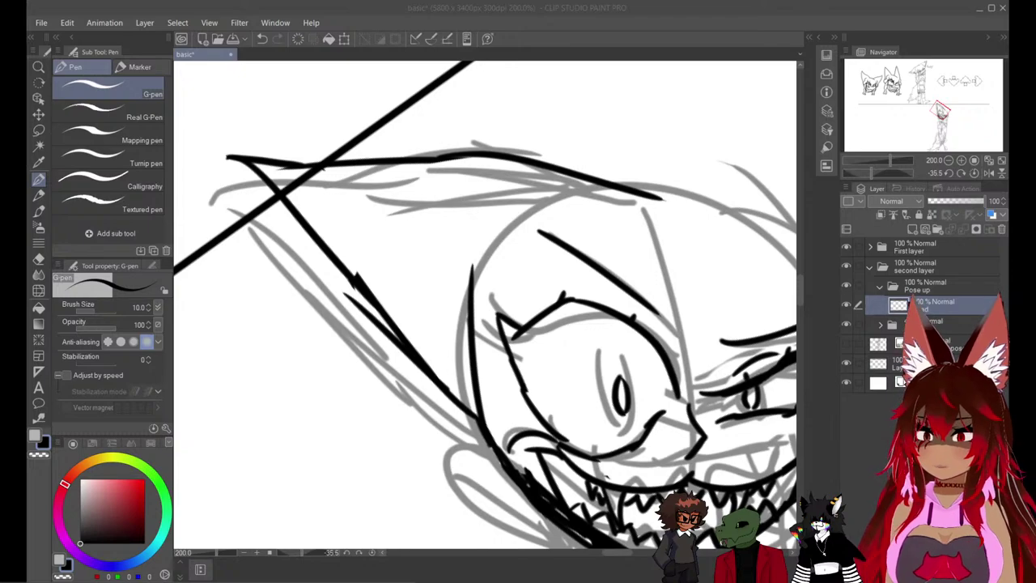
Clean up the left ear's tip into a sharp point and ink the inner ear line down to the side of the face.
key("alt+Tab")
left_click_drag(362, 146, 277, 173)
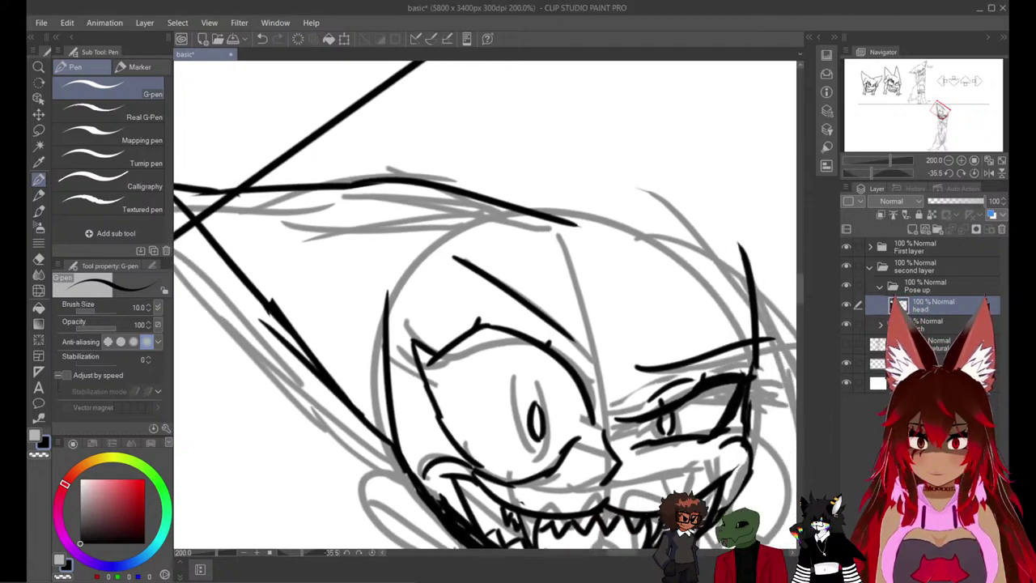
key("e")
left_click_drag(213, 180, 273, 207)
mouse_move(208, 206)
left_mouse_down()
mouse_move(489, 211)
mouse_move(229, 220)
left_mouse_up()
key("p")
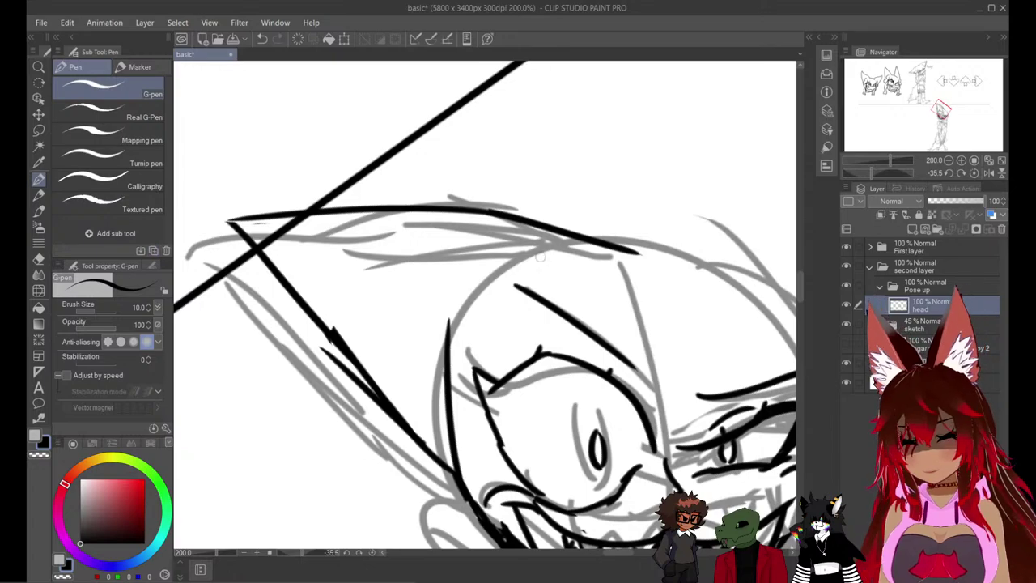
left_click_drag(540, 257, 495, 250)
mouse_move(243, 231)
left_mouse_down()
mouse_move(346, 326)
mouse_move(411, 463)
left_mouse_up()
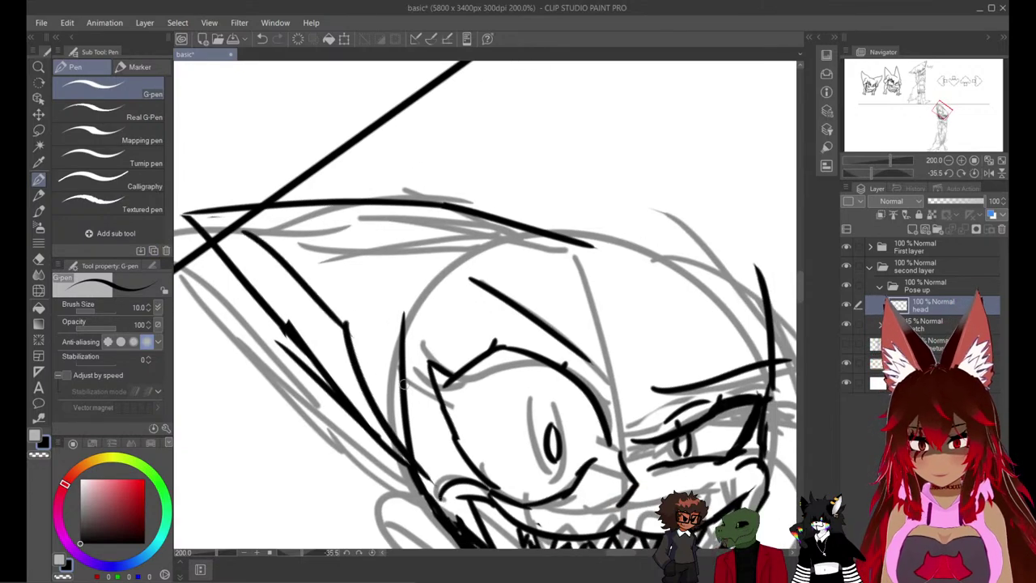
Ink the drooping right ear with an arched top from the crown, a long outer side to a pointed end, and a lower edge back to the cheek.
mouse_move(625, 308)
left_mouse_down()
mouse_move(435, 362)
mouse_move(349, 328)
mouse_move(589, 370)
mouse_move(394, 280)
left_mouse_up()
mouse_move(379, 212)
left_mouse_down()
mouse_move(566, 217)
mouse_move(601, 261)
left_mouse_up()
left_click_drag(606, 273, 599, 506)
mouse_move(566, 254)
left_mouse_down()
mouse_move(495, 157)
mouse_move(557, 324)
mouse_move(565, 449)
left_mouse_up()
key("ctrl+z")
key("ctrl+z")
left_click_drag(539, 188, 557, 492)
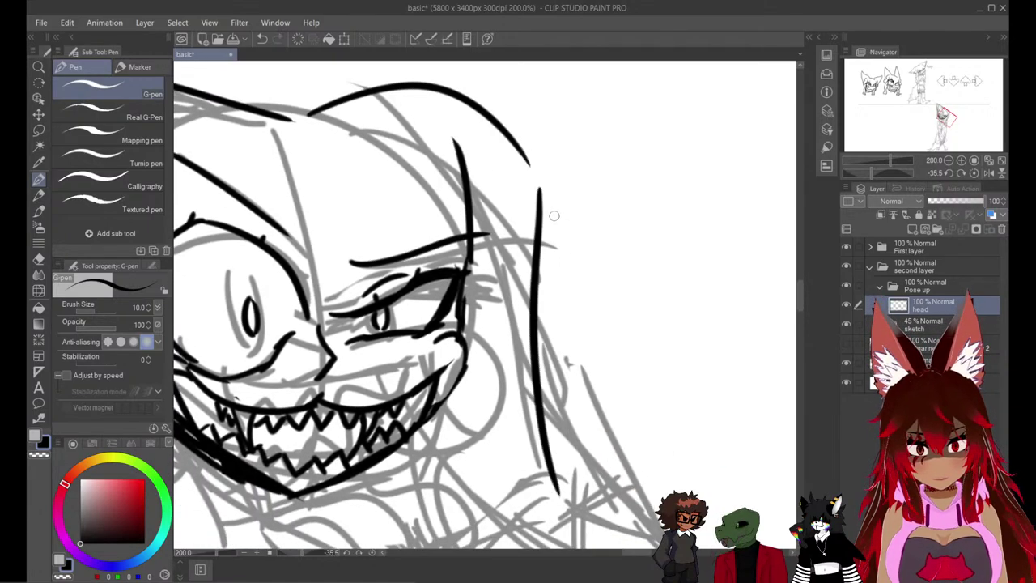
mouse_move(525, 160)
left_mouse_down()
mouse_move(541, 200)
mouse_move(535, 252)
left_mouse_up()
left_click_drag(559, 502, 479, 426)
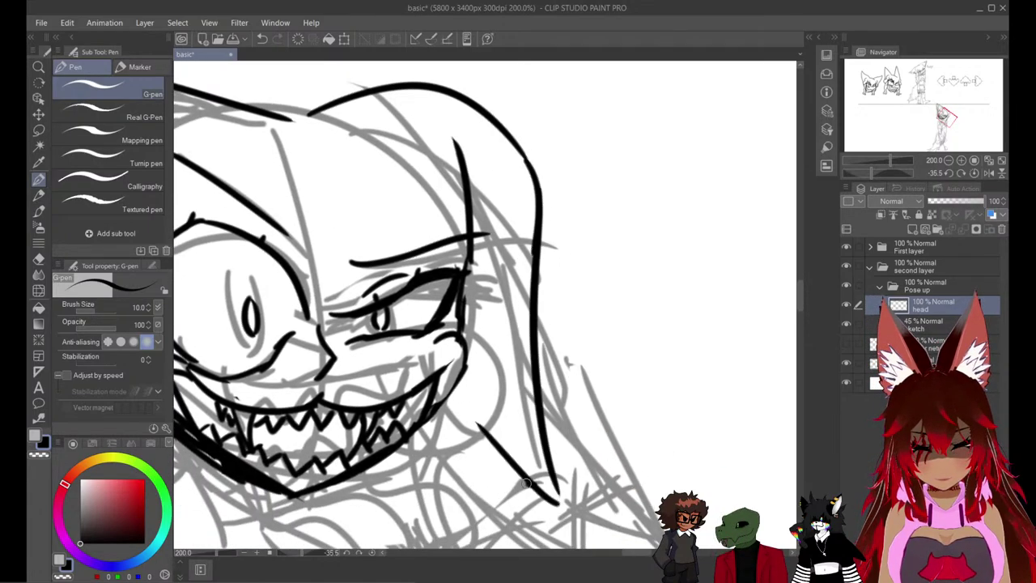
mouse_move(527, 483)
left_mouse_down()
mouse_move(454, 392)
mouse_move(583, 470)
mouse_move(646, 564)
left_mouse_up()
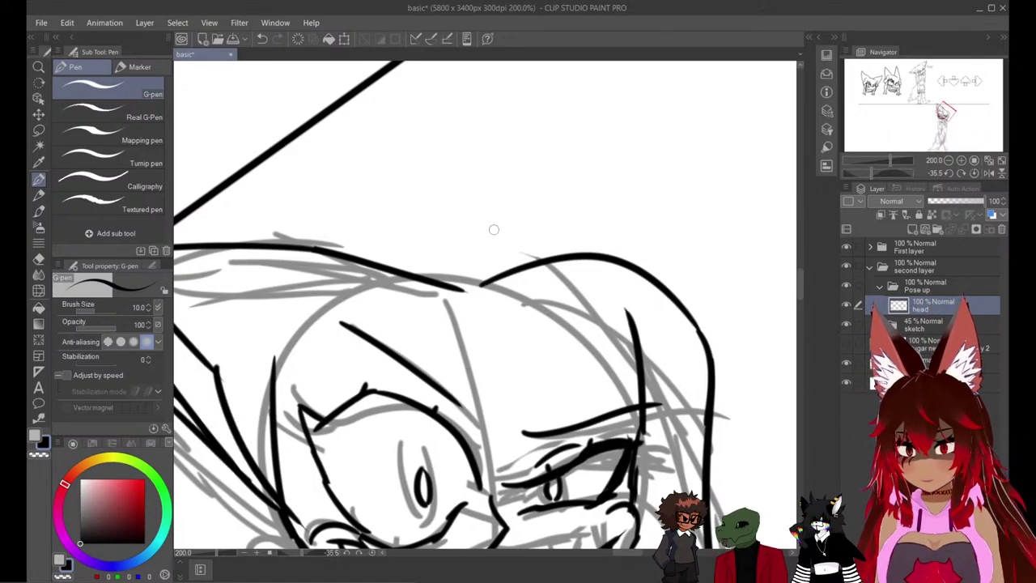
scroll(493, 229, "down", 3)
left_click_drag(380, 262, 356, 320)
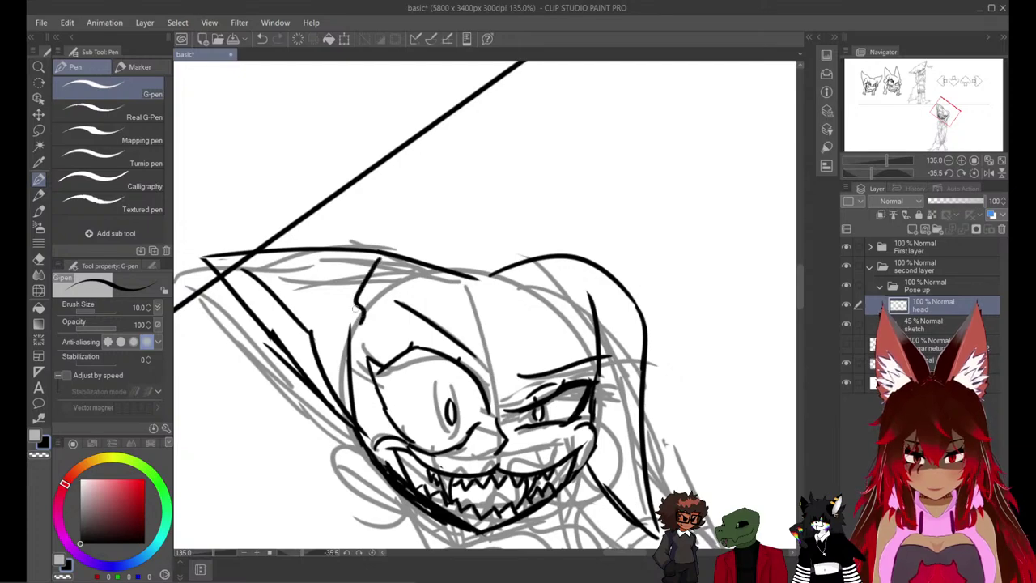
key("ctrl+z")
mouse_move(365, 268)
left_mouse_down()
mouse_move(351, 305)
mouse_move(385, 371)
left_mouse_up()
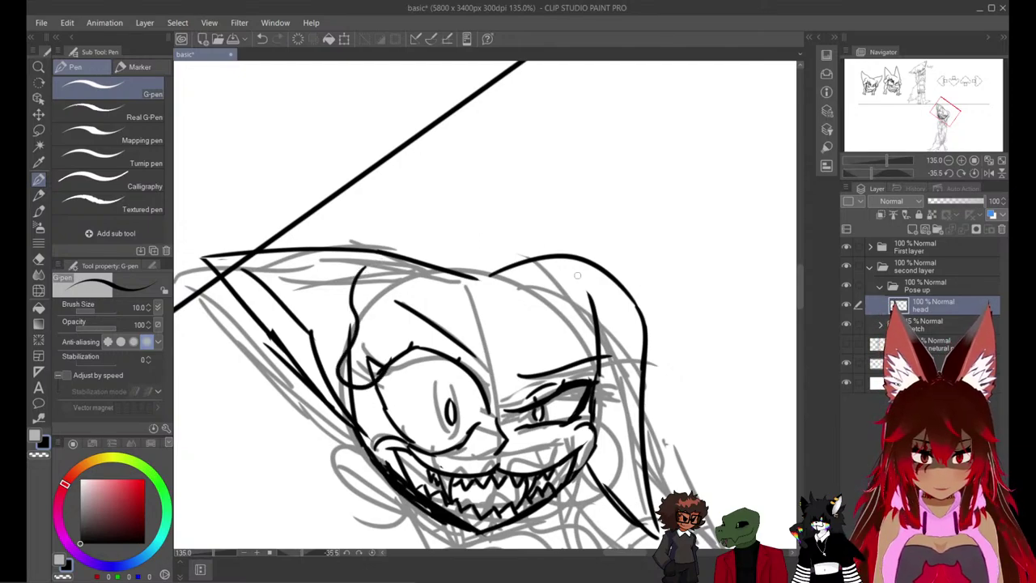
mouse_move(577, 275)
left_mouse_down()
mouse_move(636, 359)
mouse_move(586, 369)
left_mouse_up()
key("ctrl+z")
key("ctrl+z")
key("ctrl+z")
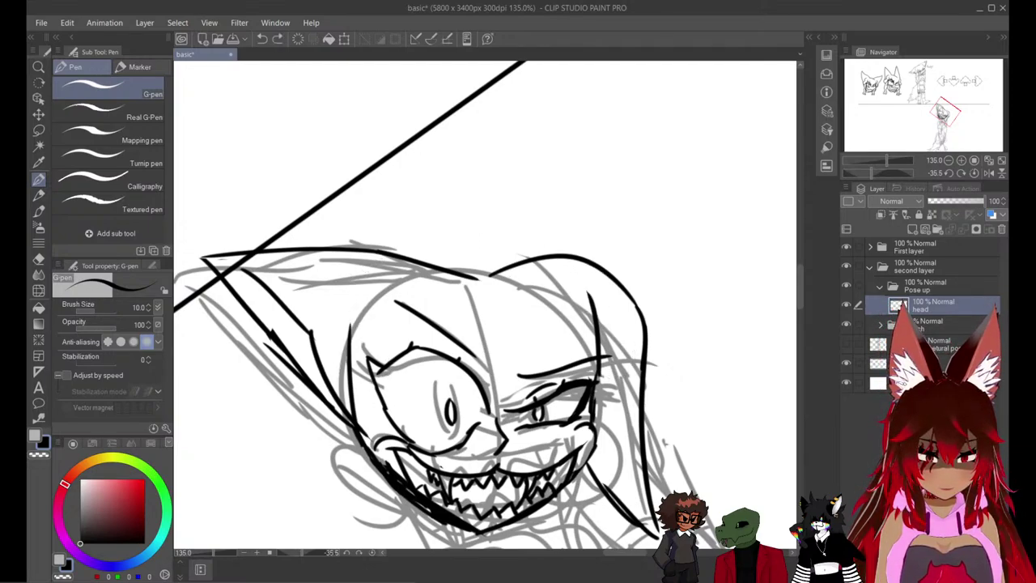
left_click_drag(366, 272, 352, 320)
key("ctrl+z")
left_click_drag(374, 254, 319, 358)
left_click_drag(353, 380, 375, 364)
key("ctrl+z")
key("ctrl+z")
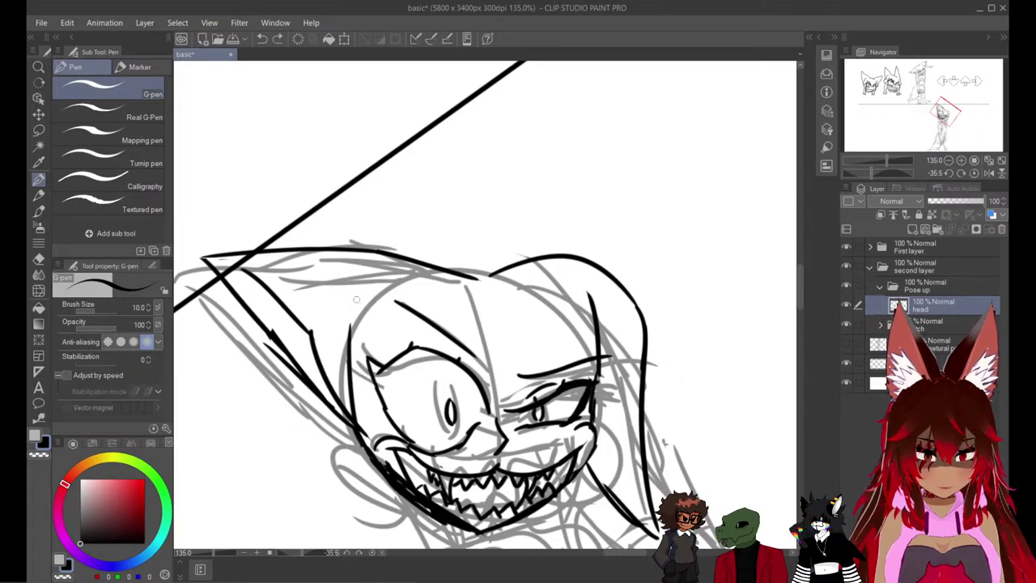
Ink a wavy hair tuft on each side of the head, curling from the ear bases to beside the eyes.
mouse_move(384, 250)
left_mouse_down()
mouse_move(351, 293)
mouse_move(380, 344)
left_mouse_up()
mouse_move(565, 247)
left_mouse_down()
mouse_move(606, 289)
mouse_move(611, 369)
mouse_move(606, 278)
mouse_move(601, 362)
left_mouse_up()
key("ctrl+z")
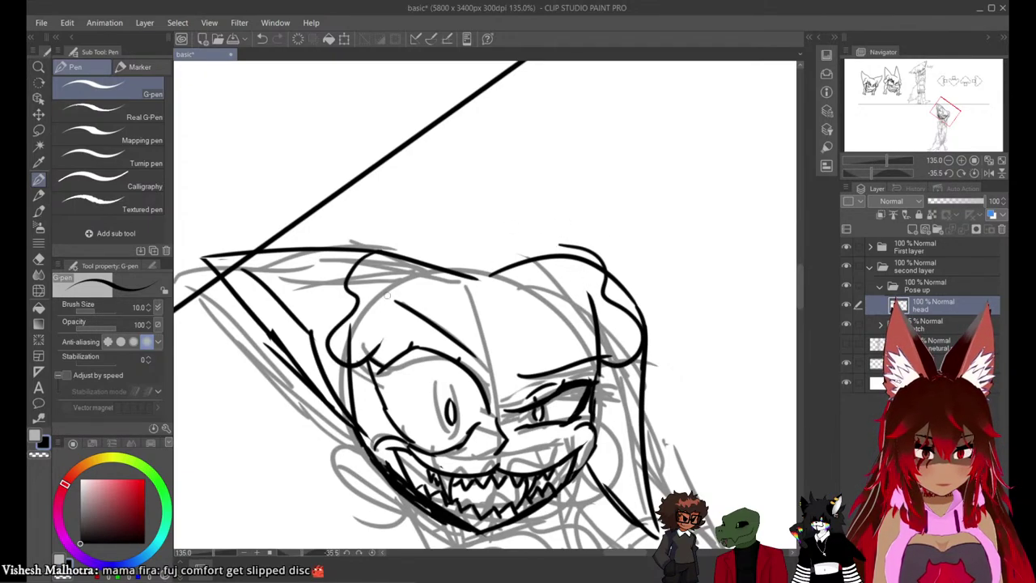
Ink the fringe over the forehead with a lock curling above the left eye and a pointed central lock rising toward the right ear.
mouse_move(386, 280)
left_mouse_down()
mouse_move(441, 376)
mouse_move(462, 346)
left_mouse_up()
mouse_move(449, 293)
left_mouse_down()
mouse_move(453, 320)
mouse_move(526, 363)
mouse_move(489, 400)
mouse_move(593, 275)
left_mouse_up()
key("ctrl+z")
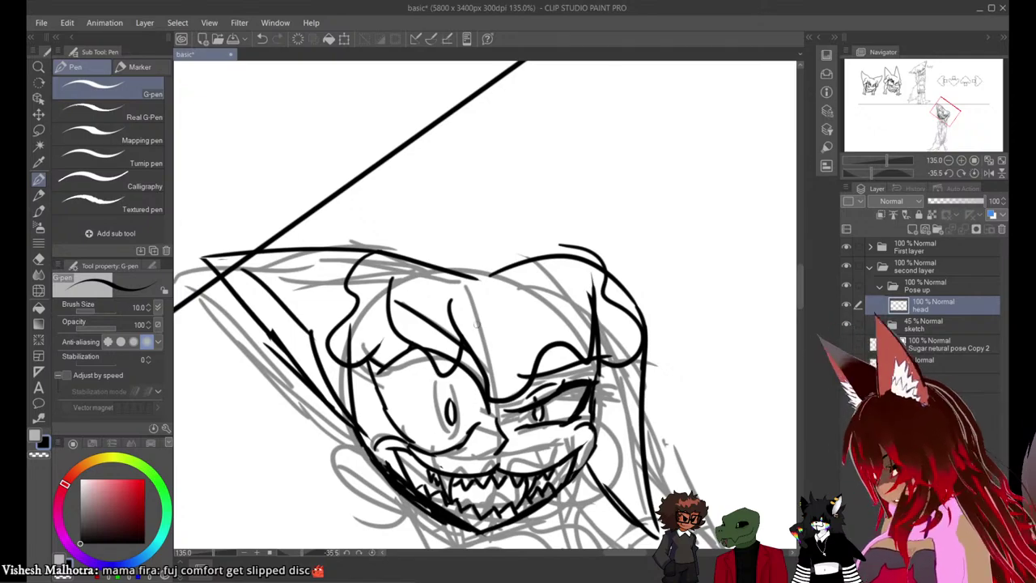
key("ctrl+z")
mouse_move(446, 309)
left_mouse_down()
mouse_move(460, 325)
mouse_move(571, 363)
mouse_move(459, 338)
mouse_move(578, 361)
left_mouse_up()
key("ctrl+z")
key("ctrl+z")
mouse_move(436, 324)
left_mouse_down()
mouse_move(535, 368)
mouse_move(578, 300)
left_mouse_up()
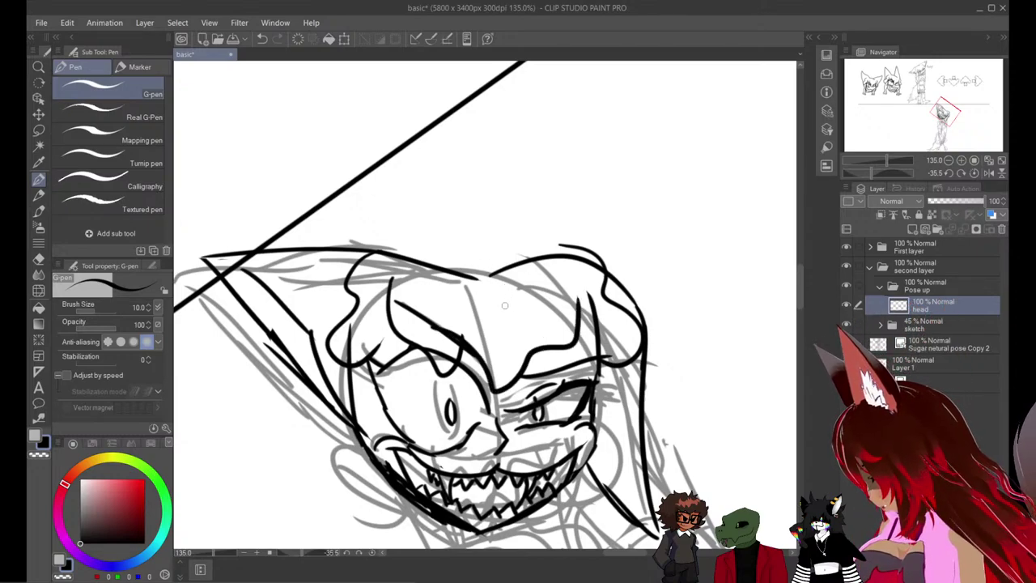
mouse_move(390, 340)
left_mouse_down()
mouse_move(361, 390)
mouse_move(378, 478)
left_mouse_up()
key("ctrl+z")
key("ctrl+z")
mouse_move(397, 336)
left_mouse_down()
mouse_move(368, 419)
mouse_move(364, 506)
mouse_move(394, 373)
left_mouse_up()
key("ctrl+z")
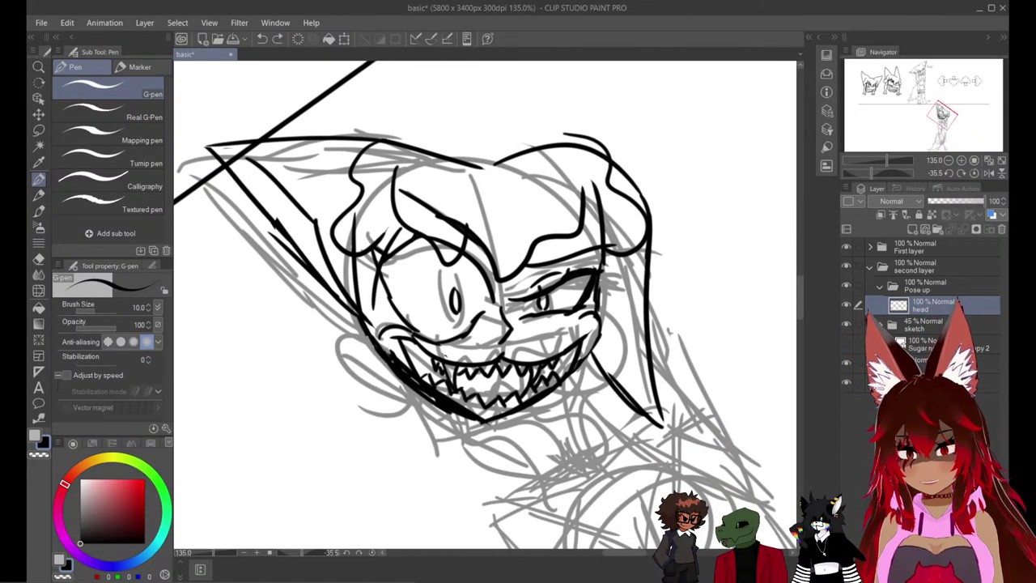
key("ctrl+z")
Ink a long wavy hair lock hanging from beside the right eye past the ear tip, ending in two rounded lobes.
mouse_move(578, 239)
left_mouse_down()
mouse_move(636, 365)
mouse_move(665, 473)
left_mouse_up()
mouse_move(625, 278)
left_mouse_down()
mouse_move(473, 229)
mouse_move(491, 238)
mouse_move(534, 375)
mouse_move(565, 401)
mouse_move(561, 461)
mouse_move(556, 451)
left_mouse_up()
left_click_drag(518, 415, 555, 474)
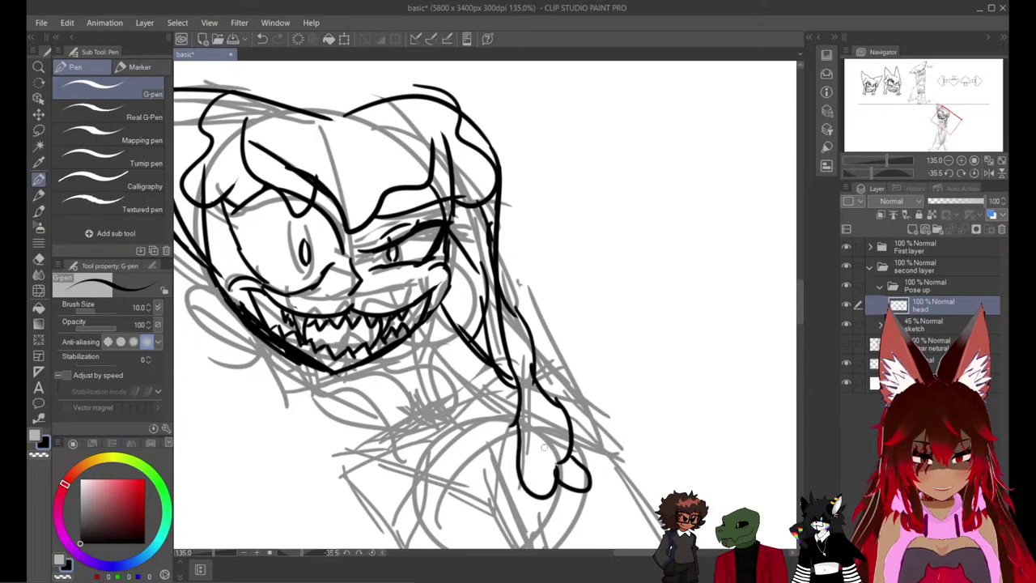
left_click_drag(531, 416, 618, 383)
mouse_move(323, 169)
left_mouse_down()
mouse_move(299, 230)
mouse_move(311, 263)
left_mouse_up()
left_click_drag(474, 321, 505, 338)
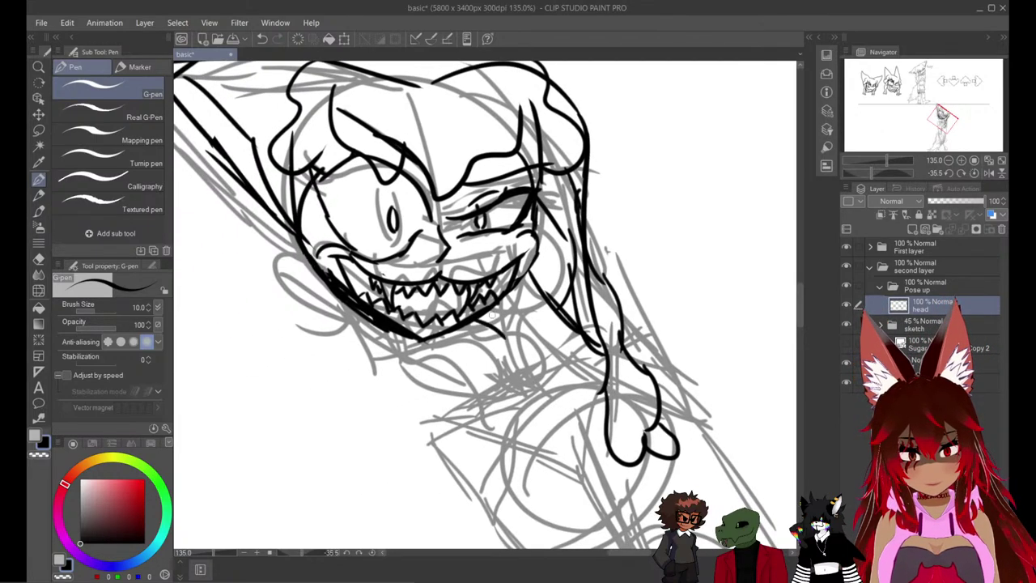
key("ctrl+z")
mouse_move(324, 185)
left_mouse_down()
mouse_move(346, 309)
mouse_move(390, 361)
mouse_move(458, 358)
mouse_move(502, 400)
mouse_move(518, 468)
left_mouse_up()
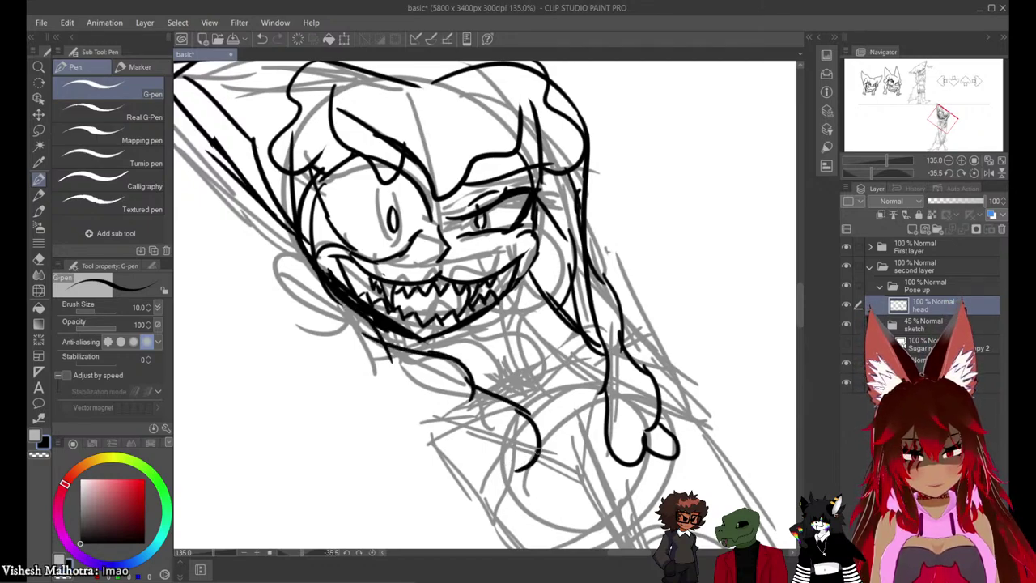
key("ctrl+z")
key("ctrl+z")
mouse_move(450, 361)
left_mouse_down()
mouse_move(486, 390)
mouse_move(558, 490)
mouse_move(513, 482)
left_mouse_up()
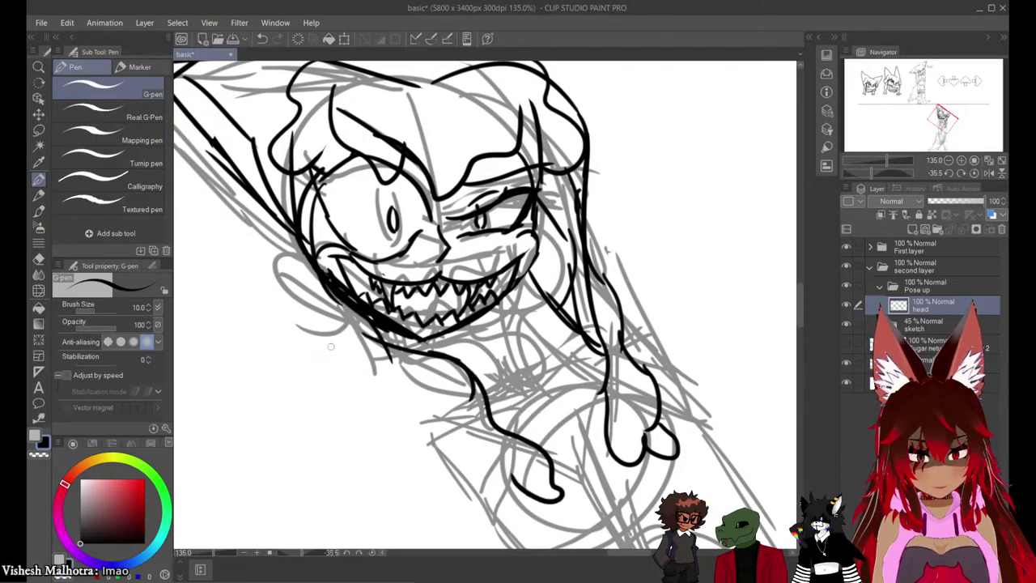
key("ctrl+z")
key("ctrl+z")
key("ctrl+z")
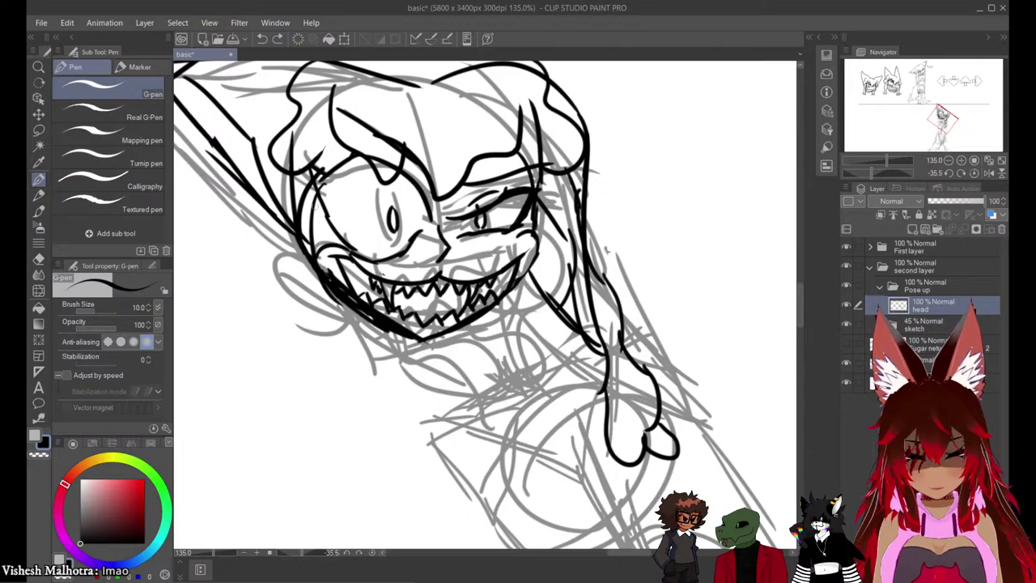
Ink a long wavy hair lock down the left side of the face past the chin, reworking its end into two small rounded lobes.
mouse_move(314, 183)
left_mouse_down()
mouse_move(349, 301)
mouse_move(522, 449)
mouse_move(522, 479)
left_mouse_up()
mouse_move(274, 183)
left_mouse_down()
mouse_move(352, 386)
mouse_move(414, 435)
mouse_move(452, 492)
mouse_move(510, 484)
left_mouse_up()
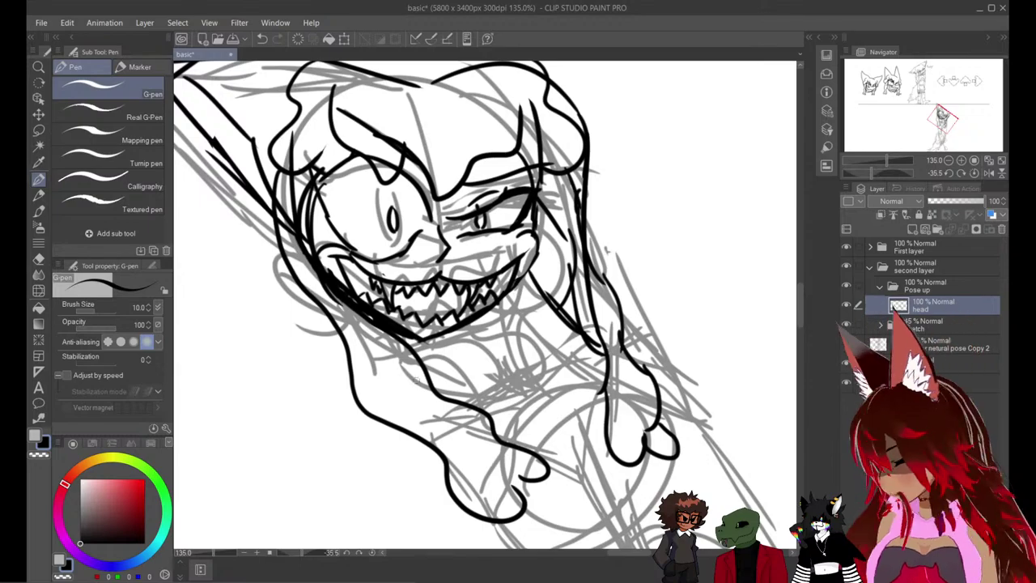
key("e")
mouse_move(439, 447)
left_mouse_down()
mouse_move(488, 489)
mouse_move(454, 468)
mouse_move(494, 430)
mouse_move(534, 492)
mouse_move(525, 486)
mouse_move(530, 453)
left_mouse_up()
key("p")
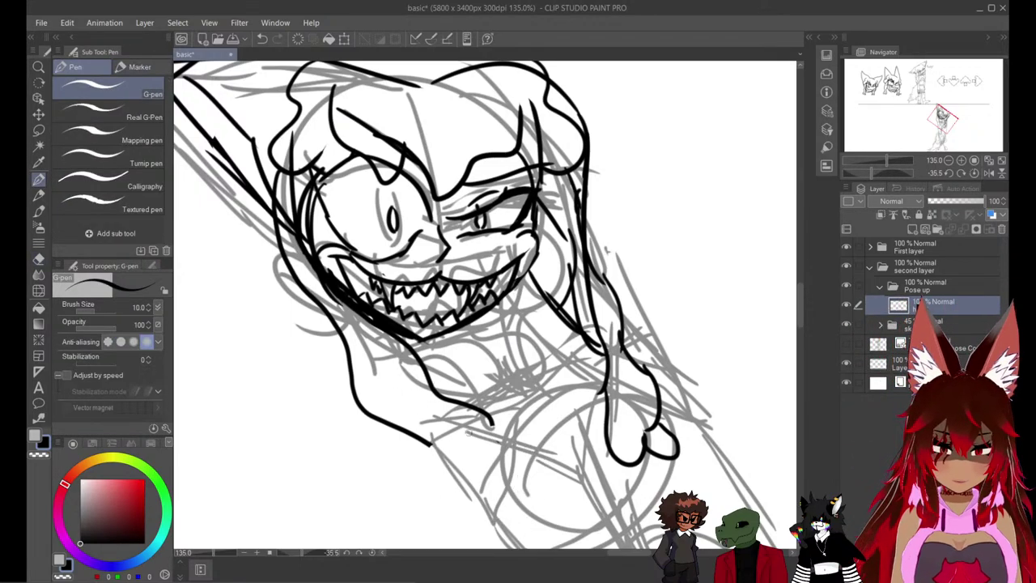
mouse_move(438, 446)
left_mouse_down()
mouse_move(492, 478)
mouse_move(522, 466)
left_mouse_up()
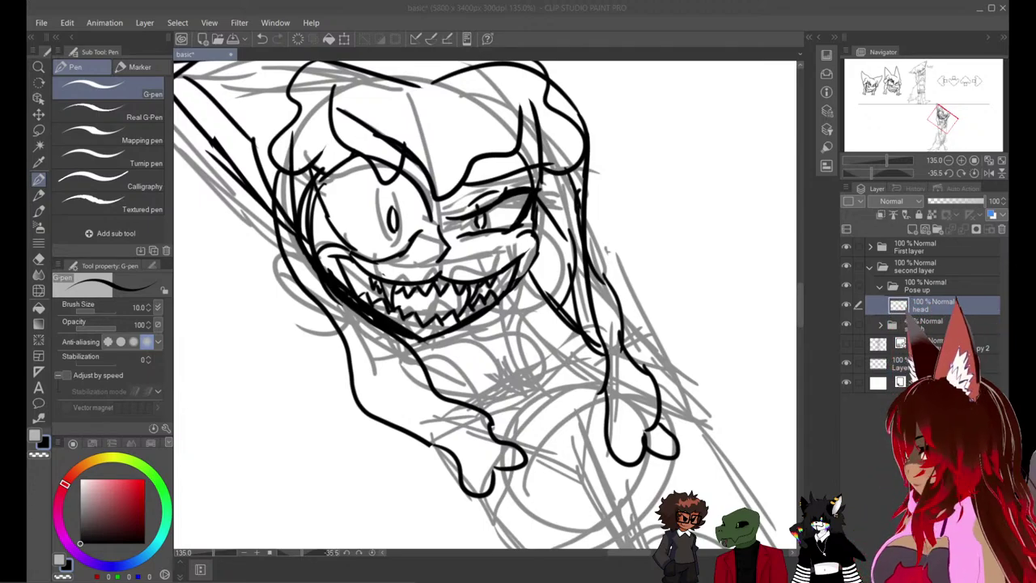
left_click(283, 532)
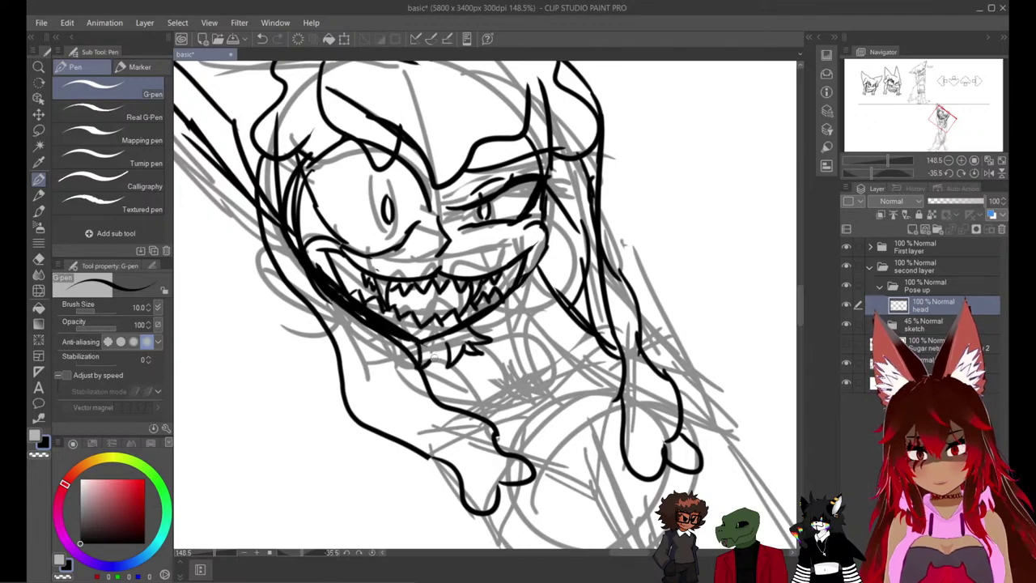
Add a new layer directly beneath the head layer and name it "claws".
left_click_drag(574, 231, 624, 286)
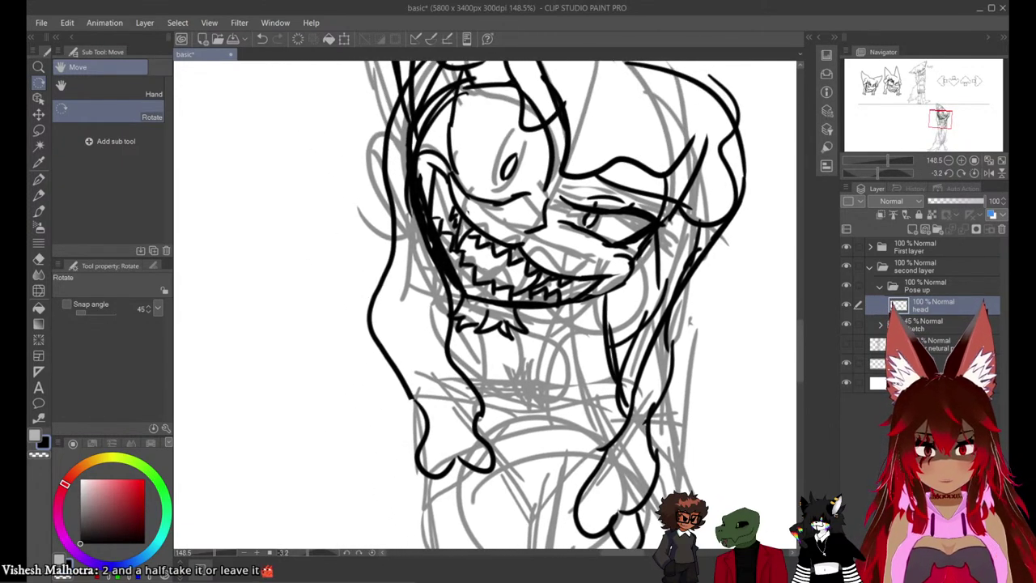
left_click(913, 229)
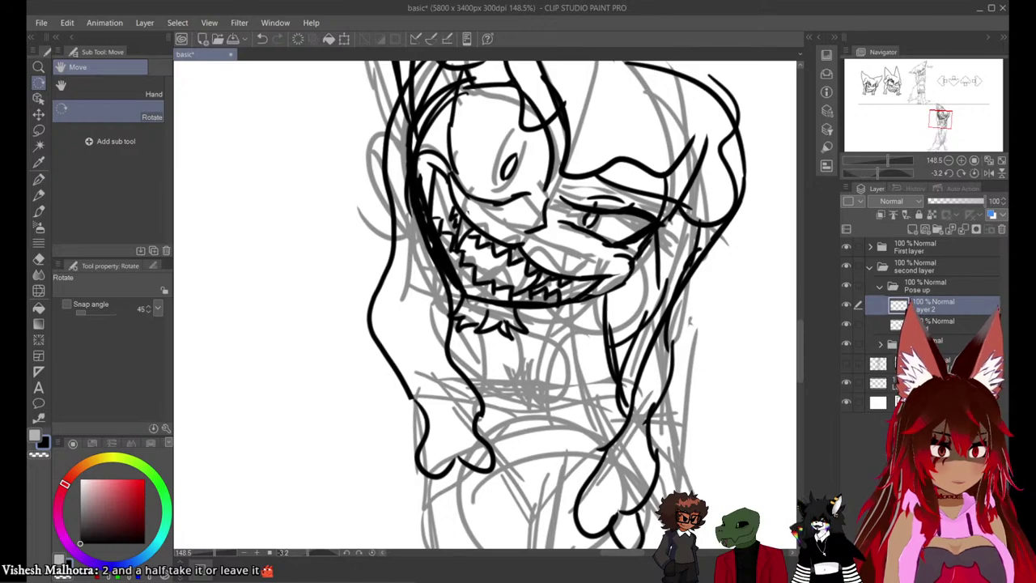
left_click_drag(916, 305, 923, 327)
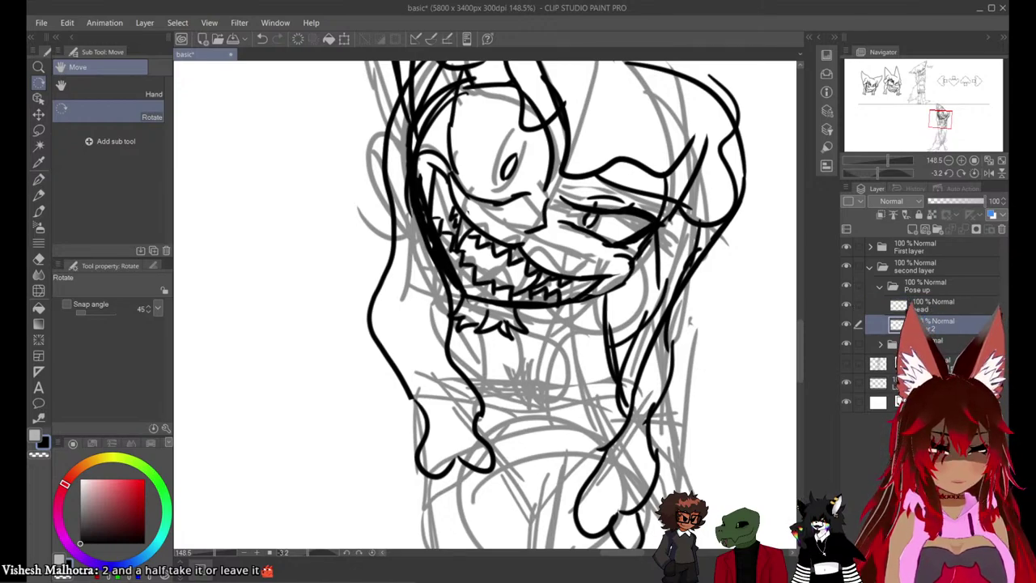
double_click(923, 328)
type("claws")
key("Return")
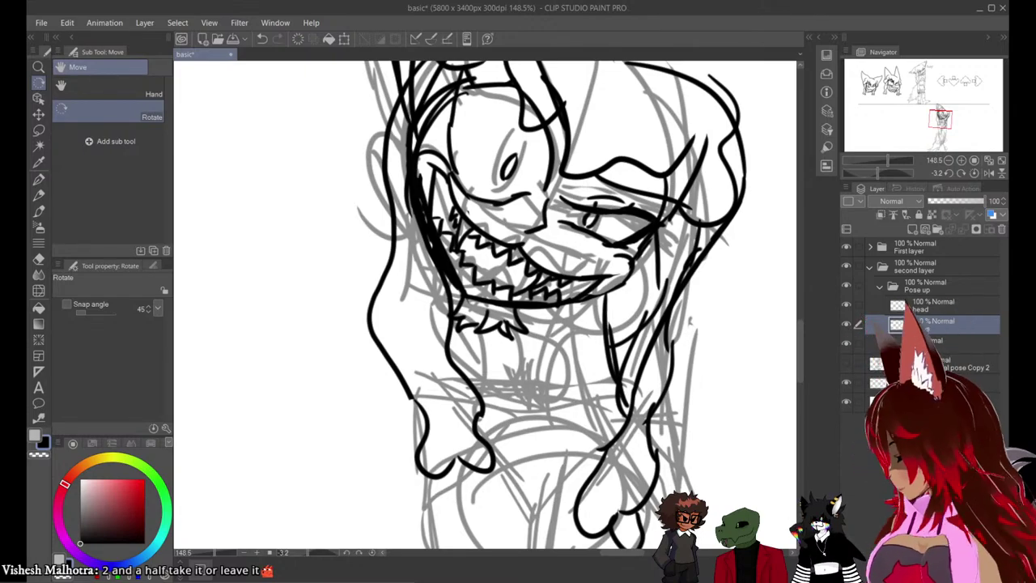
left_click_drag(518, 304, 487, 318)
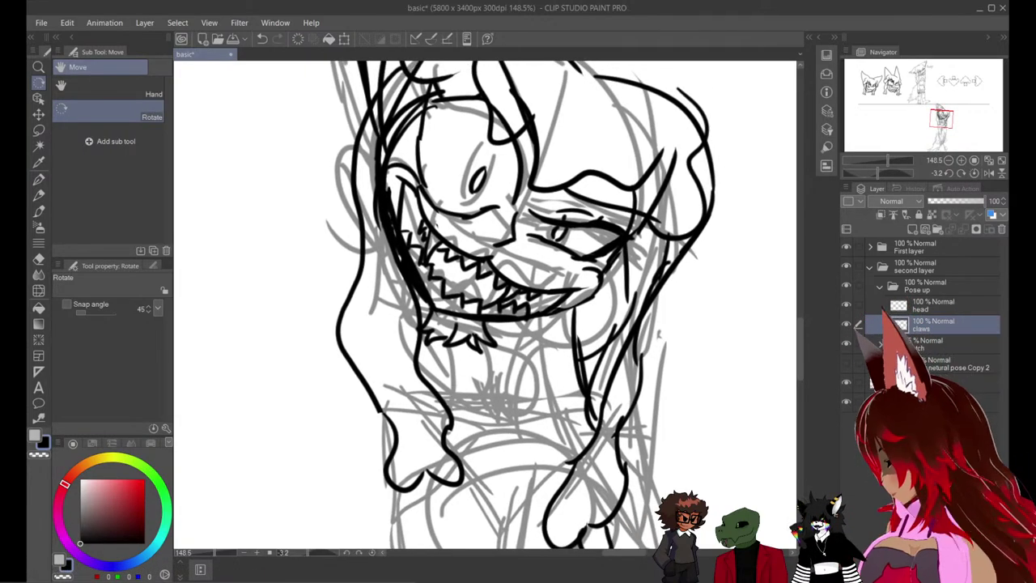
mouse_move(615, 305)
left_mouse_down()
mouse_move(604, 253)
mouse_move(615, 290)
left_mouse_up()
key("p")
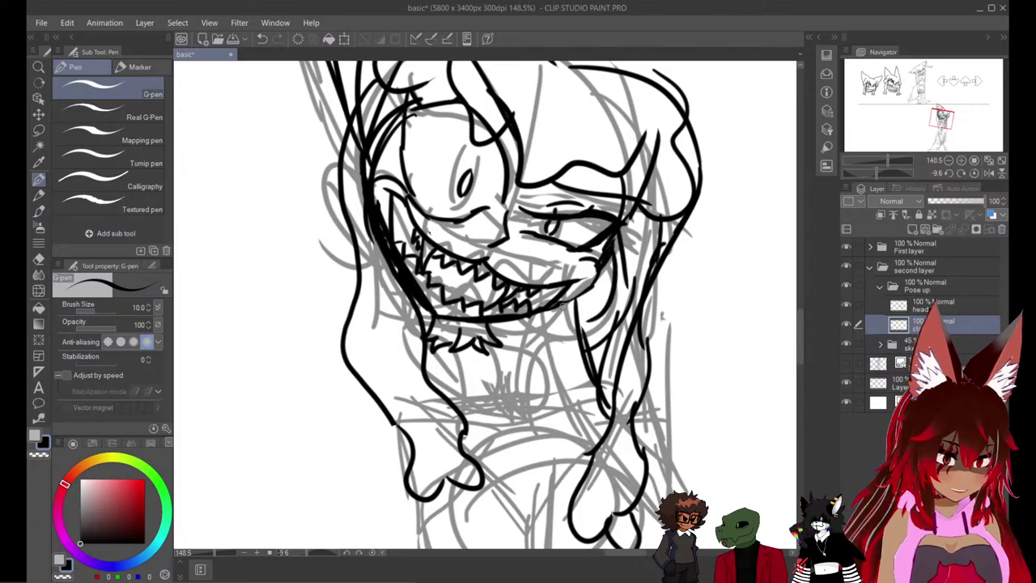
mouse_move(599, 285)
left_mouse_down()
mouse_move(565, 326)
mouse_move(544, 389)
left_mouse_up()
left_click_drag(547, 374, 571, 423)
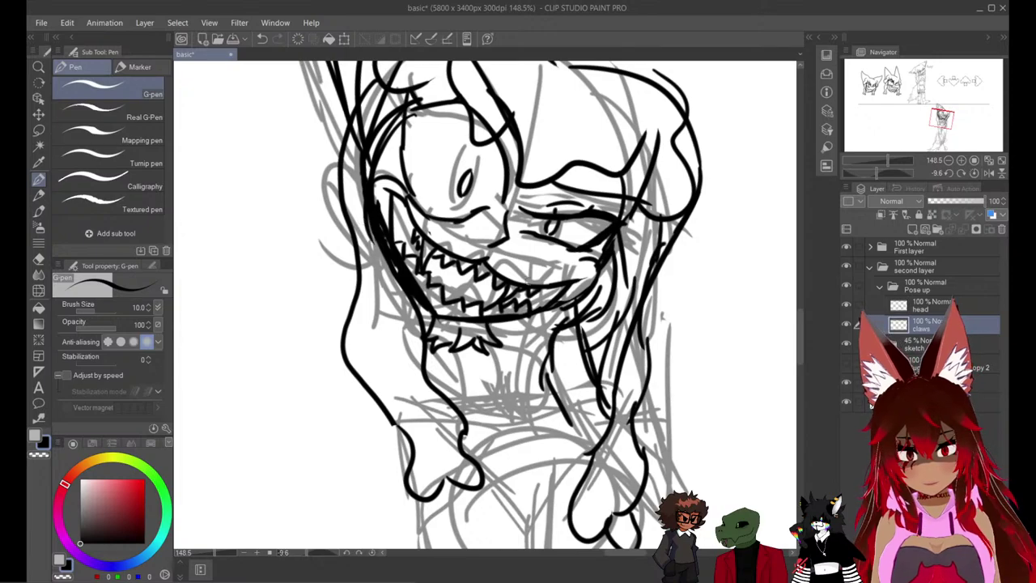
key("ctrl+z")
key("ctrl+z")
key("ctrl+z")
key("ctrl+z")
key("ctrl+z")
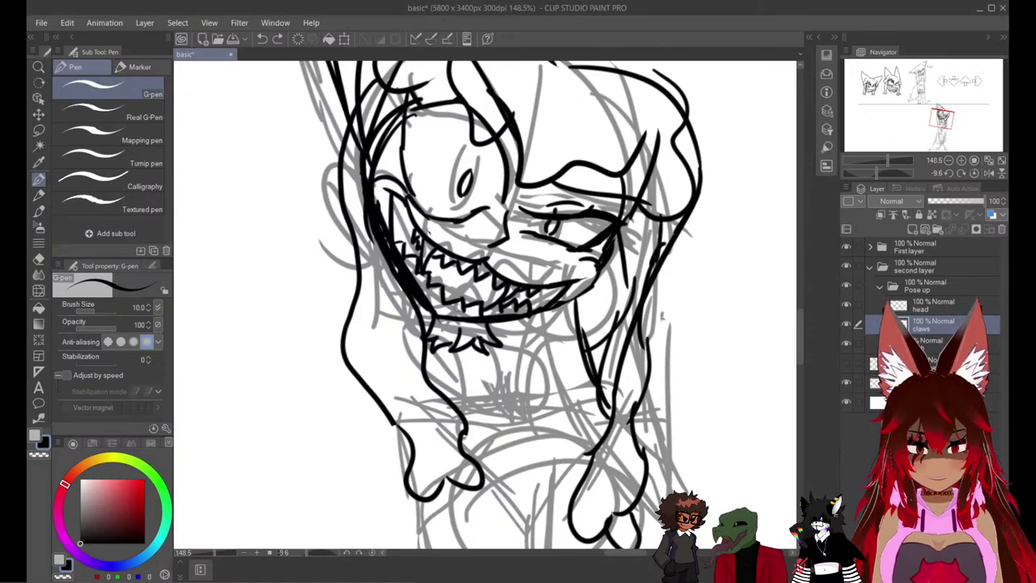
mouse_move(593, 261)
left_mouse_down()
mouse_move(589, 238)
mouse_move(590, 263)
left_mouse_up()
mouse_move(610, 225)
left_mouse_down()
mouse_move(590, 264)
mouse_move(601, 262)
mouse_move(571, 302)
left_mouse_up()
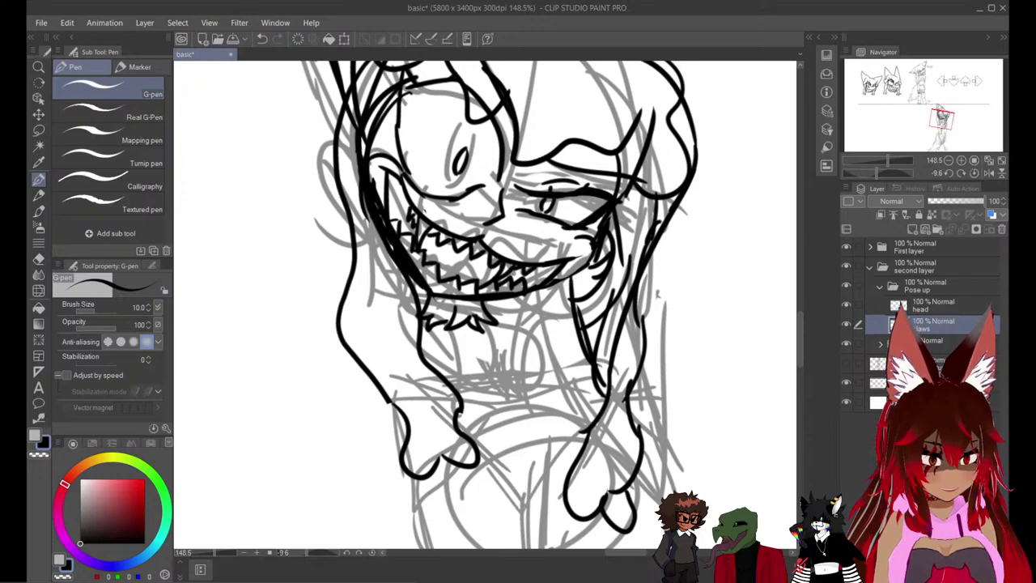
key("ctrl+z")
key("ctrl+z")
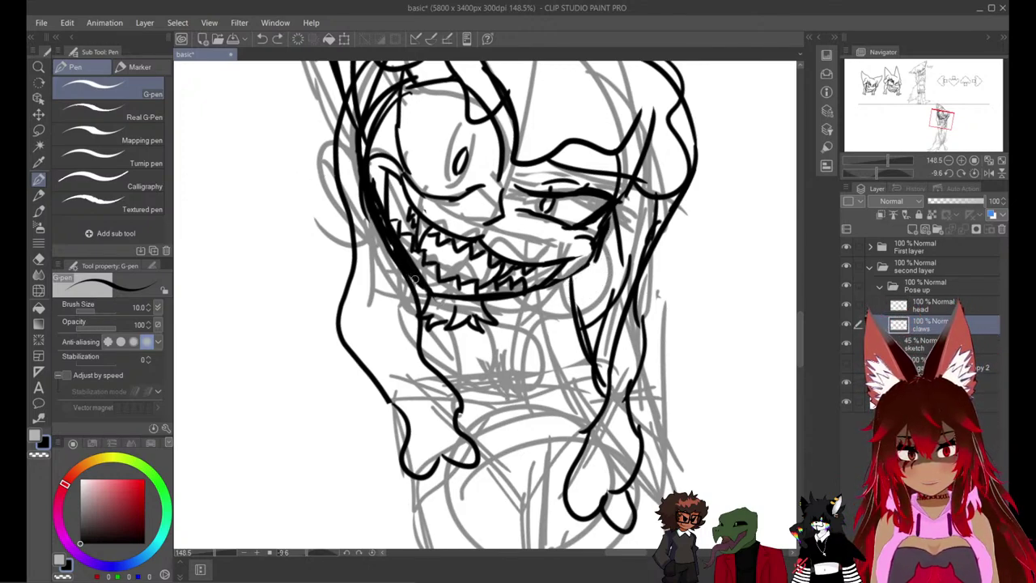
Ink curved claw strokes on the claws layer along the left side of the face, beside the jaw and hair lock.
left_click_drag(330, 178, 354, 245)
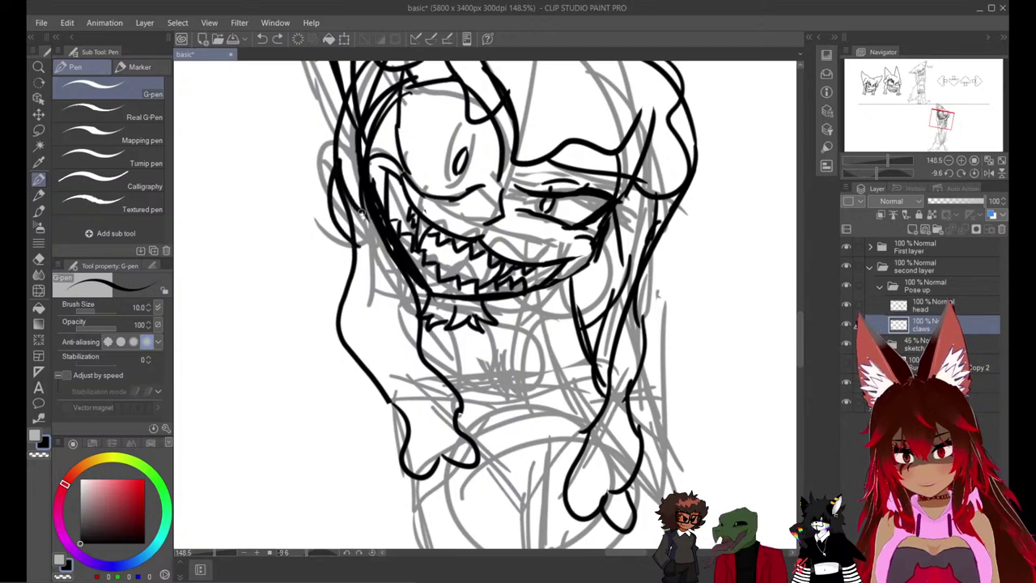
left_click_drag(349, 188, 368, 214)
left_click_drag(350, 150, 366, 183)
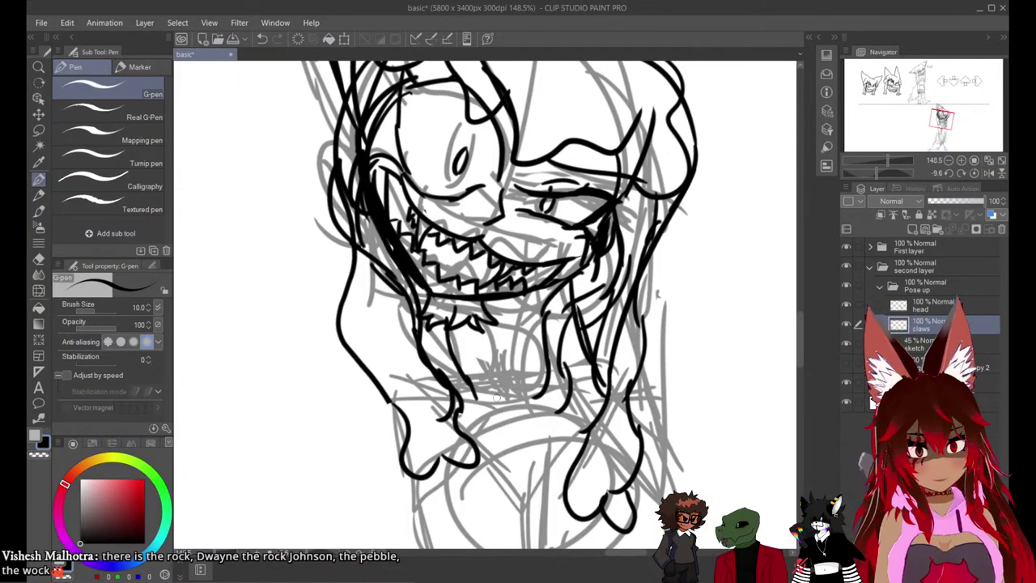
Erase the excess claw strokes on both sides of the neck below the chin.
key("e")
mouse_move(559, 340)
left_mouse_down()
mouse_move(547, 378)
mouse_move(555, 357)
left_mouse_up()
left_click_drag(458, 370, 464, 387)
key("p")
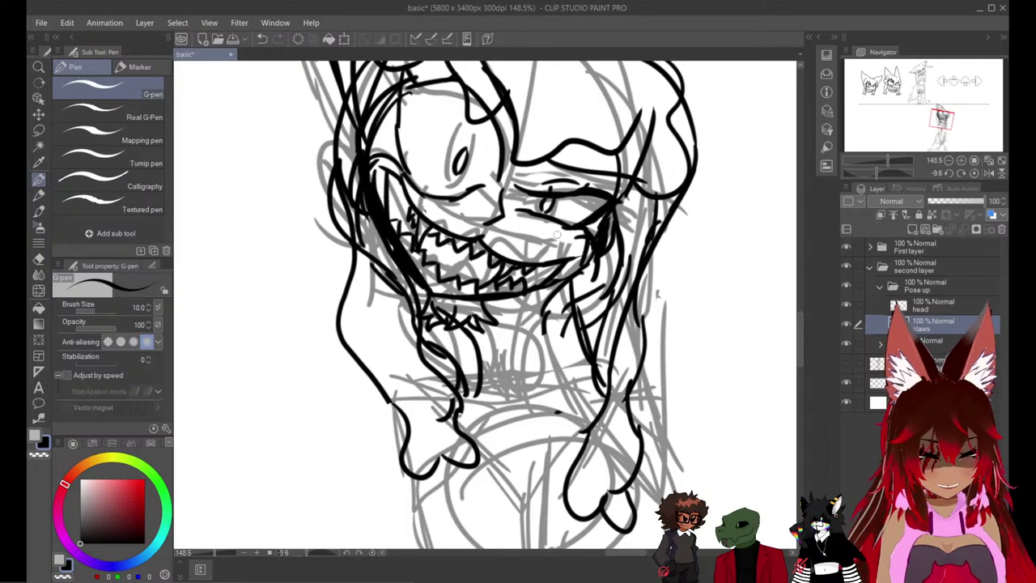
key("e")
mouse_move(440, 362)
left_mouse_down()
mouse_move(461, 385)
mouse_move(445, 353)
left_mouse_up()
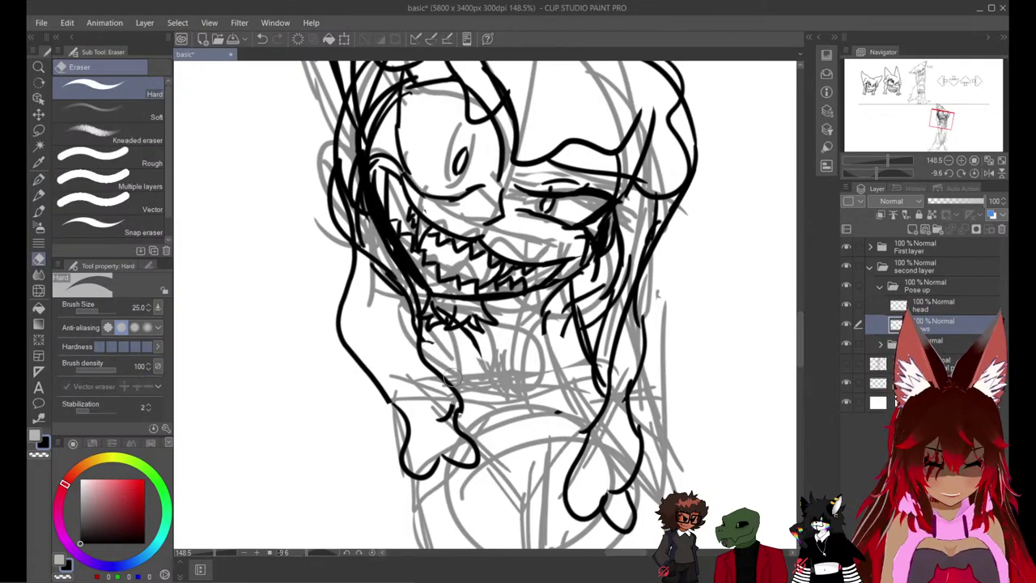
key("p")
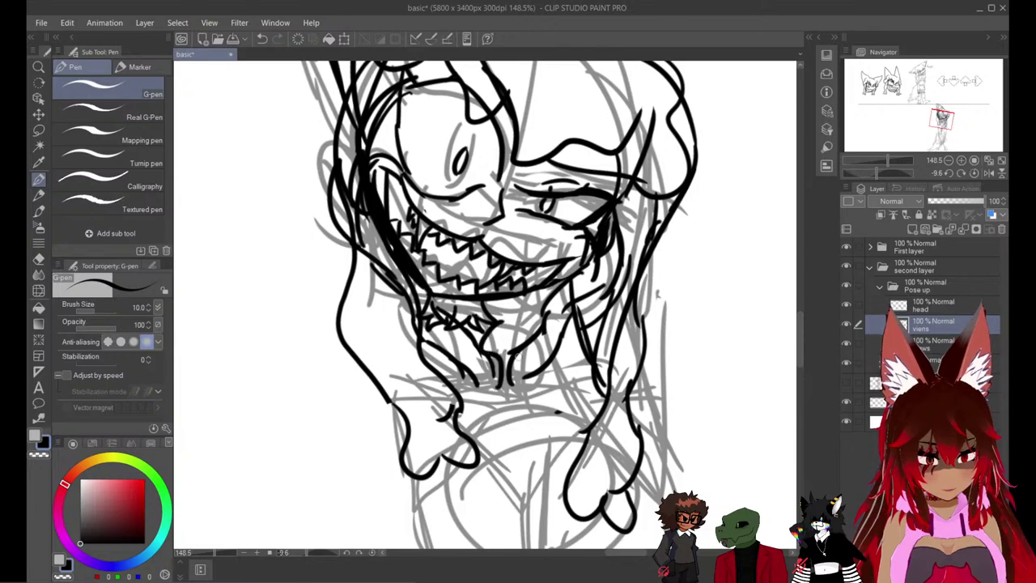
Ink branching vein strokes across the neck below the chin on the "viens" layer and trim their lower ends.
left_click_drag(509, 364, 534, 301)
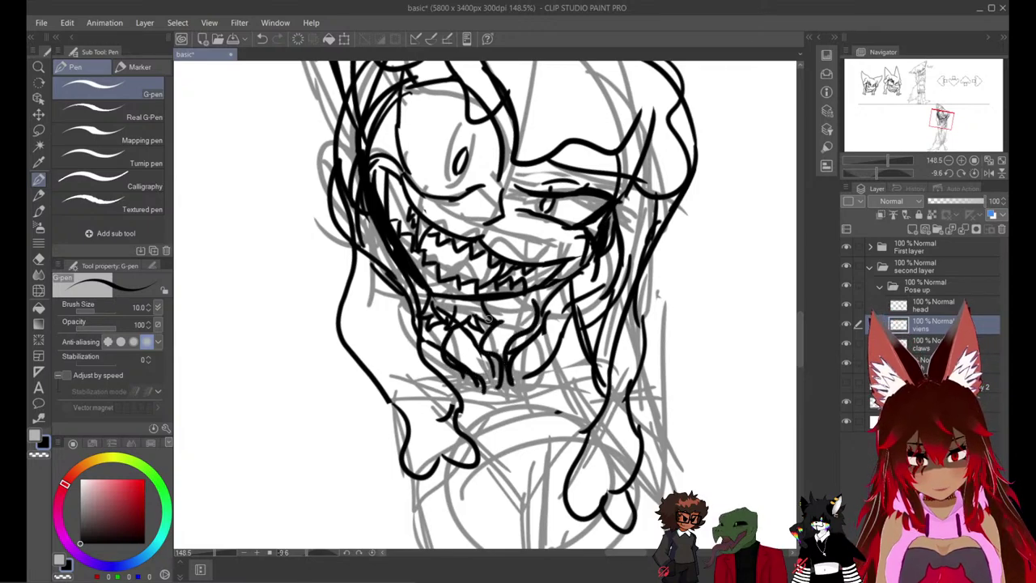
left_click_drag(500, 390, 557, 347)
left_click_drag(570, 327, 603, 333)
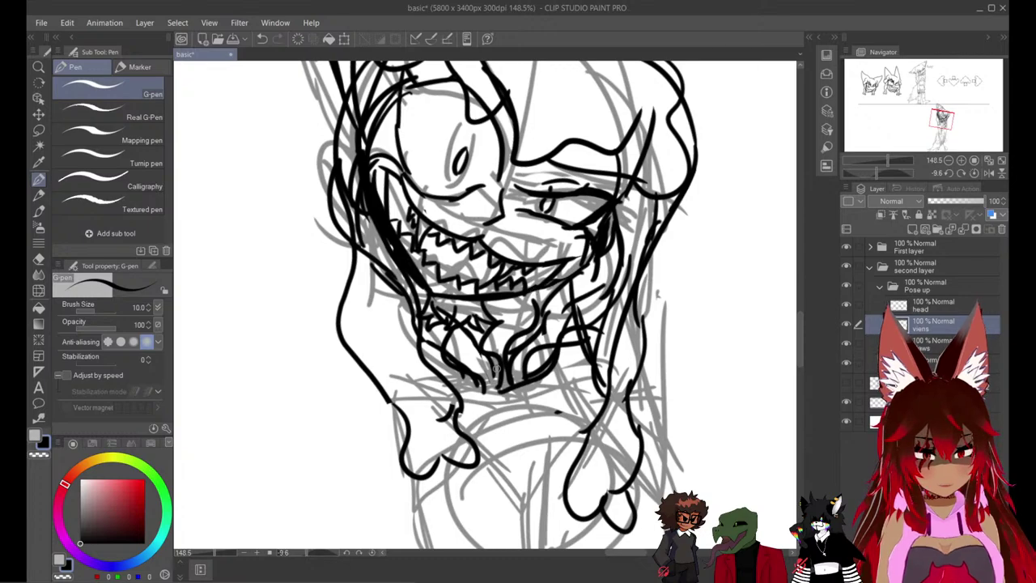
mouse_move(459, 369)
left_mouse_down()
mouse_move(485, 354)
mouse_move(508, 380)
mouse_move(517, 351)
mouse_move(526, 377)
mouse_move(550, 350)
left_mouse_up()
left_click_drag(551, 375, 579, 352)
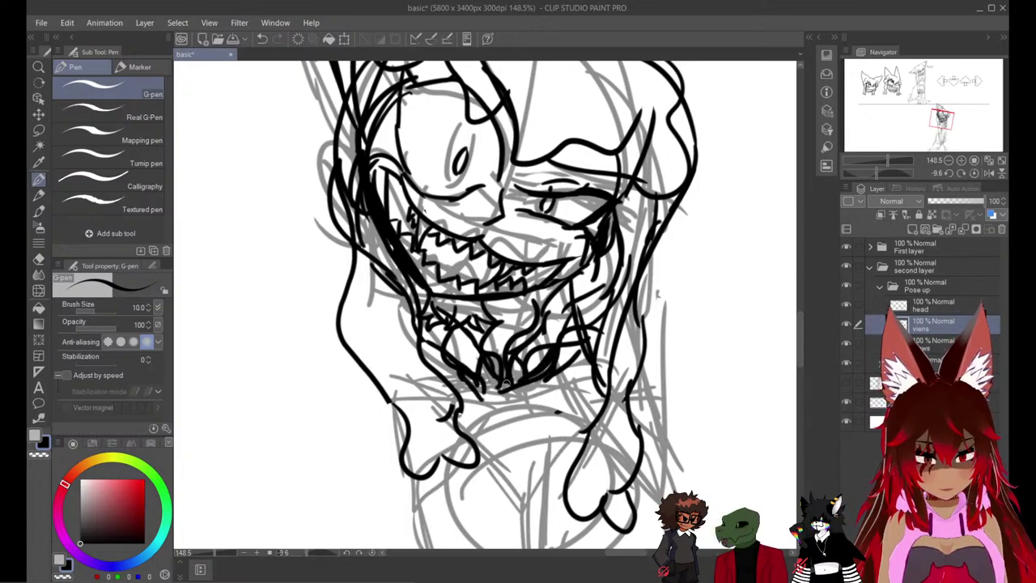
key("e")
mouse_move(492, 389)
left_mouse_down()
mouse_move(585, 357)
mouse_move(501, 370)
left_mouse_up()
Hide the sketch folder and show the "Sugar netural pose Copy 2" layer.
left_click(930, 344)
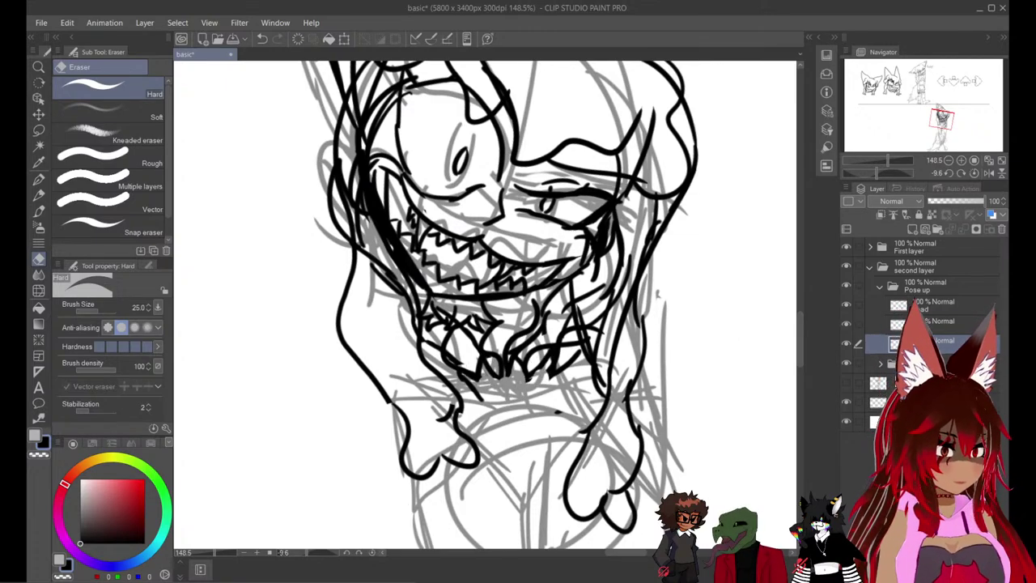
left_click(846, 363)
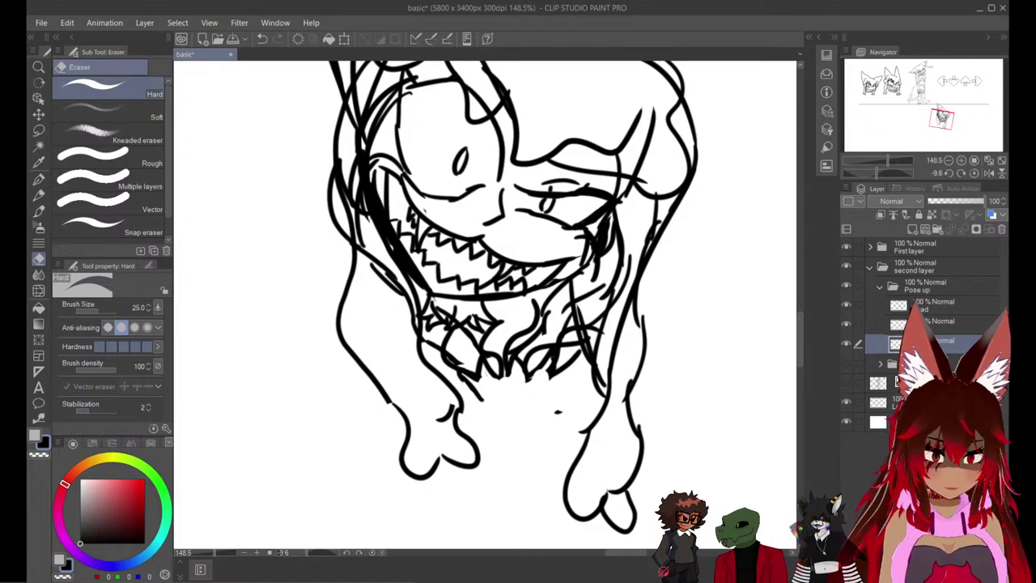
left_click(845, 382)
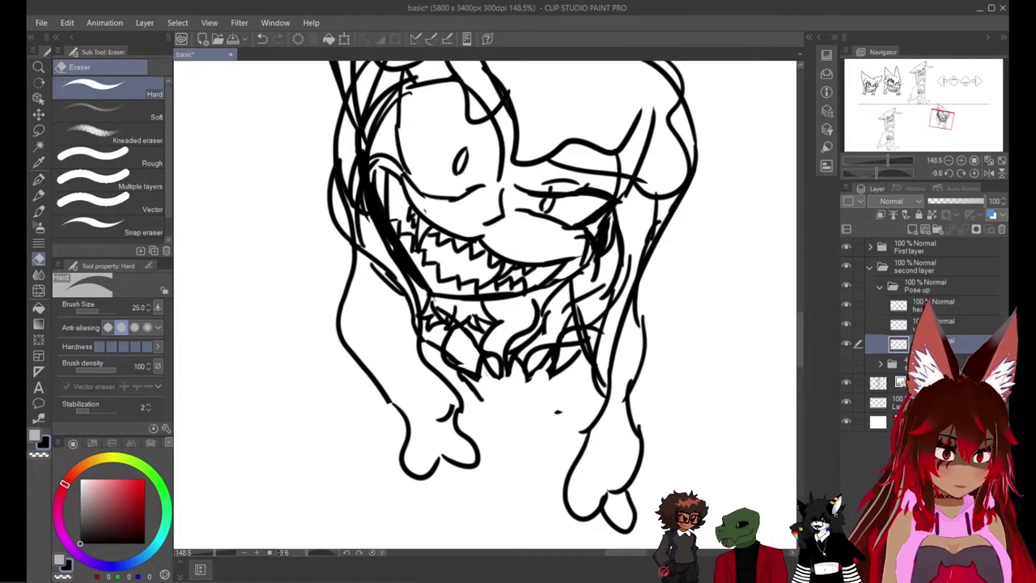
Erase the head layer's jaw outline where it overlaps the claws on the left, and trim the stray neck strokes below the chin.
left_click(931, 305)
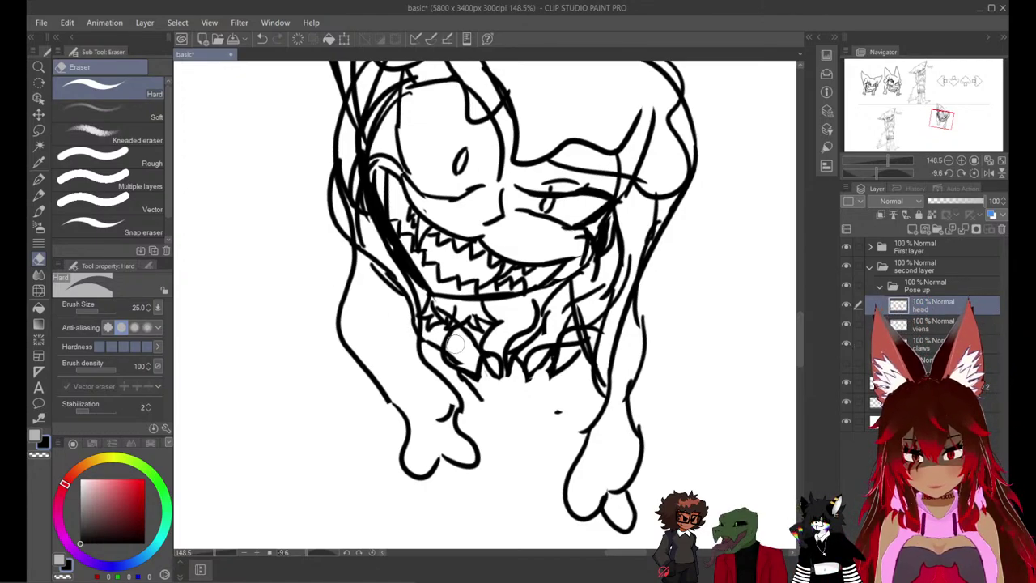
mouse_move(437, 323)
left_mouse_down()
mouse_move(423, 303)
mouse_move(438, 337)
mouse_move(377, 244)
left_mouse_up()
left_click_drag(347, 185, 364, 196)
left_click_drag(365, 231, 366, 241)
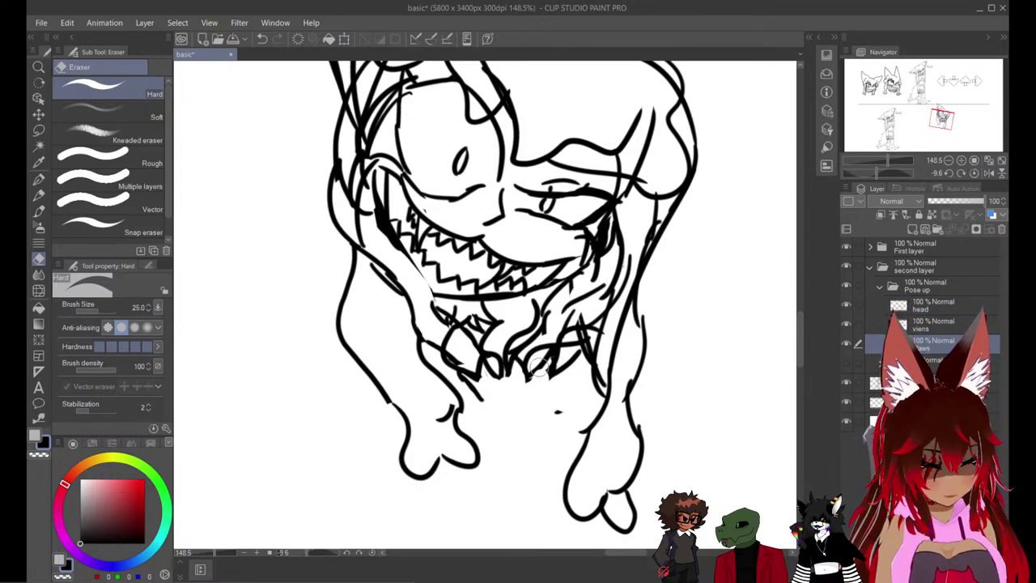
left_click_drag(570, 353, 540, 374)
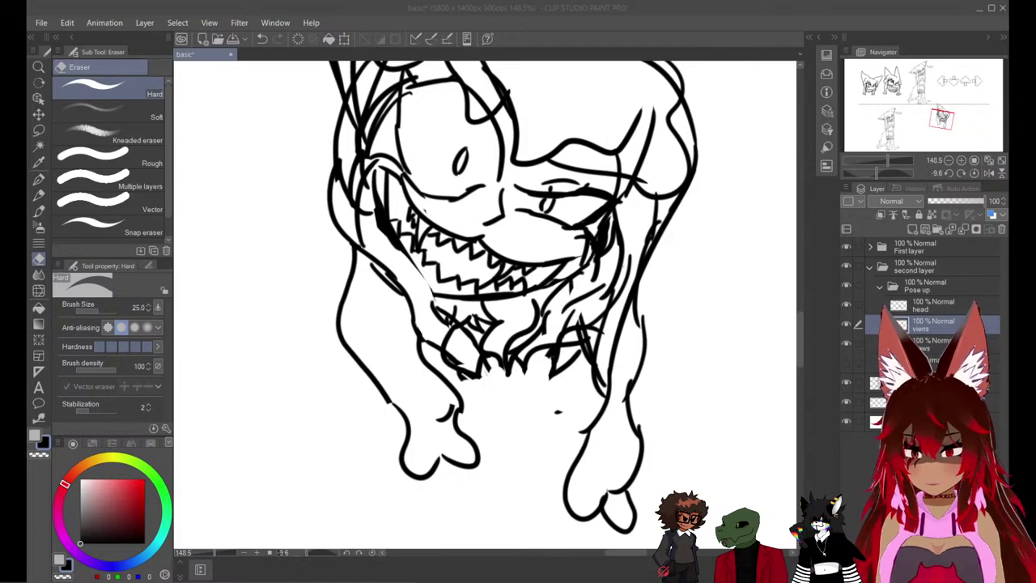
key("alt+Tab")
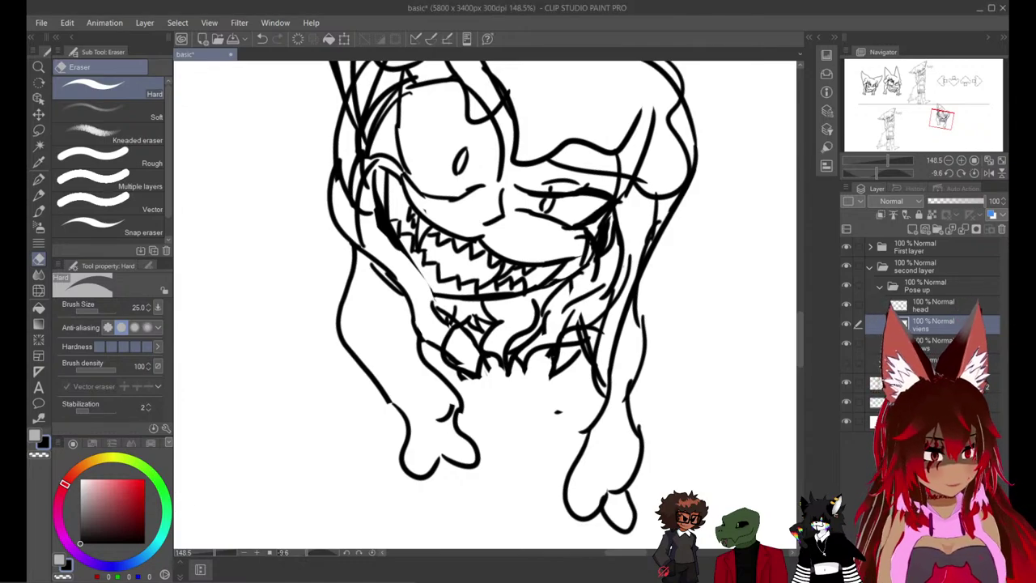
Add a new layer beneath the "claws" layer for pen inking and show the sketch folder again.
left_click(939, 343)
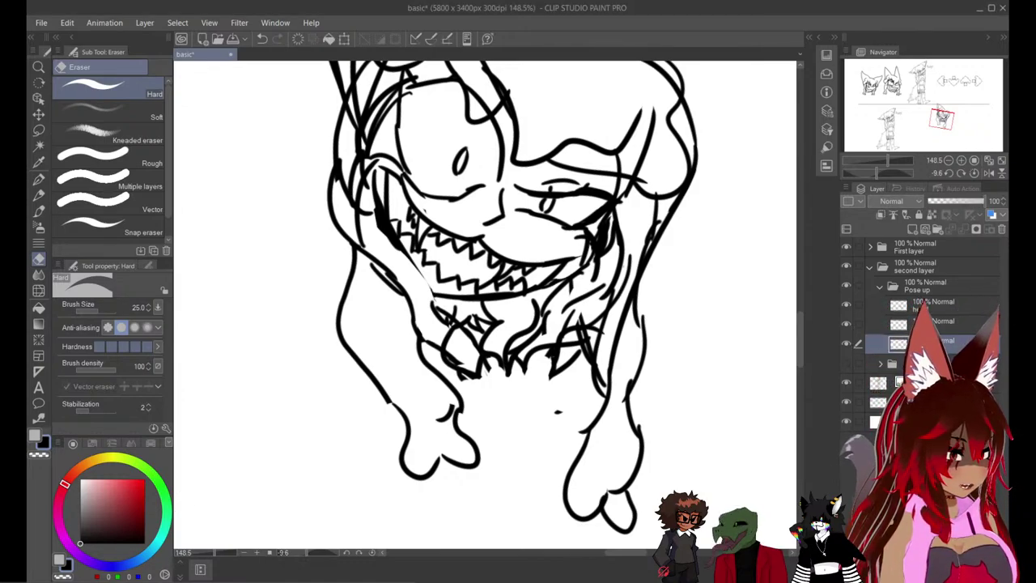
key("ctrl+shift+n")
left_click_drag(931, 344, 931, 372)
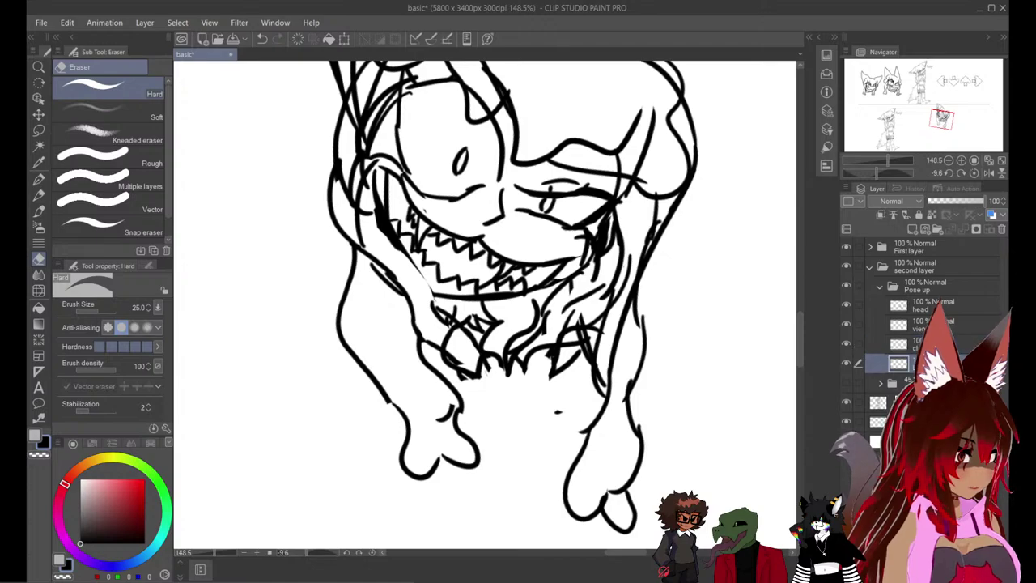
key("p")
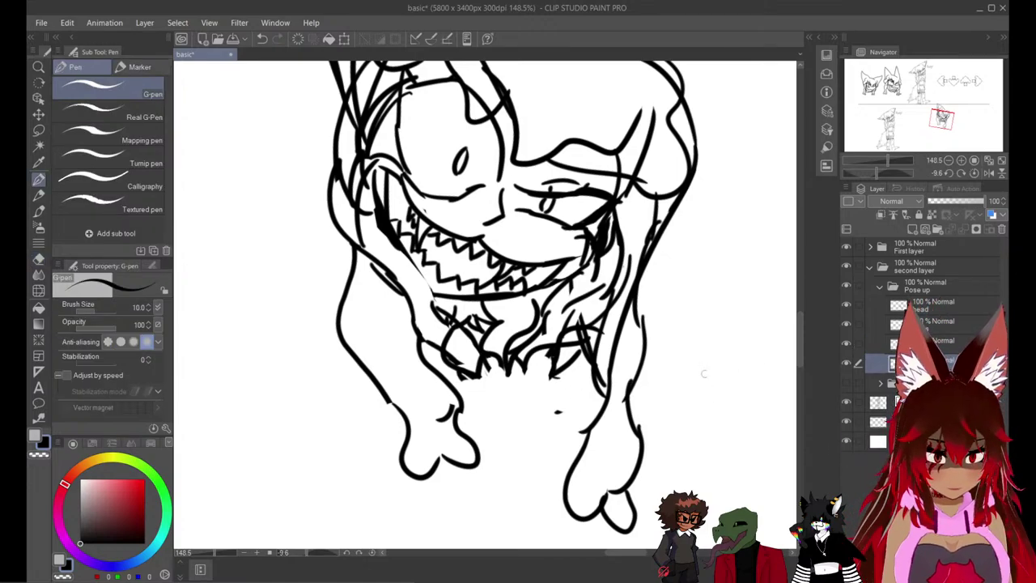
left_click(846, 383)
mouse_move(583, 381)
left_mouse_down()
mouse_move(484, 361)
mouse_move(508, 340)
mouse_move(557, 389)
left_mouse_up()
mouse_move(563, 364)
left_mouse_down()
mouse_move(557, 491)
mouse_move(504, 327)
left_mouse_up()
left_click_drag(523, 229, 557, 449)
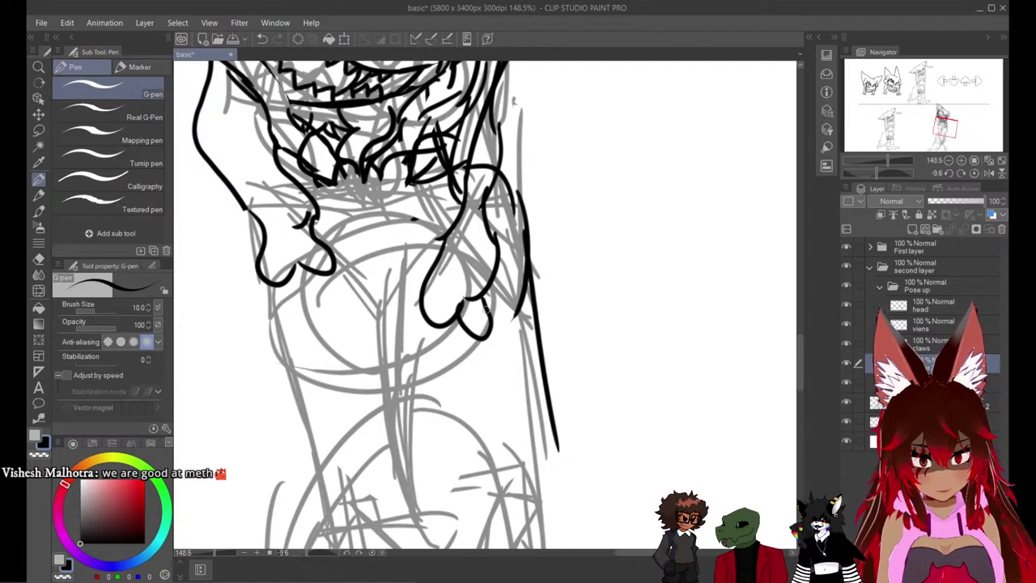
left_click_drag(487, 388, 571, 208)
scroll(571, 208, "down", 2)
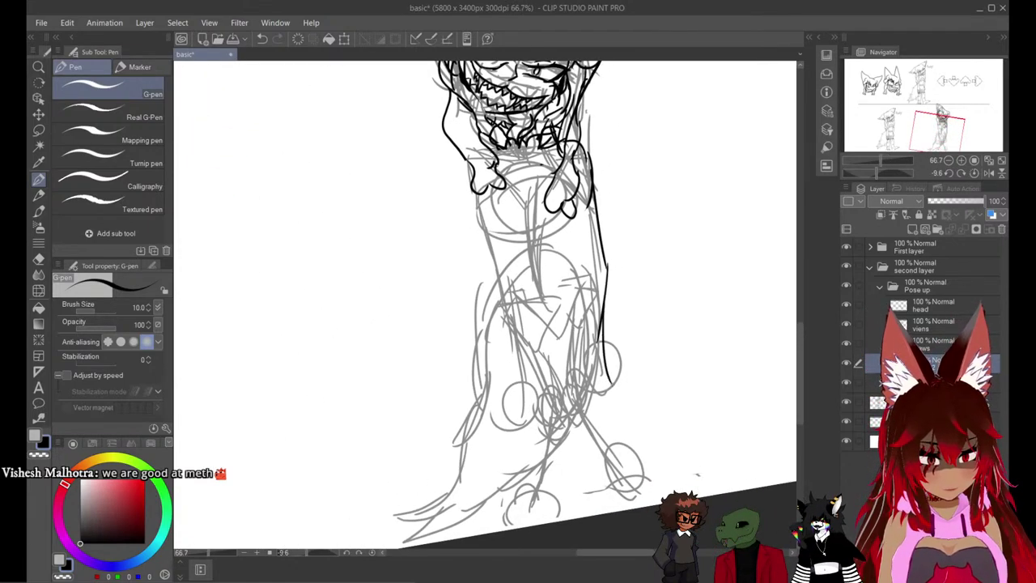
key("ctrl+z")
key("ctrl+z")
key("ctrl+z")
key("ctrl+z")
Ink the inner and outer outlines of both long hanging arms, from the shoulders to the sketched hand circles.
mouse_move(591, 160)
left_mouse_down()
mouse_move(595, 276)
mouse_move(630, 387)
left_mouse_up()
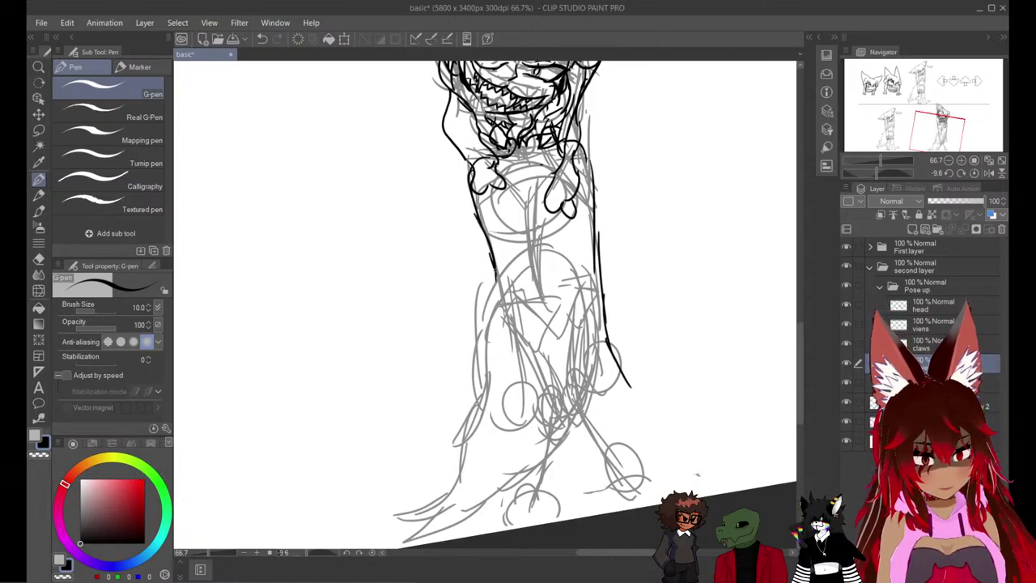
left_click_drag(505, 353, 494, 421)
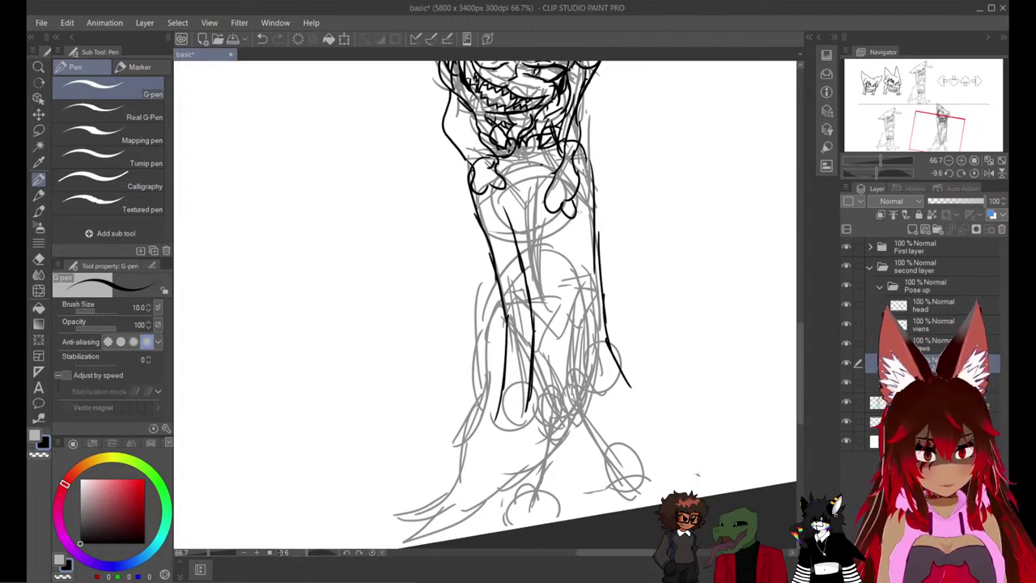
mouse_move(571, 200)
left_mouse_down()
mouse_move(579, 317)
mouse_move(622, 388)
left_mouse_up()
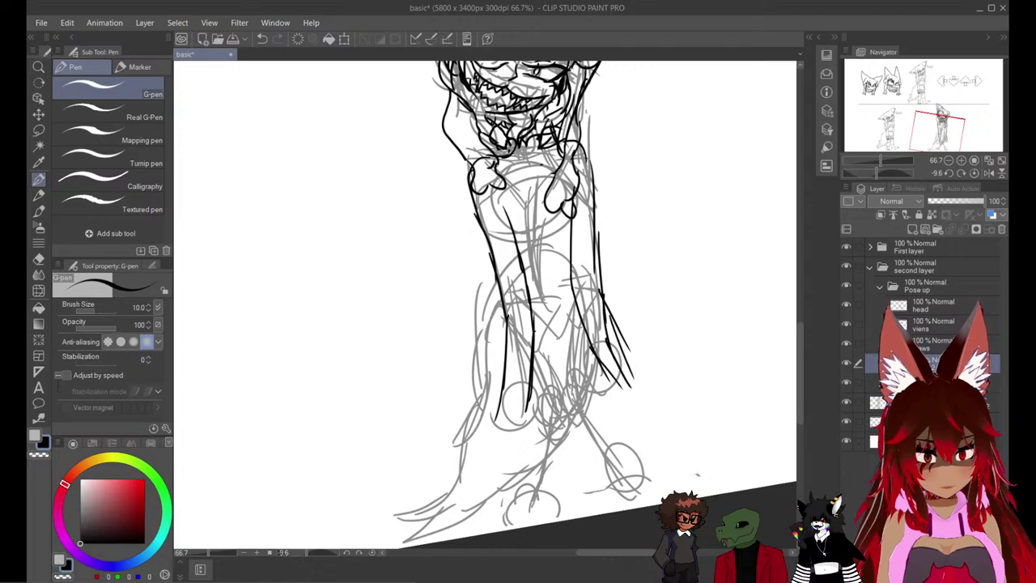
Ink the chest outline between the arms, with curved sides and a rounded lower edge along the sketched ribcage.
left_click_drag(502, 191, 518, 245)
key("ctrl+z")
left_click_drag(502, 187, 502, 228)
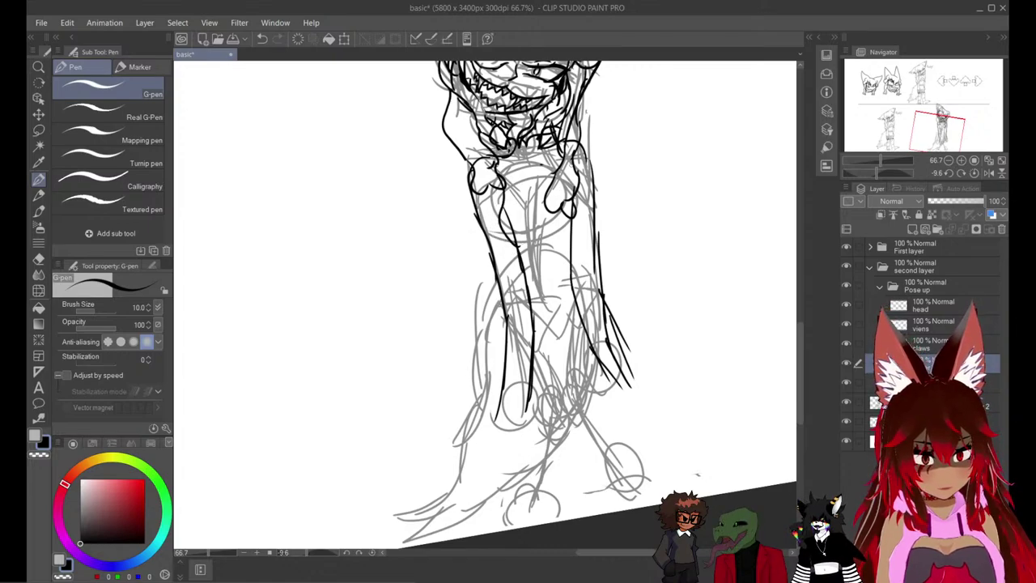
key("ctrl+z")
mouse_move(567, 180)
left_mouse_down()
mouse_move(544, 243)
mouse_move(593, 329)
left_mouse_up()
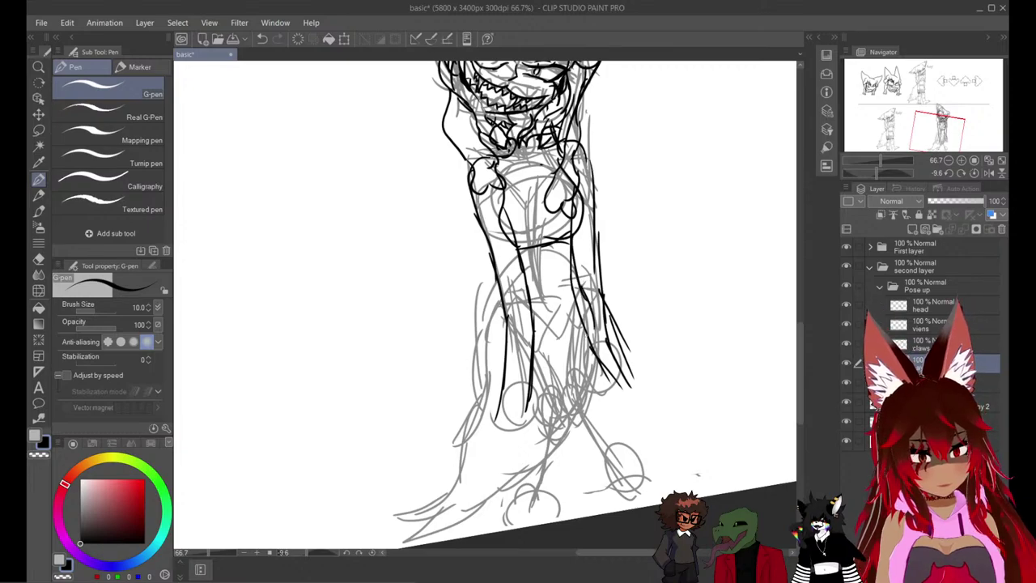
Ink the waist, hips and legs below the chest, running the leg lines to the sketched feet.
left_click_drag(514, 246, 510, 303)
left_click_drag(505, 340, 536, 431)
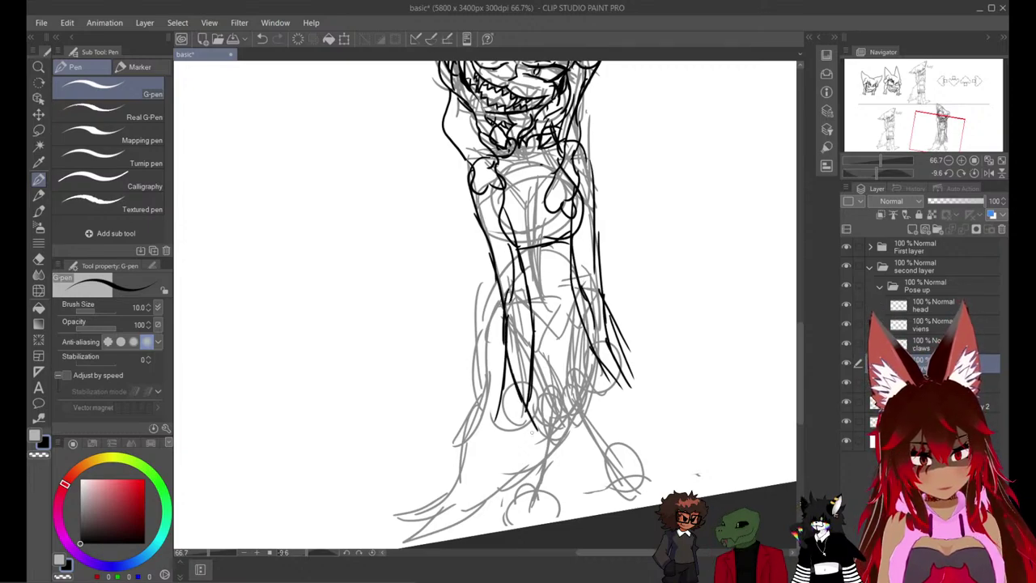
left_click_drag(560, 366, 554, 515)
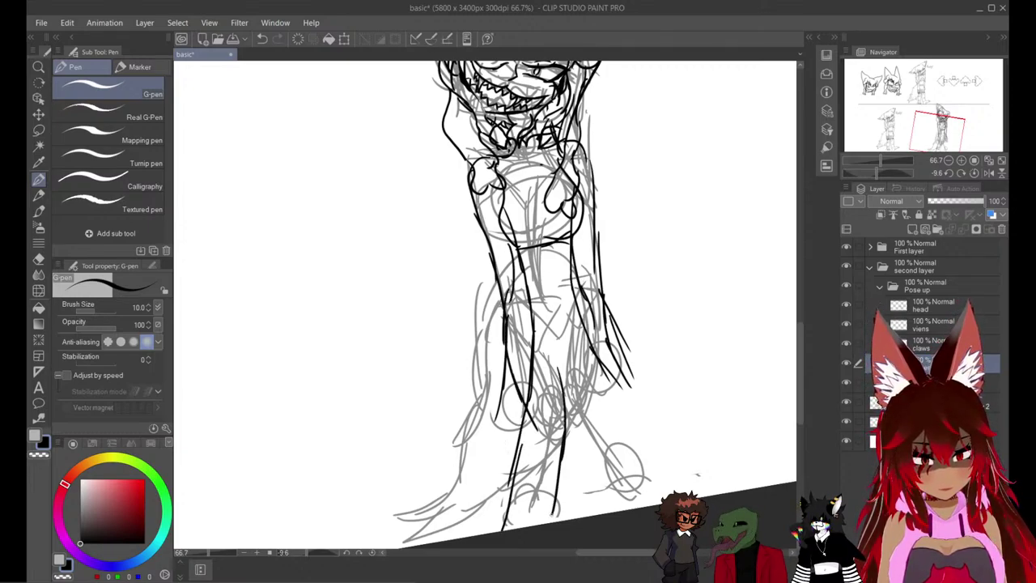
left_click_drag(558, 332, 553, 379)
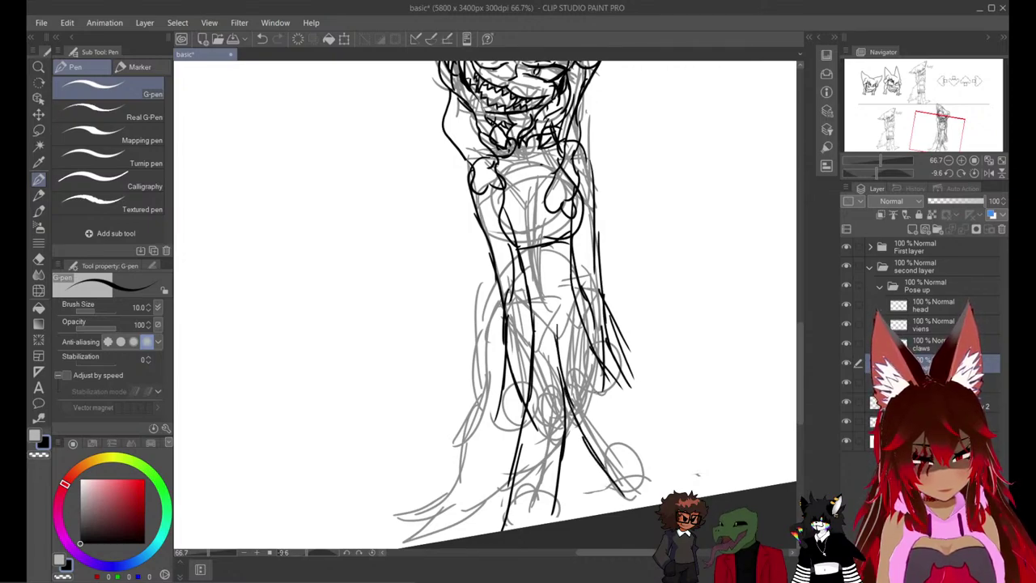
Ink the outlines of the outstretched leg's shin and erase the overshooting line ends around both ankles with the Hard eraser.
left_click_drag(614, 424, 654, 482)
left_click_drag(570, 406, 630, 507)
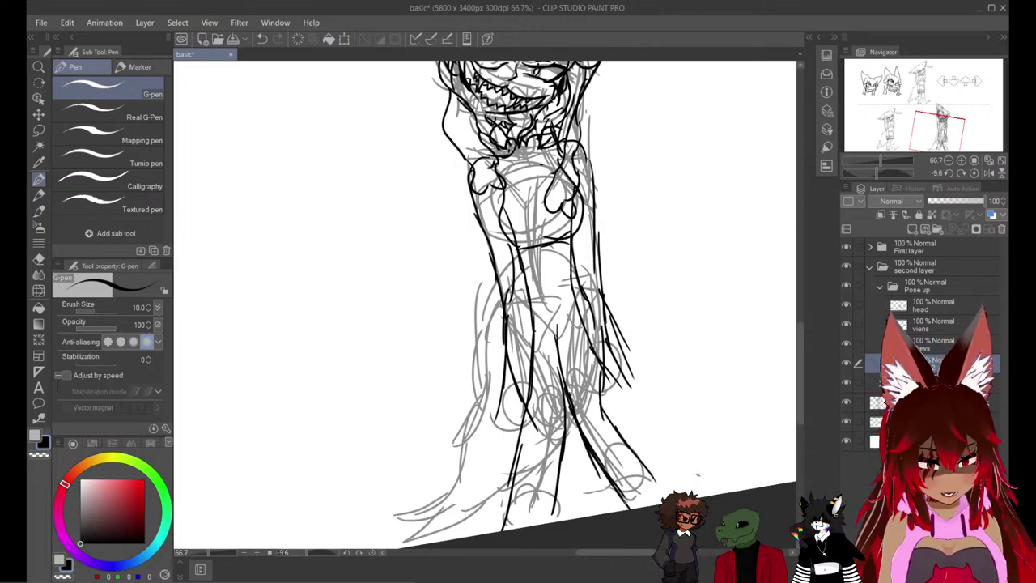
key("e")
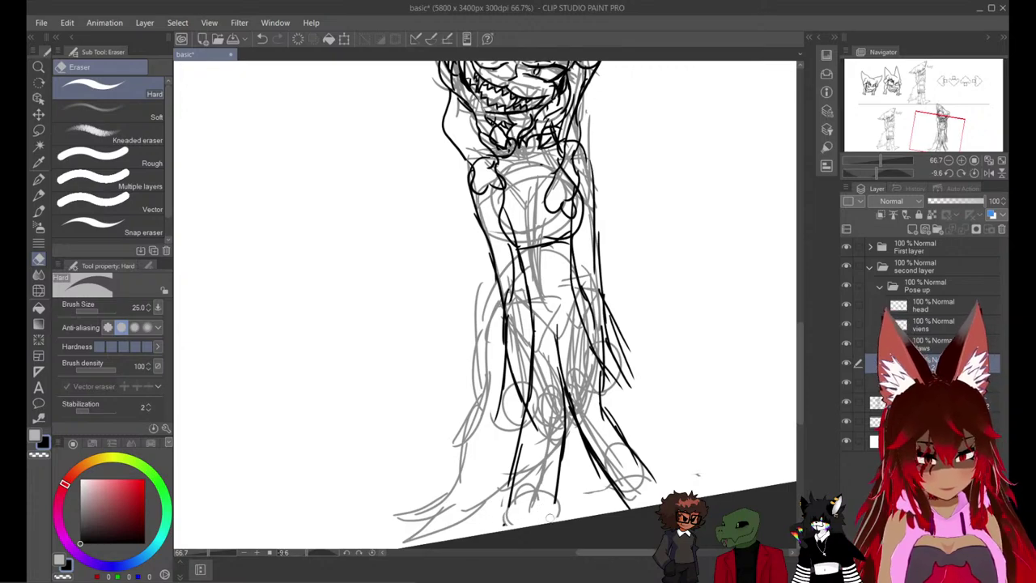
key("bracketleft")
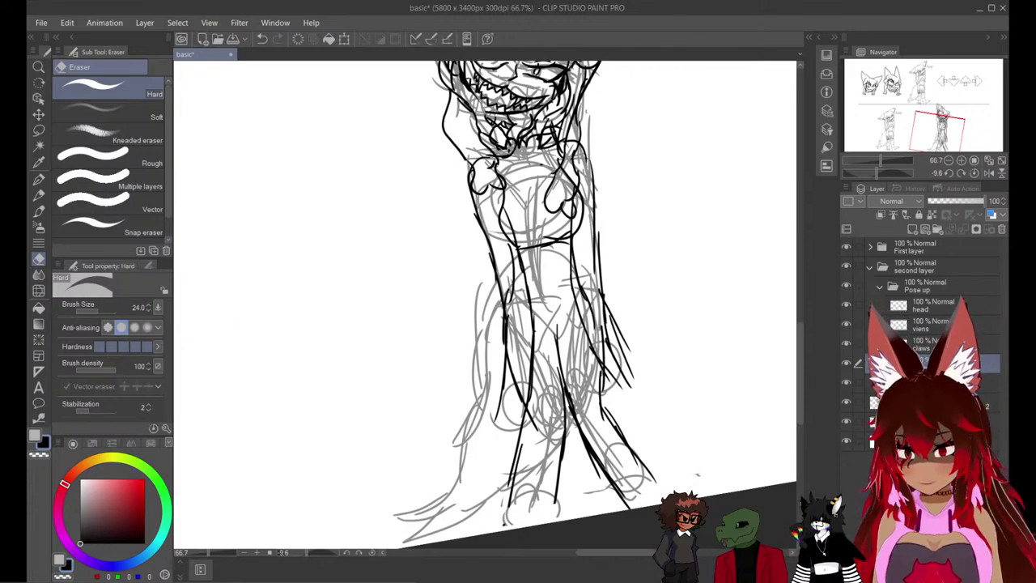
left_click(100, 311)
mouse_move(507, 510)
left_mouse_down()
mouse_move(519, 449)
mouse_move(550, 509)
mouse_move(574, 511)
mouse_move(618, 490)
mouse_move(630, 459)
left_mouse_up()
Ink the bushy tail's pointed fur outline over the sketch with the G-pen and redraw the lower line of the leg beside it.
key("r")
left_click_drag(650, 289, 651, 295)
key("p")
mouse_move(507, 297)
left_mouse_down()
mouse_move(485, 369)
mouse_move(459, 400)
left_mouse_up()
left_click_drag(471, 443, 407, 508)
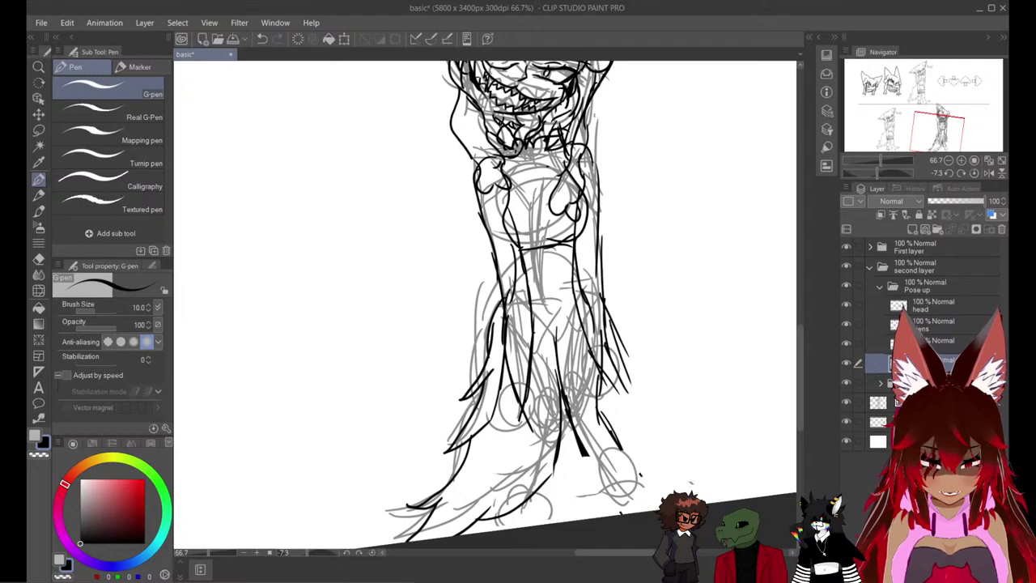
left_click_drag(522, 405, 502, 510)
left_click_drag(518, 389, 515, 378)
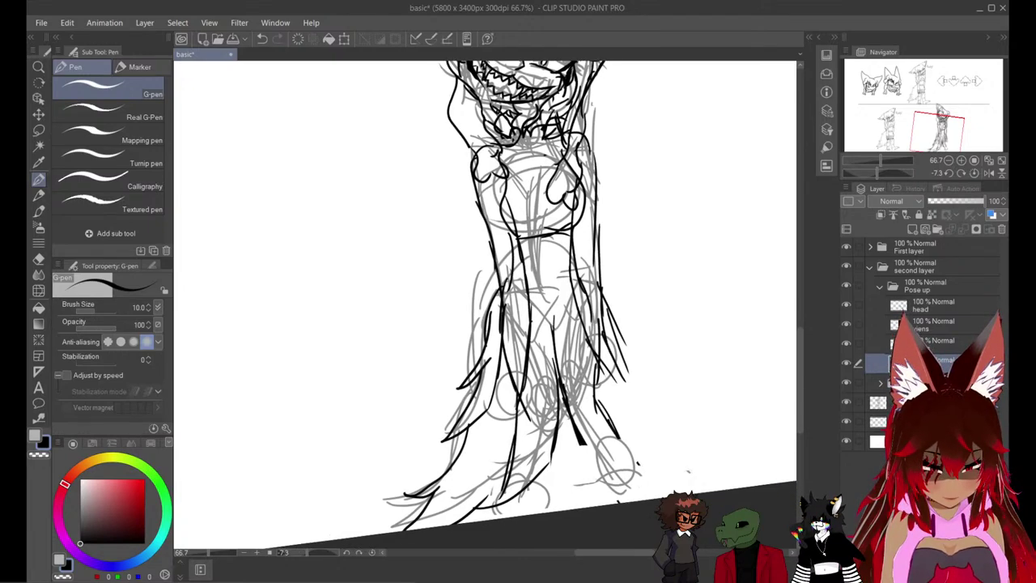
Draw the pointed foot at the end of the outstretched leg.
scroll(562, 380, "down", 2)
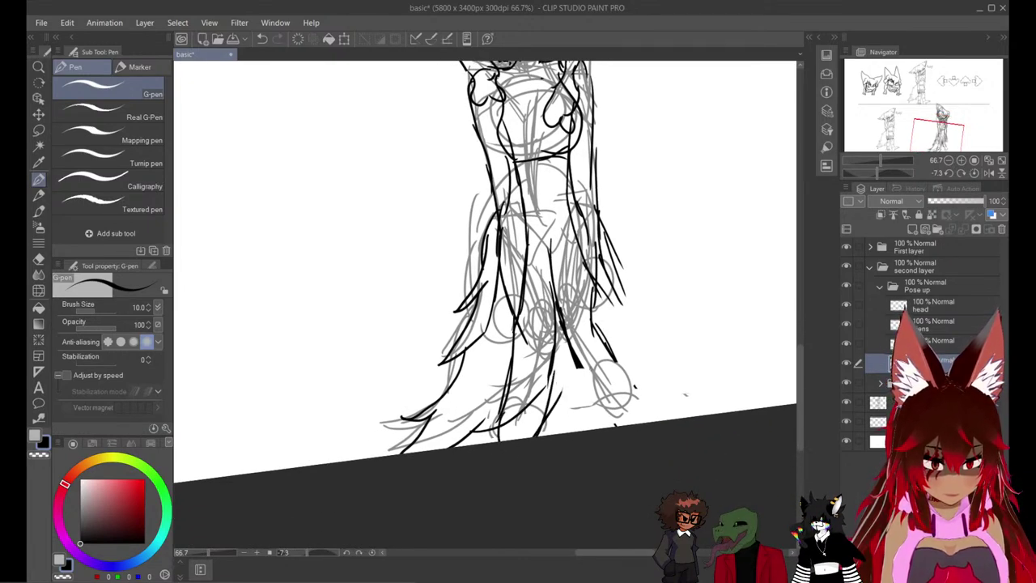
left_click_drag(646, 391, 666, 422)
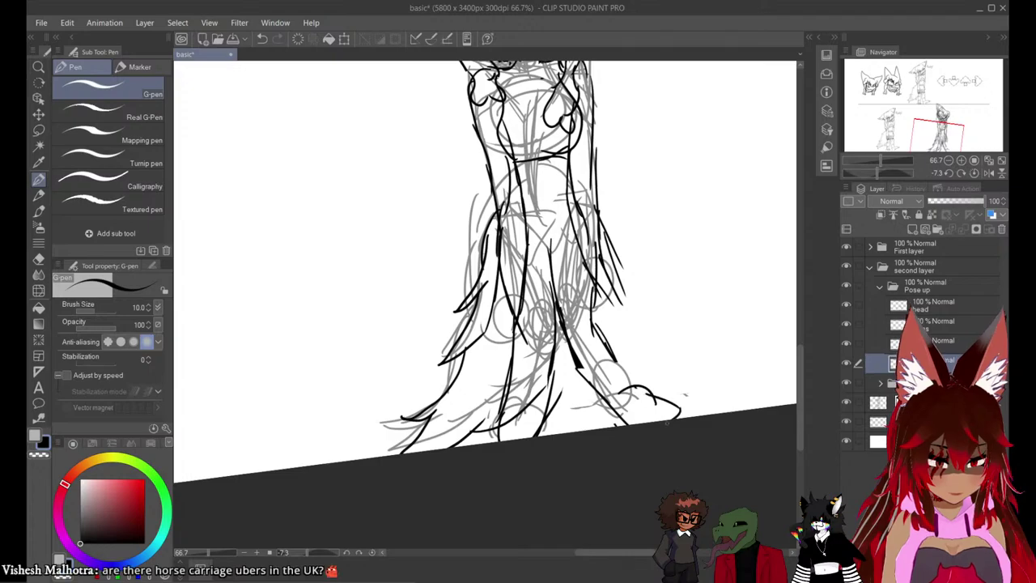
scroll(630, 337, "up", 4)
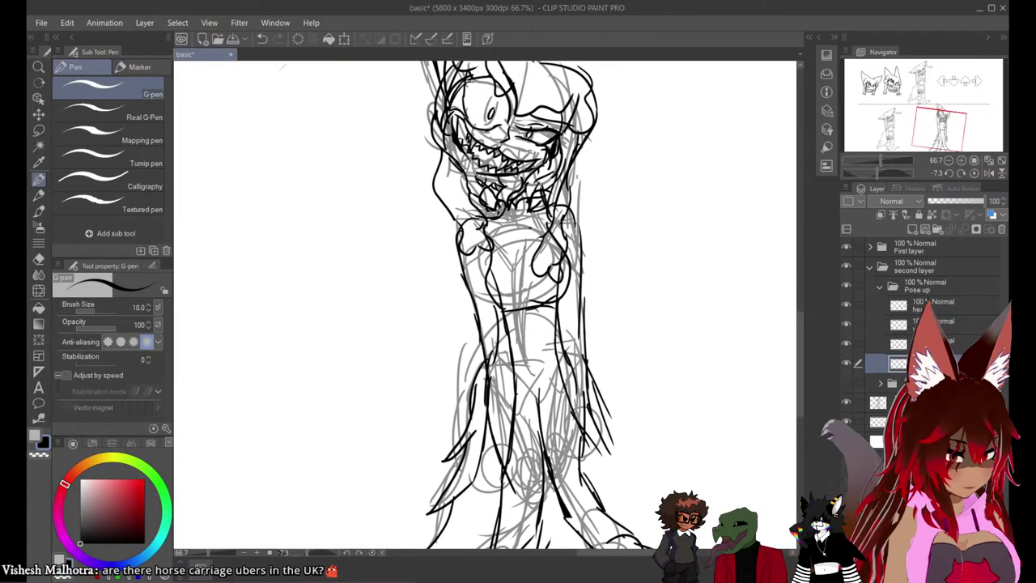
Hide the sketch folder and erase the overlapping line ends where the two hanging arm shapes cross the legs.
left_click(846, 383)
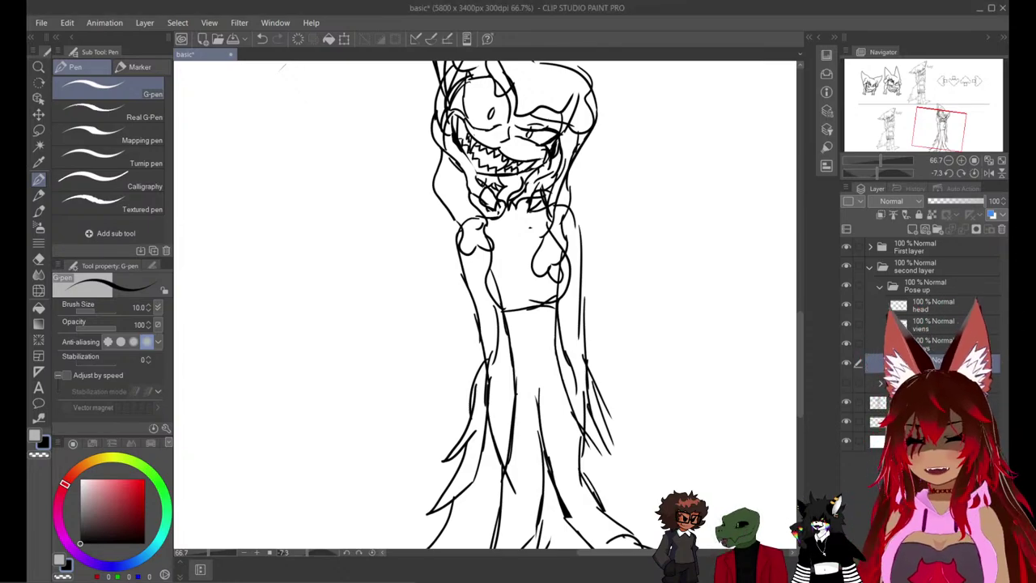
scroll(486, 305, "up", 1)
scroll(486, 292, "down", 3)
scroll(509, 293, "up", 4)
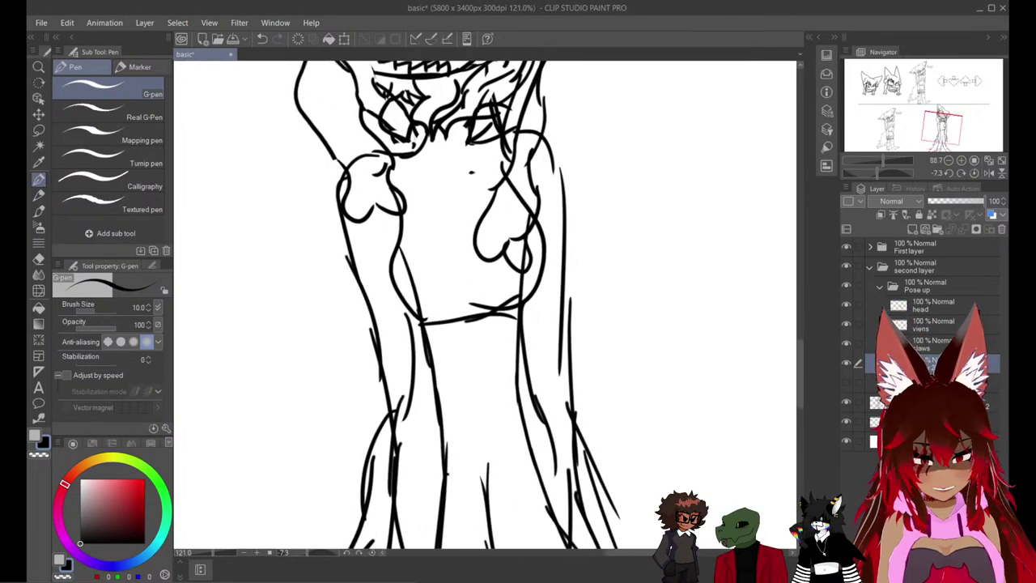
left_click_drag(474, 315, 533, 73)
key("e")
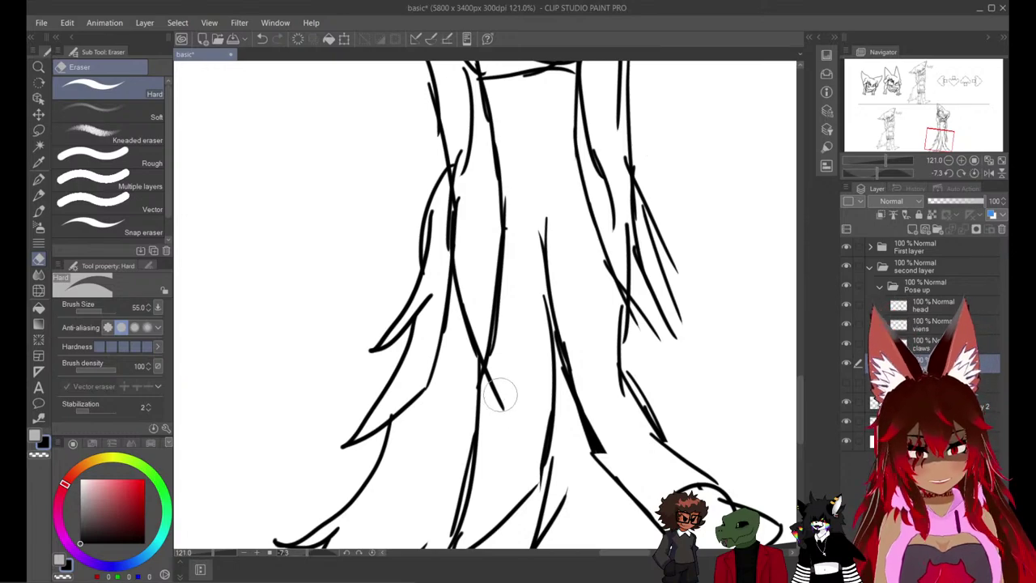
left_click_drag(501, 394, 504, 410)
mouse_move(479, 324)
left_mouse_down()
mouse_move(472, 310)
mouse_move(466, 347)
left_mouse_up()
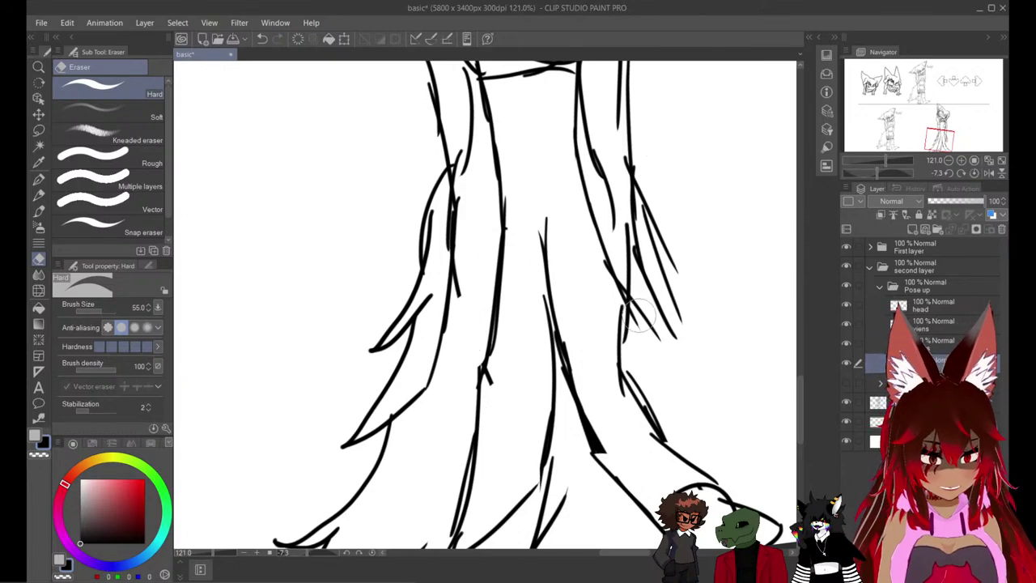
left_click_drag(637, 292, 637, 246)
Draw jagged, pointed ends across the lower end of the hanging shape on the tail side with the G-pen.
key("p")
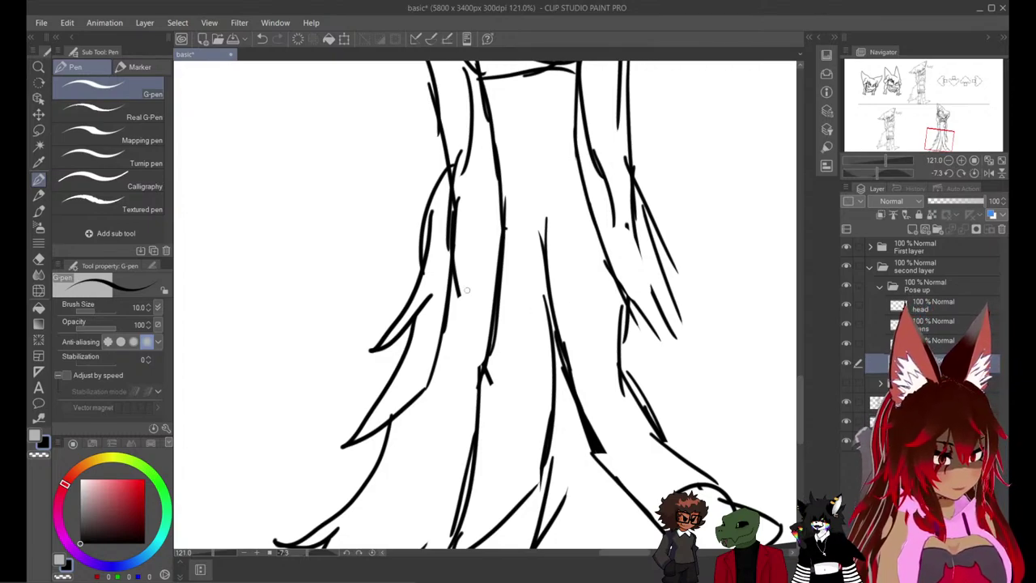
mouse_move(452, 277)
left_mouse_down()
mouse_move(433, 338)
mouse_move(460, 364)
left_mouse_up()
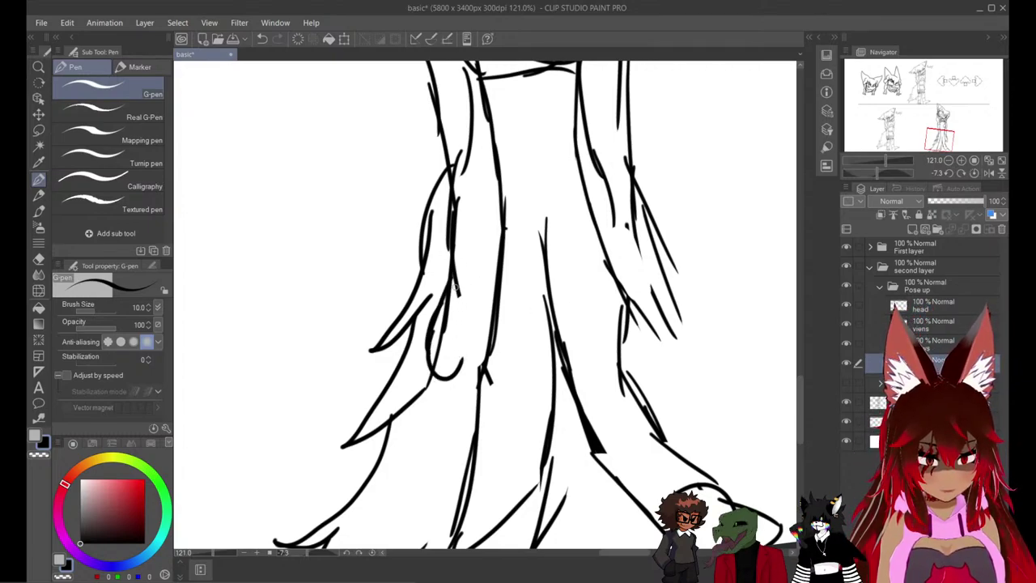
key("ctrl+z")
left_click_drag(419, 336, 429, 403)
mouse_move(435, 408)
left_mouse_down()
mouse_move(453, 358)
mouse_move(461, 421)
left_mouse_up()
mouse_move(461, 421)
left_mouse_down()
mouse_move(485, 336)
mouse_move(489, 371)
left_mouse_up()
mouse_move(465, 409)
left_mouse_down()
mouse_move(476, 367)
mouse_move(499, 348)
left_mouse_up()
mouse_move(508, 271)
left_mouse_down()
mouse_move(517, 330)
mouse_move(510, 293)
mouse_move(501, 361)
left_mouse_up()
key("ctrl+z")
left_click_drag(508, 324, 492, 361)
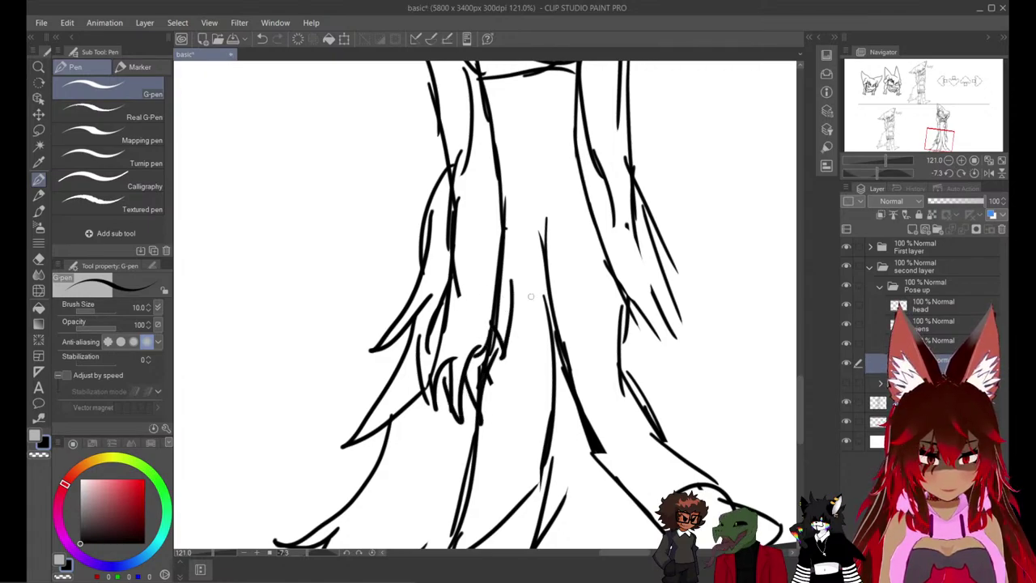
left_click_drag(531, 296, 487, 371)
Draw matching jagged, pointed ends on the hanging shape at the opposite side, undoing strokes that do not fit.
left_click_drag(585, 243, 603, 342)
left_click_drag(596, 299, 614, 362)
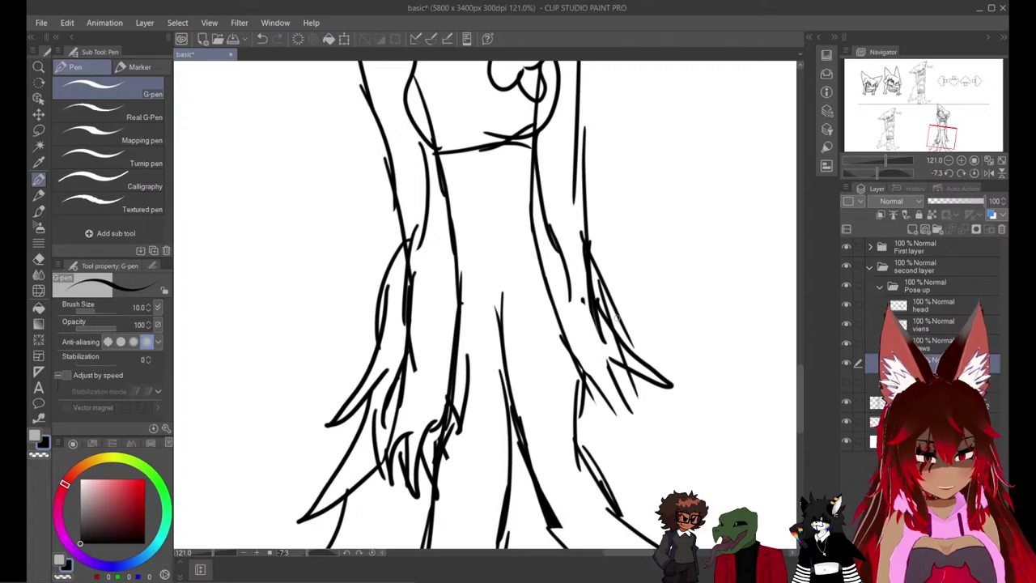
key("ctrl+z")
mouse_move(599, 312)
left_mouse_down()
mouse_move(645, 377)
mouse_move(585, 381)
mouse_move(547, 363)
left_mouse_up()
key("ctrl+z")
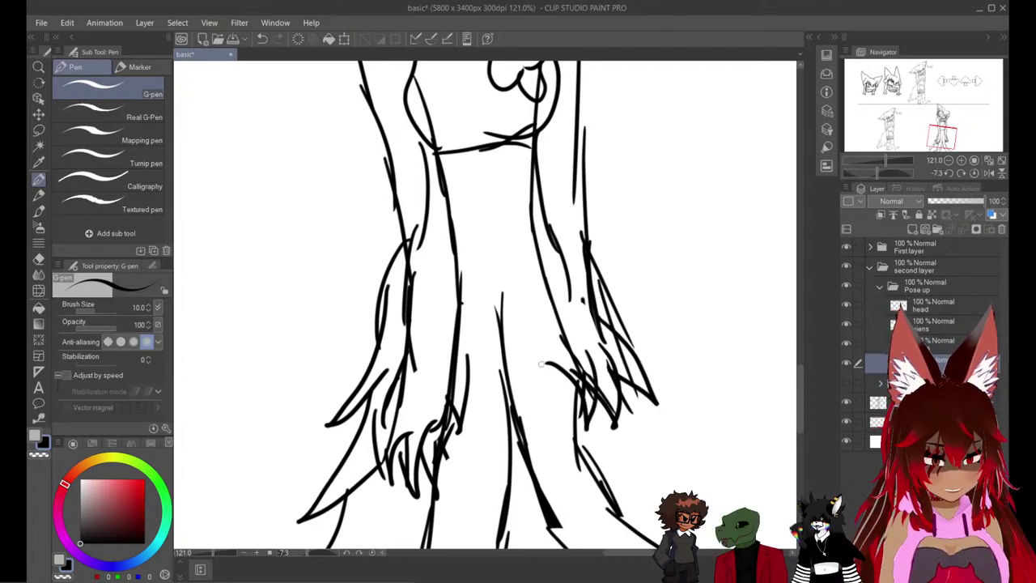
Straighten the canvas rotation and add short squiggly vein strokes inside the big eye on the head layer.
mouse_move(541, 217)
left_mouse_down()
mouse_move(542, 334)
mouse_move(562, 420)
mouse_move(571, 361)
mouse_move(590, 460)
mouse_move(586, 435)
left_mouse_up()
scroll(594, 342, "down", 4)
scroll(613, 384, "down", 4)
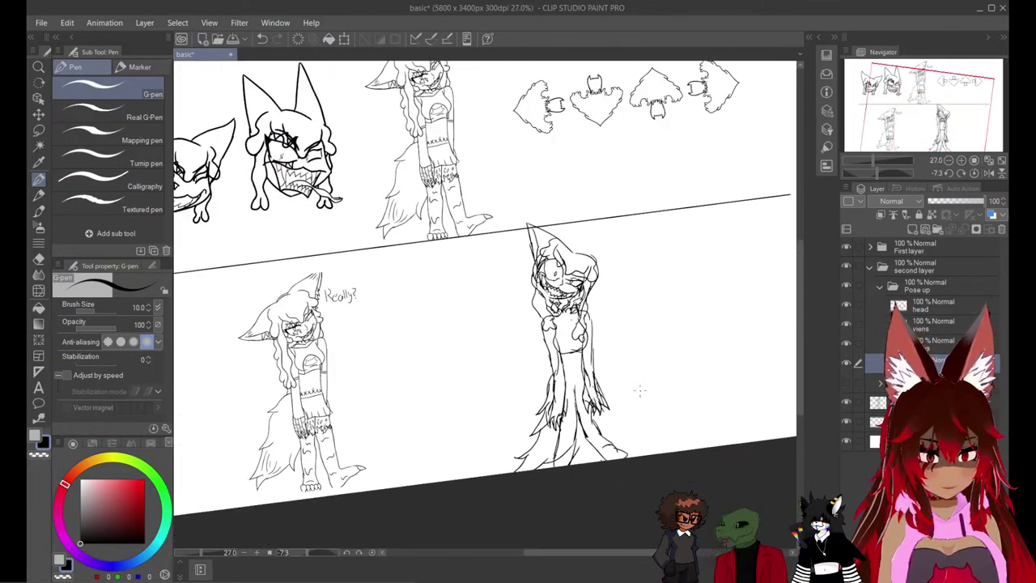
key("shift+space")
left_click_drag(640, 393, 622, 407)
left_click_drag(524, 370, 513, 455)
scroll(513, 454, "up", 4)
scroll(570, 333, "up", 4)
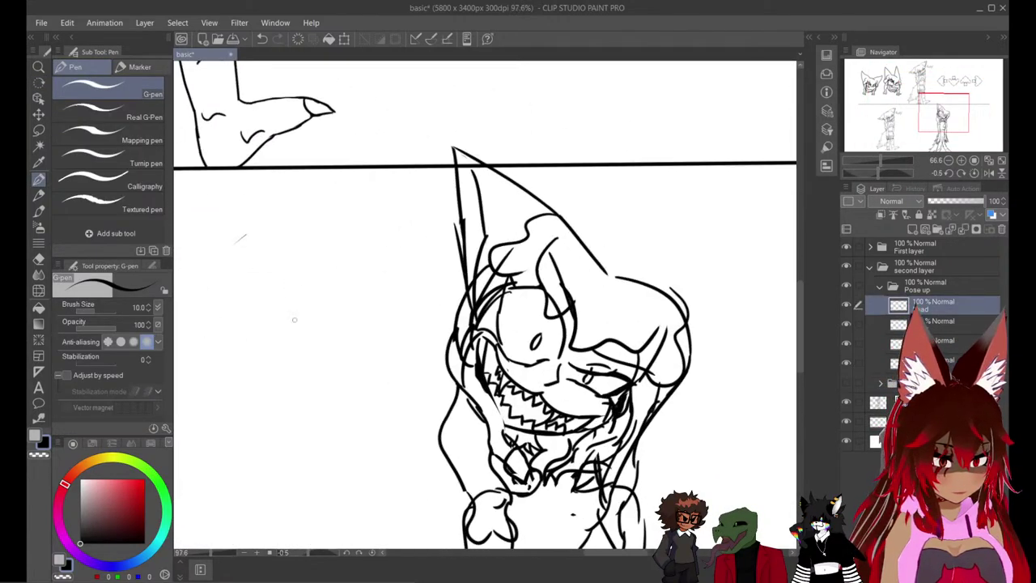
scroll(569, 332, "up", 2)
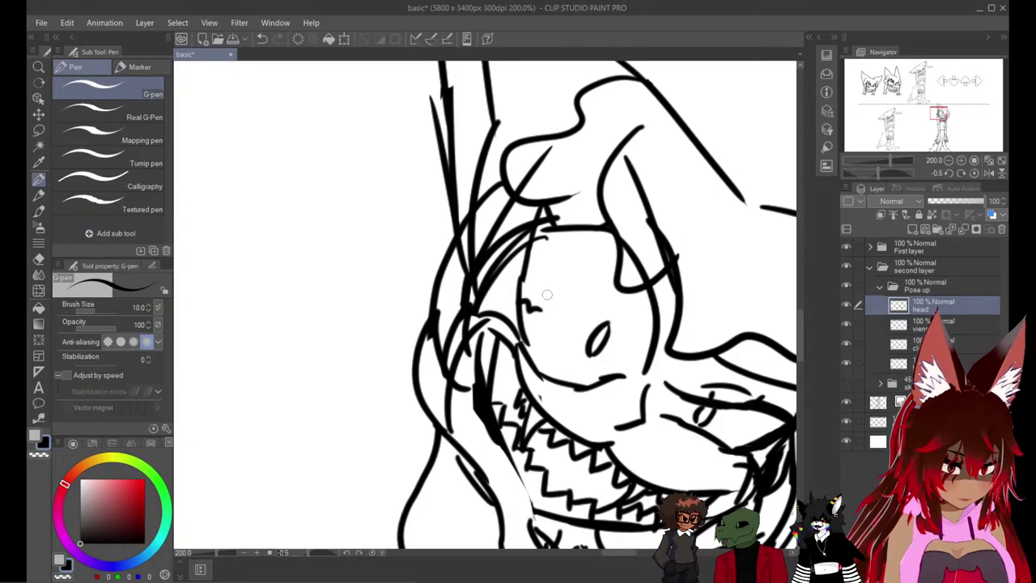
left_click_drag(533, 252, 562, 272)
left_click_drag(643, 362, 528, 303)
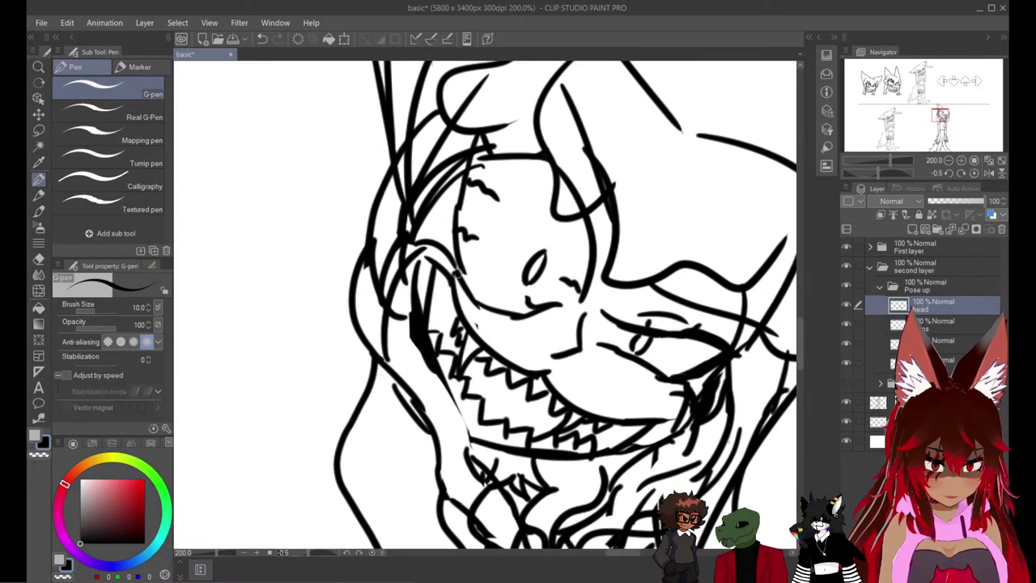
Add small pointed strokes along the lower edge of the big eye, undoing the rejected attempts.
left_click_drag(457, 273, 475, 309)
key("ctrl+z")
left_click_drag(448, 218, 449, 259)
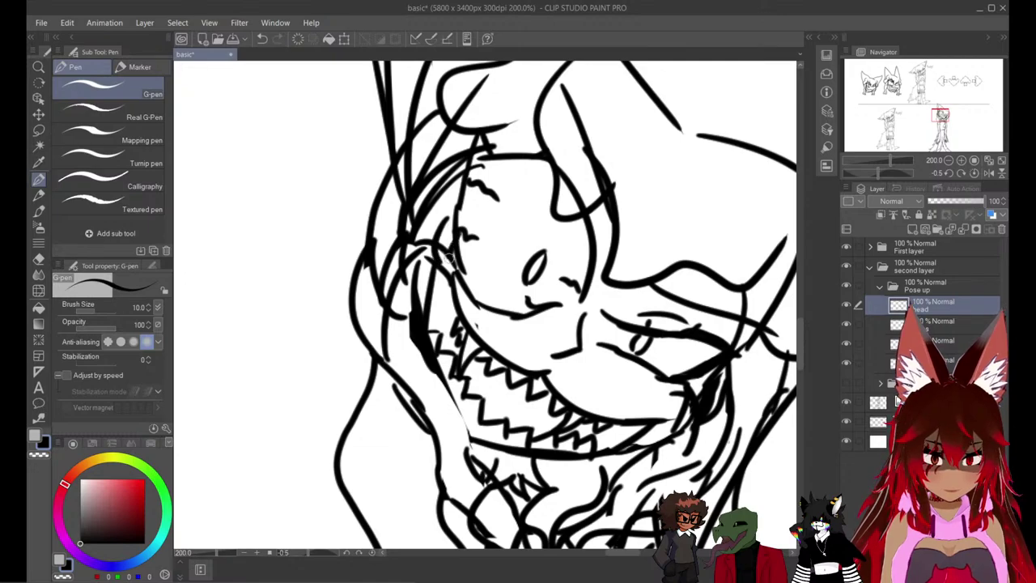
mouse_move(505, 308)
left_mouse_down()
mouse_move(496, 350)
mouse_move(515, 361)
left_mouse_up()
key("ctrl+z")
key("ctrl+z")
left_click_drag(500, 317, 530, 315)
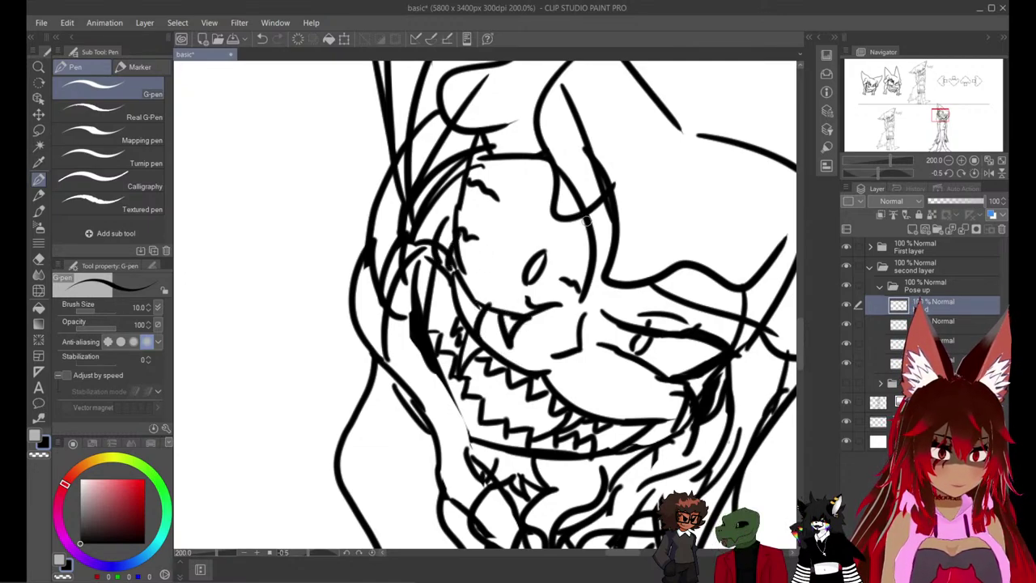
Draw larger spikes radiating from the upper edge and nose side of the big eye.
left_click_drag(591, 218, 590, 247)
left_click_drag(568, 146, 574, 194)
key("ctrl+z")
mouse_move(541, 159)
left_mouse_down()
mouse_move(637, 150)
mouse_move(588, 204)
left_mouse_up()
left_click_drag(489, 144, 541, 108)
left_click_drag(541, 108, 531, 161)
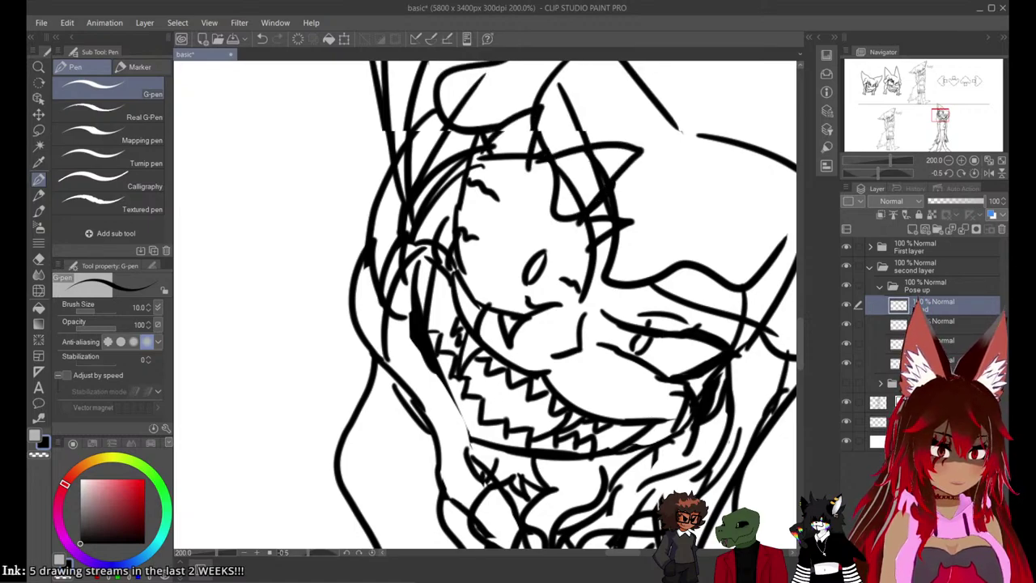
Add short jagged strokes beneath the small eye and along the outer edge of the big eye.
mouse_move(640, 340)
left_mouse_down()
mouse_move(611, 292)
mouse_move(614, 273)
left_mouse_up()
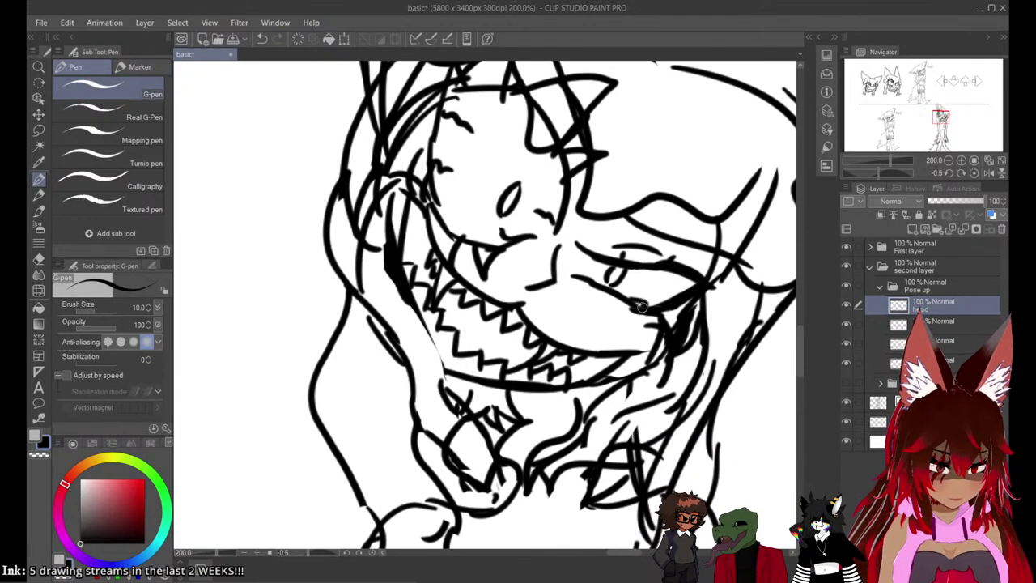
mouse_move(641, 306)
left_mouse_down()
mouse_move(637, 348)
mouse_move(628, 338)
left_mouse_up()
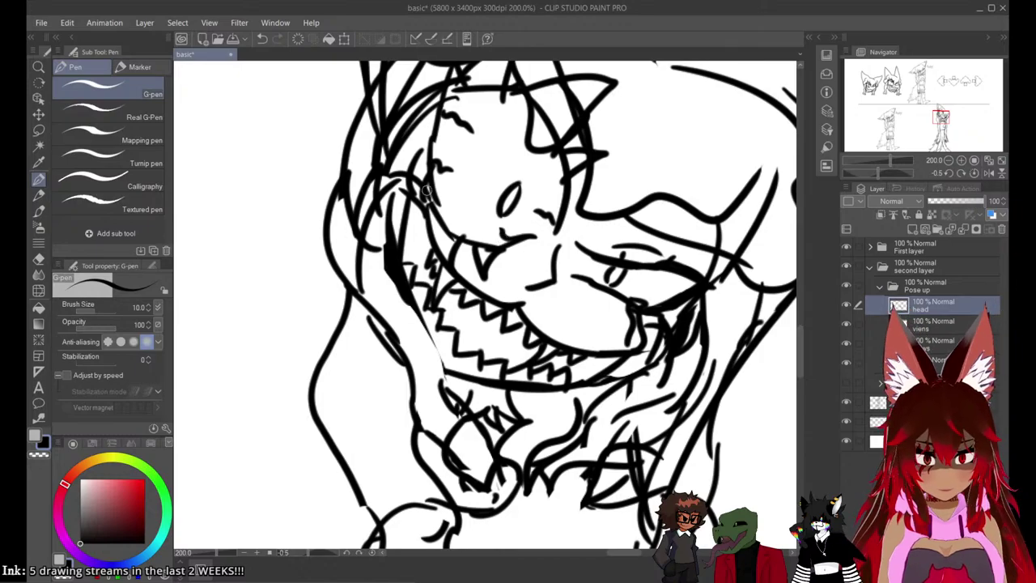
left_click_drag(427, 191, 438, 254)
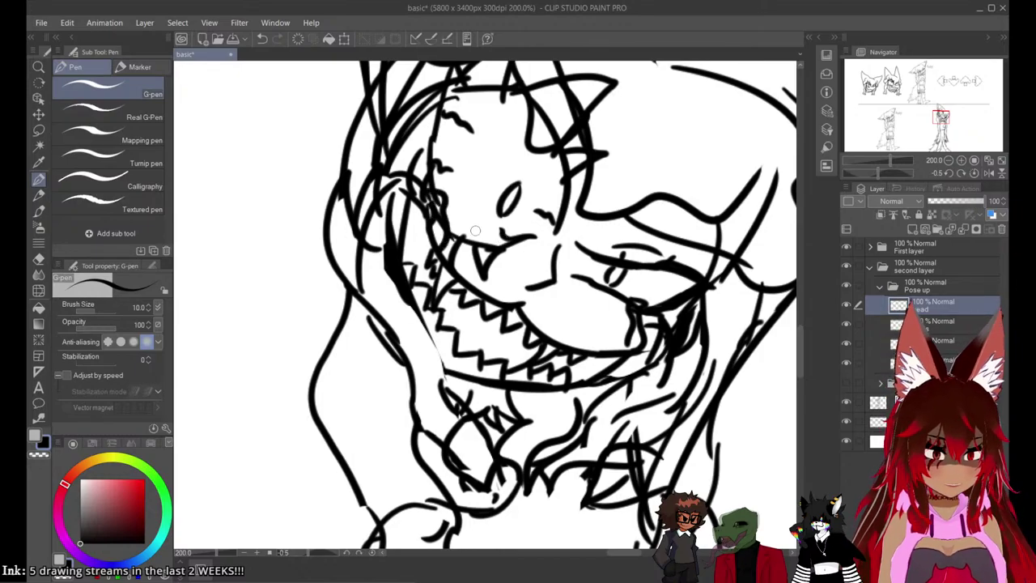
Hide the layer holding the finished standing pose labelled "Really?" beside the new figure.
scroll(445, 237, "down", 6)
left_click_drag(445, 236, 549, 145)
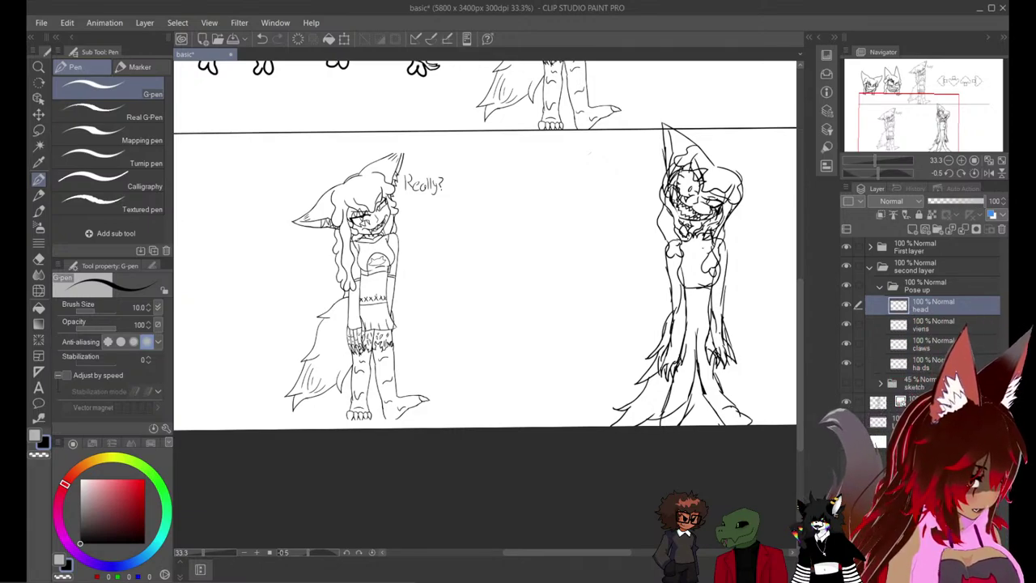
left_click(846, 402)
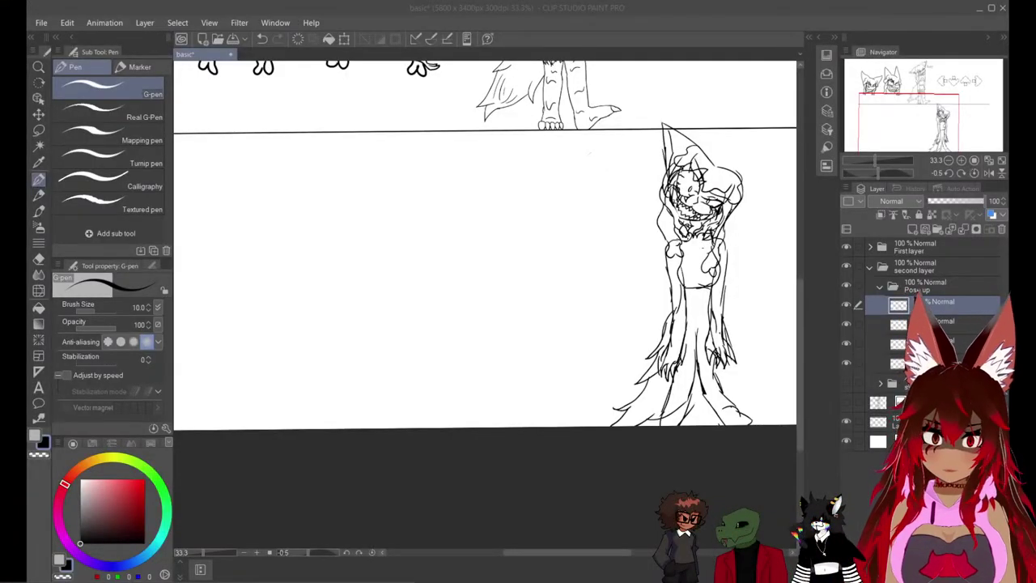
scroll(574, 349, "down", 1)
mouse_move(574, 348)
left_mouse_down()
mouse_move(503, 365)
mouse_move(470, 393)
mouse_move(479, 416)
left_mouse_up()
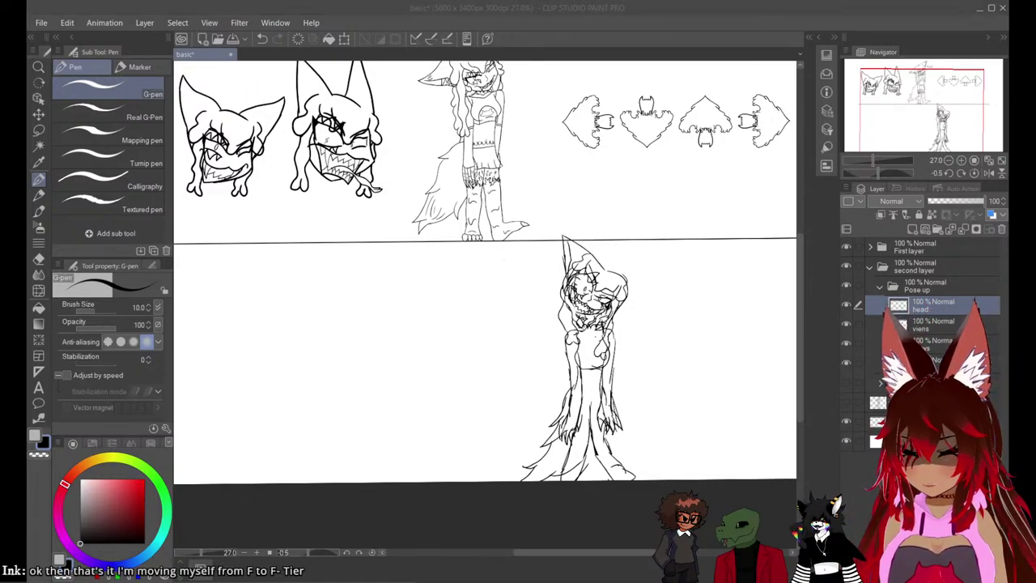
left_click(502, 259)
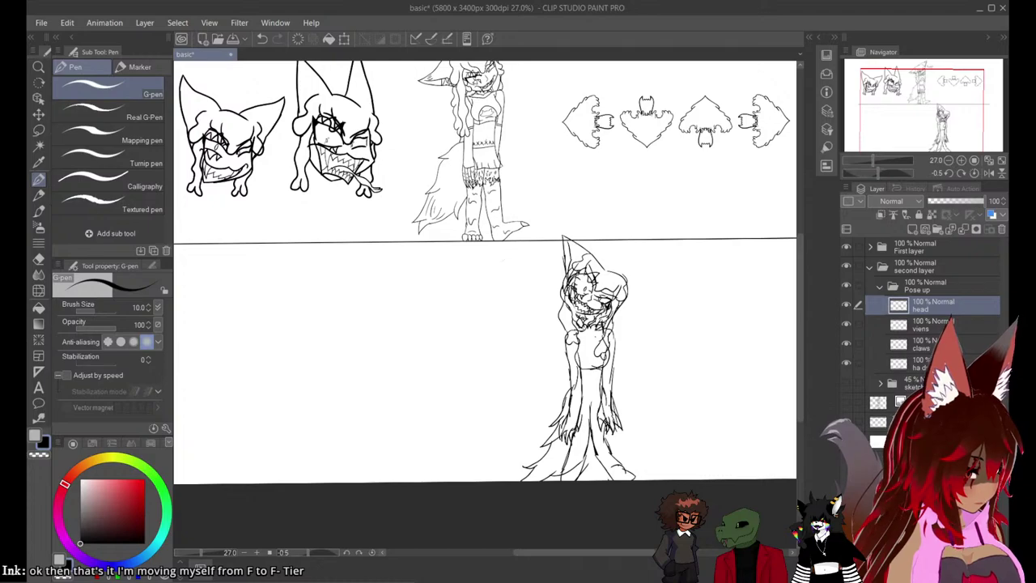
Collapse the Pose up folder, show the sketch folder with all its pose layers, and set its opacity to 100%.
left_click(880, 287)
left_click(845, 306)
left_click(923, 305)
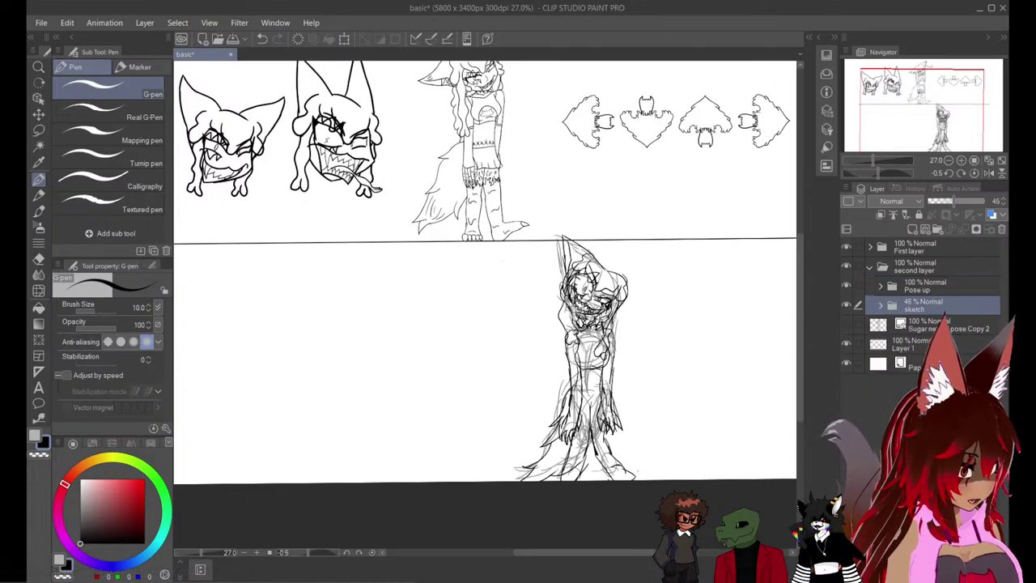
left_click(880, 305)
left_click(846, 363)
left_click(846, 344)
left_click(846, 324)
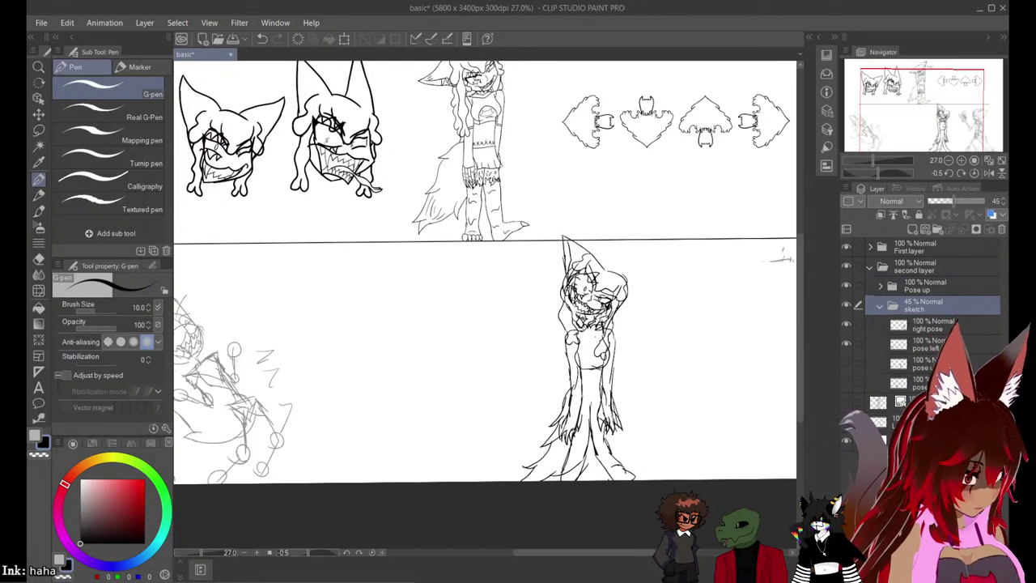
left_click(846, 363)
left_click(846, 383)
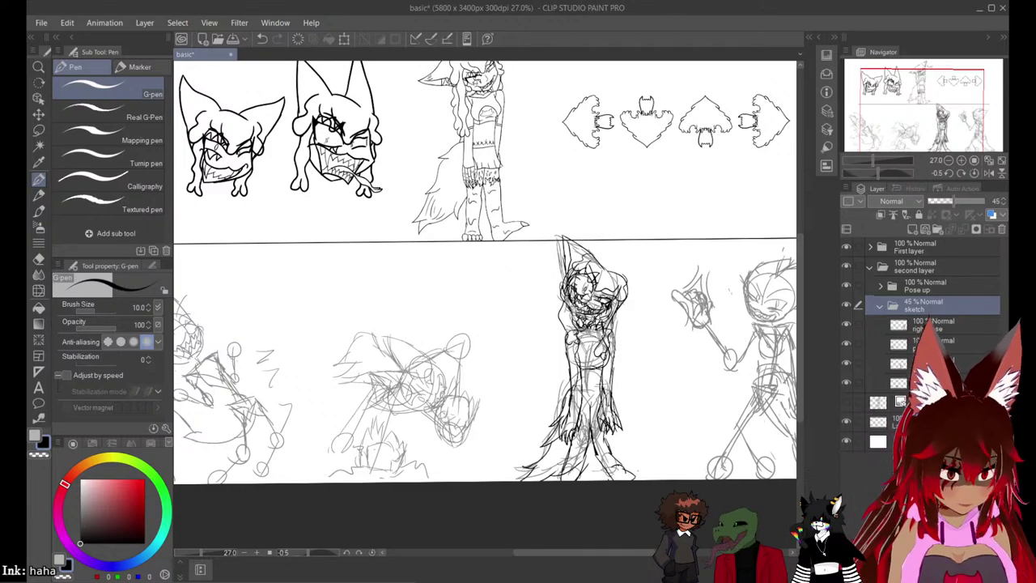
left_click(880, 305)
left_click_drag(954, 201, 985, 201)
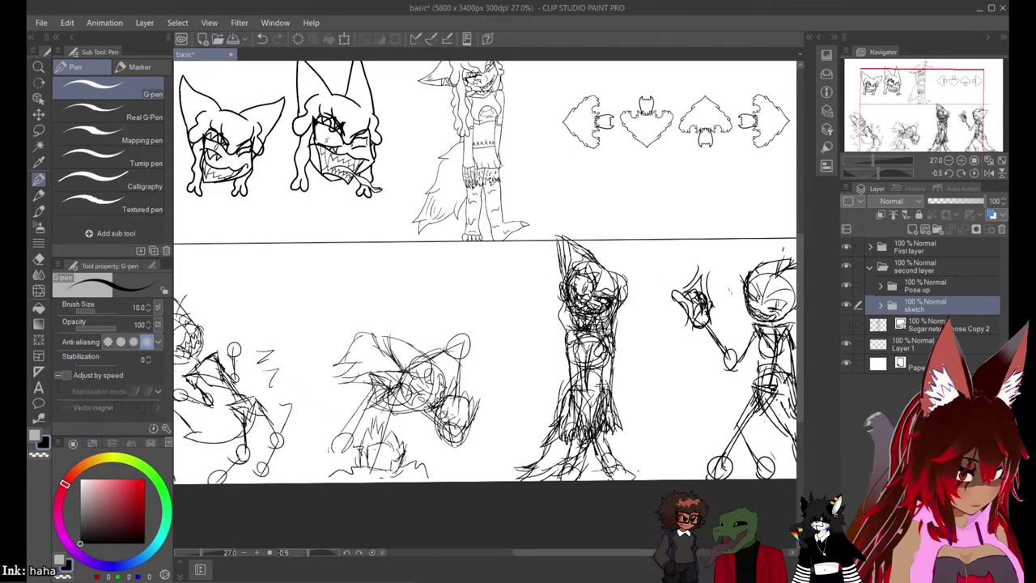
Hide the rough construction layer of the standing pose inside the sketch folder, collapse the folder and save the file.
left_click(879, 305)
left_click(846, 364)
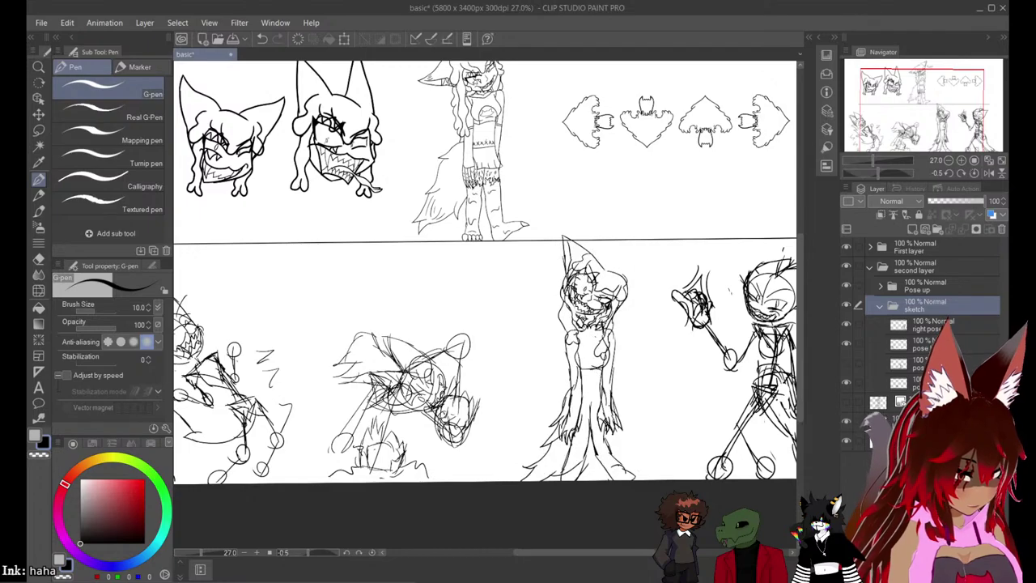
scroll(597, 350, "down", 4)
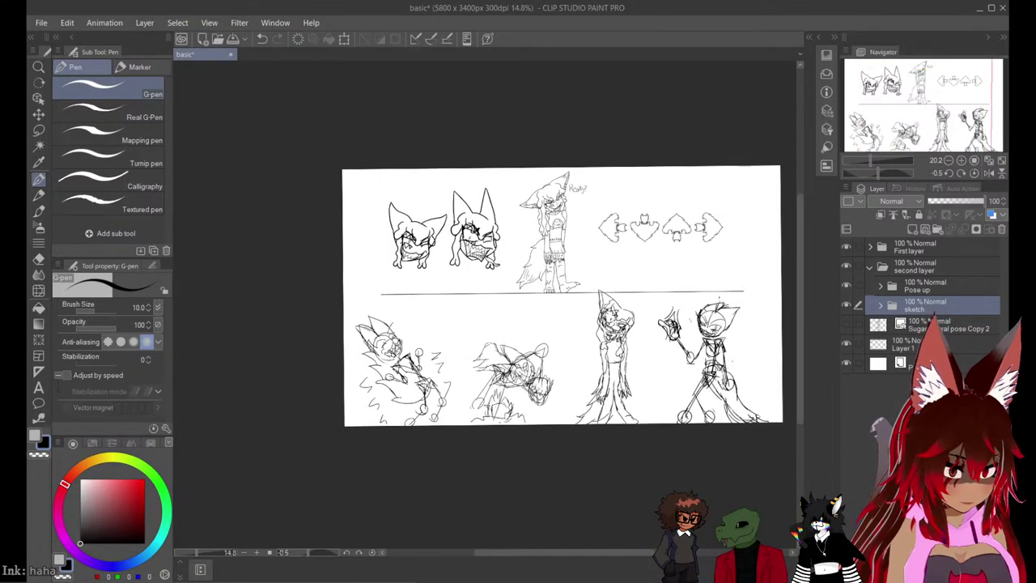
key("r")
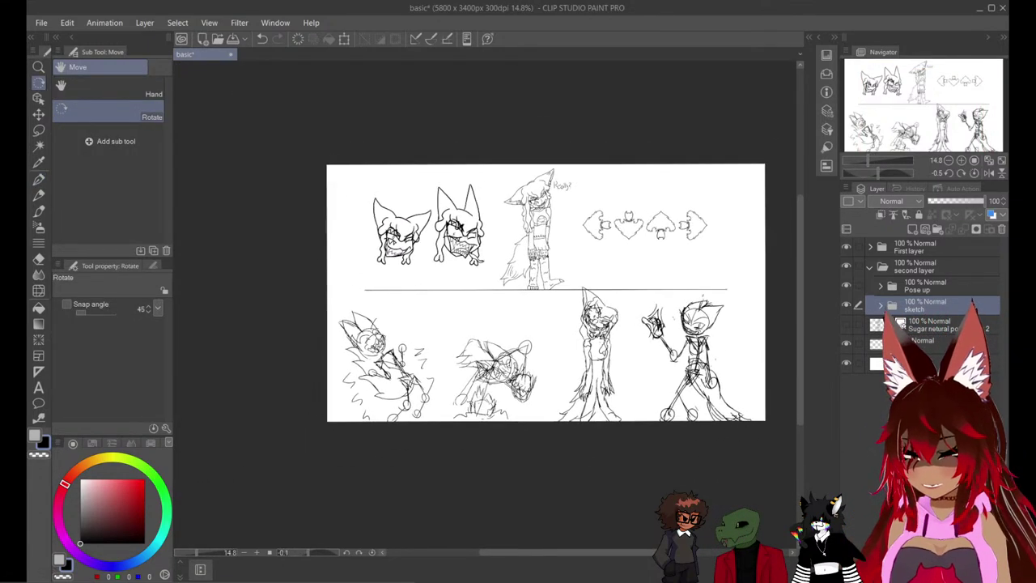
key("p")
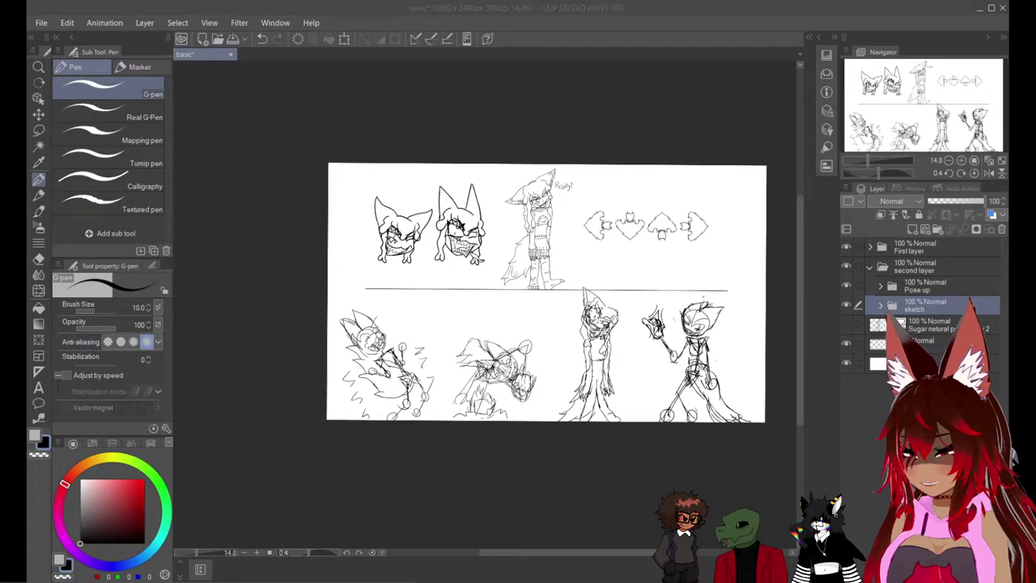
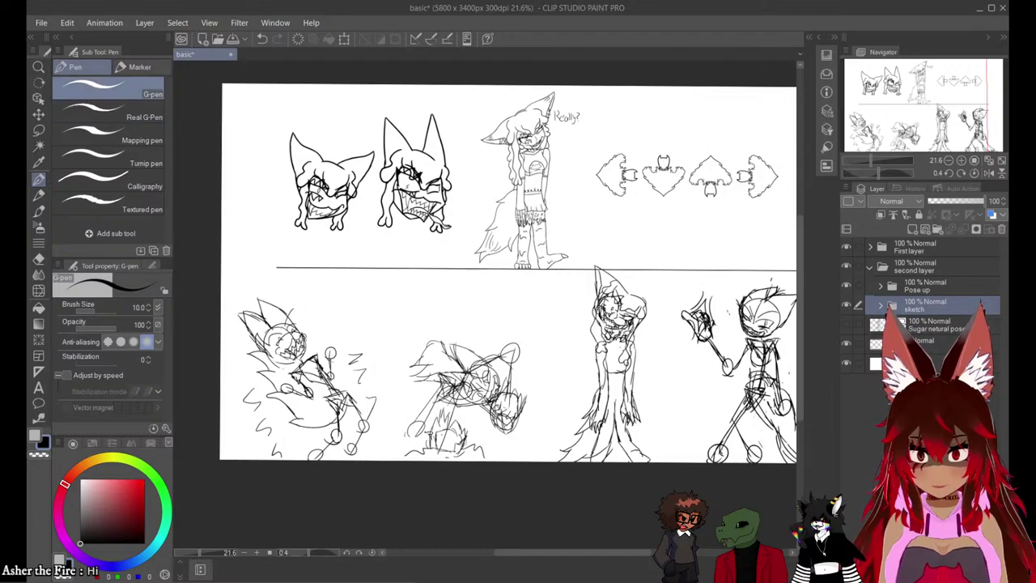
key("ctrl+s")
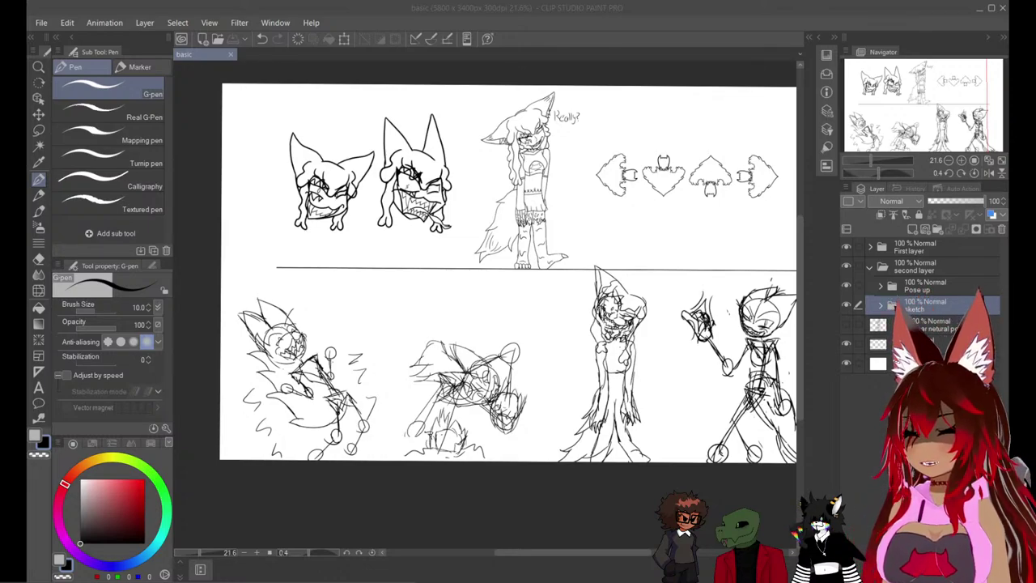
key("alt+Tab")
key("alt")
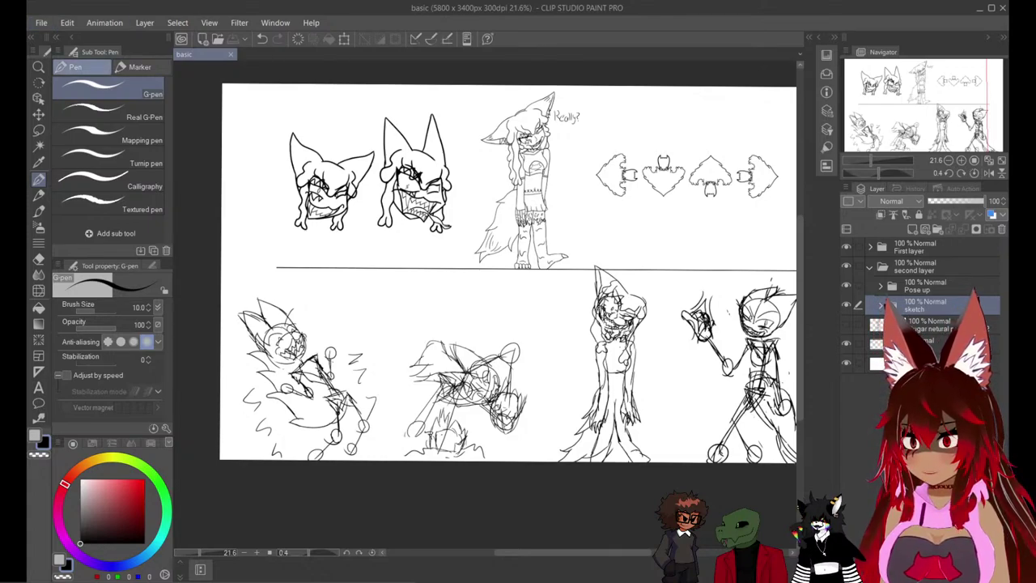
key("alt")
key("alt")
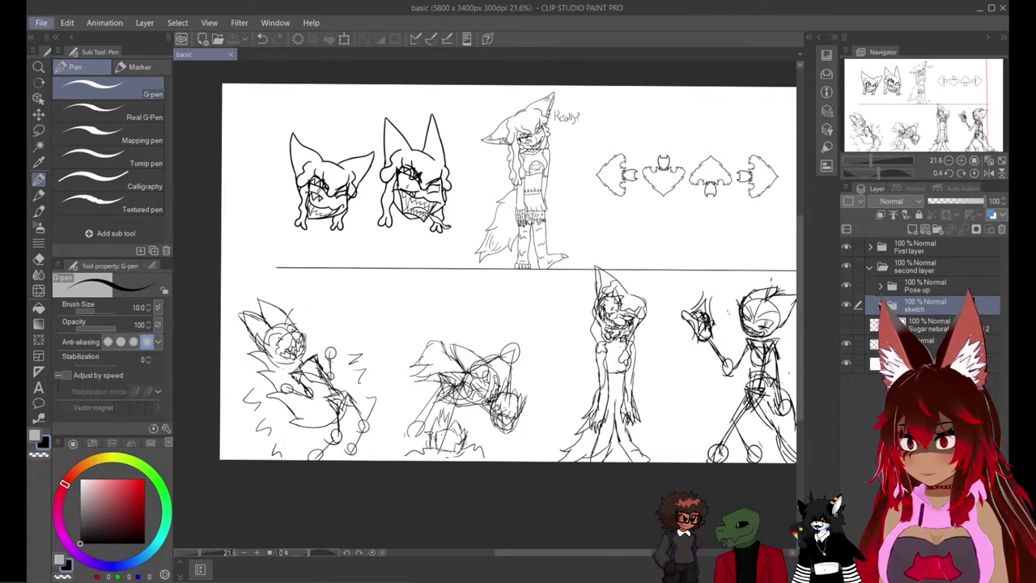
Create a blank 4000 x 3800 px illustration at 300 dpi and close the basic document.
key("alt+Tab")
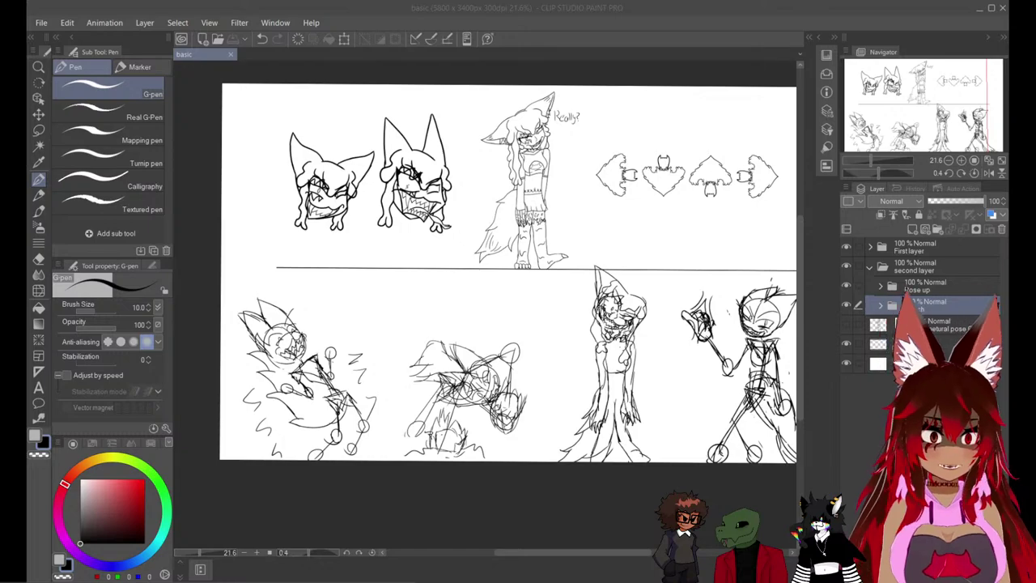
key("Return")
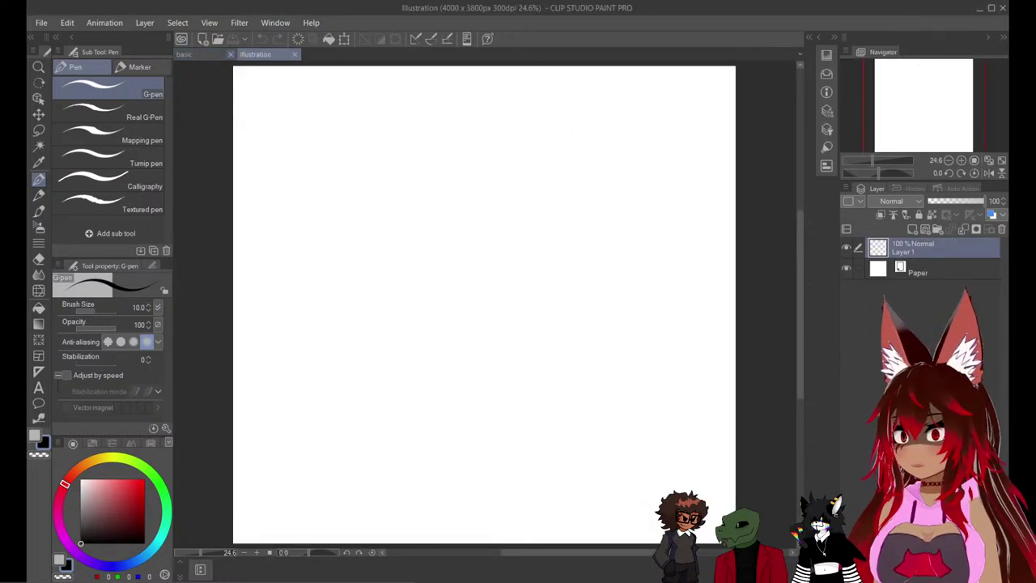
left_click(230, 54)
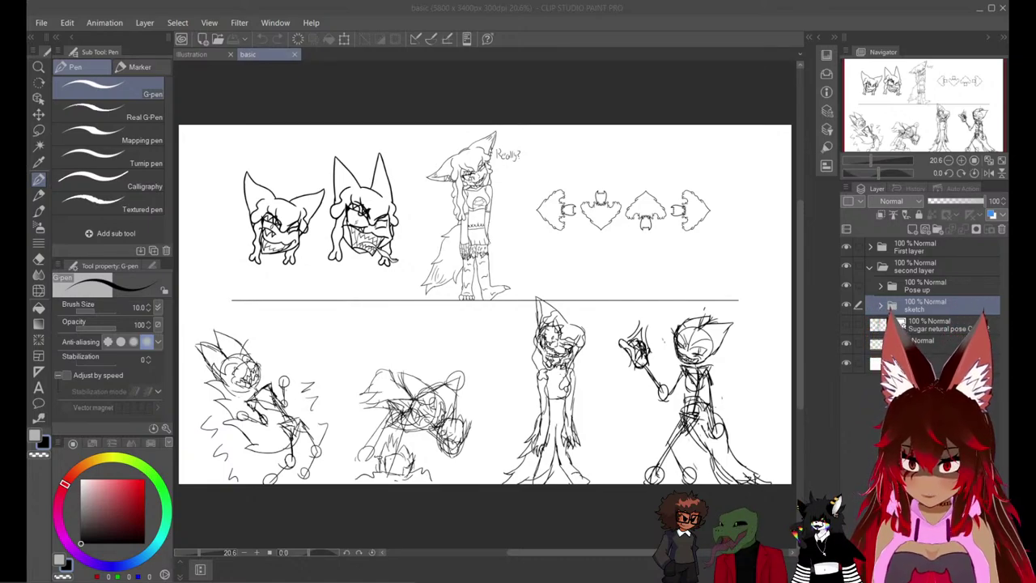
key("alt+Tab")
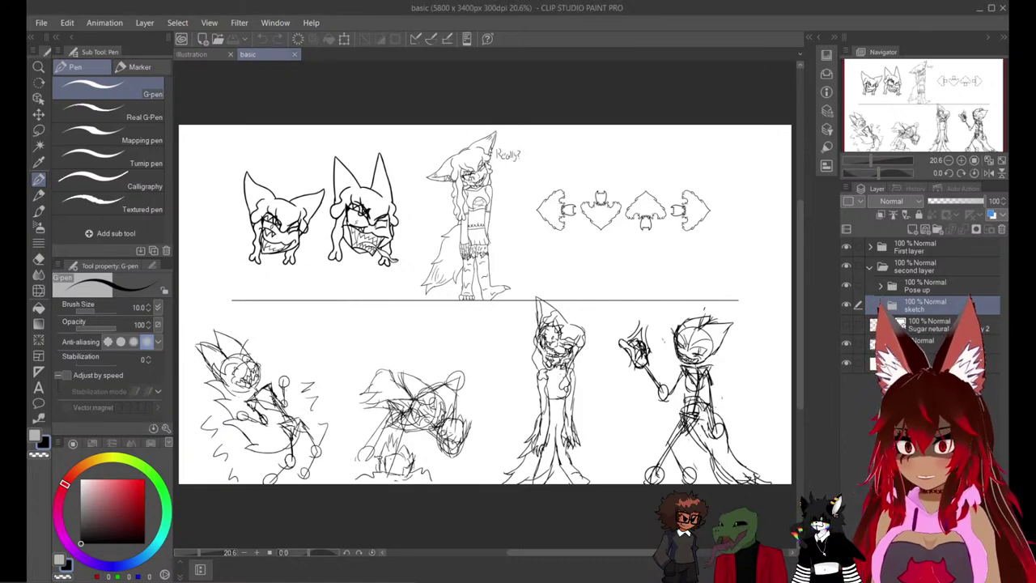
key("ctrl+w")
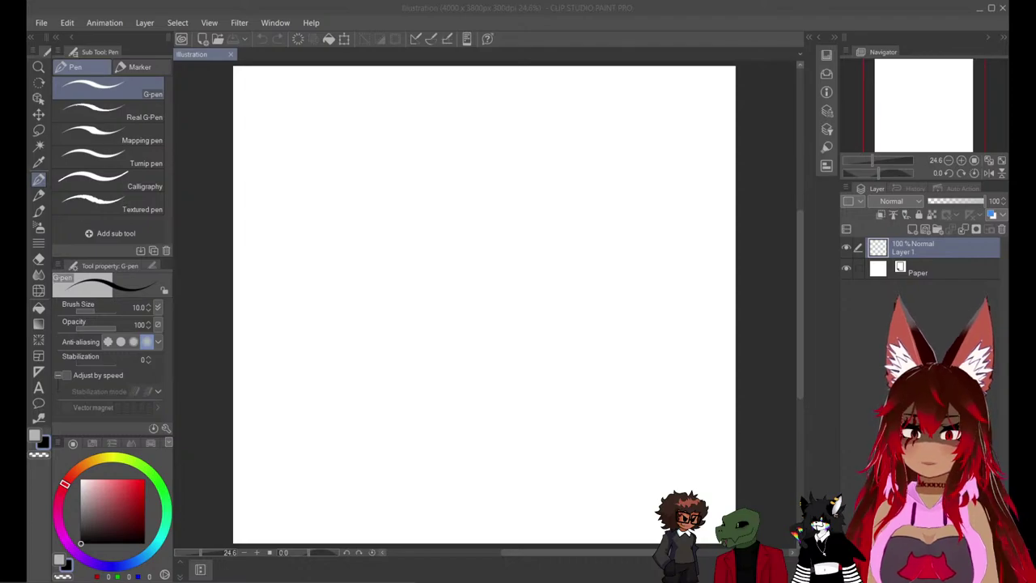
key("alt+Tab")
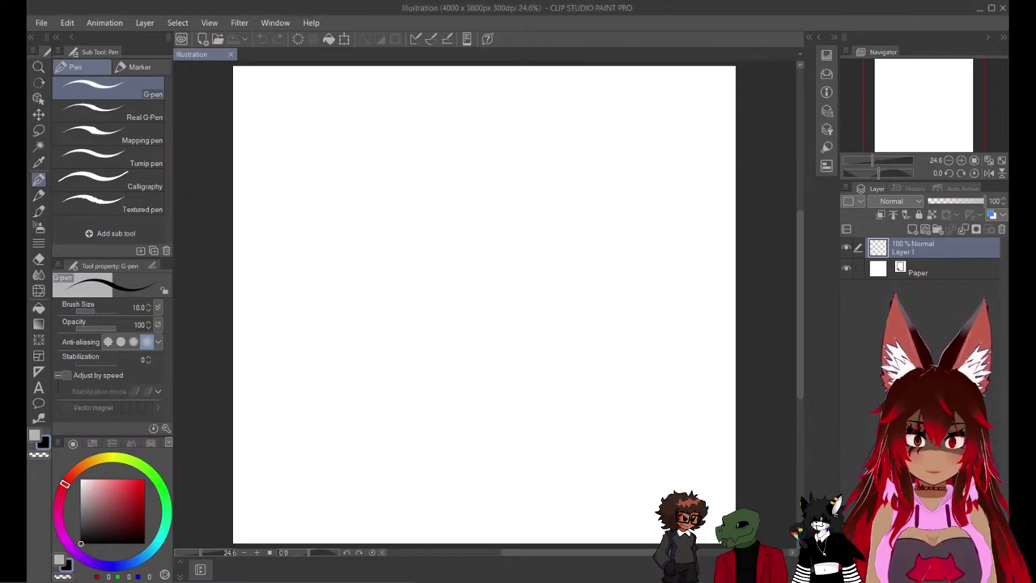
key("alt+Tab")
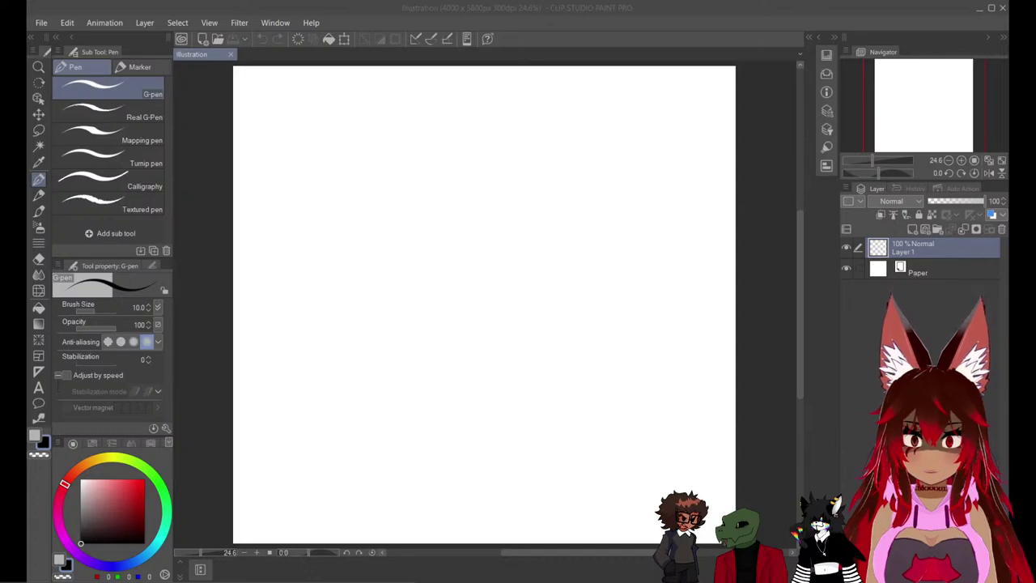
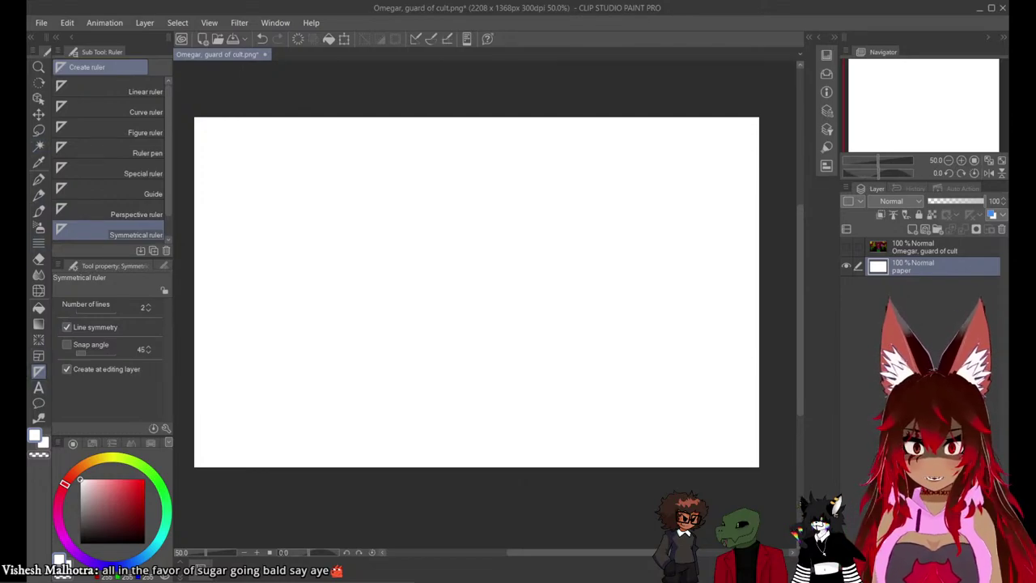
Try to place a vertical symmetrical ruler through the centre of the paper layer, redrawing it until the position looks right.
left_click_drag(457, 109, 457, 242)
key("ctrl+z")
left_click_drag(478, 108, 477, 242)
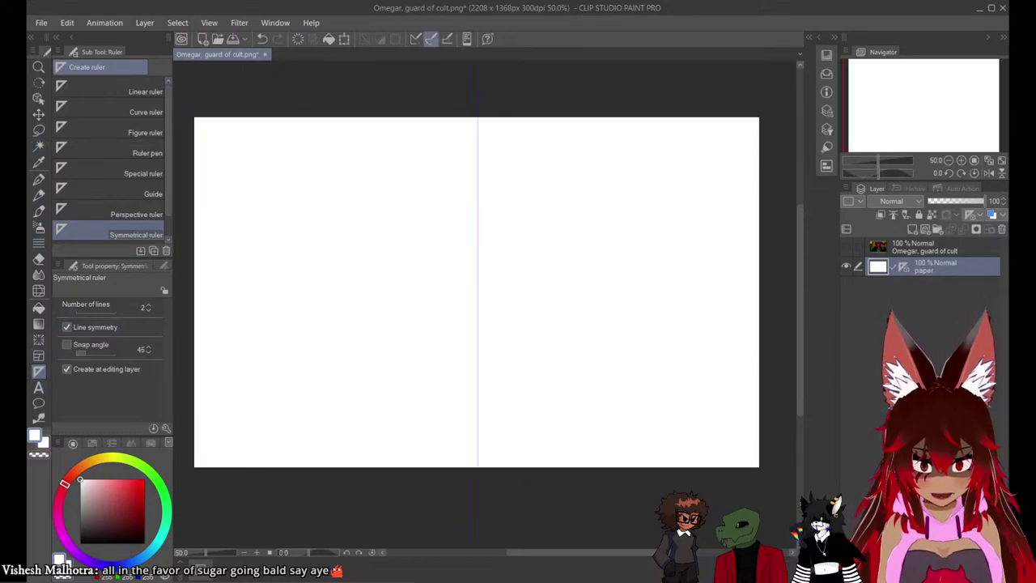
key("ctrl+z")
left_click_drag(468, 108, 469, 243)
key("ctrl+z")
left_click_drag(470, 108, 471, 243)
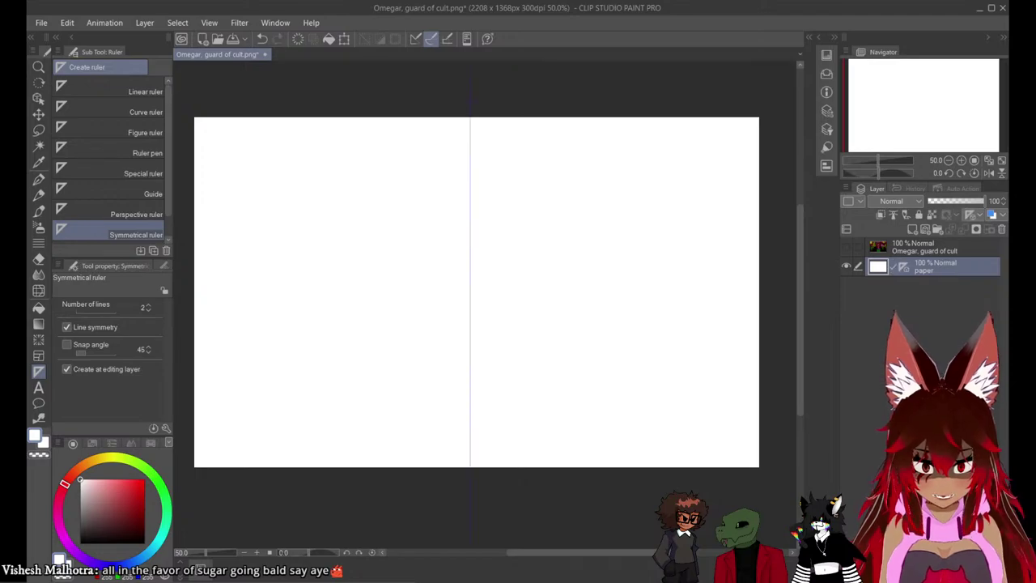
Switch the drawing colour to black and test the ruler's symmetry with short G-pen strokes at the canvas's side edges.
key("p")
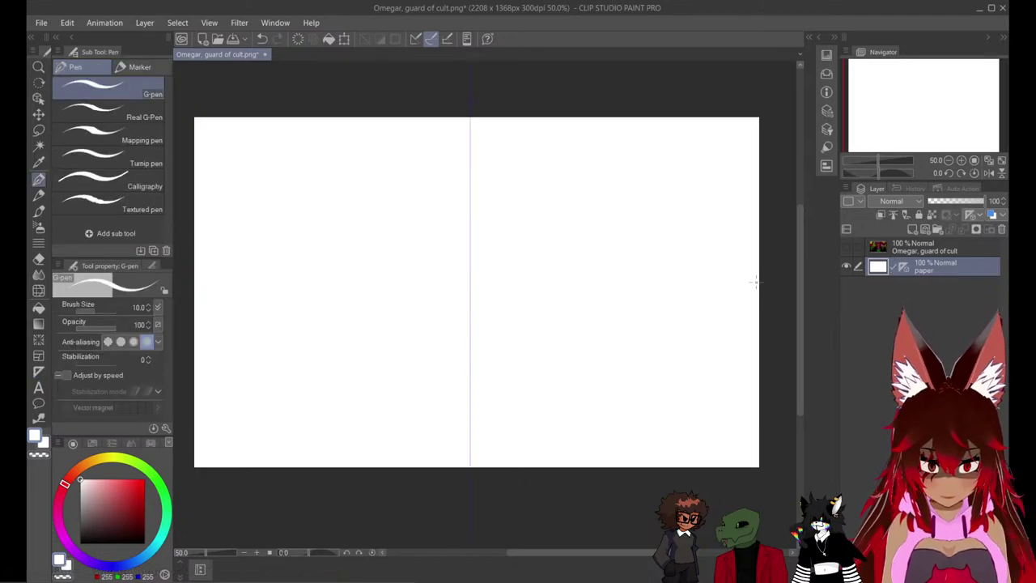
key("x")
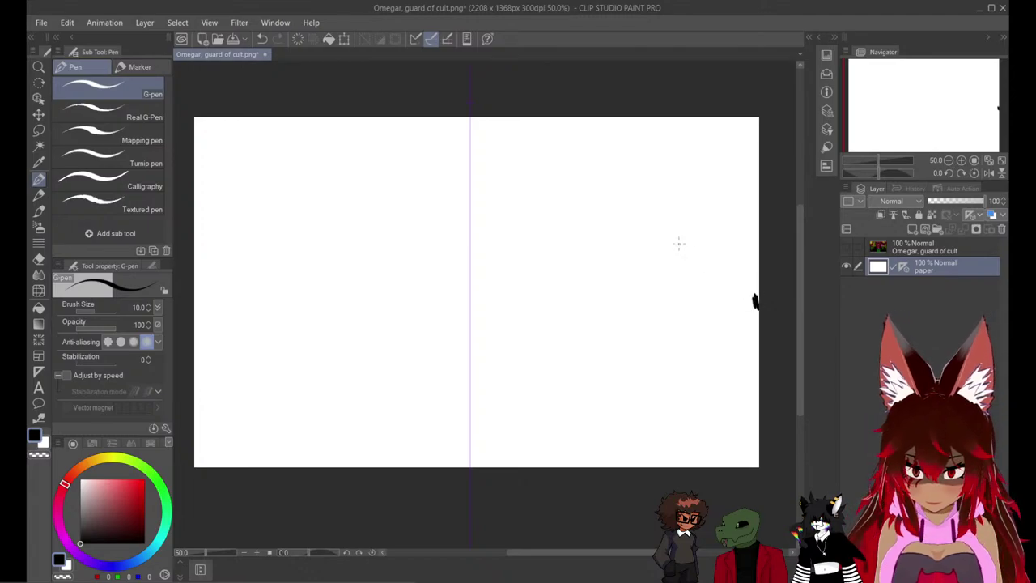
key("ctrl+z")
left_click_drag(193, 305, 195, 315)
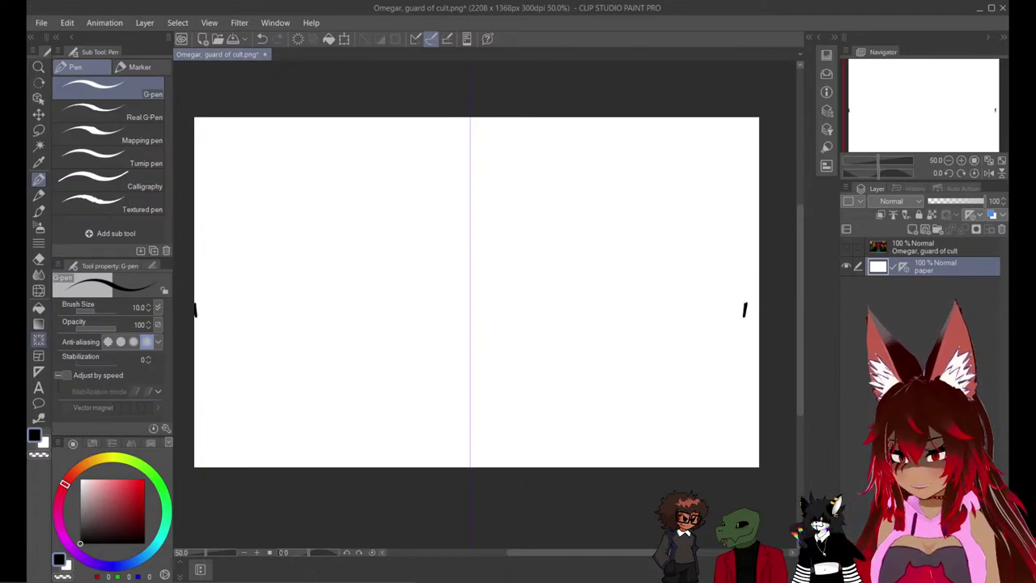
Undo the test mark and ruler, redraw the vertical symmetrical ruler slightly further right, and test it with an edge stroke.
left_click(38, 371)
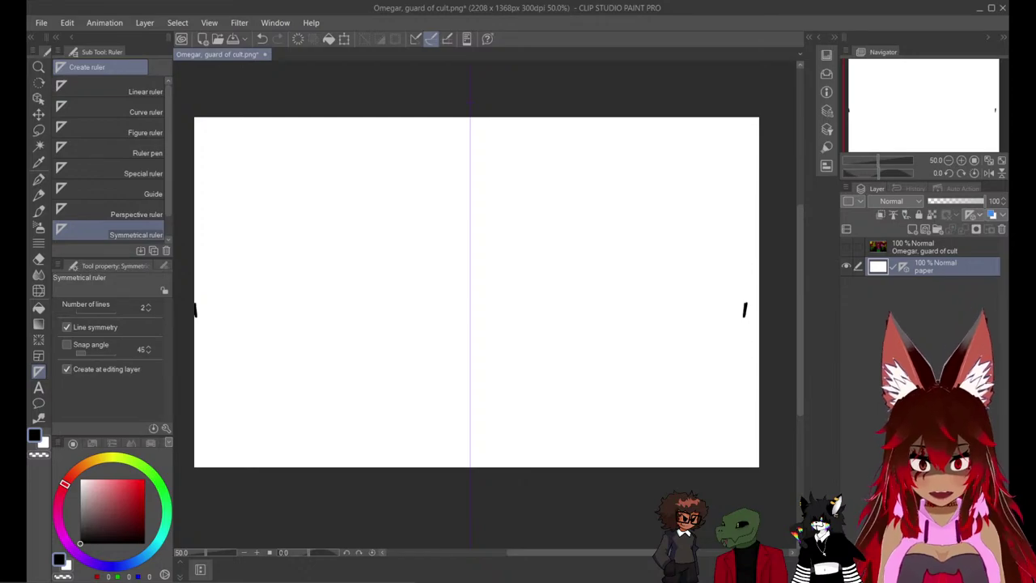
key("ctrl+z")
key("ctrl+z")
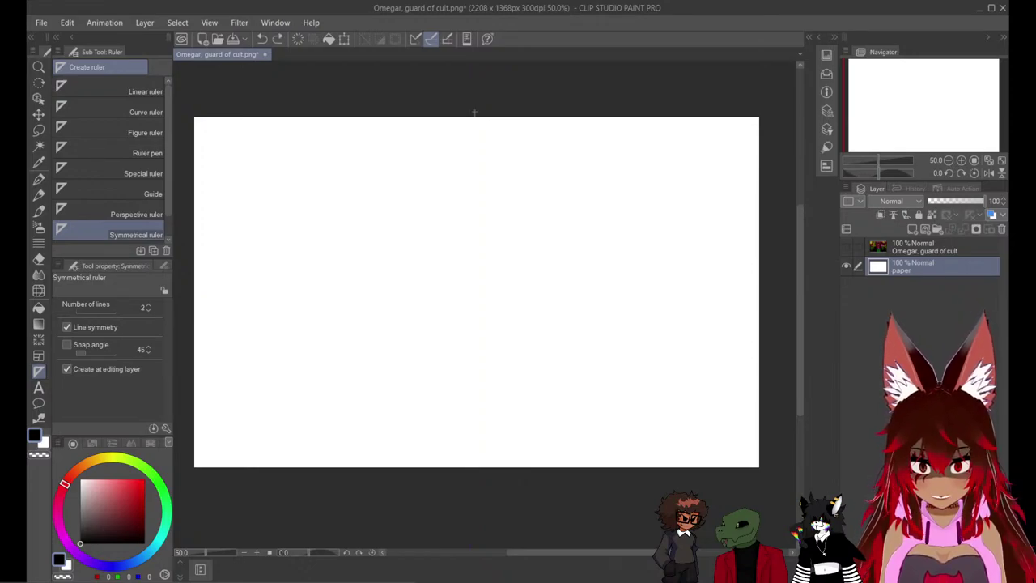
left_click_drag(474, 113, 475, 462)
key("p")
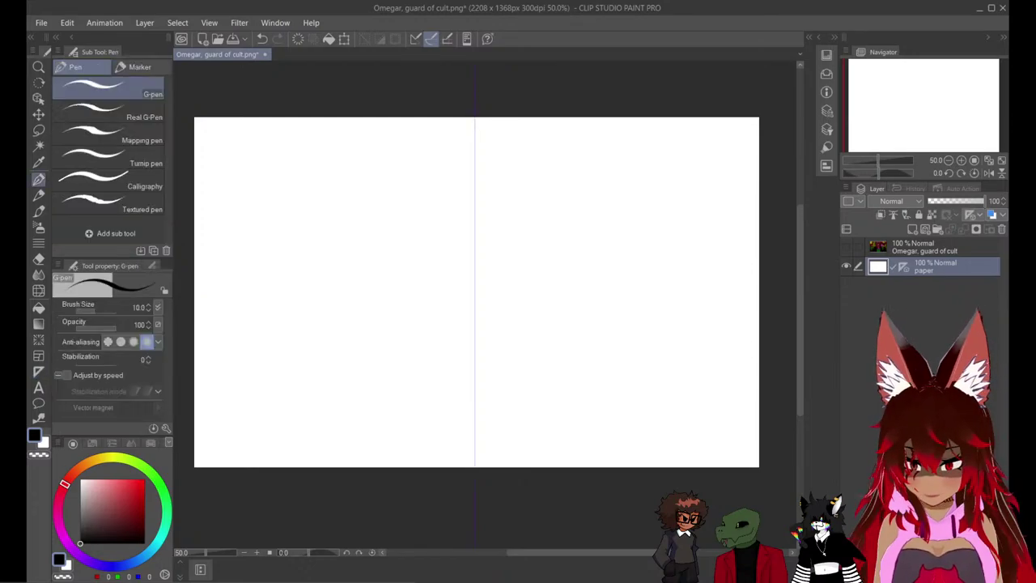
left_click_drag(194, 331, 196, 323)
key("ctrl+z")
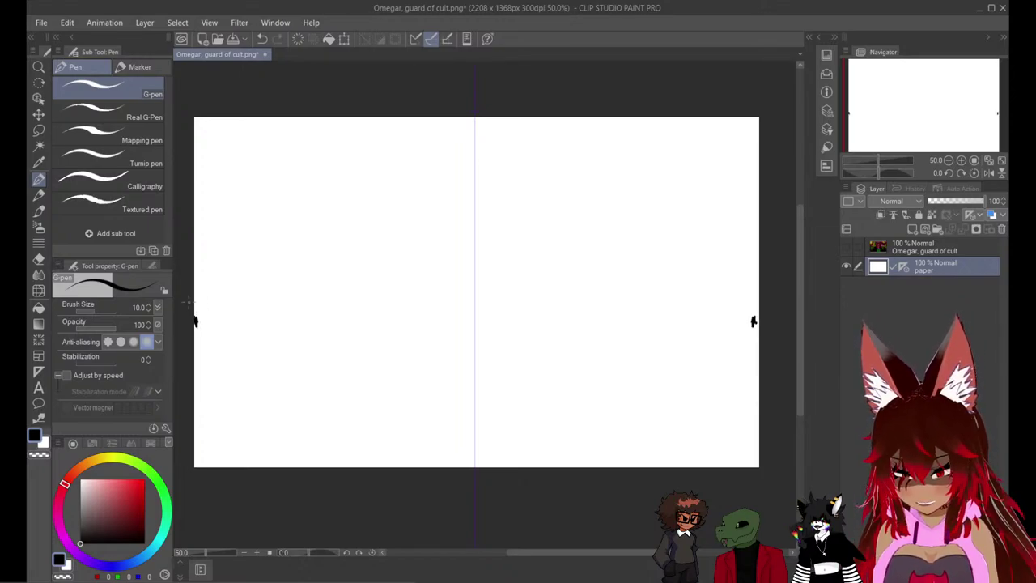
Replace the symmetry line with a more precisely placed vertical symmetrical ruler, starting at the middle of the canvas's upper edge.
scroll(449, 118, "up", 5)
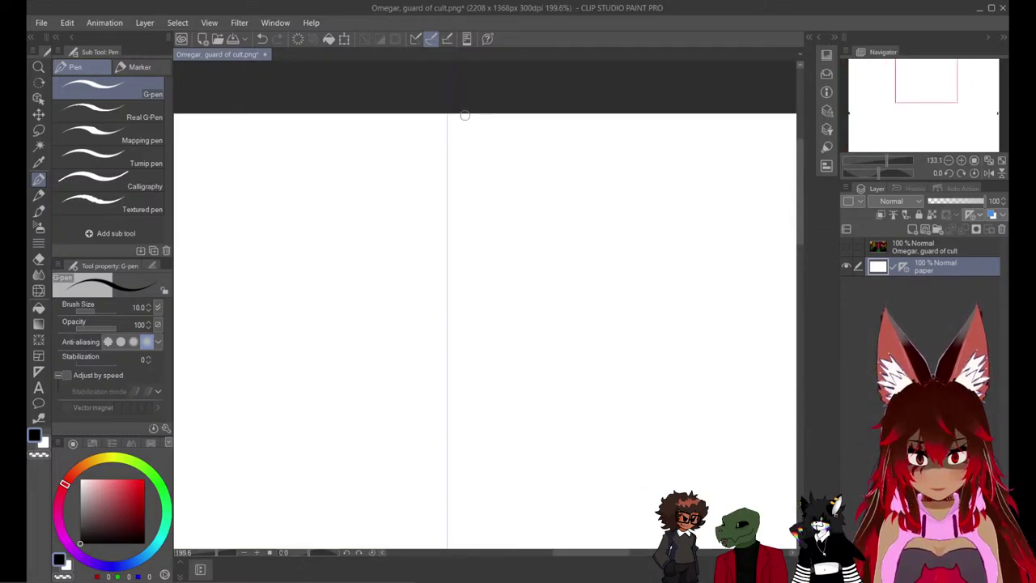
left_click(38, 371)
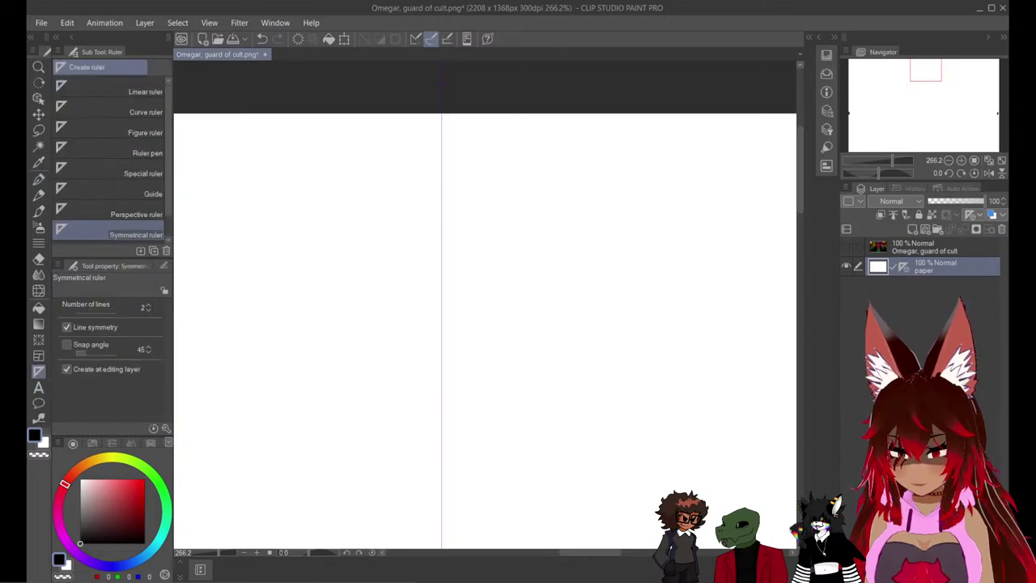
key("ctrl+z")
left_click_drag(446, 111, 447, 405)
scroll(447, 405, "down", 2)
scroll(447, 407, "down", 4)
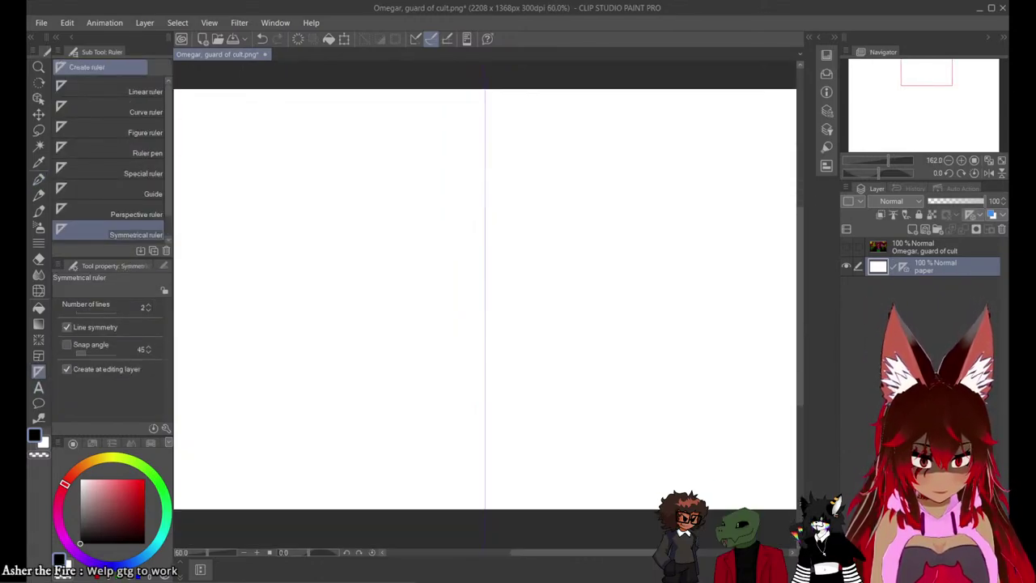
Check the ruler's centring with a short G-pen stroke at the canvas's left edge.
key("p")
scroll(574, 285, "down", 1)
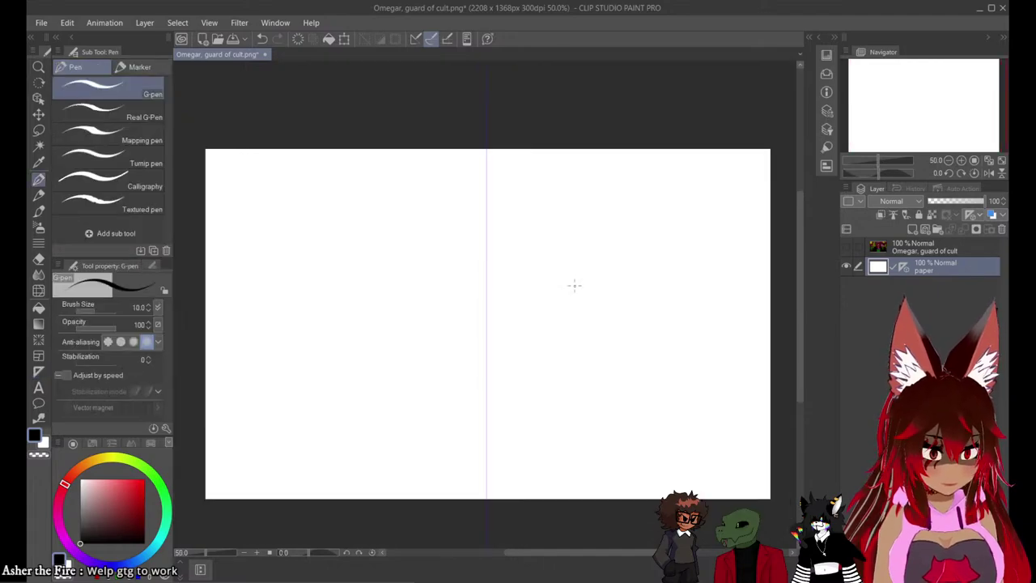
left_click_drag(208, 350, 207, 345)
key("ctrl+z")
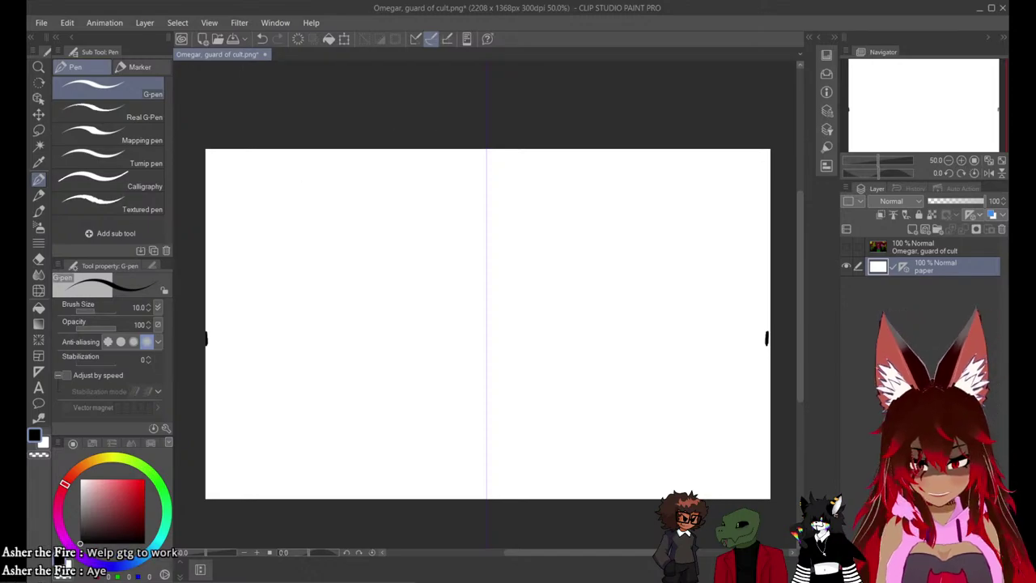
Remove the test mark and existing ruler, and place a new vertical symmetrical ruler slightly right of the previous line.
left_click(38, 371)
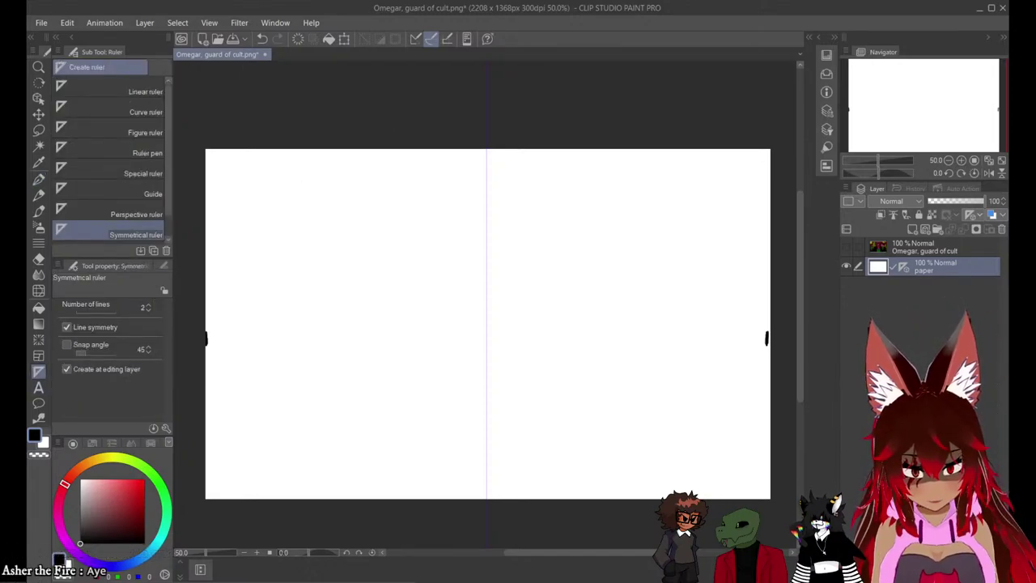
left_click_drag(488, 139, 489, 193)
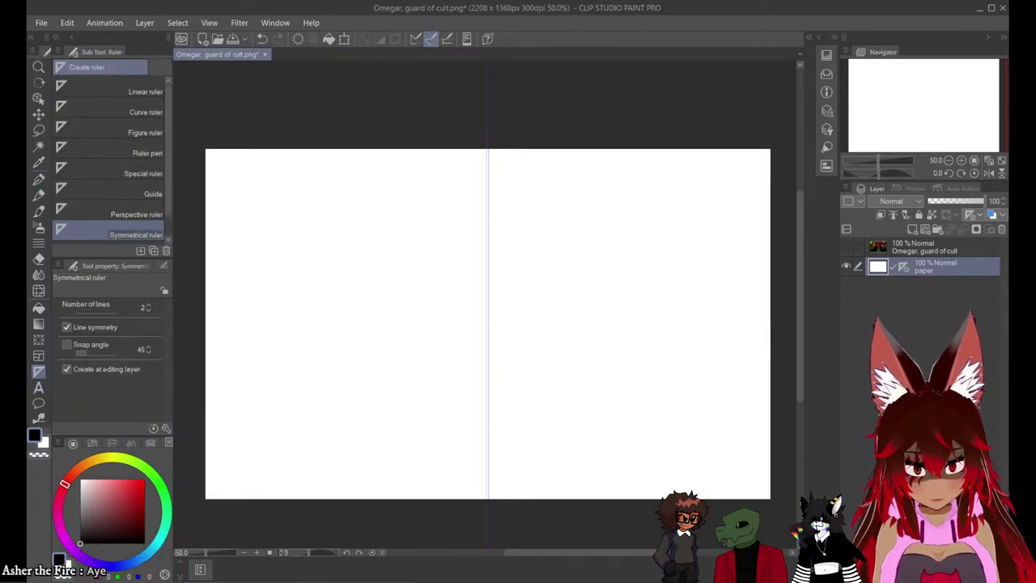
key("ctrl+z")
key("ctrl+z")
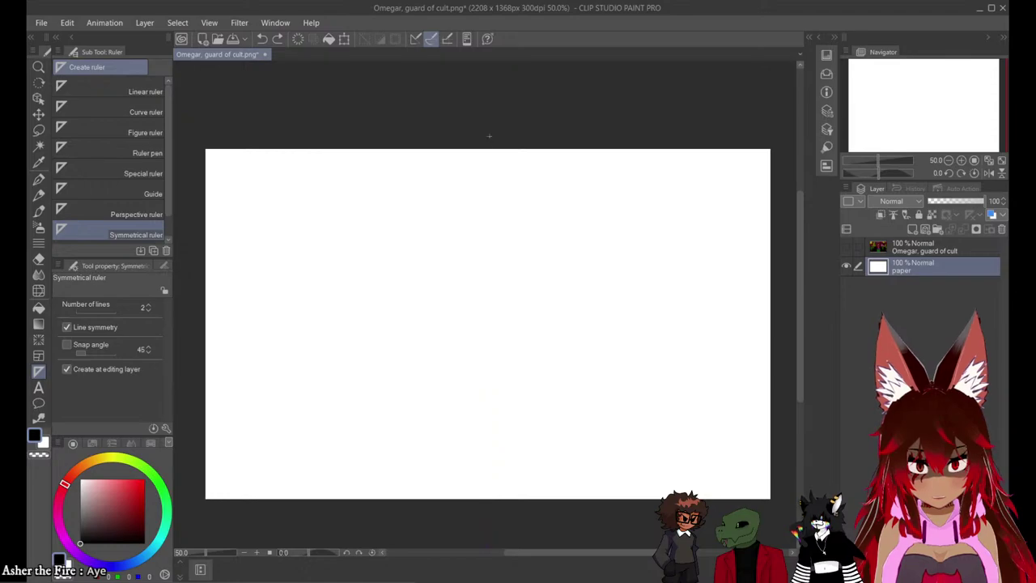
left_click_drag(490, 136, 490, 193)
Test the new ruler's mirroring with short G-pen strokes at the left and right edges of the canvas.
key("p")
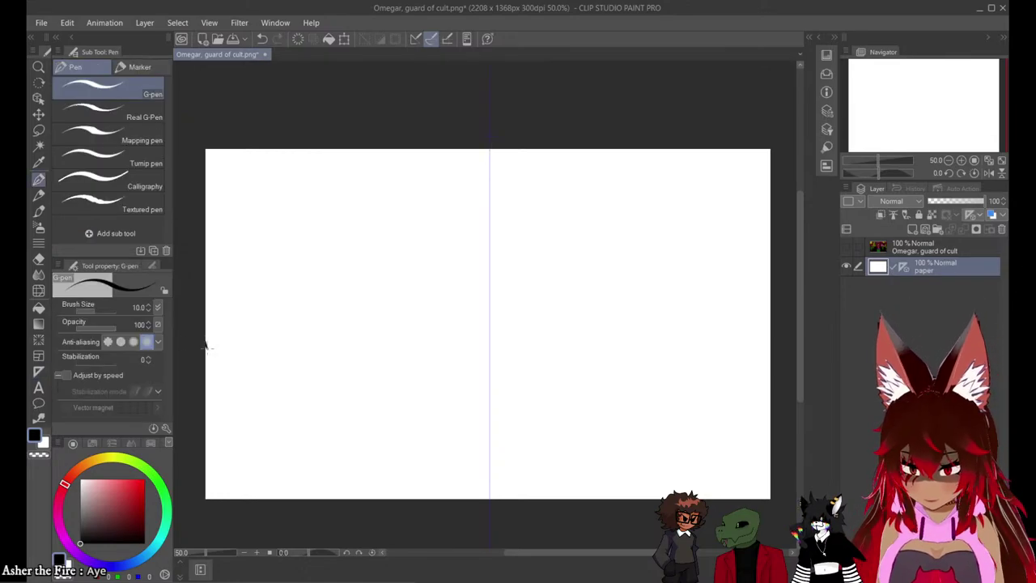
left_click_drag(205, 347, 207, 335)
key("ctrl+z")
left_click_drag(769, 326, 769, 336)
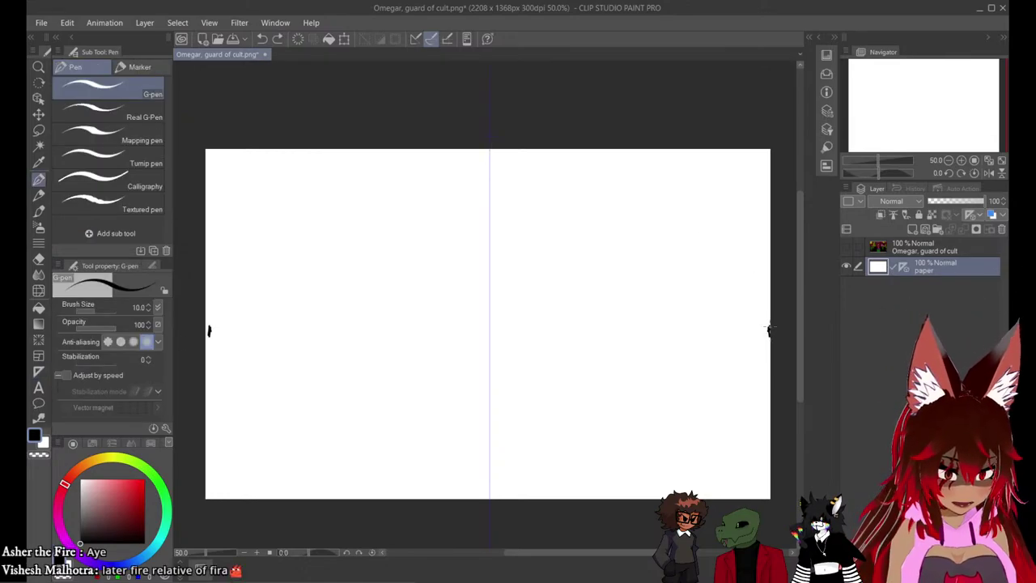
Undo the mirrored test marks at the canvas edges.
key("ctrl+z")
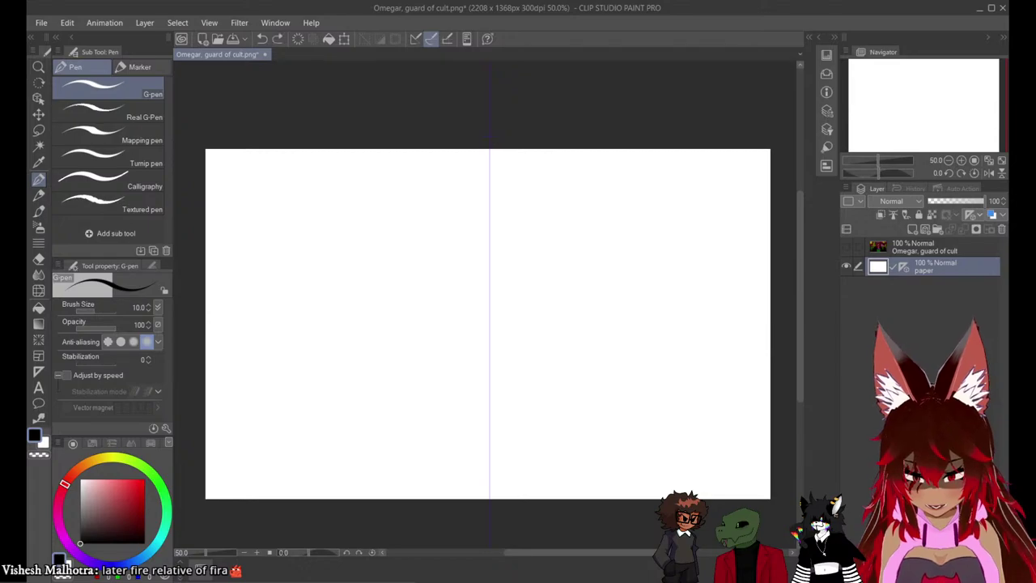
key("u")
left_click_drag(488, 139, 492, 144)
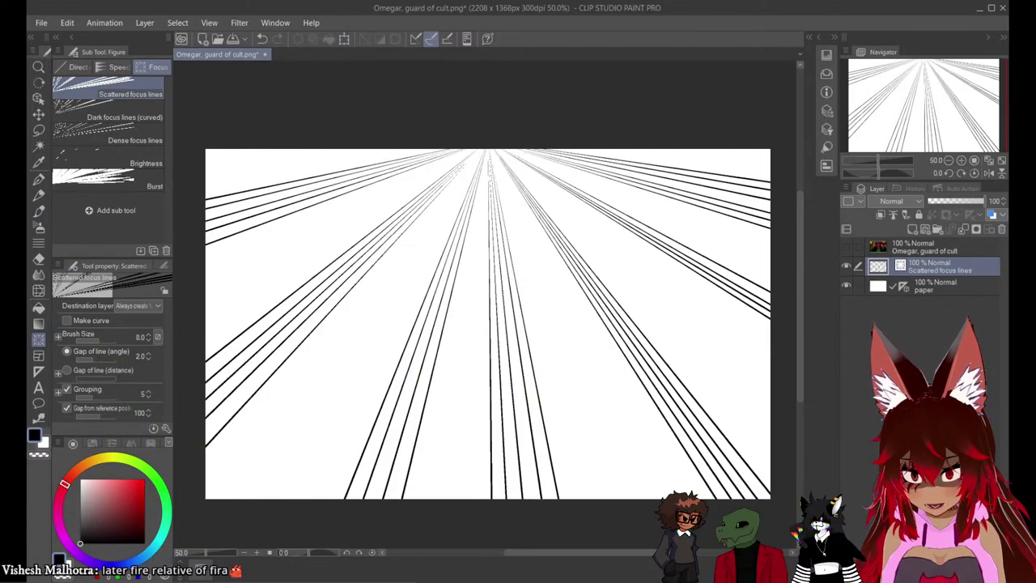
key("ctrl+z")
Redraw the vertical symmetrical ruler slightly left of the previous line, running down from the middle of the canvas's upper edge.
key("u")
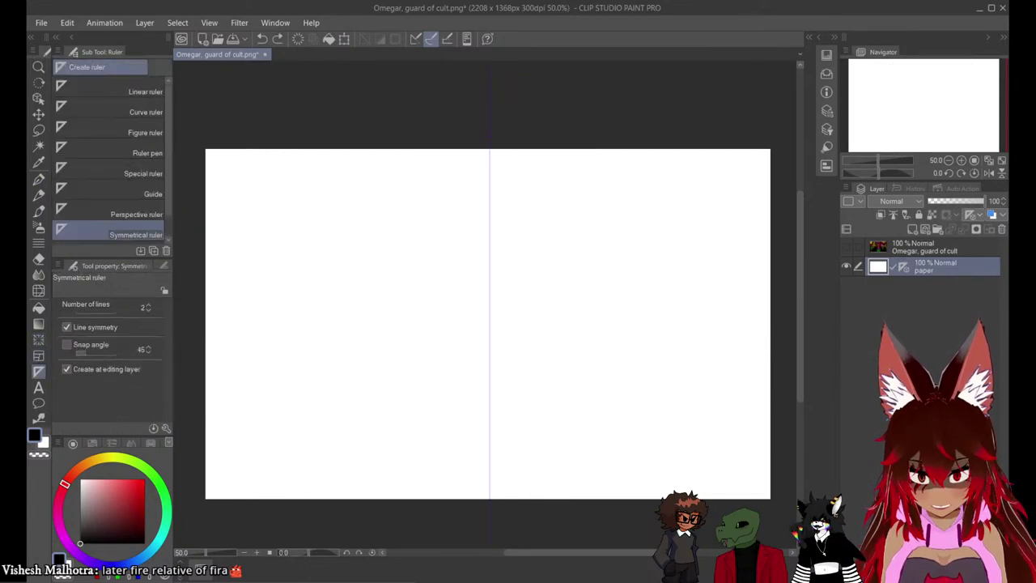
scroll(492, 167, "up", 2)
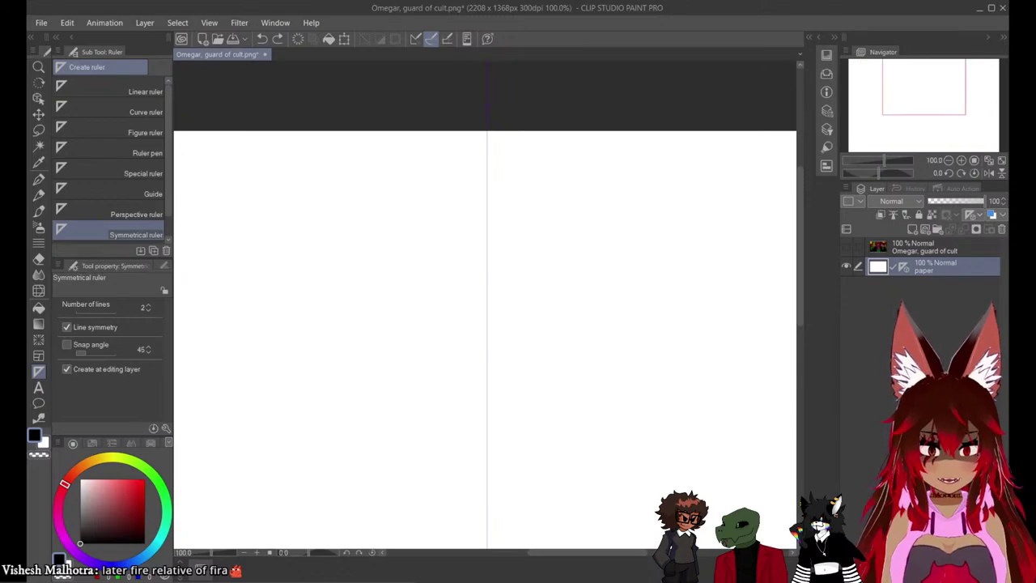
left_click_drag(484, 122, 488, 507)
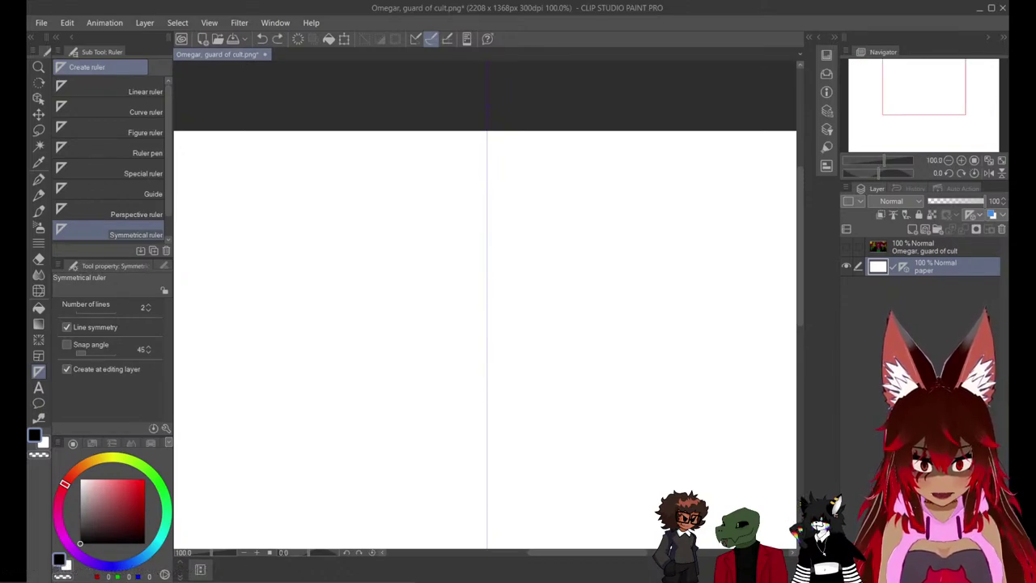
key("ctrl+z")
left_click_drag(482, 119, 482, 421)
scroll(718, 306, "down", 4)
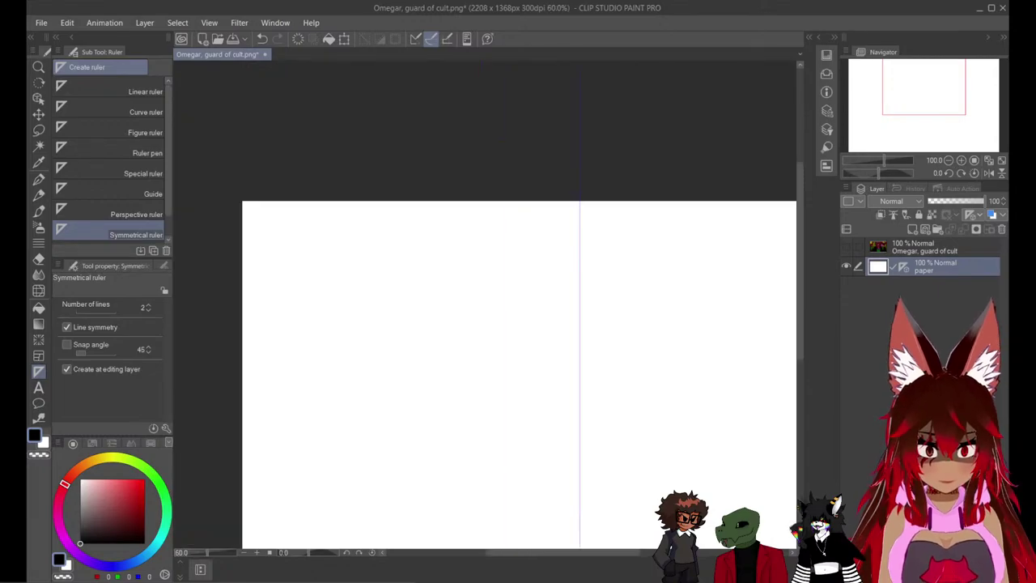
key("ctrl+minus")
key("ctrl+minus")
Test the ruler's centring with a short G-pen stroke at the canvas's left edge, and undo the mark.
key("p")
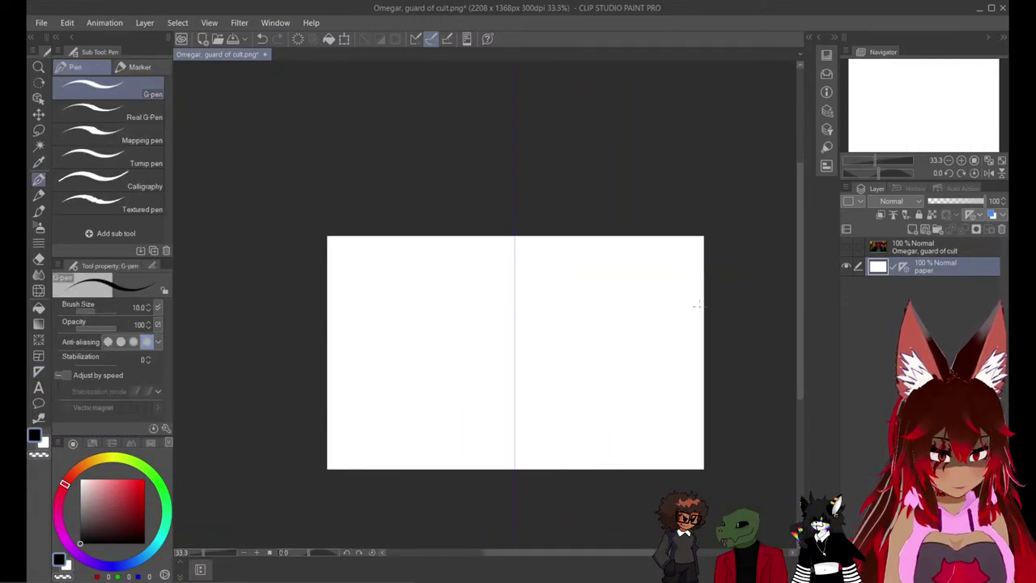
key("ctrl+z")
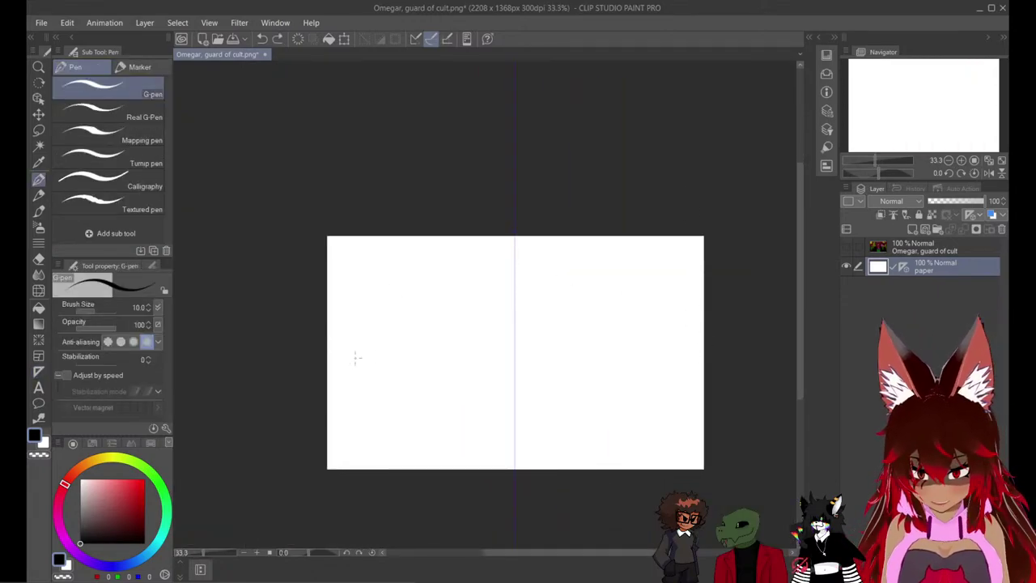
left_click_drag(330, 350, 328, 337)
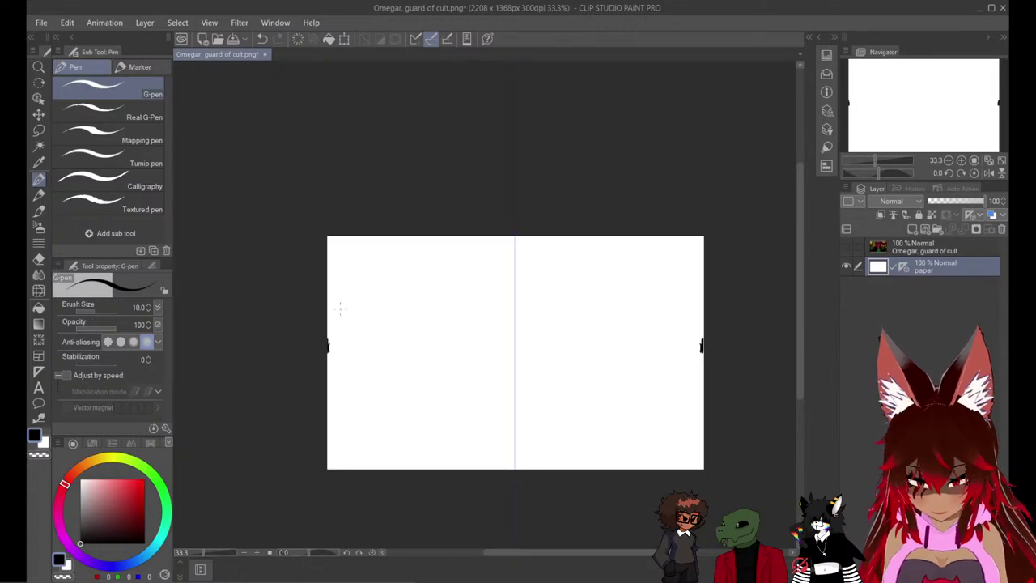
key("ctrl+z")
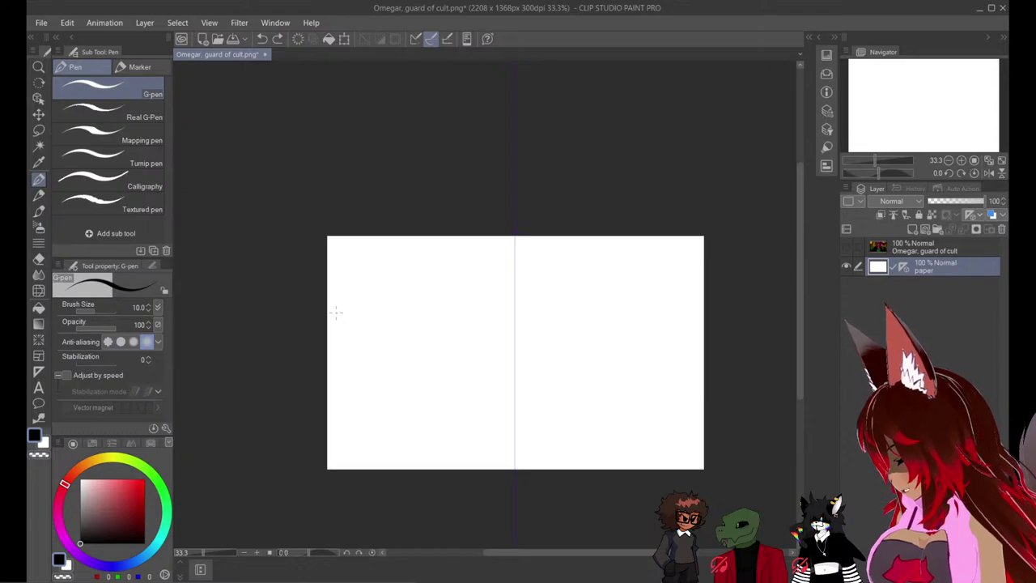
Create a layer folder above the character sheet layer and name it "sketch]".
scroll(590, 370, "up", 1)
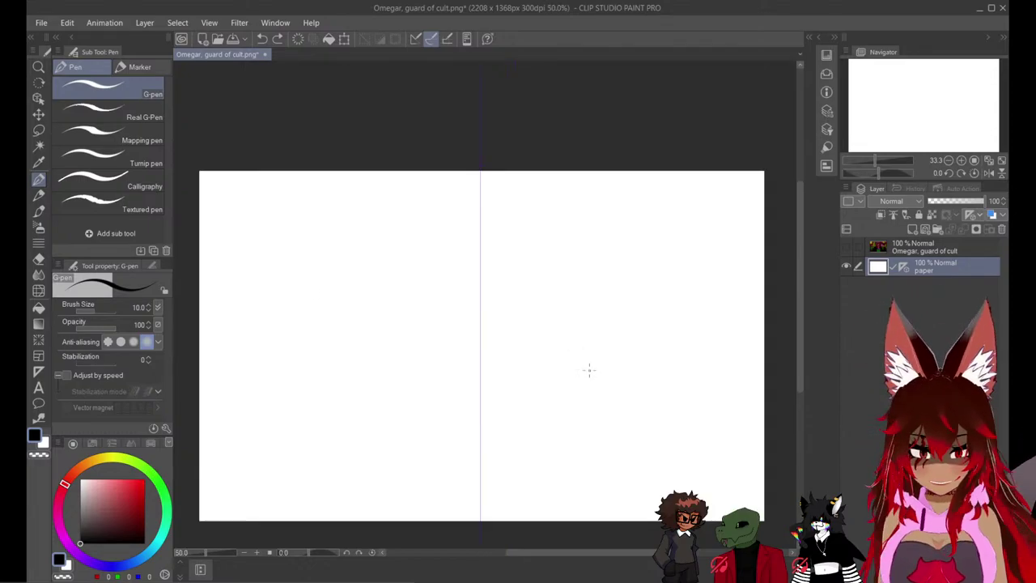
left_click(935, 246)
left_click(938, 229)
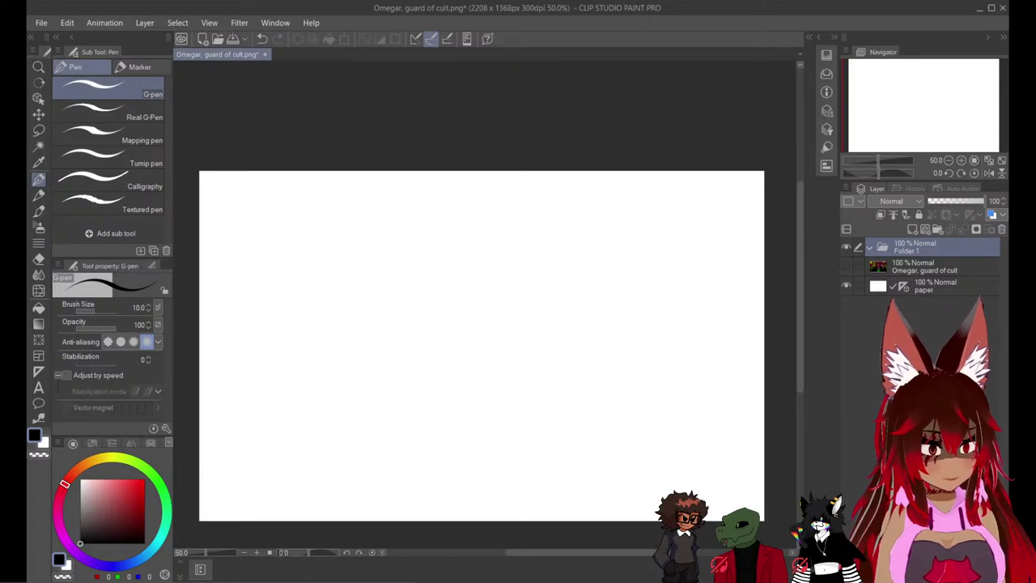
type("sketch]")
key("Return")
scroll(607, 241, "down", 1)
scroll(560, 301, "up", 1)
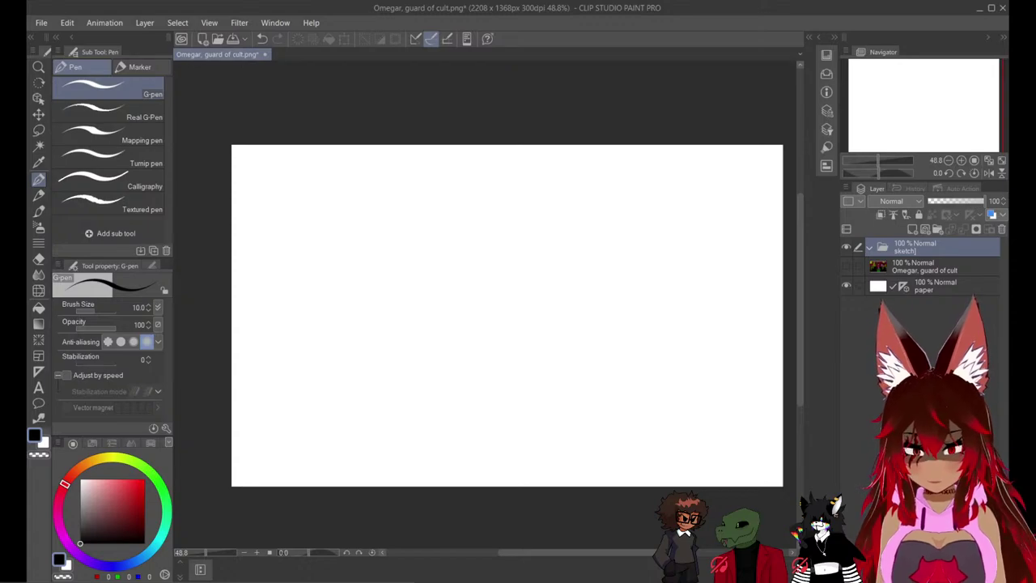
Set the G-pen size to 15 and add a new layer named "plateforms" inside the sketch folder.
key("]")
key("]")
key("ctrl+shift+n")
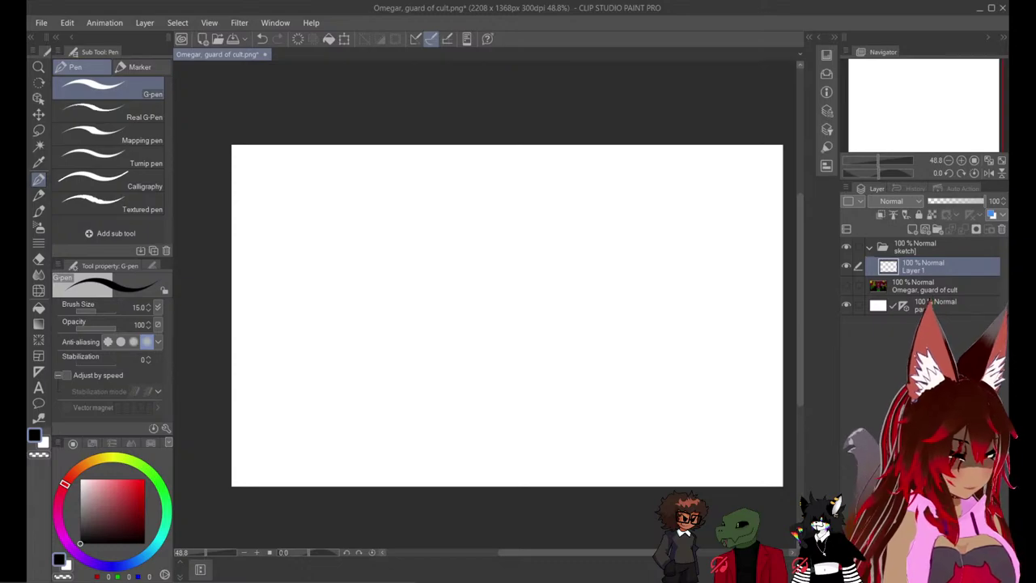
type("blareforms")
key("Return")
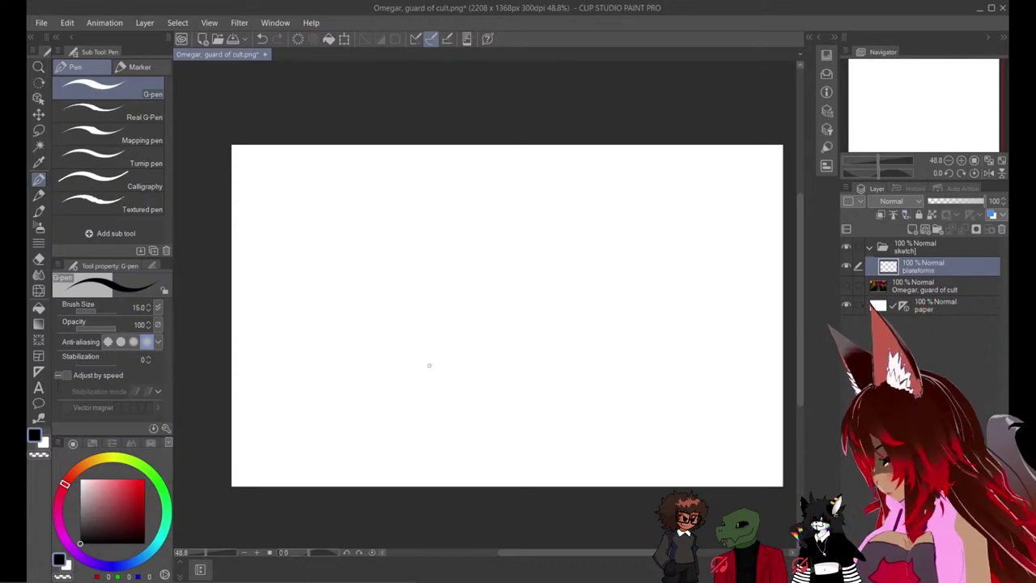
Undo the unmirrored trial stroke, move the symmetry ruler from the paper layer to the sketch folder, and reselect the plateforms layer.
mouse_move(473, 379)
left_mouse_down()
mouse_move(491, 375)
mouse_move(447, 368)
left_mouse_up()
key("ctrl+z")
key("ctrl+z")
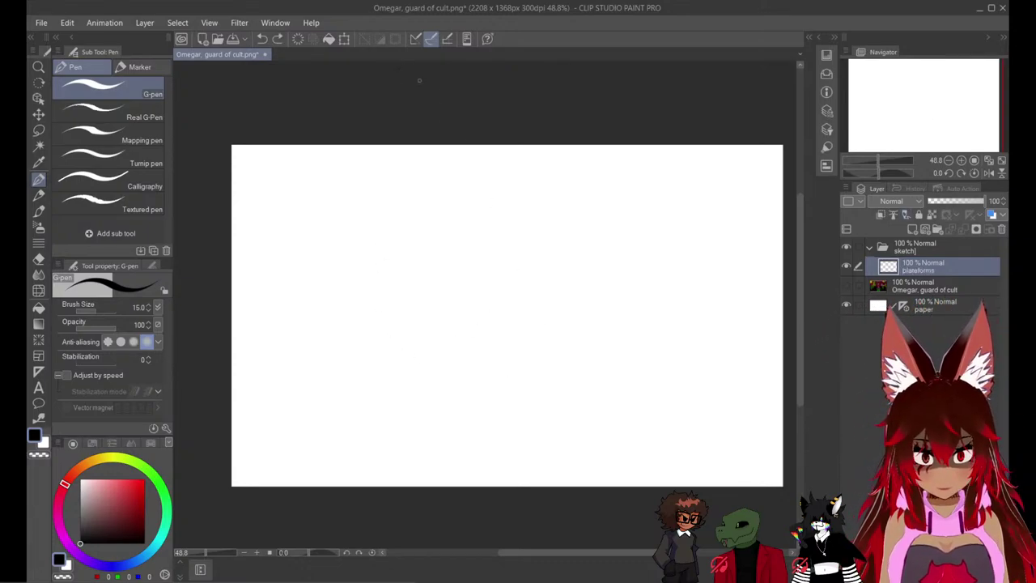
left_click_drag(903, 305, 923, 247)
left_click(931, 266)
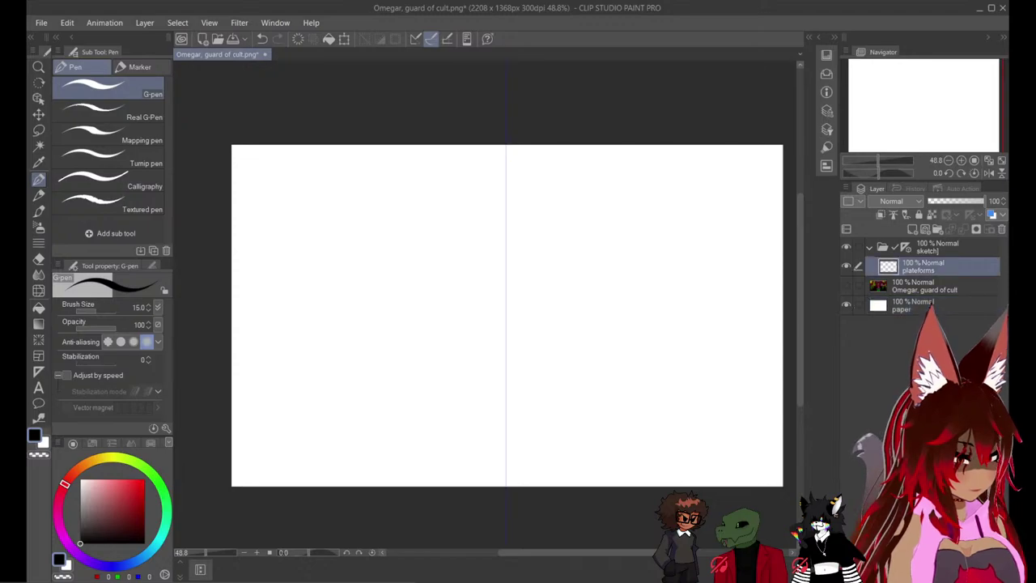
Try to sketch a rounded oval platform centred on the symmetry line.
mouse_move(477, 319)
left_mouse_down()
mouse_move(522, 296)
mouse_move(488, 295)
left_mouse_up()
key("ctrl+z")
left_click_drag(477, 299, 550, 378)
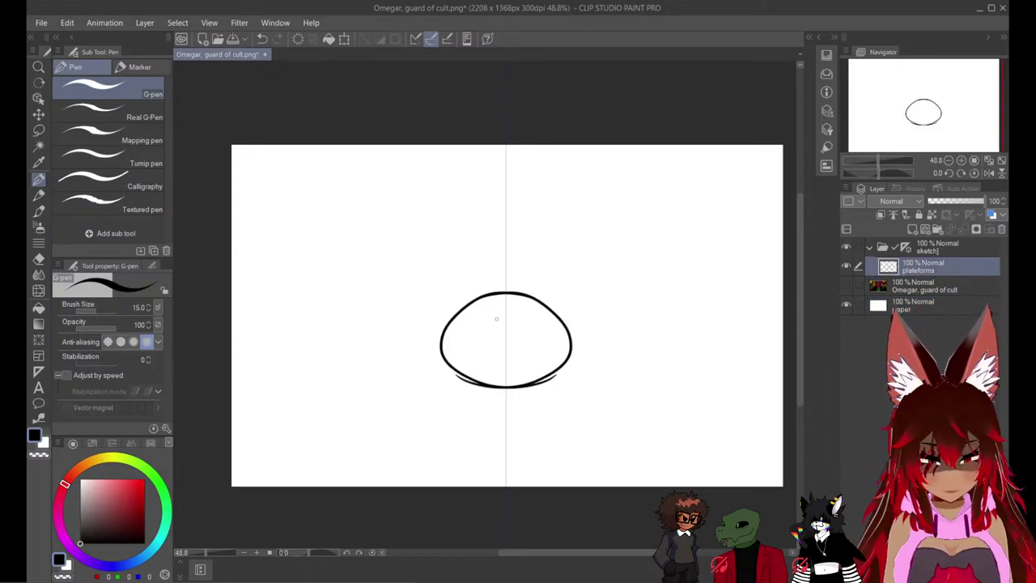
key("ctrl+z")
mouse_move(456, 358)
left_mouse_down()
mouse_move(557, 319)
mouse_move(558, 304)
left_mouse_up()
key("ctrl+z")
Try to sketch a flatter dome-shaped platform and near-vertical mirrored side lines in the lower half of the canvas.
left_click_drag(449, 324, 572, 349)
left_click_drag(442, 351, 528, 344)
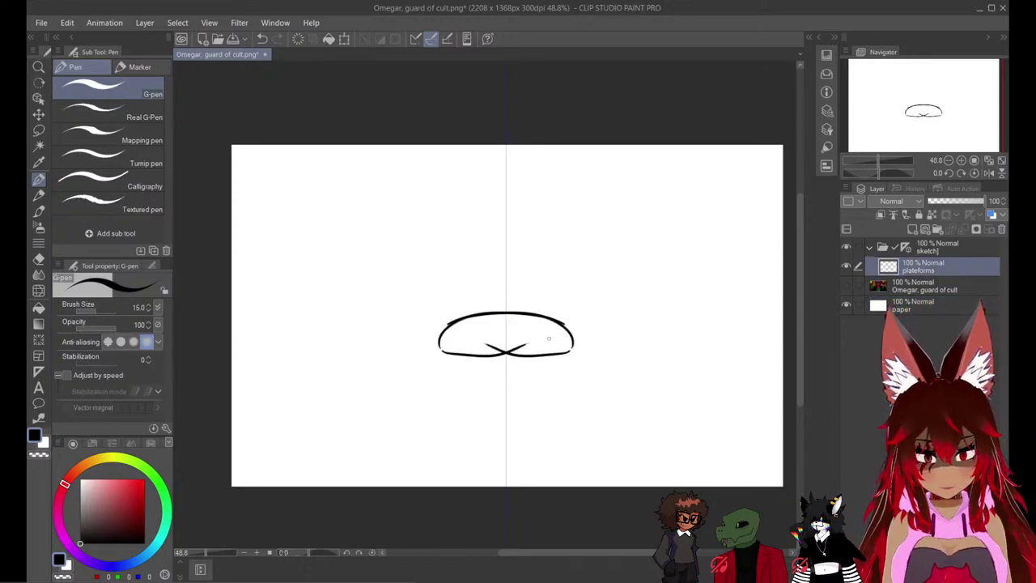
key("ctrl+z")
mouse_move(438, 351)
left_mouse_down()
mouse_move(468, 360)
mouse_move(469, 410)
left_mouse_up()
mouse_move(471, 385)
left_mouse_down()
mouse_move(469, 478)
mouse_move(431, 346)
left_mouse_up()
key("ctrl+z")
key("ctrl+z")
key("ctrl+z")
key("ctrl+z")
key("ctrl+z")
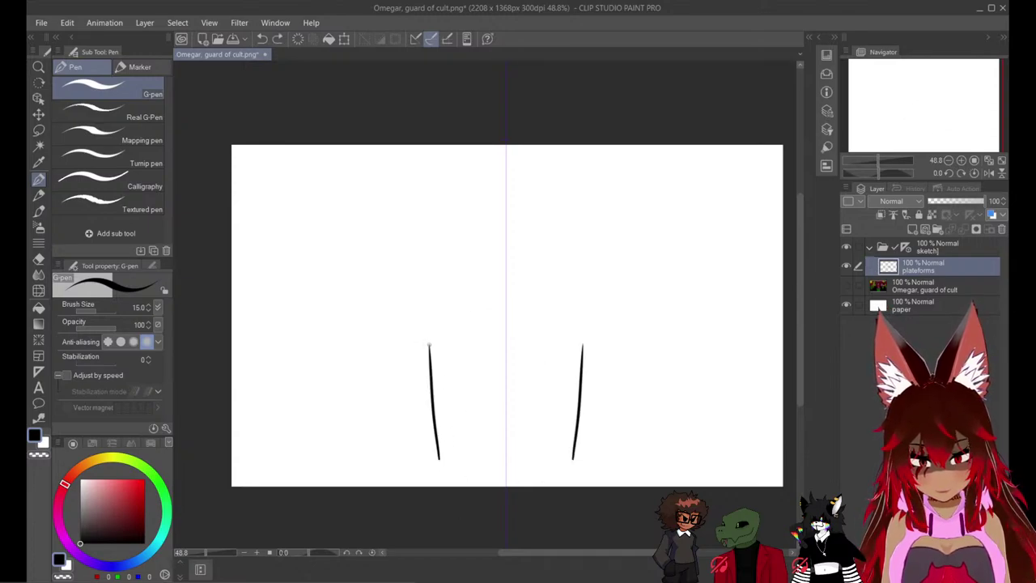
key("ctrl+z")
left_click_drag(439, 450, 442, 354)
key("ctrl+z")
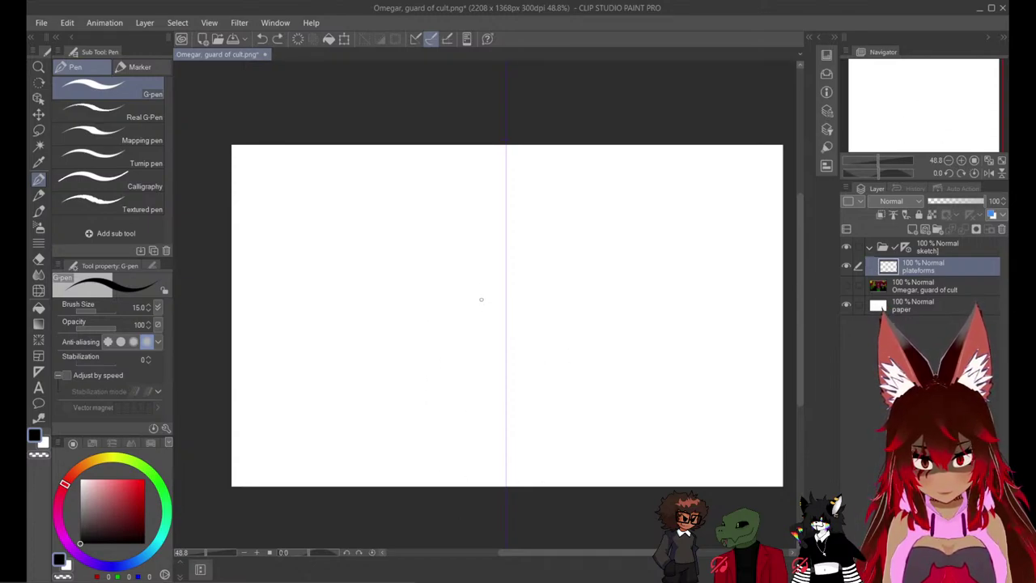
Sketch a thin, flat ellipse centred on the symmetry line as the middle platform.
left_click_drag(429, 315, 503, 313)
key("ctrl+z")
mouse_move(452, 340)
left_mouse_down()
mouse_move(503, 335)
mouse_move(503, 348)
left_mouse_up()
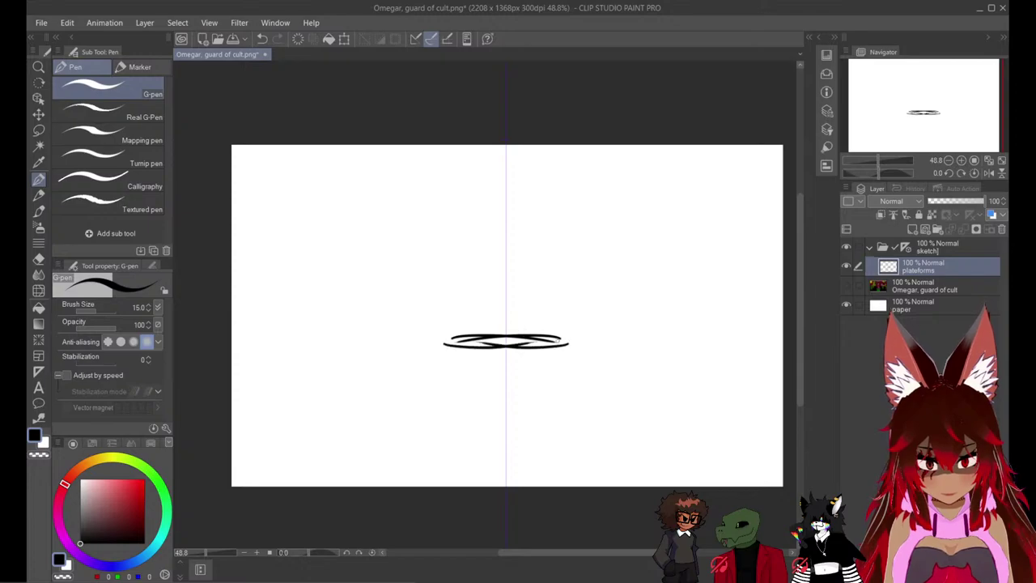
Try out mirrored strokes for side platforms, lower and further out than the middle ellipse.
left_click_drag(272, 355, 403, 373)
key("ctrl+z")
key("ctrl+z")
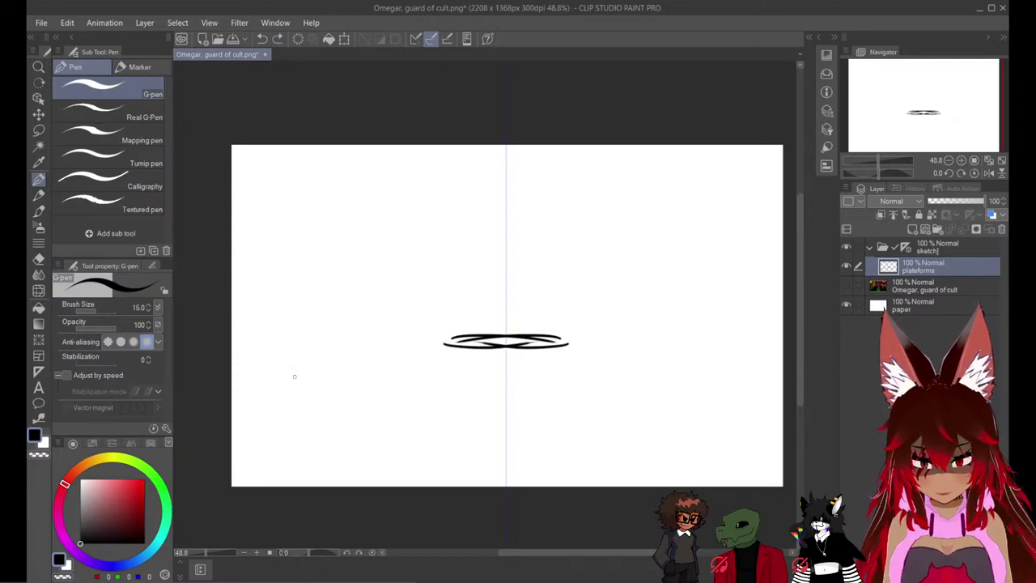
left_click_drag(285, 385, 388, 353)
key("ctrl+z")
key("ctrl+z")
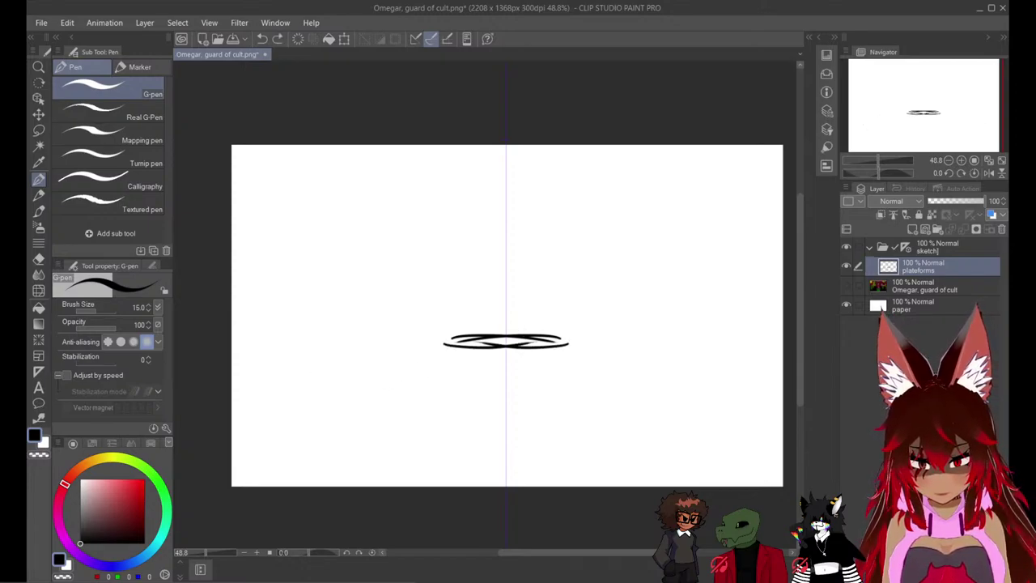
Reinforce the middle platform's outline and sketch mirrored slanted slabs on both sides of it, sloping down towards the canvas edges.
mouse_move(284, 385)
left_mouse_down()
mouse_move(381, 351)
mouse_move(377, 358)
mouse_move(505, 335)
left_mouse_up()
left_click_drag(441, 343, 462, 338)
left_click_drag(263, 400, 393, 345)
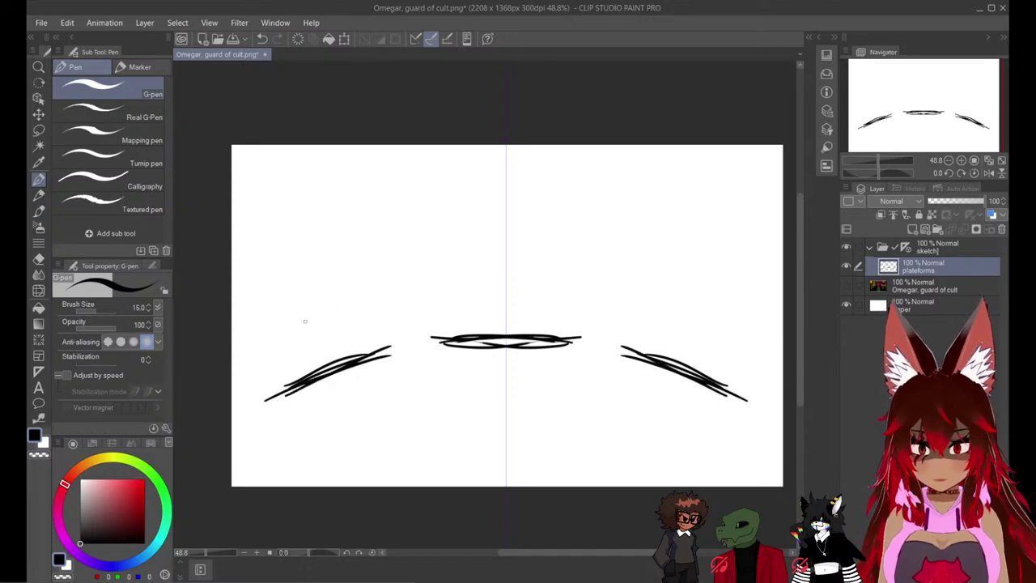
mouse_move(264, 400)
left_mouse_down()
mouse_move(269, 422)
mouse_move(346, 402)
mouse_move(390, 376)
mouse_move(388, 347)
left_mouse_up()
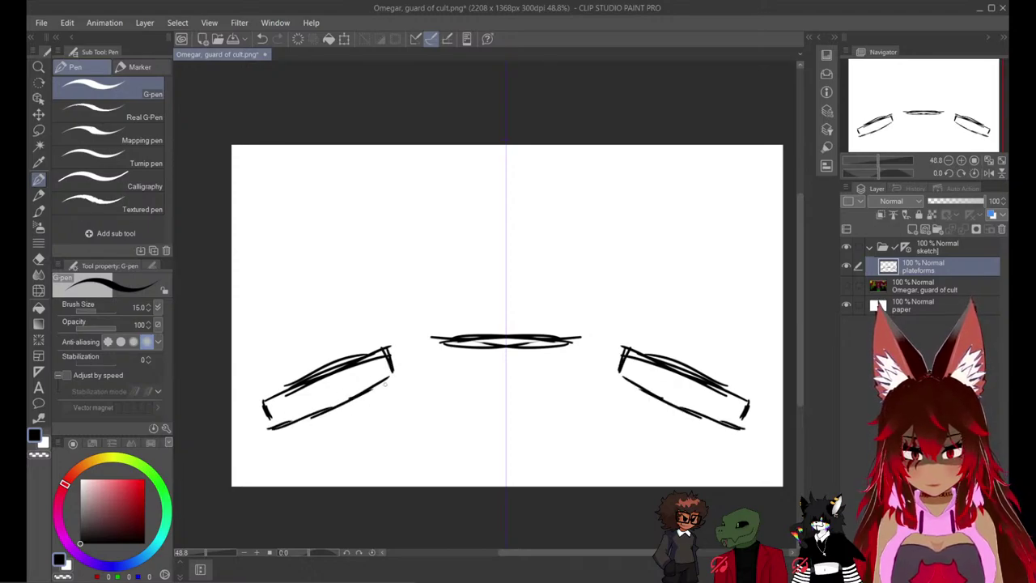
Draw two support lines from the underside of each side slab down to the canvas's lower edge.
left_click_drag(300, 416, 302, 487)
key("ctrl+z")
left_click_drag(298, 420, 302, 487)
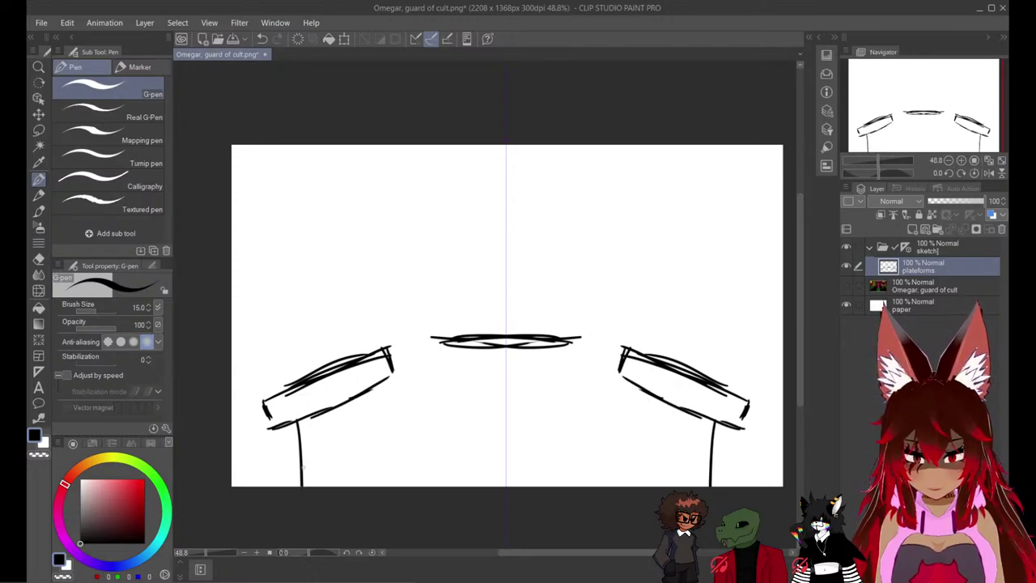
mouse_move(365, 394)
left_mouse_down()
mouse_move(362, 487)
mouse_move(373, 487)
left_mouse_up()
key("ctrl+z")
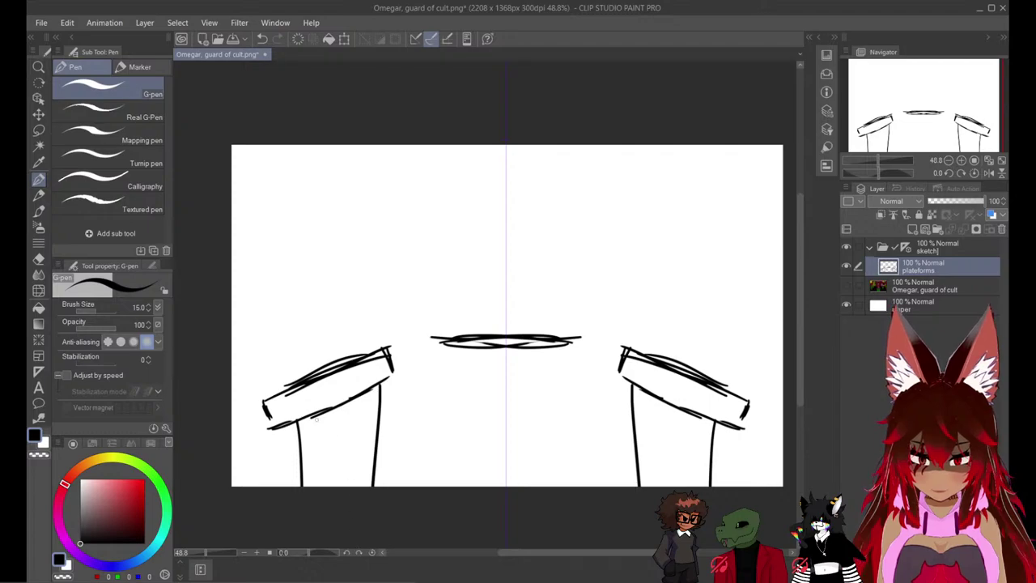
Erase the rough tops of the side slabs and redraw them as larger slanted boxes.
key("e")
mouse_move(275, 439)
left_mouse_down()
mouse_move(267, 430)
mouse_move(299, 377)
mouse_move(340, 361)
left_mouse_up()
key("p")
mouse_move(274, 420)
left_mouse_down()
mouse_move(399, 377)
mouse_move(392, 341)
mouse_move(252, 374)
left_mouse_up()
mouse_move(253, 374)
left_mouse_down()
mouse_move(265, 401)
mouse_move(259, 430)
mouse_move(283, 485)
left_mouse_up()
mouse_move(286, 416)
left_mouse_down()
mouse_move(284, 444)
mouse_move(258, 445)
mouse_move(288, 422)
mouse_move(300, 449)
mouse_move(284, 403)
mouse_move(294, 421)
mouse_move(379, 407)
left_mouse_up()
Rework the side boxes' undersides and lower corners with repeated slanted strokes.
key("e")
key("p")
left_click_drag(303, 419, 377, 402)
key("ctrl+z")
key("ctrl+z")
key("ctrl+z")
left_click_drag(298, 412, 350, 397)
left_click_drag(289, 418, 387, 398)
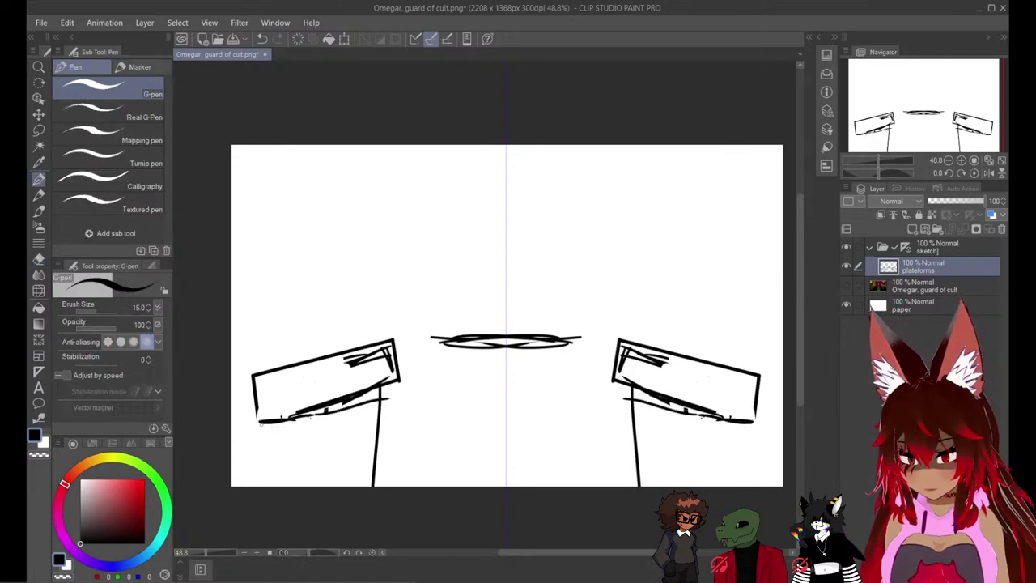
left_click_drag(261, 406, 262, 420)
mouse_move(259, 411)
left_mouse_down()
mouse_move(262, 430)
mouse_move(392, 398)
left_mouse_up()
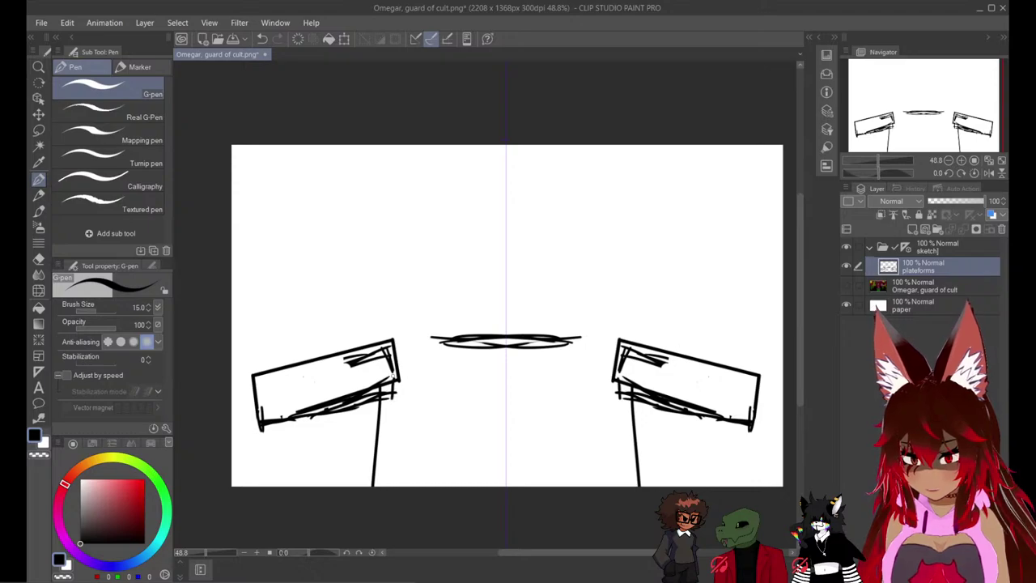
Enlarge the hard eraser and wipe out both side boxes with their supports, leaving only the middle platform.
key("e")
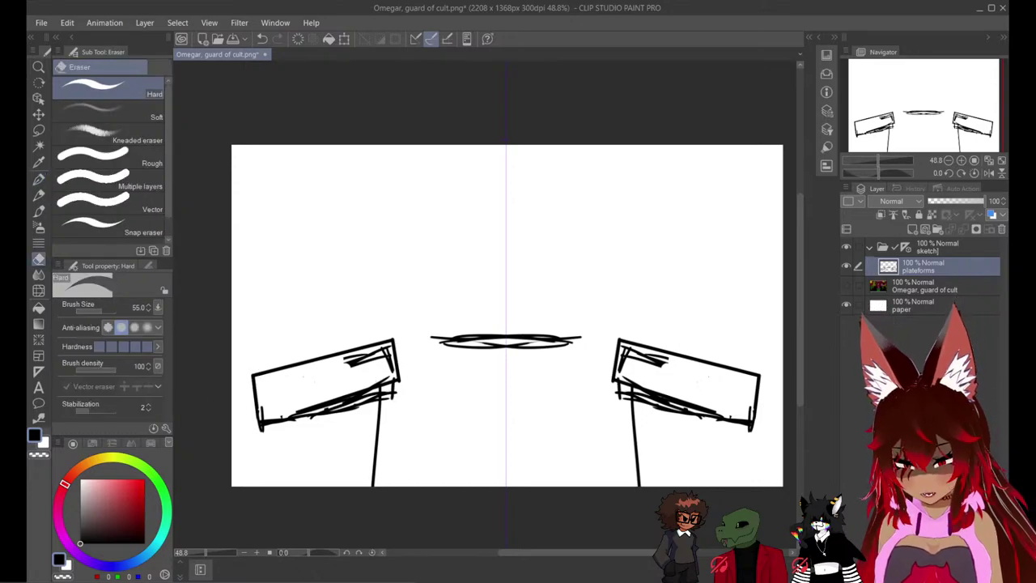
key("bracketright")
key("bracketright")
key("bracketright")
key("bracketright")
mouse_move(251, 382)
left_mouse_down()
mouse_move(250, 405)
mouse_move(291, 398)
mouse_move(349, 348)
left_mouse_up()
mouse_move(375, 300)
left_mouse_down()
mouse_move(384, 435)
mouse_move(399, 469)
mouse_move(369, 474)
mouse_move(302, 321)
left_mouse_up()
Sketch each side platform as two crossing, gently slanted G-pen strokes mirrored across the symmetry line.
key("p")
left_click_drag(256, 409, 395, 380)
key("ctrl+z")
key("ctrl+z")
mouse_move(265, 399)
left_mouse_down()
mouse_move(408, 378)
mouse_move(357, 386)
left_mouse_up()
key("ctrl+z")
key("ctrl+z")
key("ctrl+z")
left_click_drag(261, 402, 387, 378)
left_click_drag(273, 409, 391, 373)
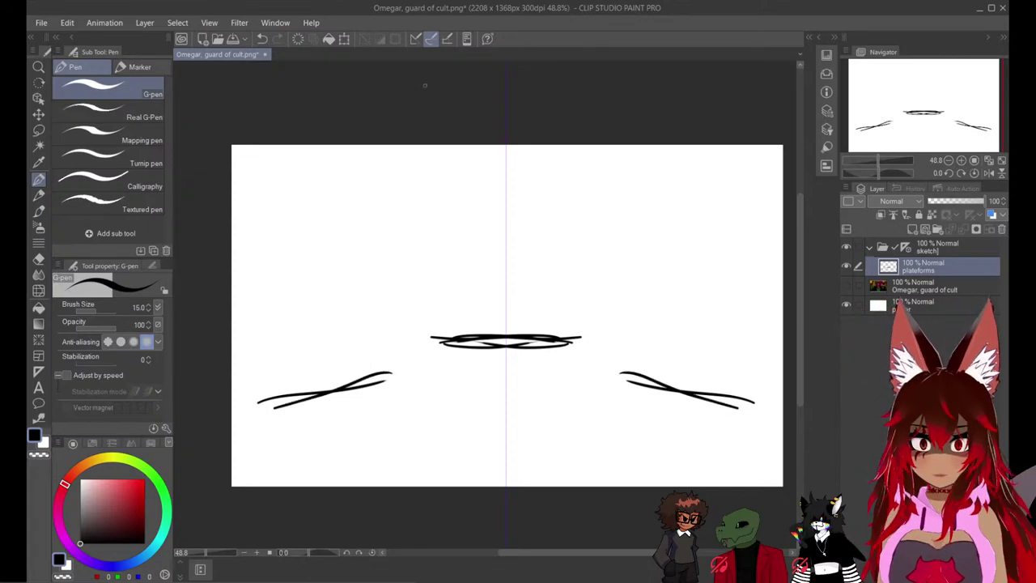
Handwrite "Dark" above the middle platform and "aussi" above the right one, without mirroring.
mouse_move(444, 175)
left_mouse_down()
mouse_move(444, 228)
mouse_move(447, 217)
mouse_move(485, 214)
mouse_move(498, 196)
left_mouse_up()
mouse_move(505, 180)
left_mouse_down()
mouse_move(507, 209)
mouse_move(522, 207)
left_mouse_up()
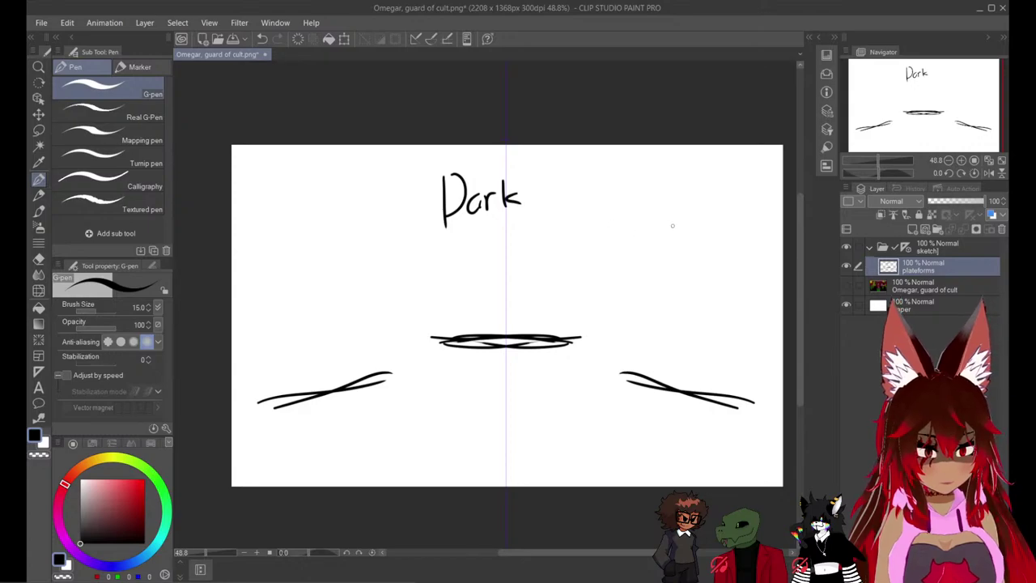
mouse_move(675, 225)
left_mouse_down()
mouse_move(675, 247)
mouse_move(695, 228)
left_mouse_up()
left_click_drag(710, 225, 699, 248)
left_click_drag(728, 225, 719, 250)
left_click_drag(738, 235, 738, 247)
left_click(737, 225)
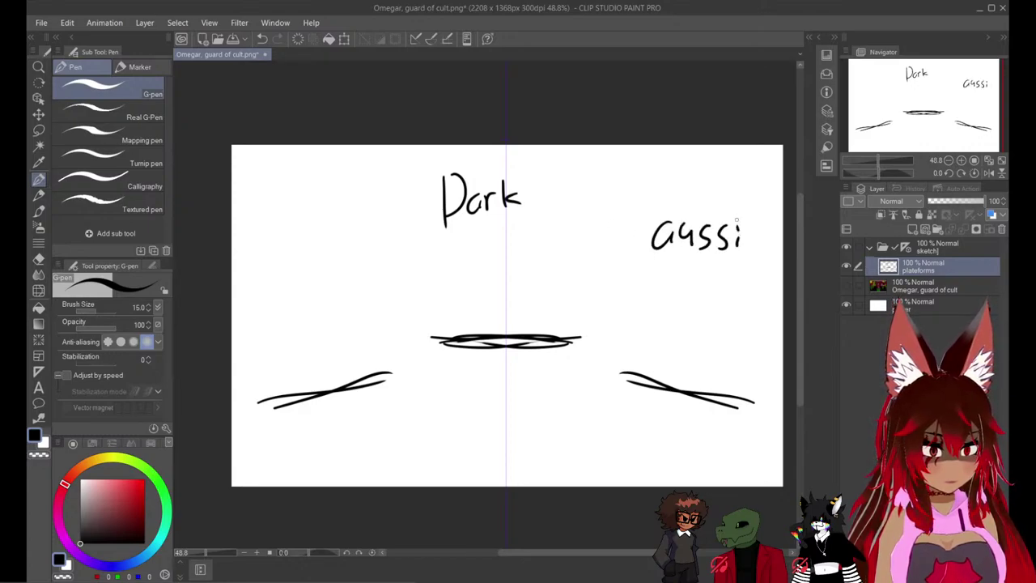
Handwrite "crafted" above the left platform.
left_click_drag(269, 251, 267, 272)
left_click_drag(273, 253, 306, 266)
left_click_drag(300, 252, 324, 257)
left_click_drag(318, 248, 343, 254)
left_click_drag(344, 243, 346, 254)
left_click_drag(350, 220, 349, 252)
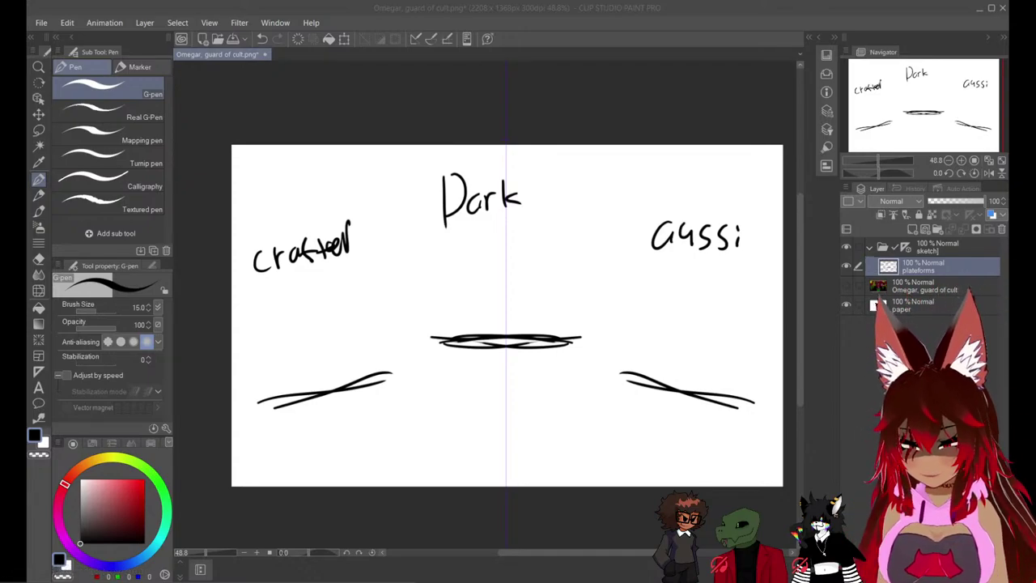
Lasso the three handwritten labels, move them straight up towards the canvas edge, and return to the G-pen.
scroll(427, 403, "up", 2)
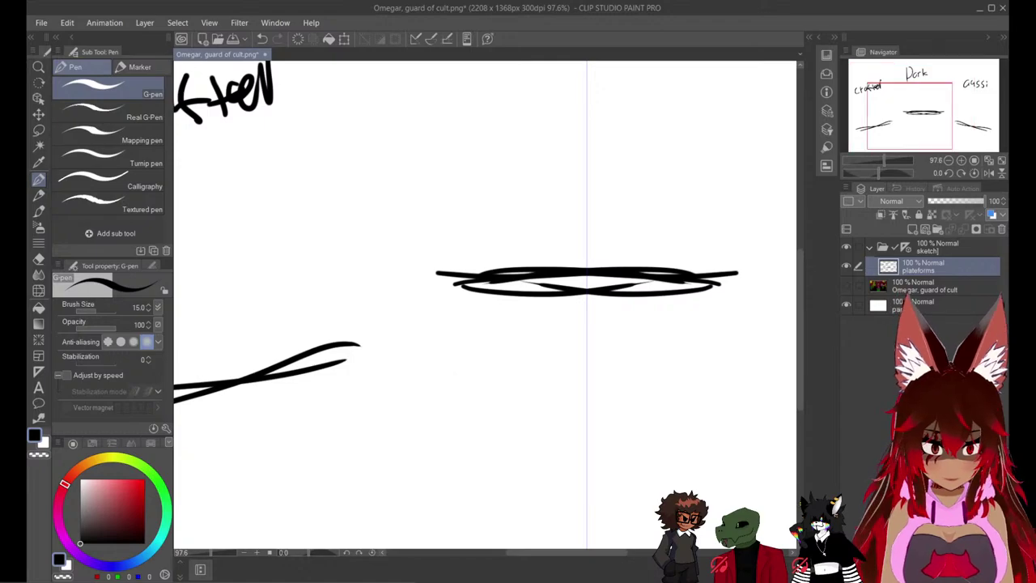
left_click_drag(449, 378, 413, 549)
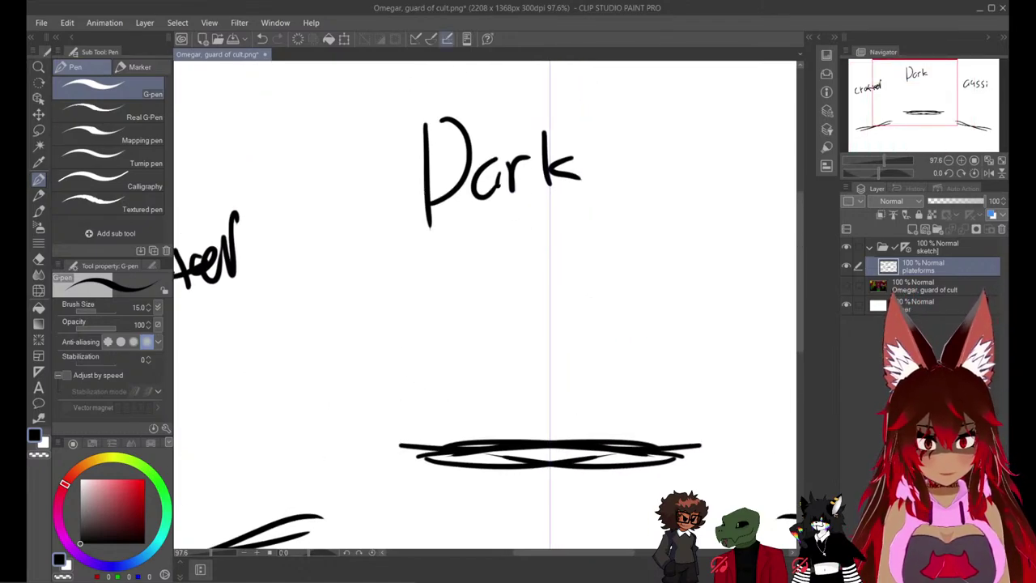
scroll(535, 158, "down", 1)
scroll(536, 159, "down", 2)
left_click_drag(536, 159, 463, 190)
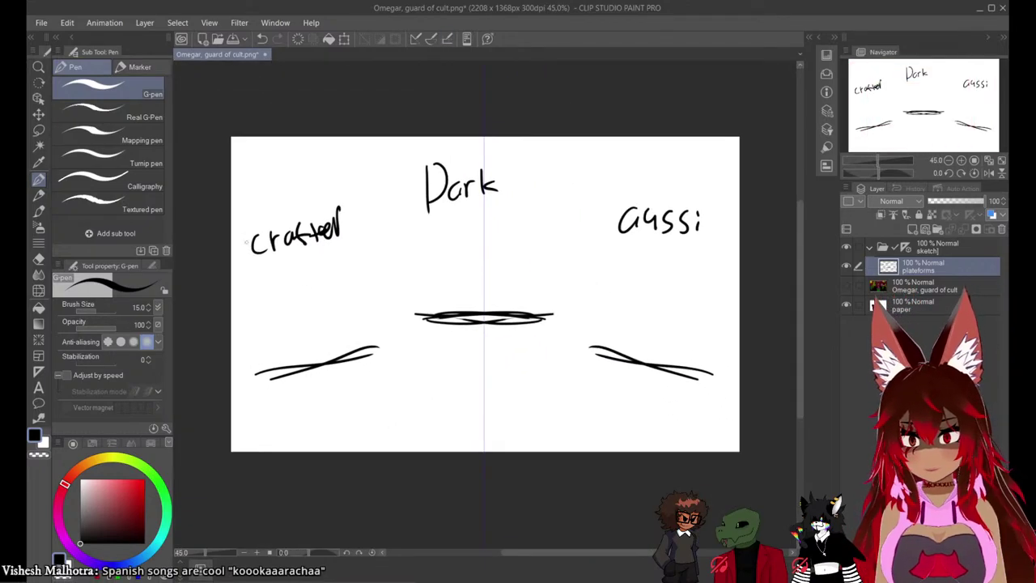
left_click(38, 130)
mouse_move(246, 202)
left_mouse_down()
mouse_move(303, 314)
mouse_move(448, 241)
mouse_move(760, 232)
mouse_move(640, 127)
mouse_move(316, 169)
left_mouse_up()
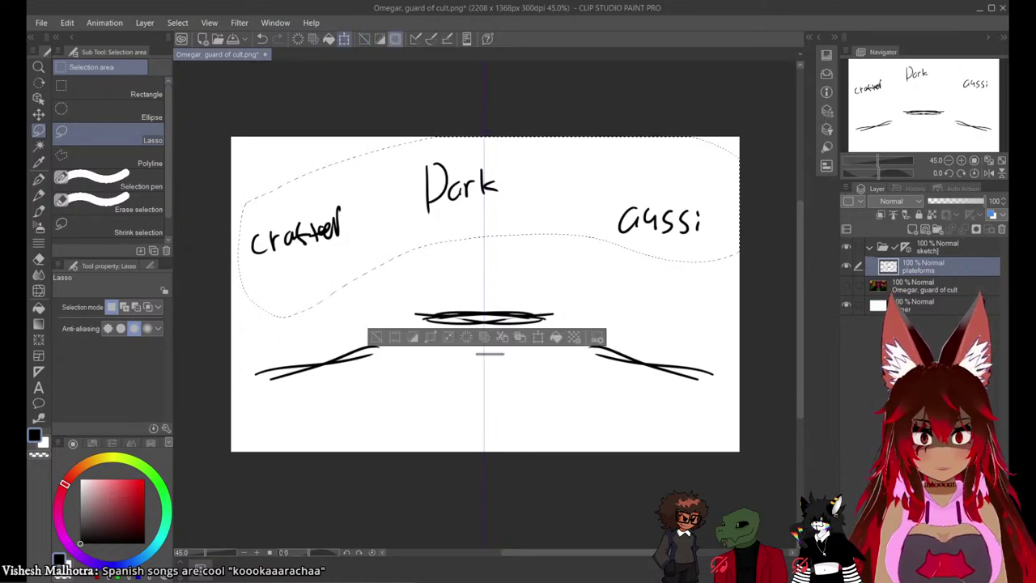
left_click(344, 39)
left_click_drag(488, 227, 488, 201)
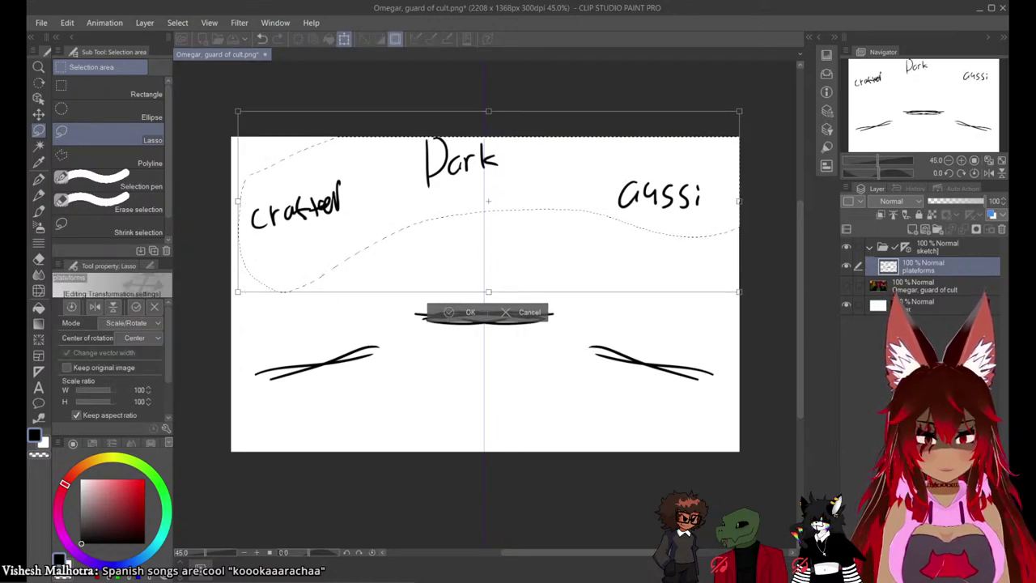
left_click(450, 312)
key("ctrl+d")
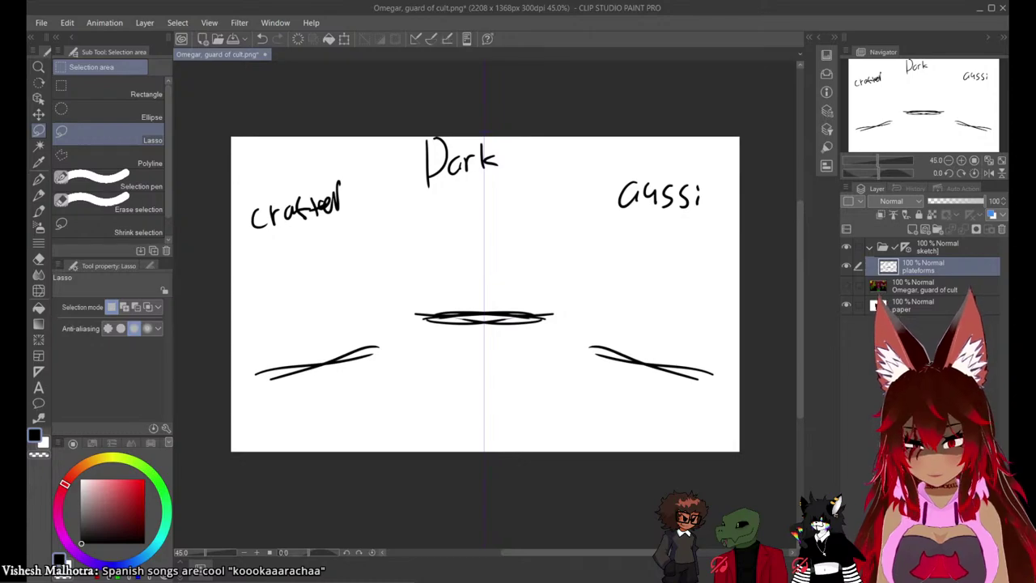
key("p")
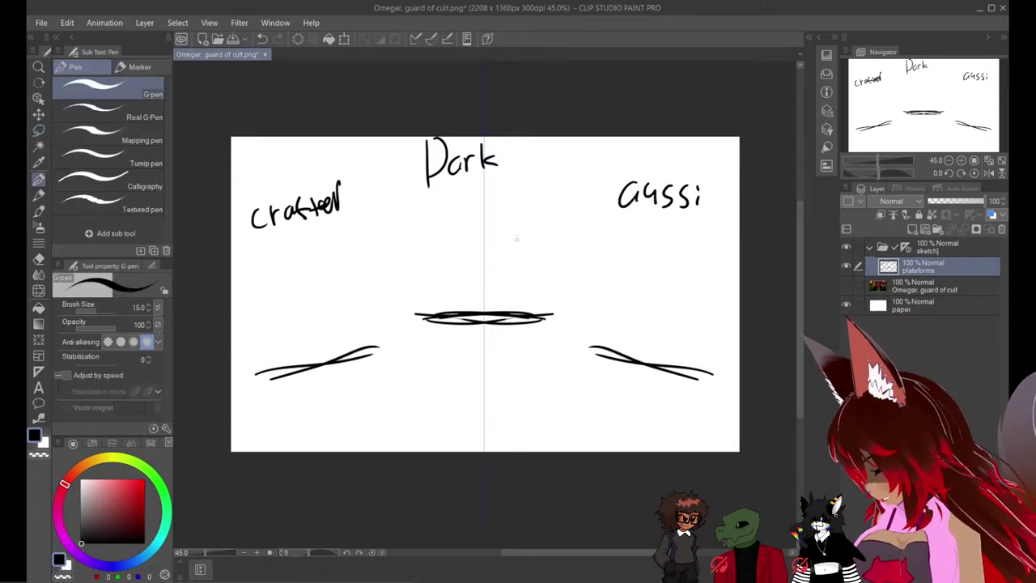
scroll(544, 260, "up", 2)
scroll(544, 260, "up", 1)
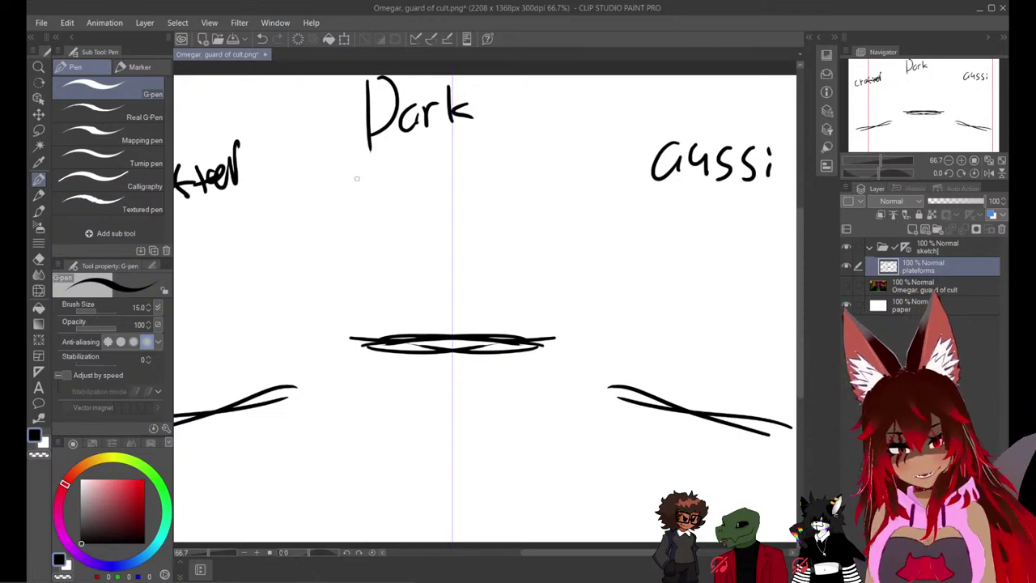
mouse_move(442, 194)
left_mouse_down()
mouse_move(473, 197)
mouse_move(465, 148)
left_mouse_up()
key("ctrl+z")
mouse_move(442, 214)
left_mouse_down()
mouse_move(485, 169)
mouse_move(408, 198)
mouse_move(495, 139)
mouse_move(441, 224)
mouse_move(404, 197)
left_mouse_up()
key("ctrl+z")
key("ctrl+z")
key("ctrl+z")
key("ctrl+z")
mouse_move(451, 138)
left_mouse_down()
mouse_move(427, 226)
mouse_move(486, 203)
mouse_move(417, 207)
mouse_move(430, 200)
mouse_move(412, 177)
left_mouse_up()
key("ctrl+z")
key("ctrl+z")
key("ctrl+z")
Turn on symmetry ruler snapping and sketch a round head with facial guidelines, jaw and neck above the middle platform.
left_click(431, 39)
key("ctrl+z")
left_click_drag(450, 223, 402, 168)
left_click_drag(454, 117, 452, 224)
mouse_move(485, 186)
left_mouse_down()
mouse_move(407, 178)
mouse_move(428, 191)
mouse_move(480, 194)
mouse_move(450, 257)
left_mouse_up()
Sketch the middle figure's rib cage as mirrored, overlapping ovals below the neck.
mouse_move(406, 248)
left_mouse_down()
mouse_move(492, 243)
mouse_move(408, 268)
left_mouse_up()
key("ctrl+z")
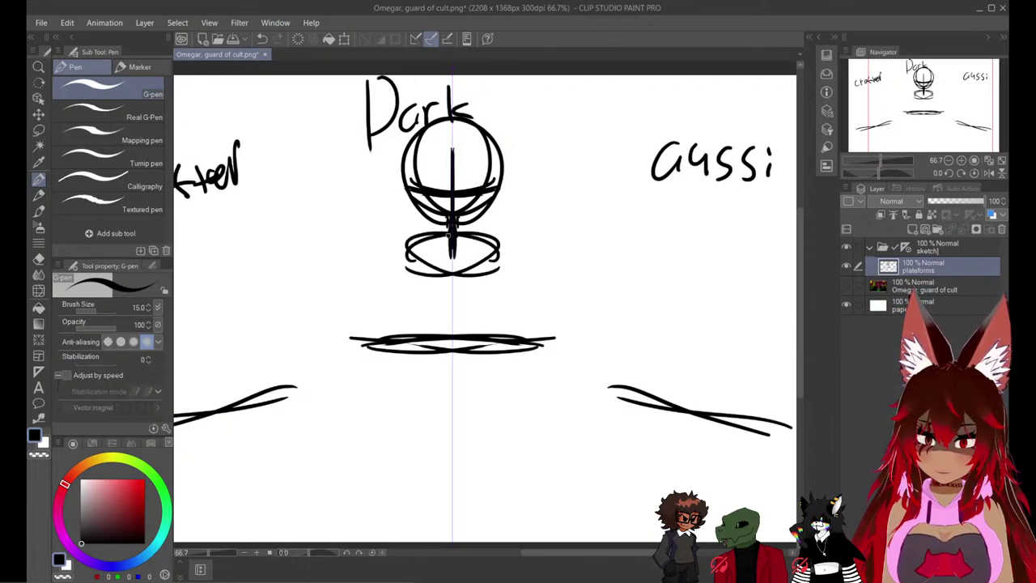
key("ctrl+z")
mouse_move(449, 236)
left_mouse_down()
mouse_move(417, 270)
mouse_move(442, 273)
mouse_move(443, 243)
mouse_move(408, 269)
left_mouse_up()
key("ctrl+z")
key("ctrl+z")
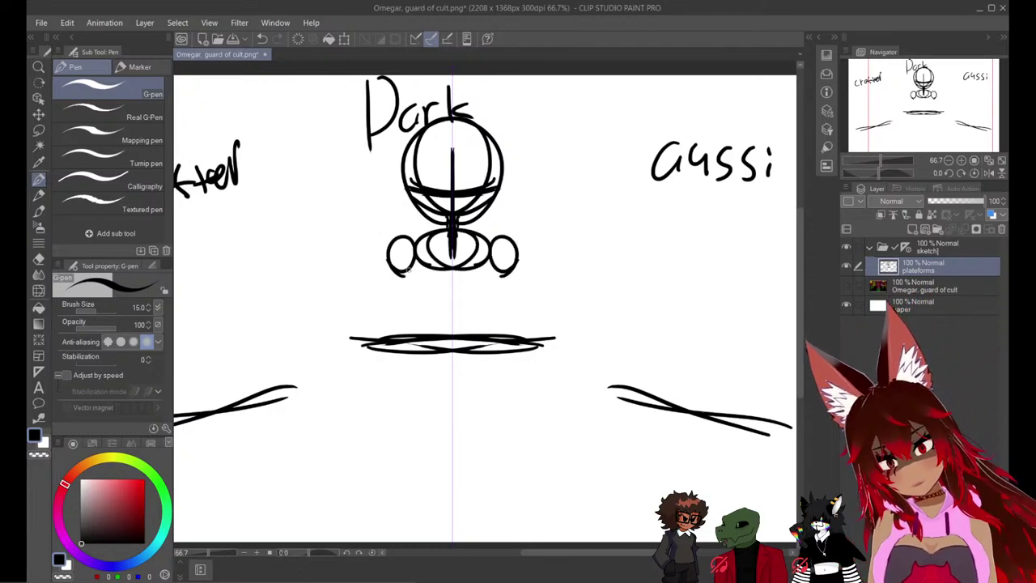
key("ctrl+z")
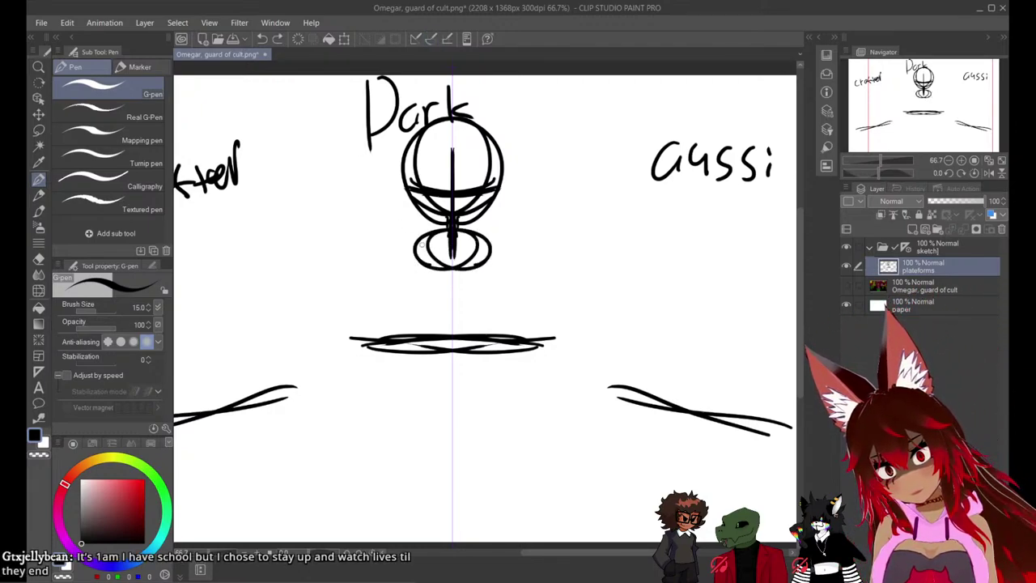
Without mirroring, sketch a large left and a small right shoulder circle, and the spine lines down to the platform.
mouse_move(421, 245)
left_mouse_down()
mouse_move(387, 237)
mouse_move(421, 262)
left_mouse_up()
left_click_drag(500, 255, 459, 340)
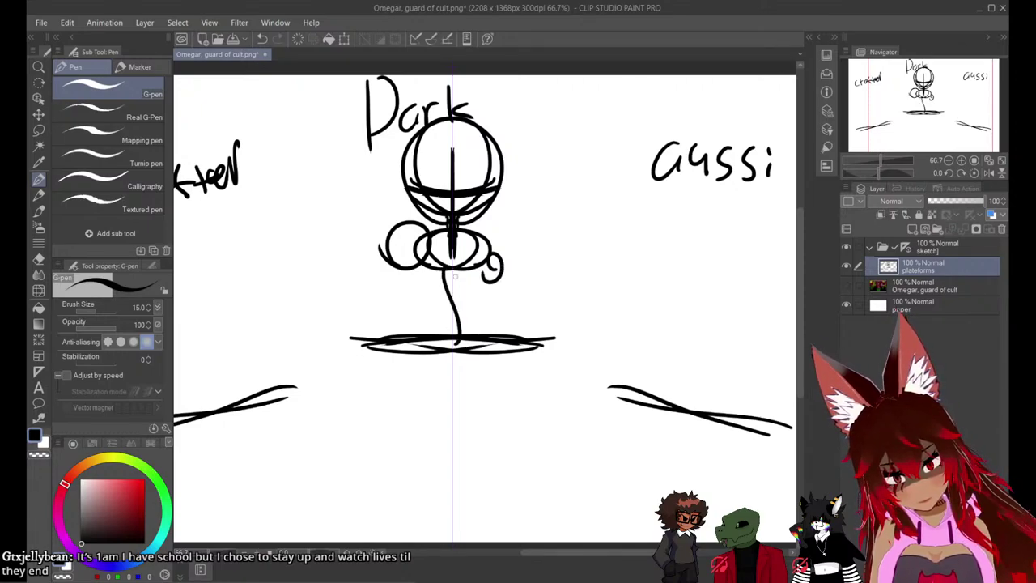
left_click_drag(455, 274, 451, 345)
key("ctrl+z")
key("ctrl+z")
left_click_drag(447, 271, 458, 330)
left_click_drag(459, 268, 452, 335)
Sketch both arms from the shoulders to oval hands resting on the ends of the middle platform.
left_click_drag(415, 256, 422, 333)
mouse_move(410, 249)
left_mouse_down()
mouse_move(417, 335)
mouse_move(365, 356)
mouse_move(362, 264)
mouse_move(412, 245)
left_mouse_up()
key("ctrl+z")
key("ctrl+z")
left_click_drag(500, 277, 510, 327)
mouse_move(500, 282)
left_mouse_down()
mouse_move(517, 340)
mouse_move(503, 328)
mouse_move(538, 319)
mouse_move(526, 344)
left_mouse_up()
key("ctrl+z")
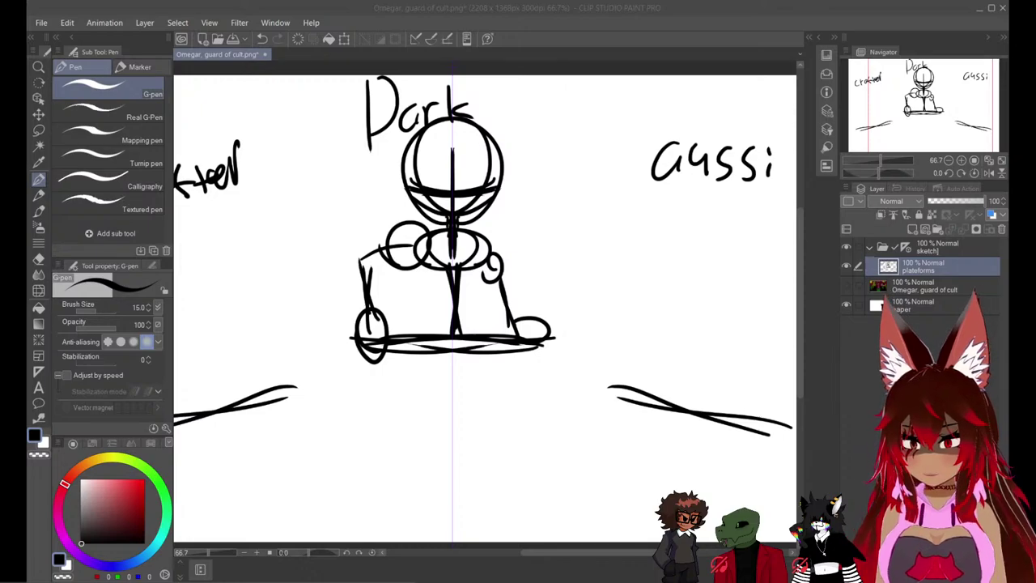
Rework the left arm with an elbow joint farther out, erasing the old forearm and redrawing it down to the hand.
key("alt+Tab")
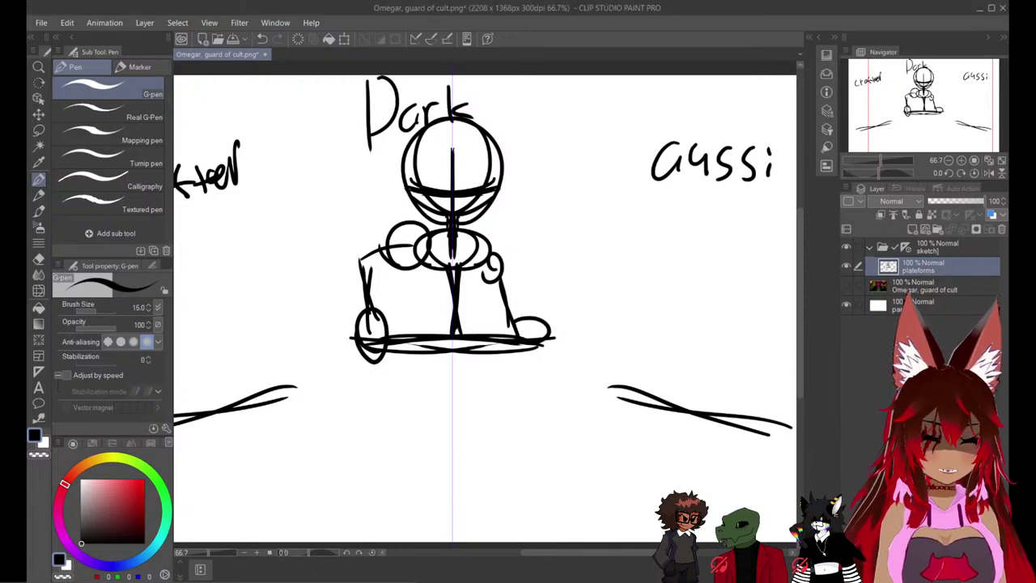
left_click_drag(377, 326, 346, 267)
mouse_move(350, 251)
left_mouse_down()
mouse_move(343, 293)
mouse_move(353, 257)
left_mouse_up()
mouse_move(339, 271)
left_mouse_down()
mouse_move(390, 244)
mouse_move(409, 248)
left_mouse_up()
key("e")
mouse_move(374, 293)
left_mouse_down()
mouse_move(371, 279)
mouse_move(361, 286)
mouse_move(377, 328)
left_mouse_up()
key("p")
left_click_drag(374, 331, 350, 267)
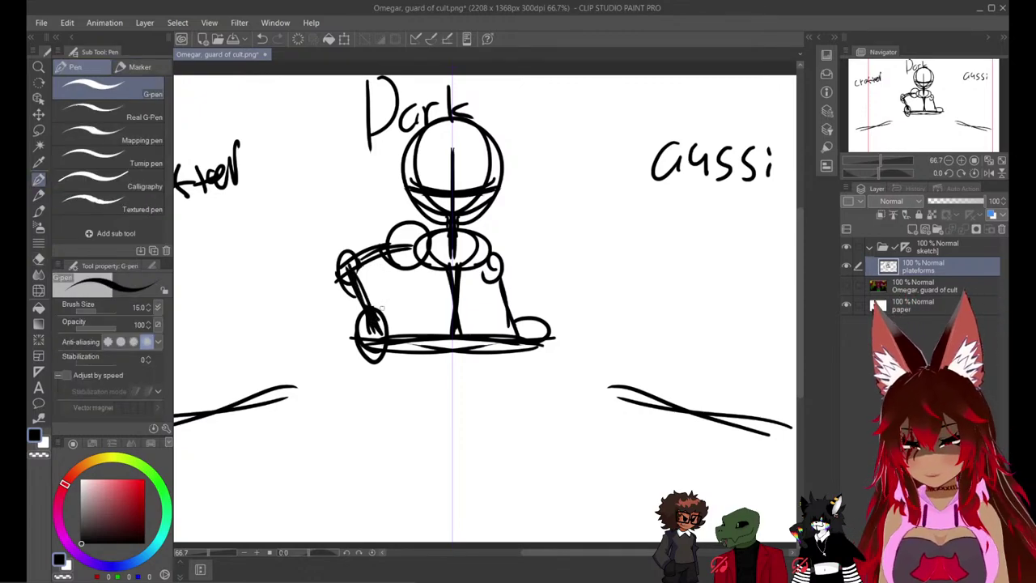
Redraw the right arm with an outward elbow and a rounder hand, erasing the old forearm and hand strokes.
left_click_drag(487, 254, 526, 290)
left_click_drag(518, 284, 519, 332)
key("e")
mouse_move(521, 295)
left_mouse_down()
mouse_move(519, 332)
mouse_move(537, 321)
mouse_move(532, 296)
mouse_move(527, 330)
mouse_move(550, 340)
left_mouse_up()
key("p")
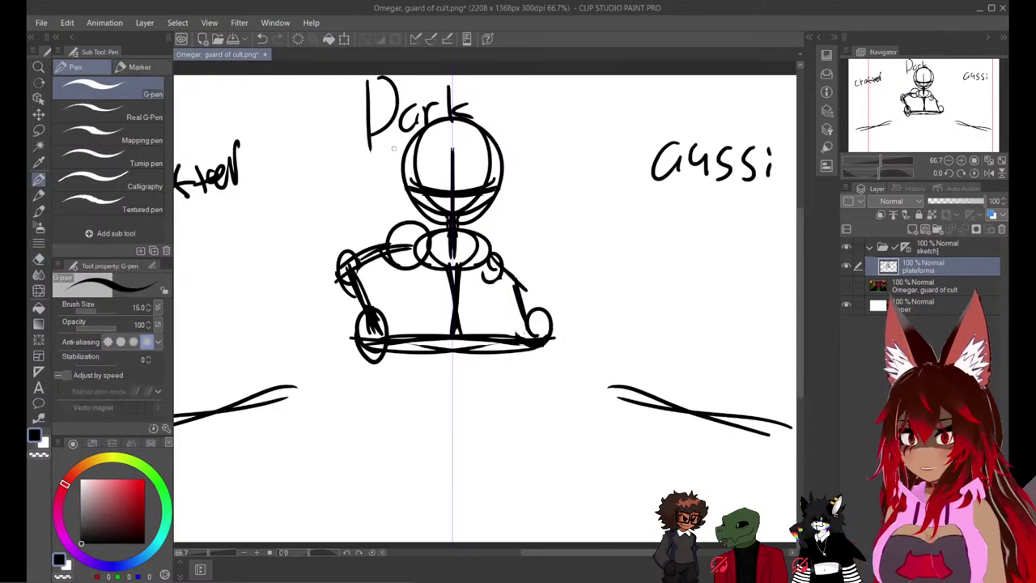
Undo the unmirrored ear stroke and turn symmetry ruler snapping back on.
mouse_move(393, 149)
left_mouse_down()
mouse_move(405, 204)
mouse_move(388, 170)
left_mouse_up()
key("ctrl+z")
left_click(430, 39)
mouse_move(402, 194)
left_mouse_down()
mouse_move(395, 155)
mouse_move(391, 167)
mouse_move(378, 147)
mouse_move(398, 162)
left_mouse_up()
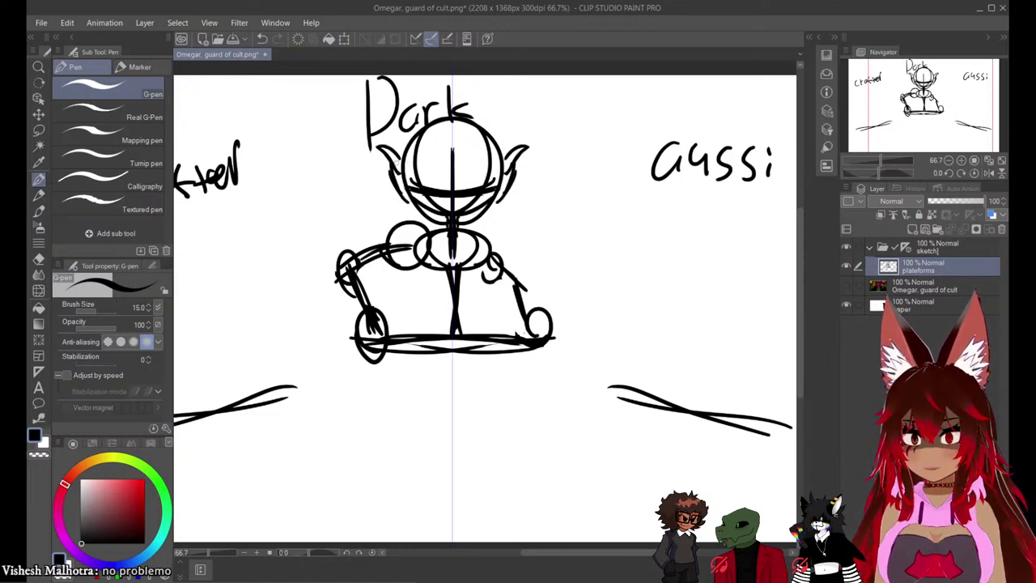
key("ctrl+z")
key("ctrl+z")
key("ctrl+z")
key("ctrl+z")
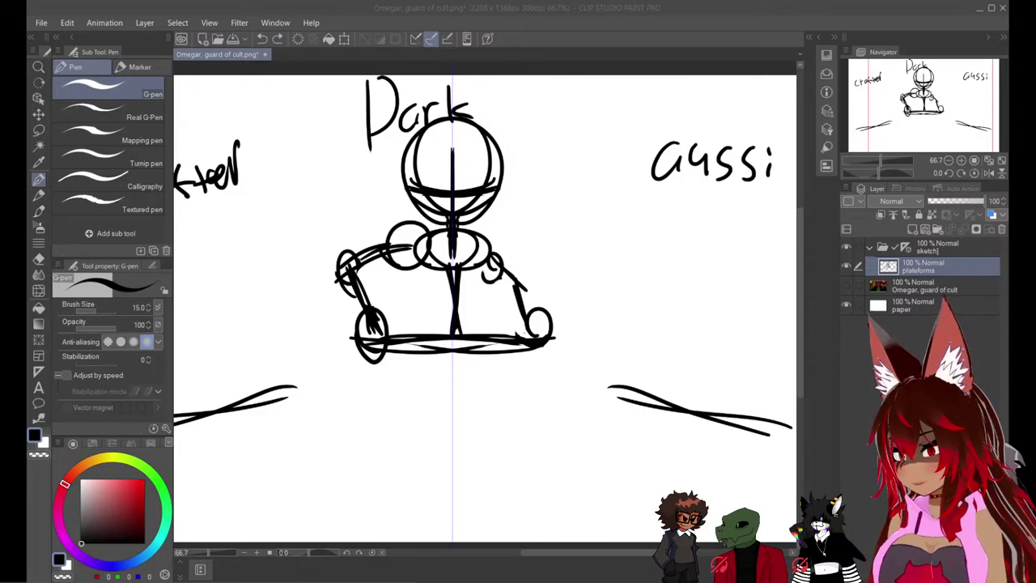
left_click(339, 96)
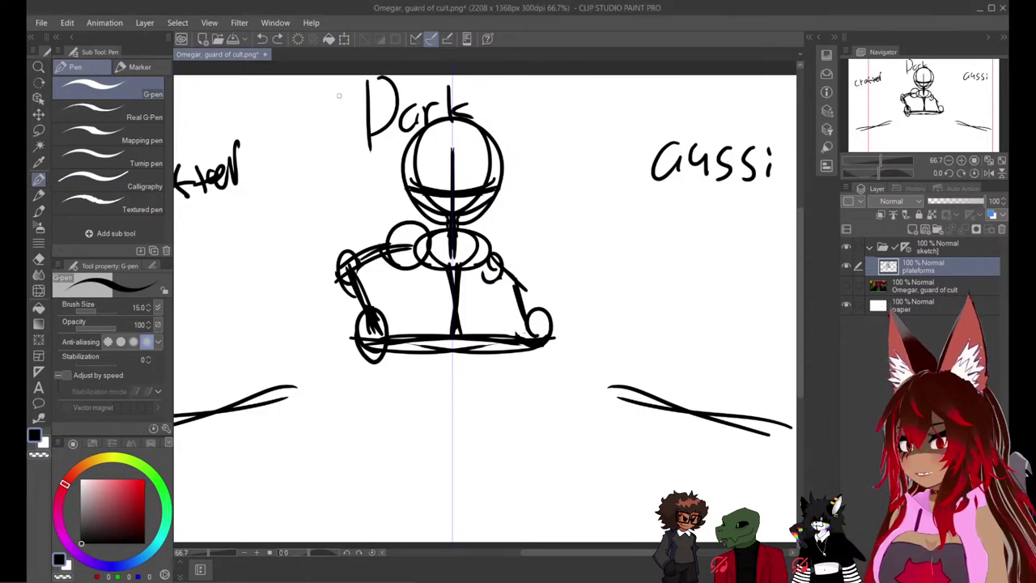
Sketch a mirrored, spiky hair outline around the middle figure's head, from the jaw up to the crown.
mouse_move(421, 204)
left_mouse_down()
mouse_move(398, 209)
mouse_move(386, 193)
mouse_move(374, 202)
mouse_move(364, 167)
mouse_move(378, 177)
left_mouse_up()
key("ctrl+z")
key("ctrl+z")
key("ctrl+z")
key("ctrl+z")
key("ctrl+z")
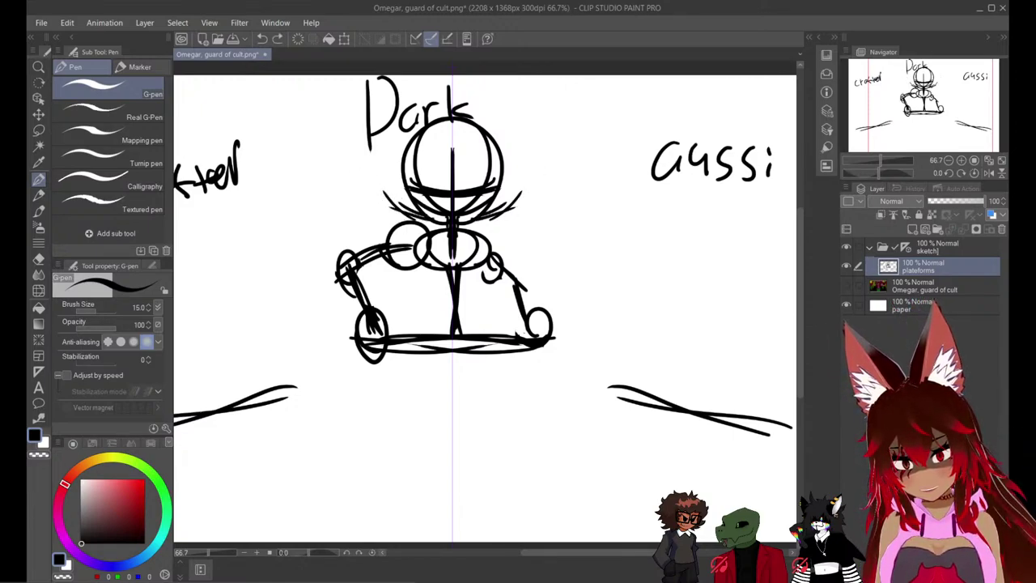
mouse_move(416, 211)
left_mouse_down()
mouse_move(382, 185)
mouse_move(392, 187)
mouse_move(389, 156)
mouse_move(517, 140)
mouse_move(432, 87)
mouse_move(465, 89)
mouse_move(424, 105)
mouse_move(405, 95)
mouse_move(493, 101)
mouse_move(408, 104)
mouse_move(403, 120)
mouse_move(388, 117)
mouse_move(385, 168)
mouse_move(385, 150)
mouse_move(428, 102)
left_mouse_up()
Erase the "Dark" label with the messy upper hair strokes, and redraw the hair as a cleaner jagged outline.
key("e")
key("ctrl+z")
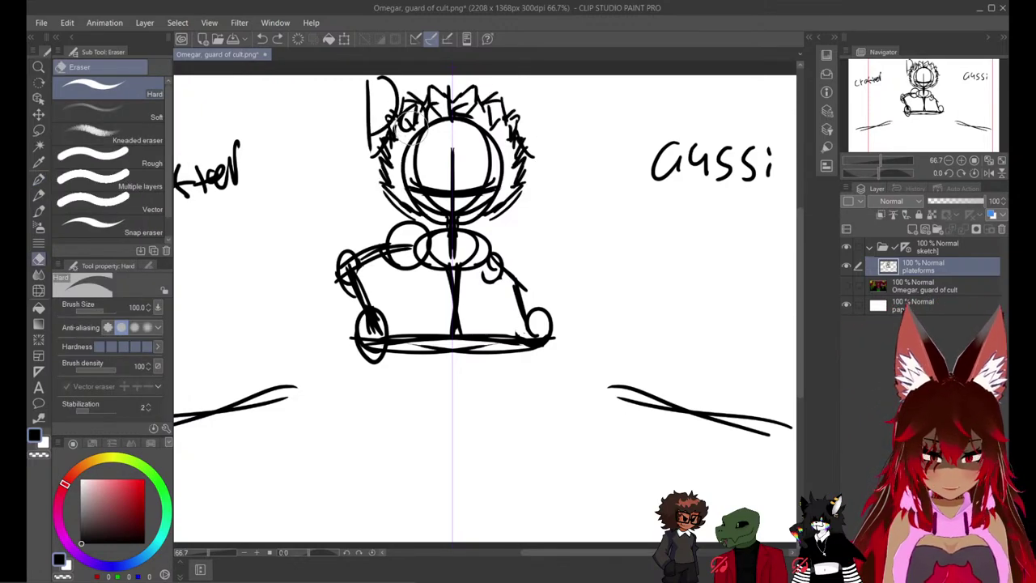
mouse_move(408, 122)
left_mouse_down()
mouse_move(386, 177)
mouse_move(394, 88)
mouse_move(418, 81)
mouse_move(446, 95)
mouse_move(414, 98)
mouse_move(390, 124)
mouse_move(398, 108)
mouse_move(400, 117)
mouse_move(383, 118)
mouse_move(379, 153)
mouse_move(394, 154)
mouse_move(390, 194)
left_mouse_up()
key("p")
key("ctrl+z")
key("ctrl+z")
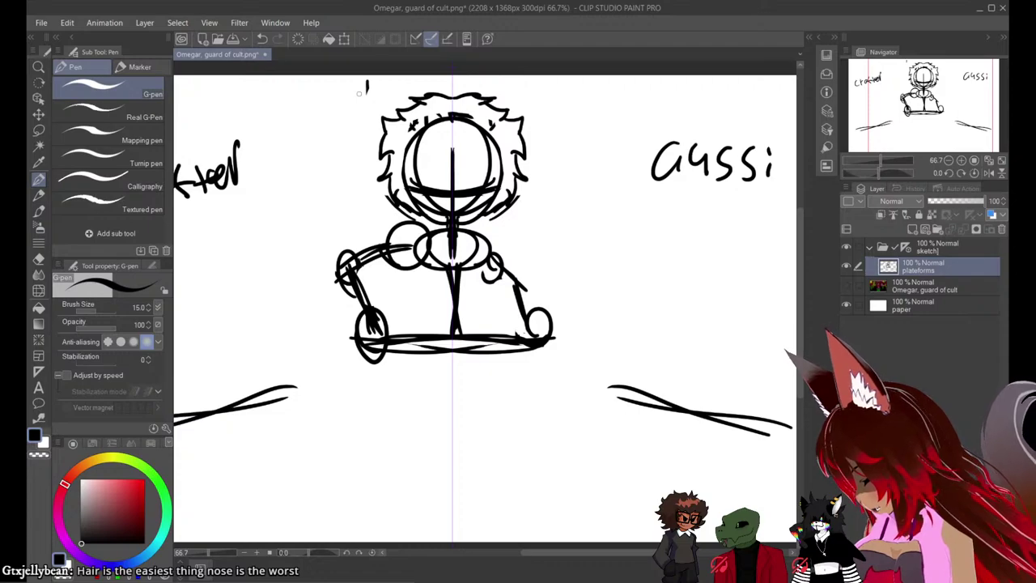
Sketch sample hair-tuft strokes without mirroring in the empty space between the middle figure and the "aussi" label.
key("ctrl+1")
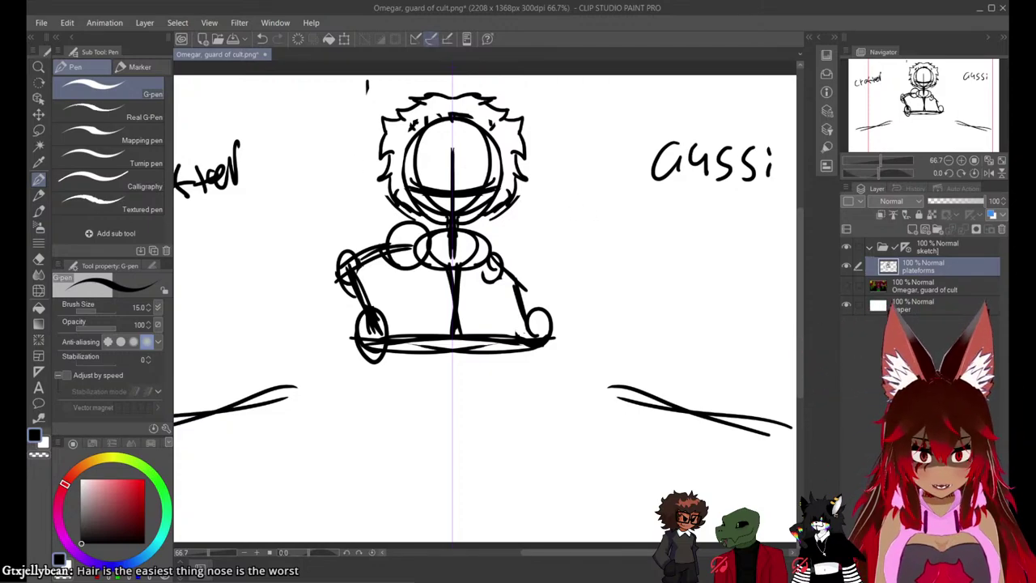
left_click_drag(583, 176, 589, 241)
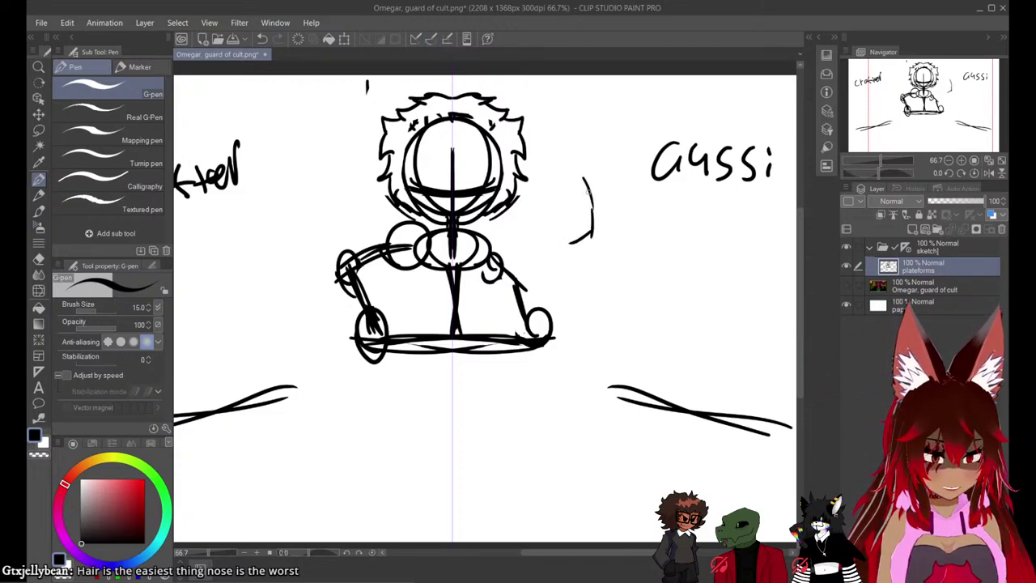
key("ctrl+z")
key("ctrl+z")
mouse_move(584, 181)
left_mouse_down()
mouse_move(603, 209)
mouse_move(576, 223)
mouse_move(603, 278)
left_mouse_up()
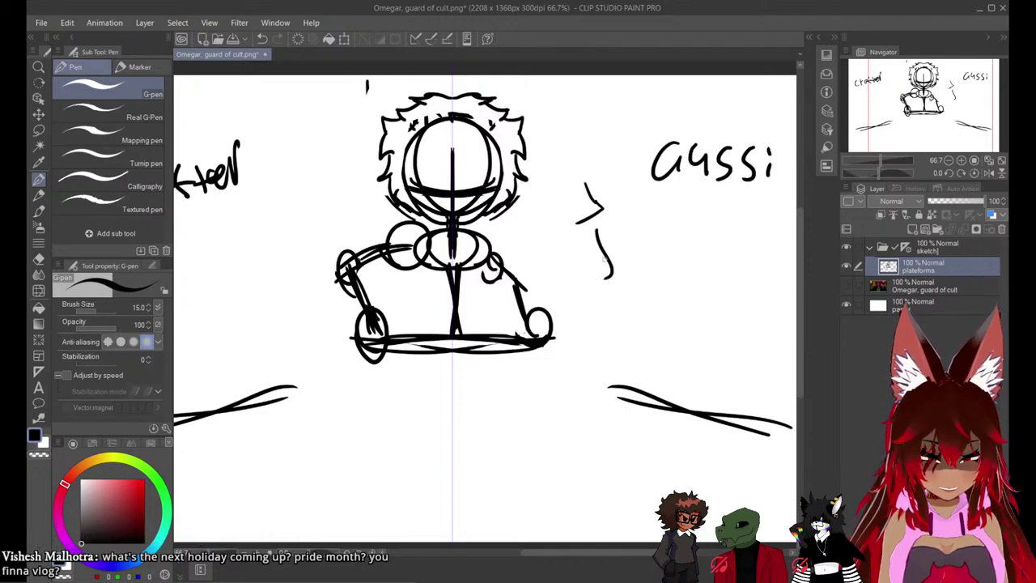
mouse_move(631, 220)
left_mouse_down()
mouse_move(659, 217)
mouse_move(654, 228)
left_mouse_up()
left_click_drag(636, 180, 654, 208)
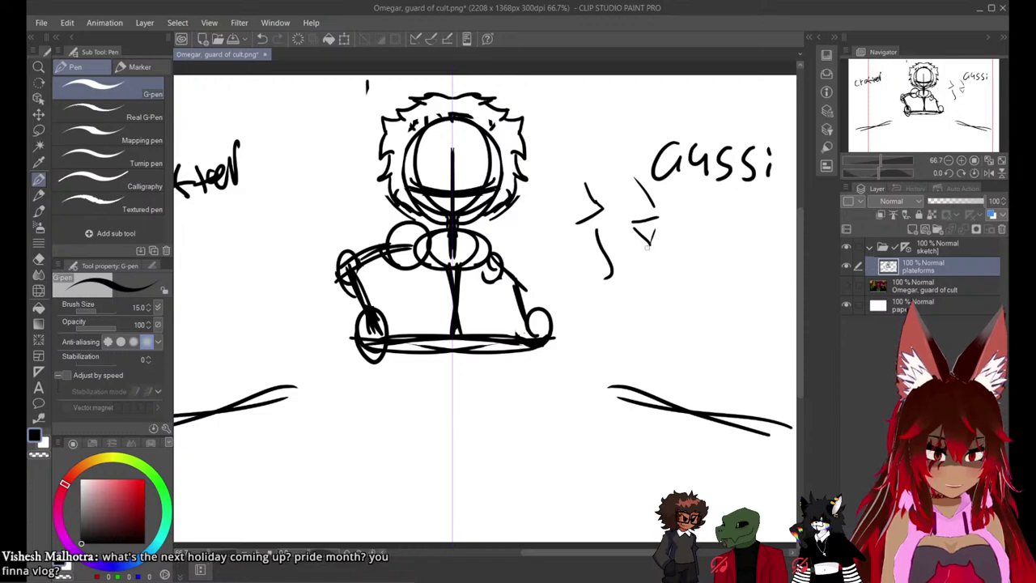
left_click_drag(636, 247, 599, 217)
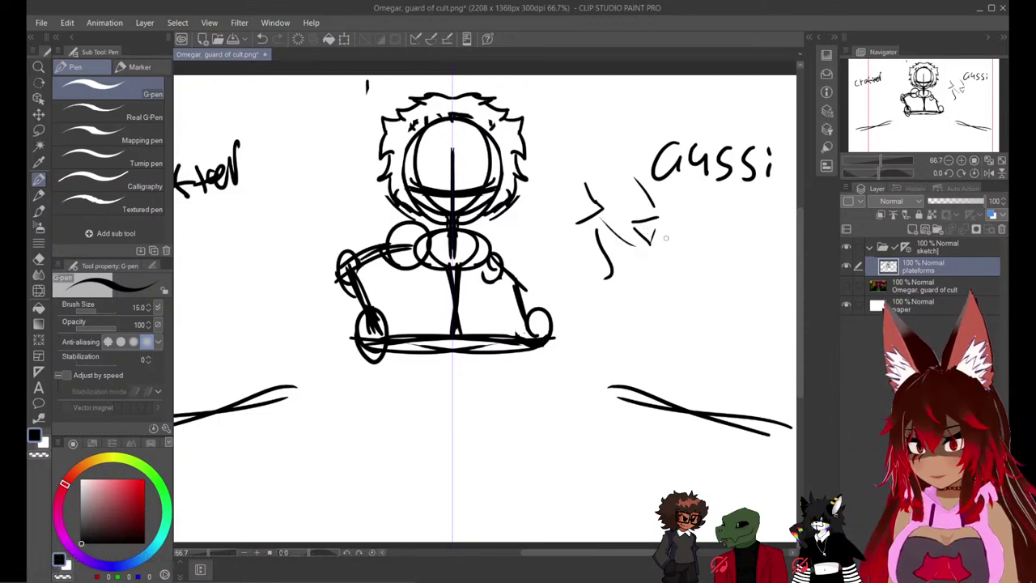
mouse_move(680, 251)
left_mouse_down()
mouse_move(664, 290)
mouse_move(700, 288)
left_mouse_up()
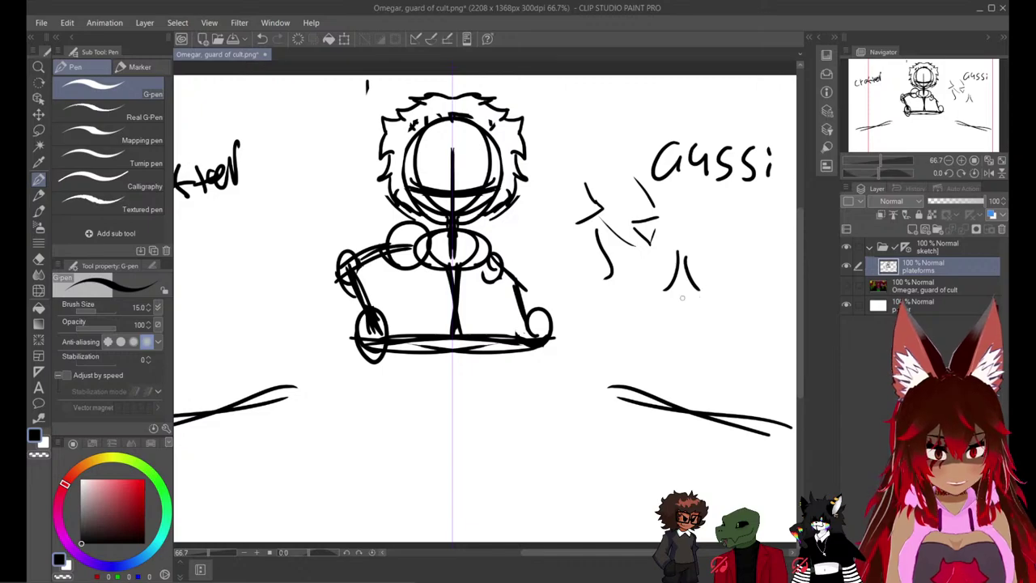
key("ctrl+z")
key("ctrl+z")
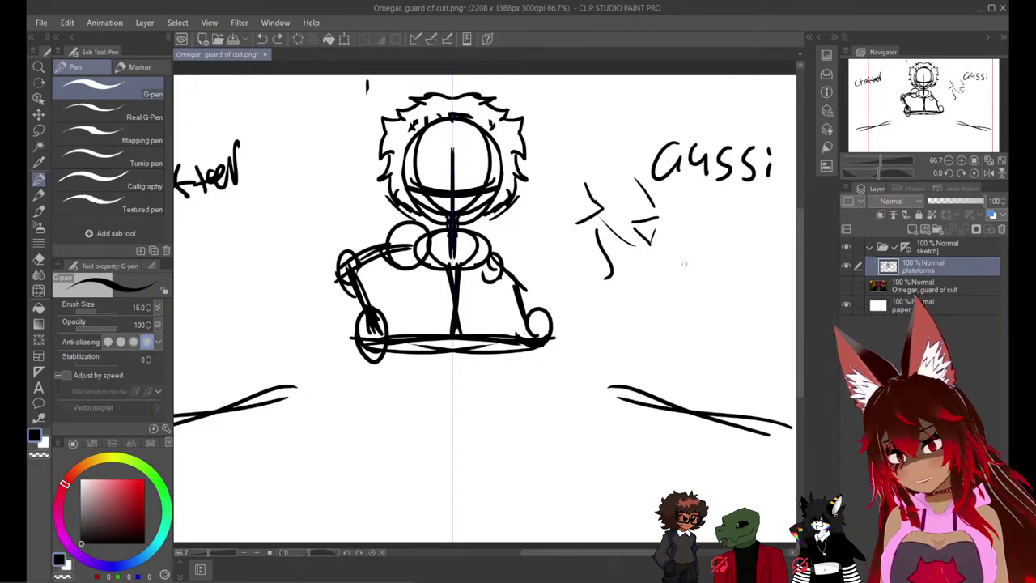
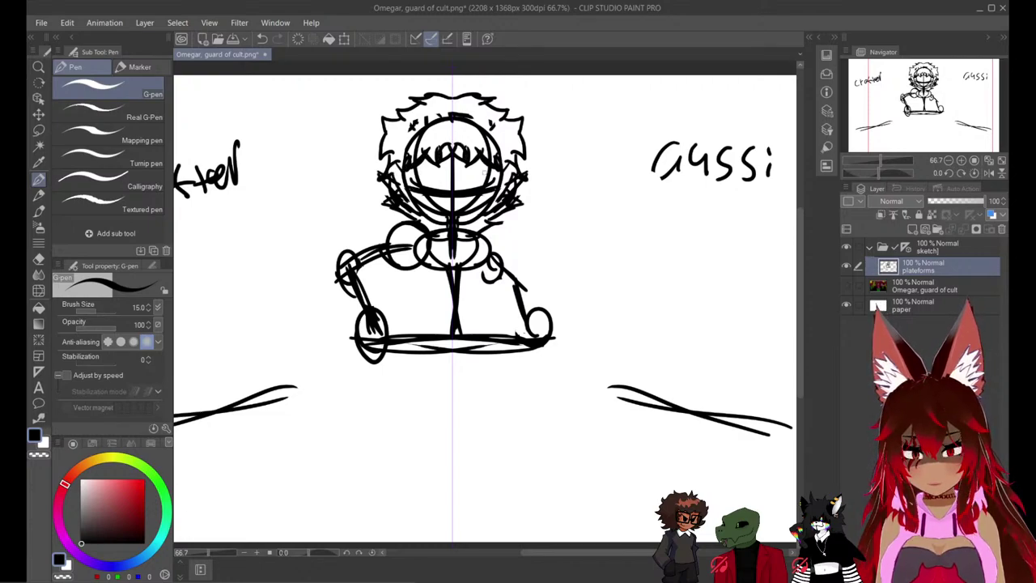
mouse_move(400, 169)
left_mouse_down()
mouse_move(450, 174)
mouse_move(439, 168)
mouse_move(434, 189)
mouse_move(454, 195)
left_mouse_up()
key("ctrl+z")
key("ctrl+z")
key("ctrl+z")
key("ctrl+z")
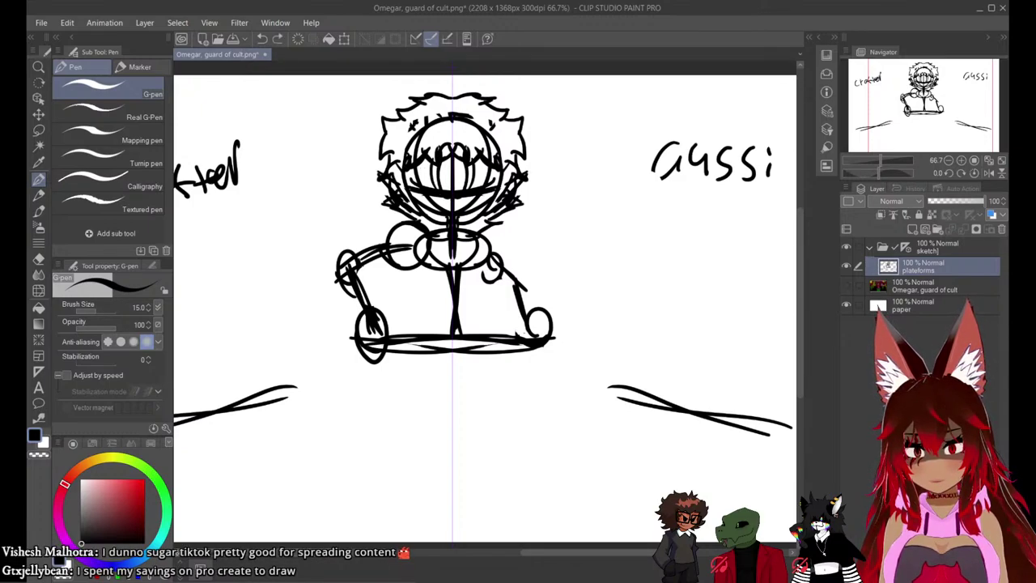
key("ctrl+z")
key("ctrl+z")
key("ctrl+z")
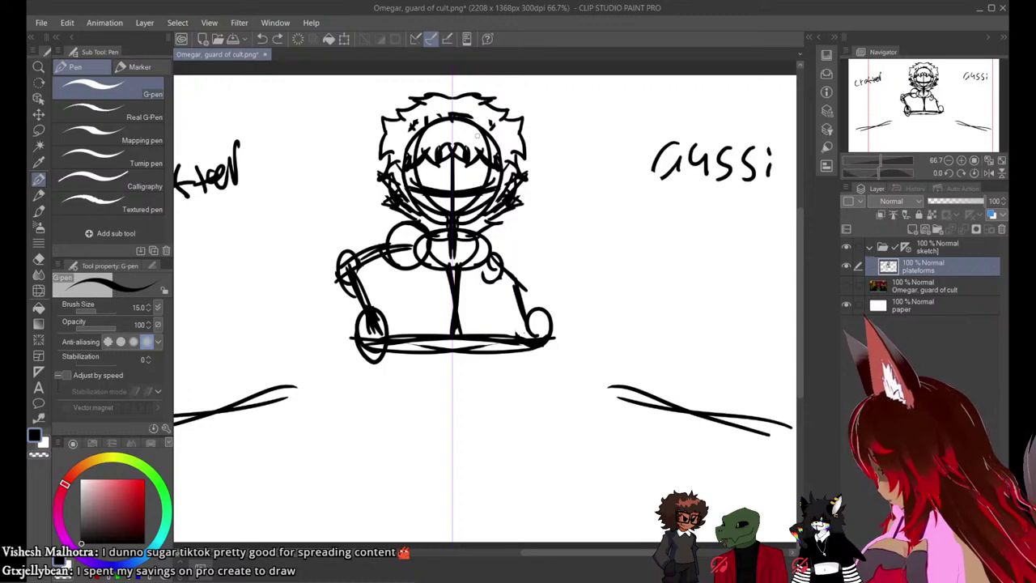
mouse_move(445, 158)
left_mouse_down()
mouse_move(445, 196)
mouse_move(450, 184)
left_mouse_up()
key("ctrl+z")
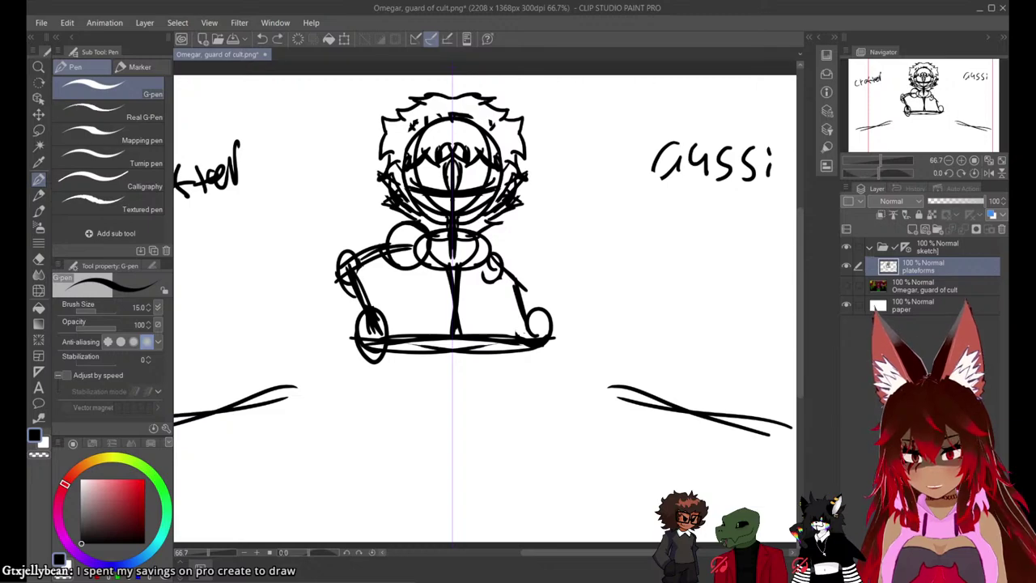
key("ctrl+z")
Sketch mirrored lower-face and collar strokes, and the torso's sides running down to the middle platform.
mouse_move(450, 199)
left_mouse_down()
mouse_move(420, 194)
mouse_move(456, 202)
mouse_move(440, 233)
mouse_move(435, 224)
left_mouse_up()
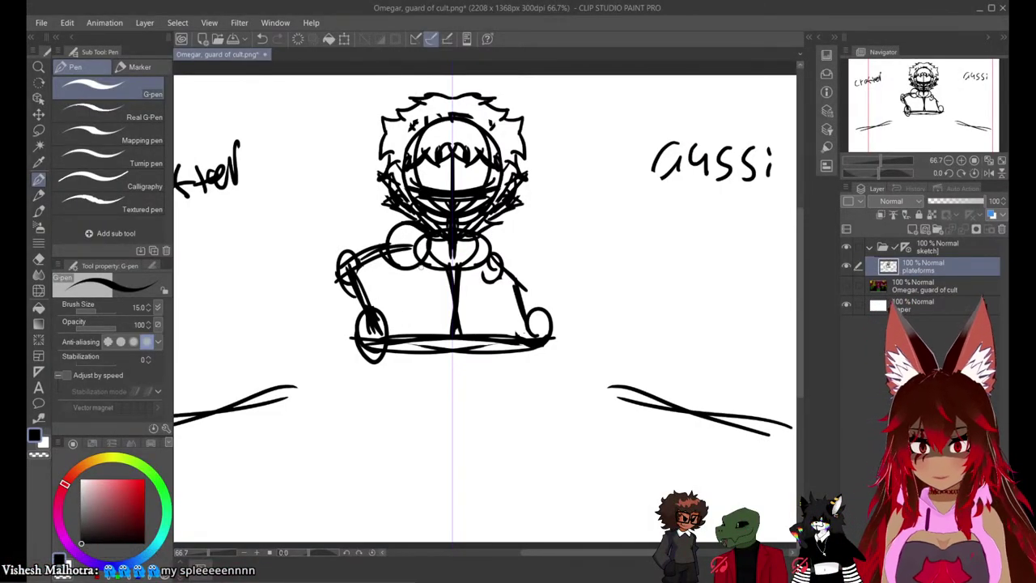
mouse_move(418, 267)
left_mouse_down()
mouse_move(419, 341)
mouse_move(405, 264)
mouse_move(410, 285)
mouse_move(412, 247)
left_mouse_up()
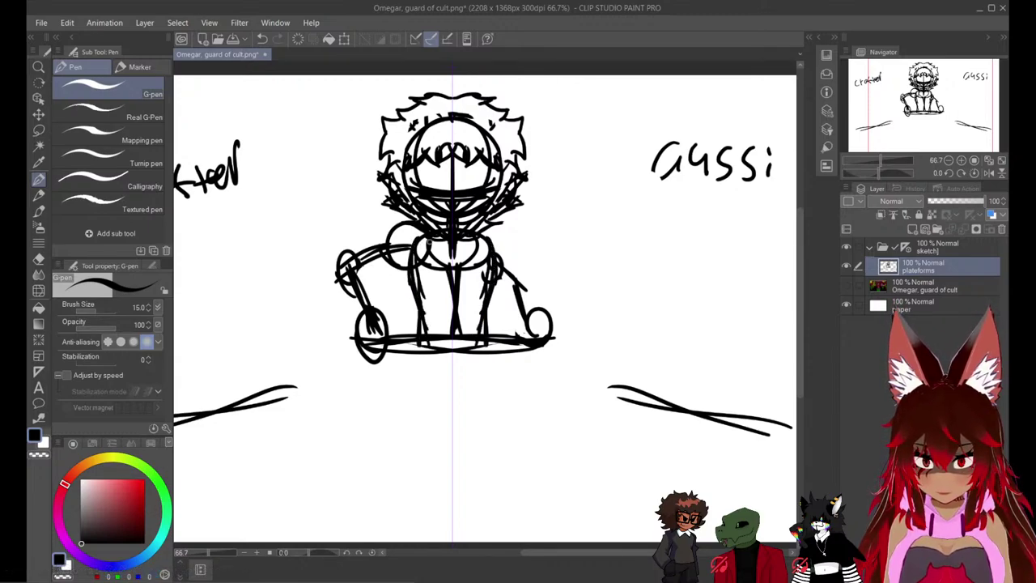
Rename the "plateforms" layer to "sketch" and lower its opacity to 35 percent.
left_click_drag(482, 232, 527, 234)
key("ctrl+z")
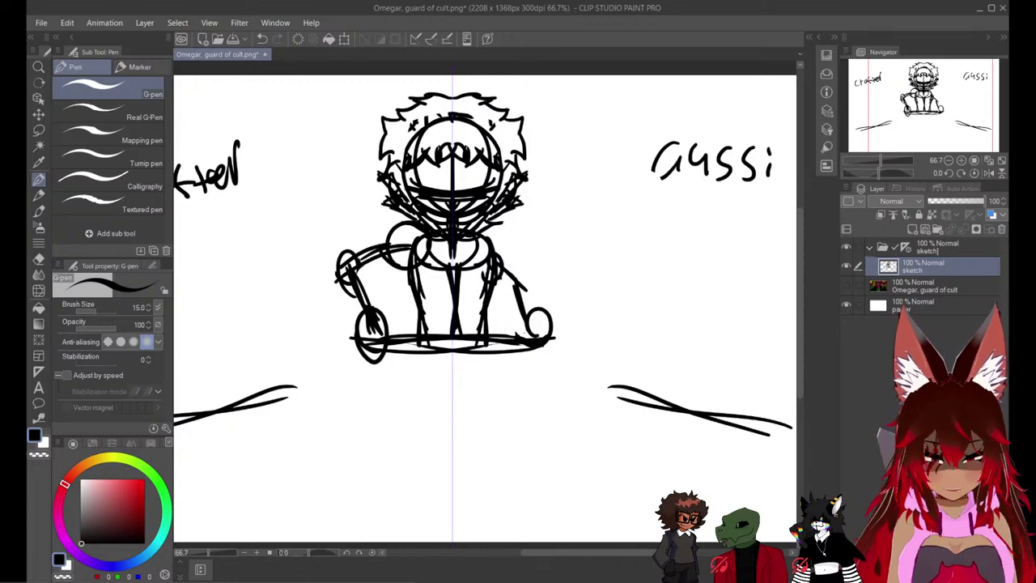
left_click(949, 201)
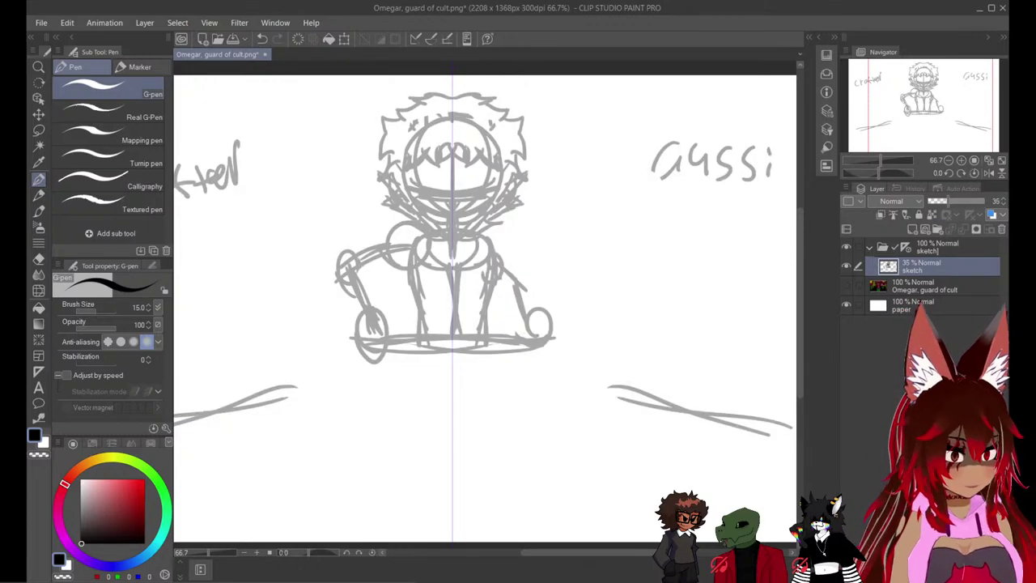
Add a layer named "Dark" above the sketch layer and reduce the G-pen's brush size to 5.5.
left_click(913, 229)
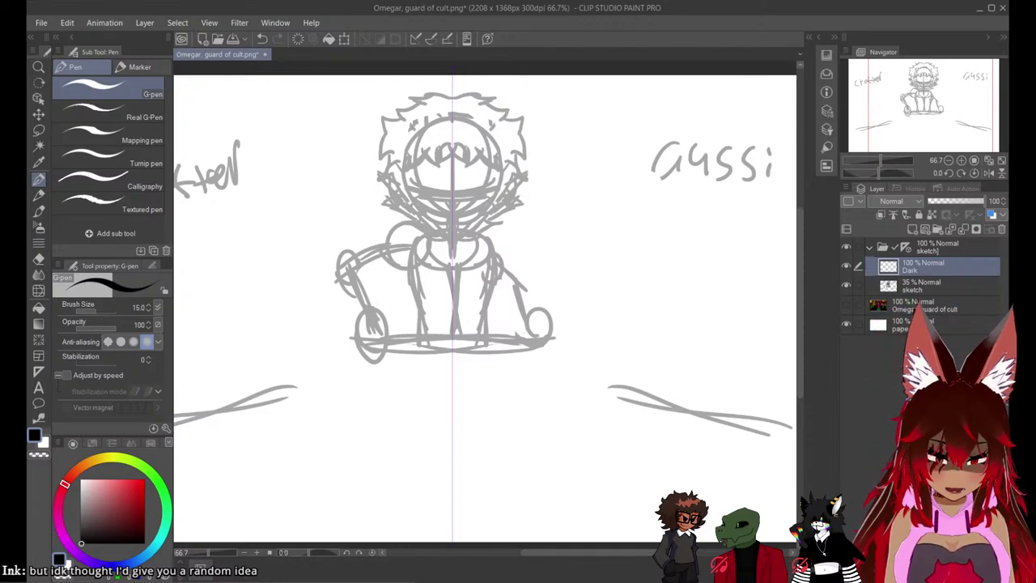
key("bracketleft")
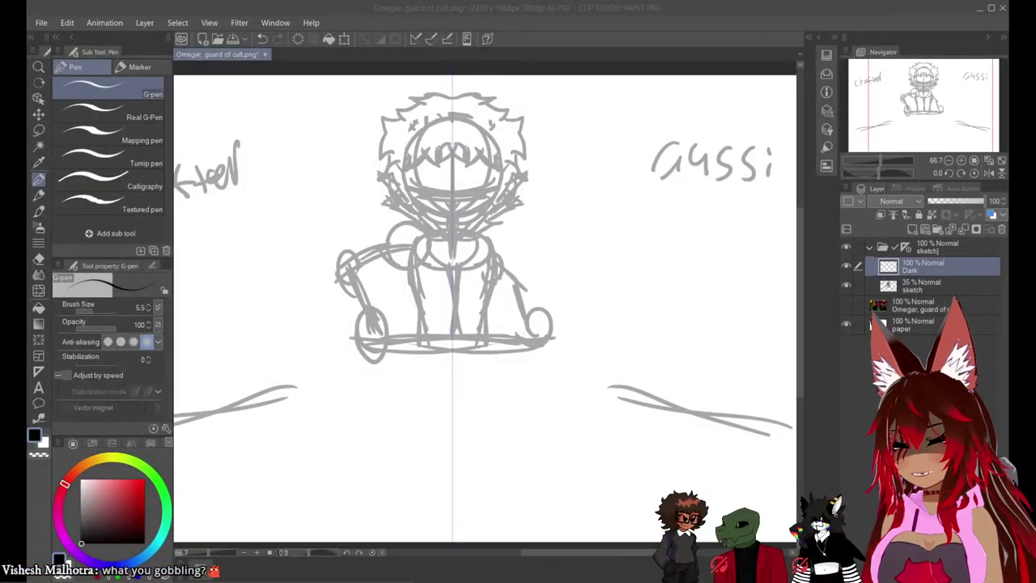
scroll(521, 351, "up", 3)
left_click_drag(521, 356, 553, 413)
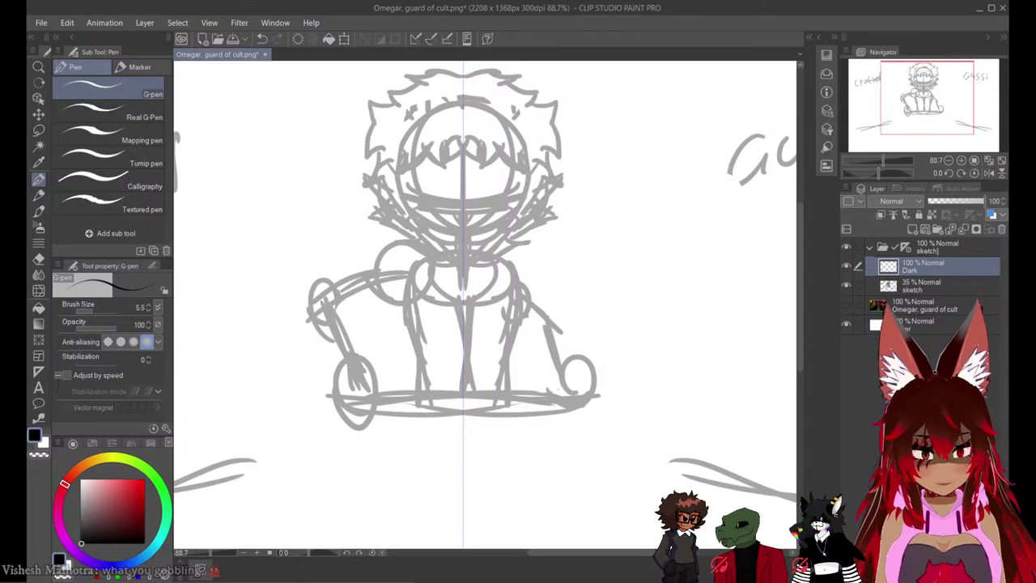
Undo the unmirrored test stroke, enable snapping to the symmetry ruler, and set the pen's brush size to 7.5.
mouse_move(329, 149)
left_mouse_down()
mouse_move(344, 236)
mouse_move(408, 281)
mouse_move(414, 306)
left_mouse_up()
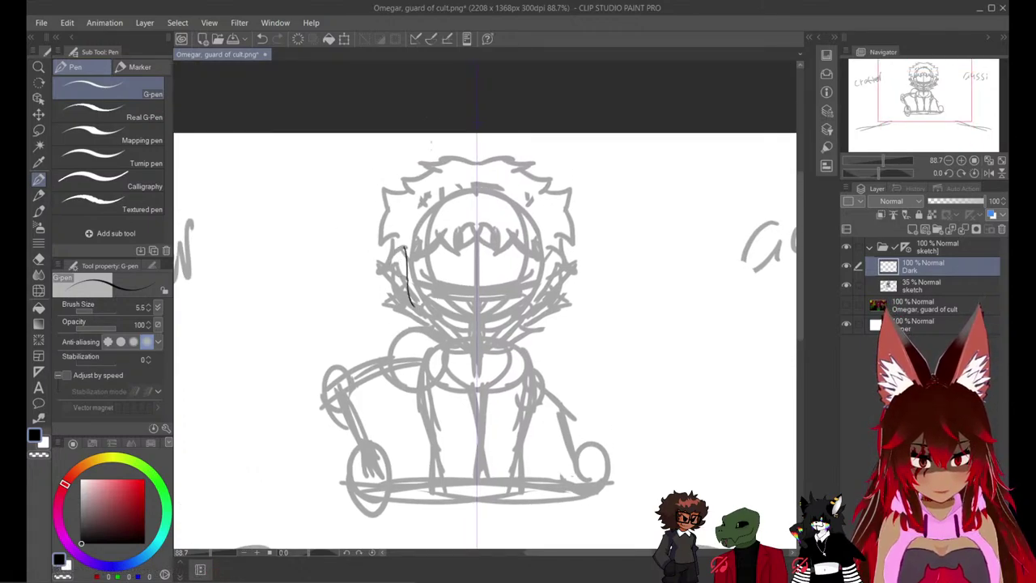
key("ctrl+z")
key("ctrl+z")
left_click(431, 39)
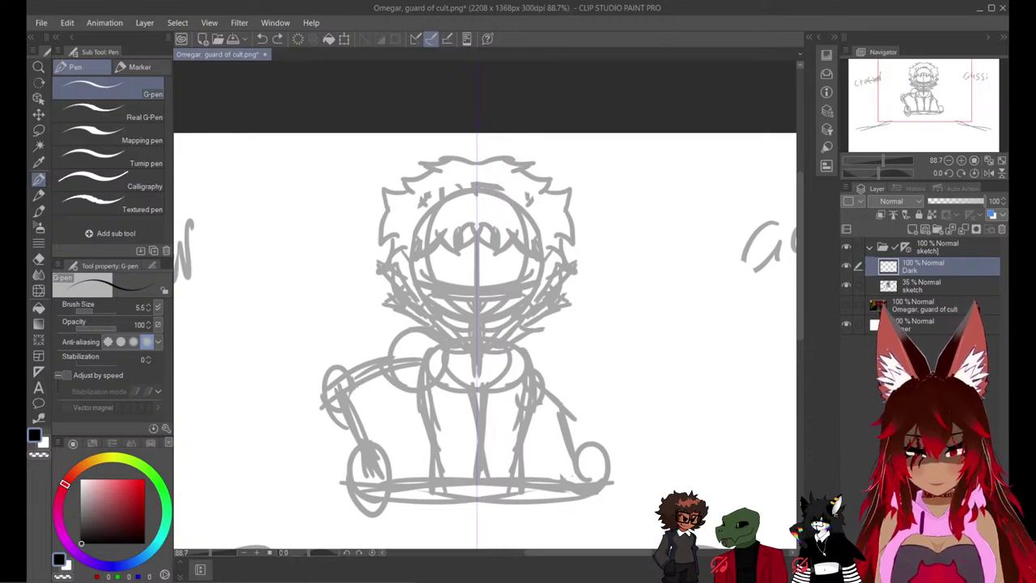
key("]")
key("]")
left_click_drag(410, 258, 412, 286)
left_click_drag(411, 282, 422, 307)
left_click_drag(419, 303, 443, 346)
key("ctrl+z")
key("ctrl+z")
key("ctrl+z")
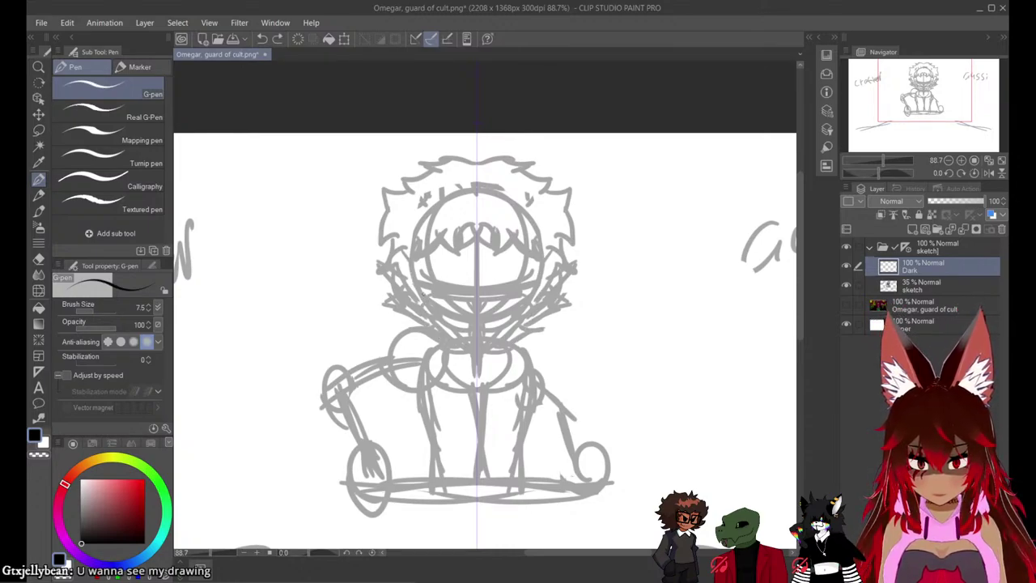
Draw a mirrored jawline meeting at the chin, with cheek sides and a curved upper mouth line, over the middle figure's faded head.
mouse_move(415, 295)
left_mouse_down()
mouse_move(442, 333)
mouse_move(477, 350)
left_mouse_up()
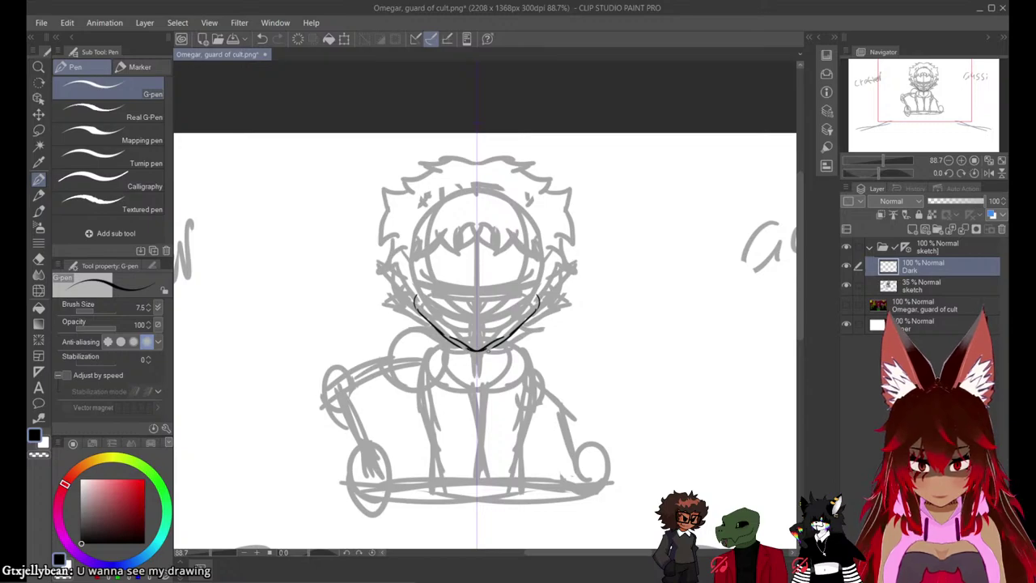
mouse_move(416, 295)
left_mouse_down()
mouse_move(461, 312)
mouse_move(414, 261)
mouse_move(418, 252)
left_mouse_up()
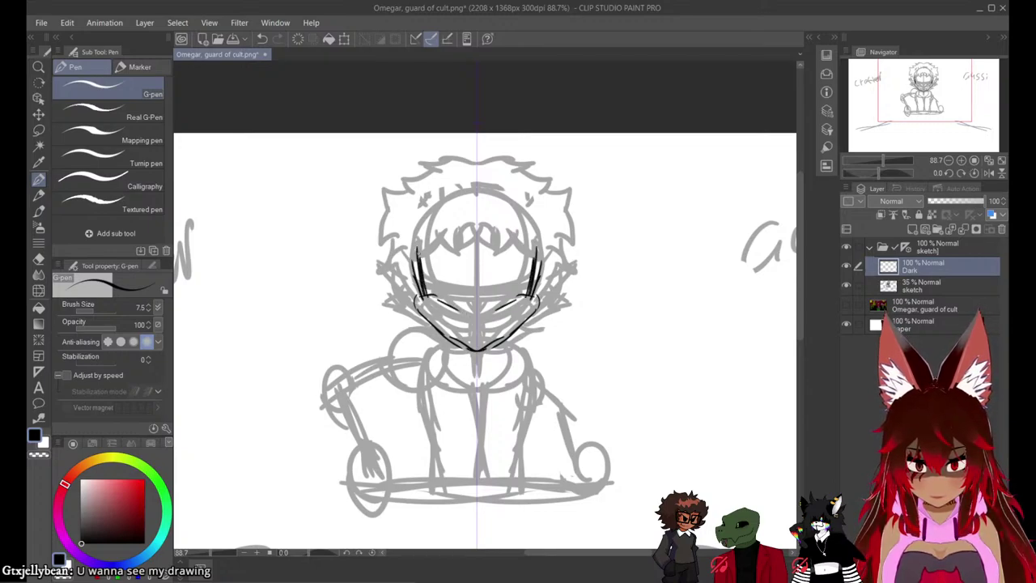
mouse_move(429, 290)
left_mouse_down()
mouse_move(478, 314)
mouse_move(474, 296)
left_mouse_up()
key("ctrl+z")
key("ctrl+z")
key("ctrl+z")
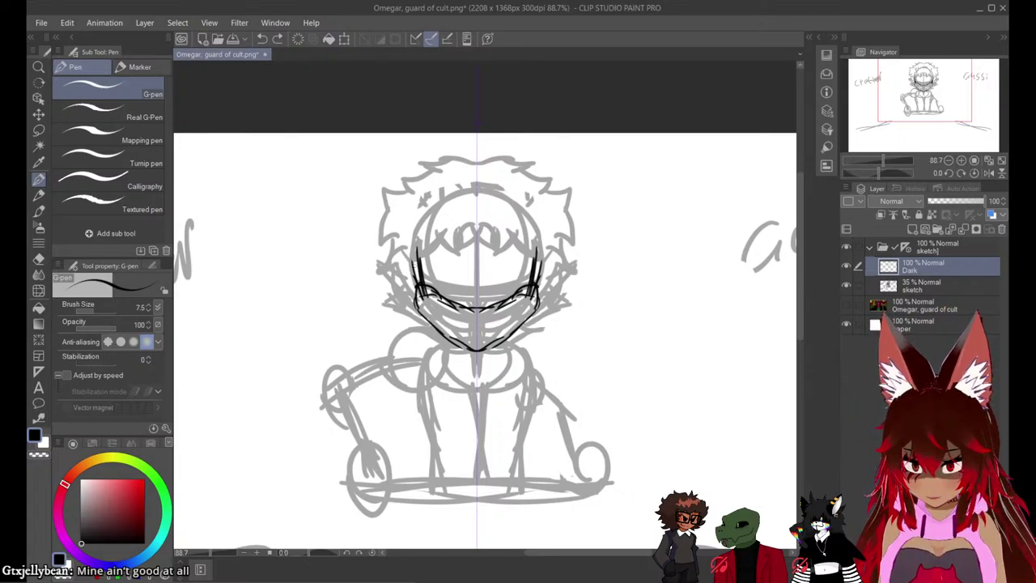
Undo the flared outer cheek strokes and rework the mirrored jaw and mouth lines with a flatter chin.
mouse_move(416, 283)
left_mouse_down()
mouse_move(401, 255)
mouse_move(411, 240)
left_mouse_up()
key("ctrl+z")
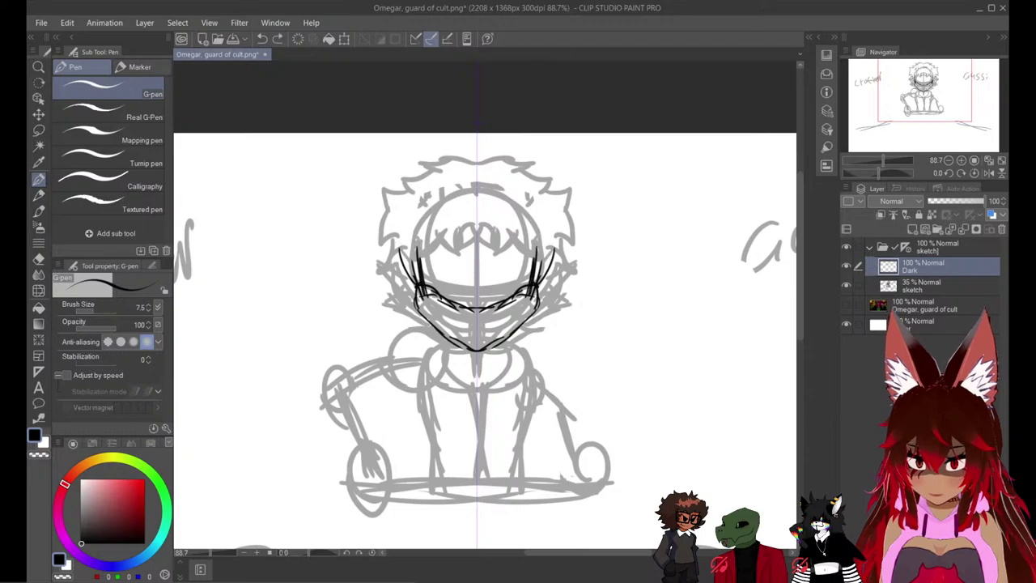
key("ctrl+z")
mouse_move(414, 294)
left_mouse_down()
mouse_move(477, 356)
mouse_move(447, 332)
mouse_move(472, 344)
mouse_move(477, 299)
left_mouse_up()
key("e")
key("p")
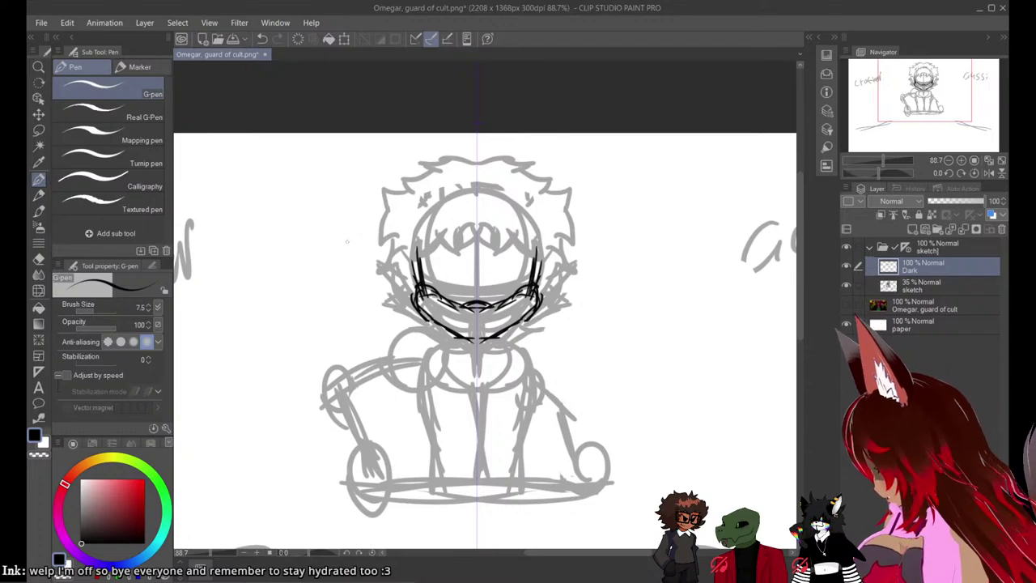
Draw a mirrored spiky hair outline around the head, from the jaw up to the crown.
mouse_move(426, 332)
left_mouse_down()
mouse_move(470, 348)
mouse_move(384, 315)
left_mouse_up()
mouse_move(385, 315)
left_mouse_down()
mouse_move(409, 310)
mouse_move(382, 283)
left_mouse_up()
mouse_move(382, 283)
left_mouse_down()
mouse_move(401, 291)
mouse_move(393, 279)
left_mouse_up()
mouse_move(395, 283)
left_mouse_down()
mouse_move(382, 257)
mouse_move(380, 238)
mouse_move(401, 246)
mouse_move(382, 223)
mouse_move(475, 154)
left_mouse_up()
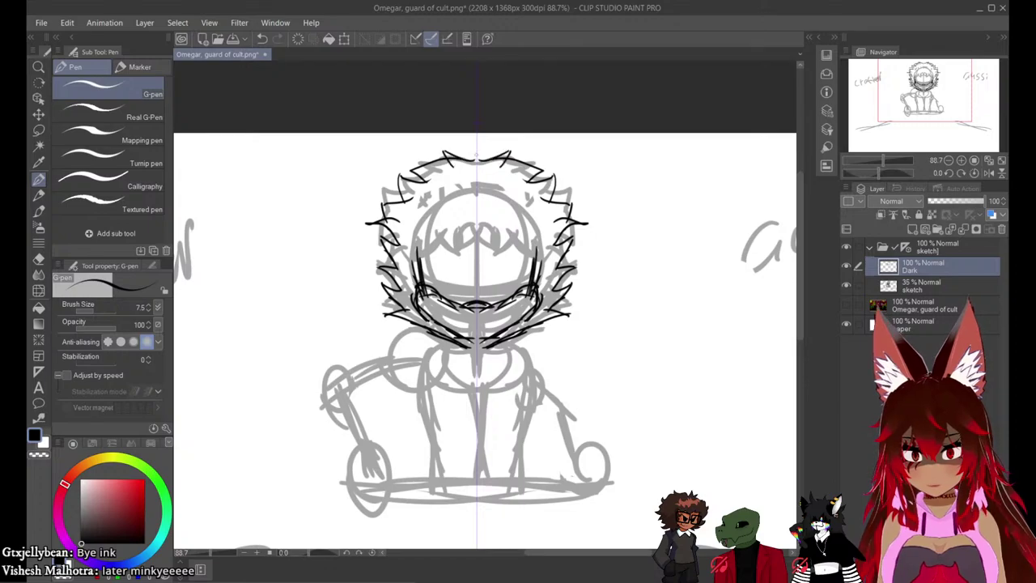
mouse_move(406, 241)
left_mouse_down()
mouse_move(434, 232)
mouse_move(432, 264)
mouse_move(476, 259)
left_mouse_up()
key("ctrl+z")
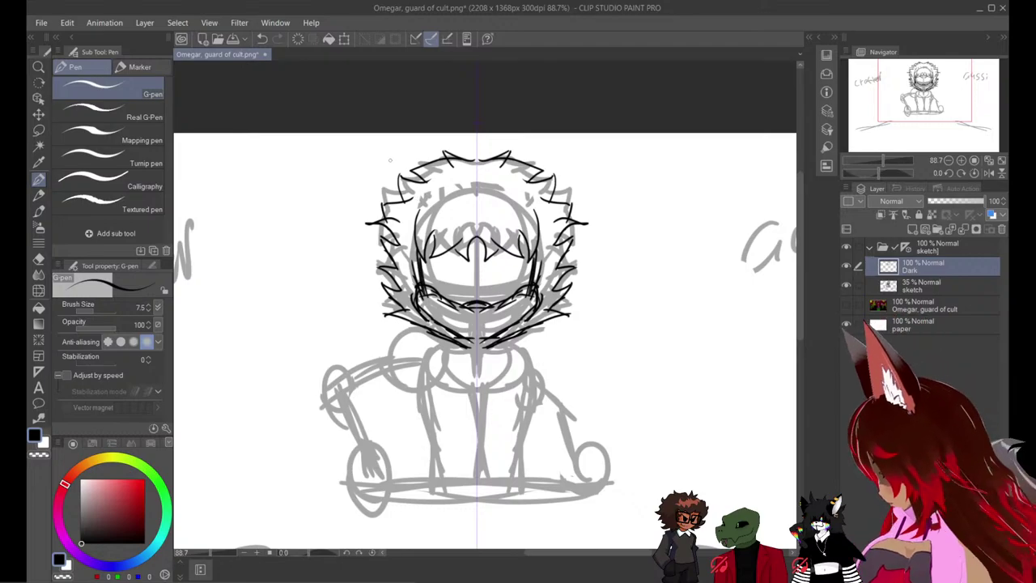
key("ctrl+z")
key("ctrl+z")
key("ctrl+z")
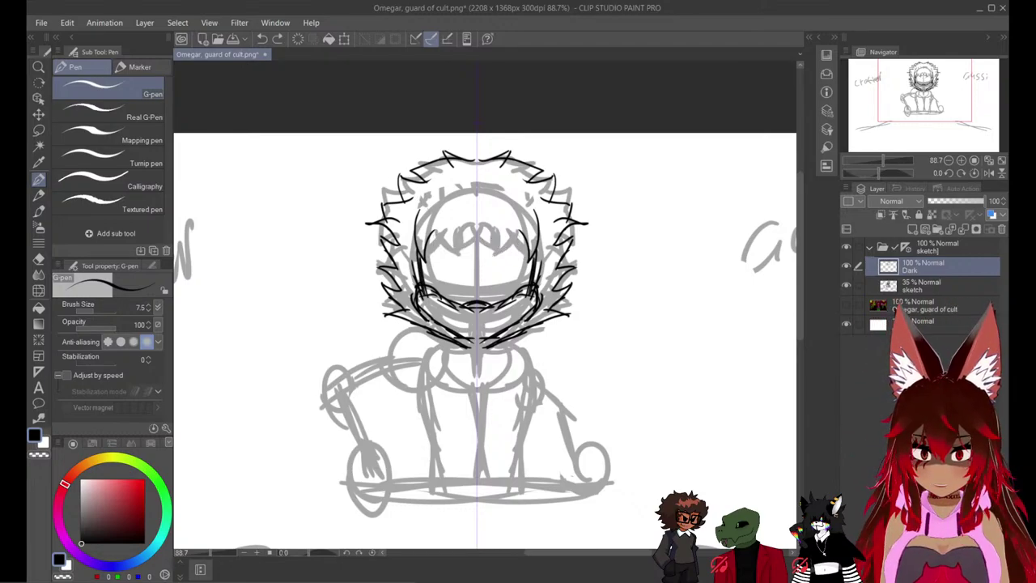
Draw mirrored jagged bangs across the forehead, joining at the face's center line.
key("ctrl+y")
key("ctrl+y")
key("ctrl+y")
key("ctrl+y")
key("ctrl+y")
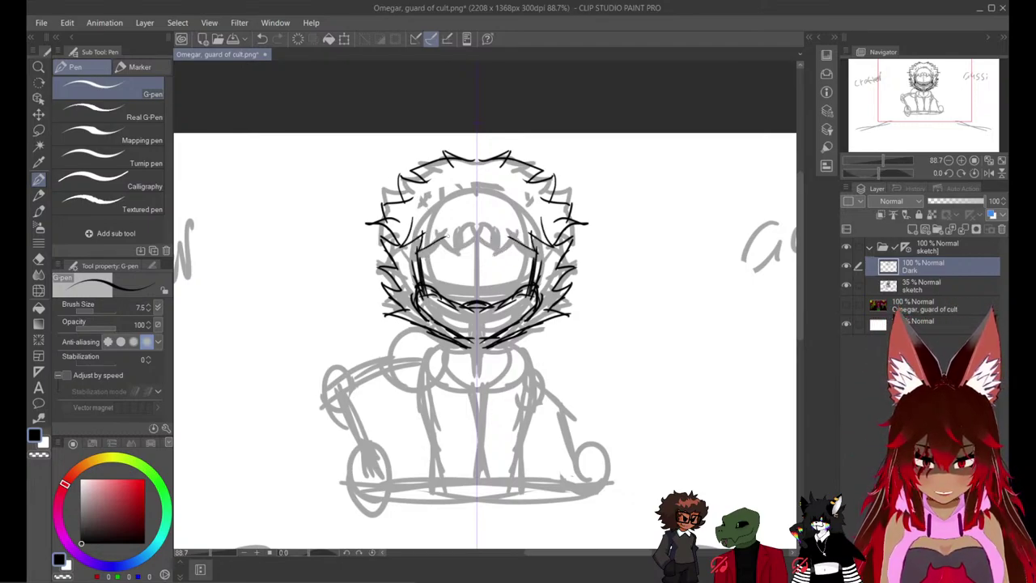
left_click_drag(455, 246, 477, 238)
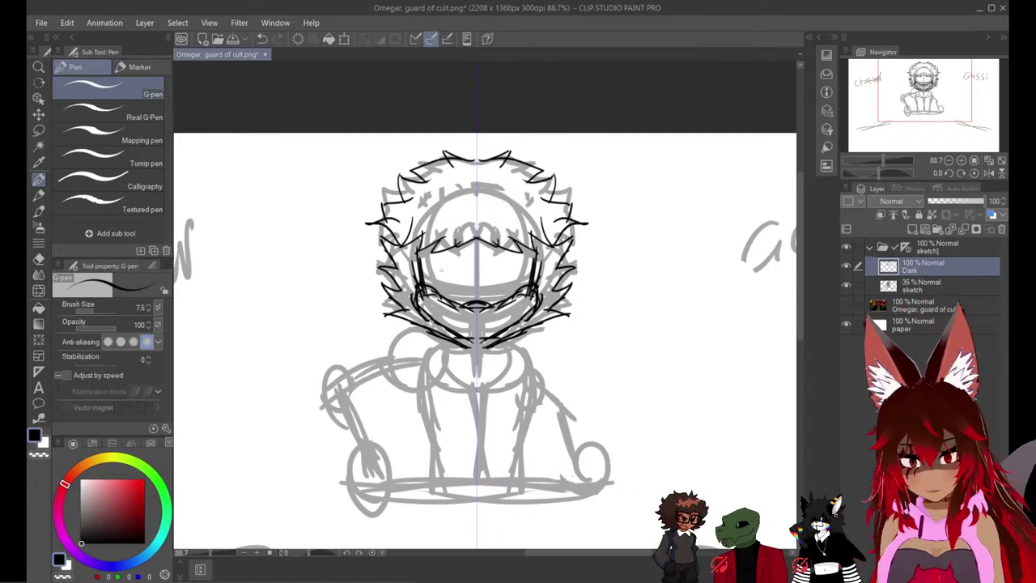
Try several mirrored oval shapes of different widths on the face's center line below the bangs.
left_click_drag(464, 245, 462, 307)
key("ctrl+z")
left_click_drag(465, 247, 475, 295)
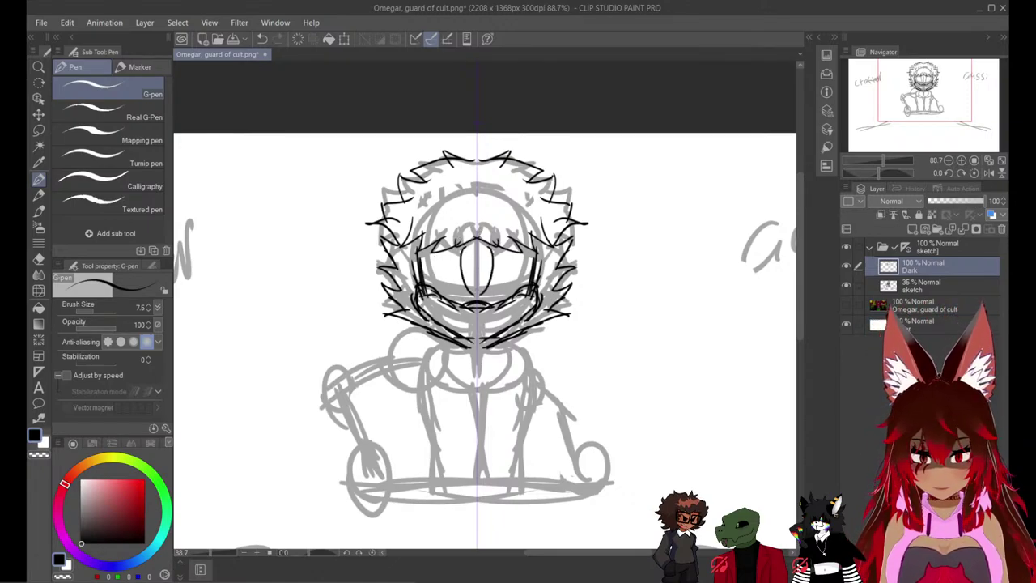
key("ctrl+z")
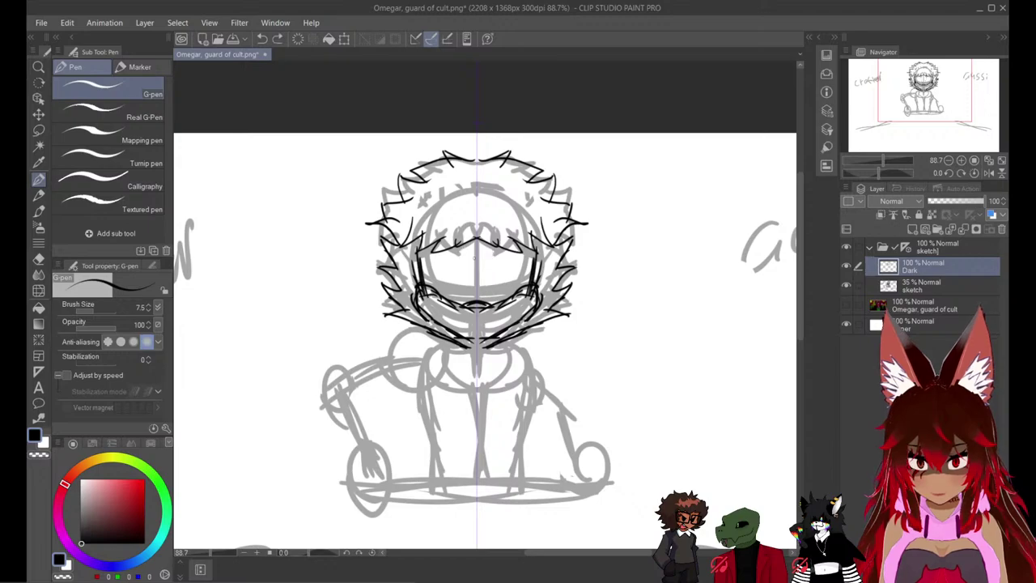
left_click_drag(475, 253, 473, 292)
key("ctrl+z")
key("ctrl+z")
left_click_drag(471, 253, 476, 290)
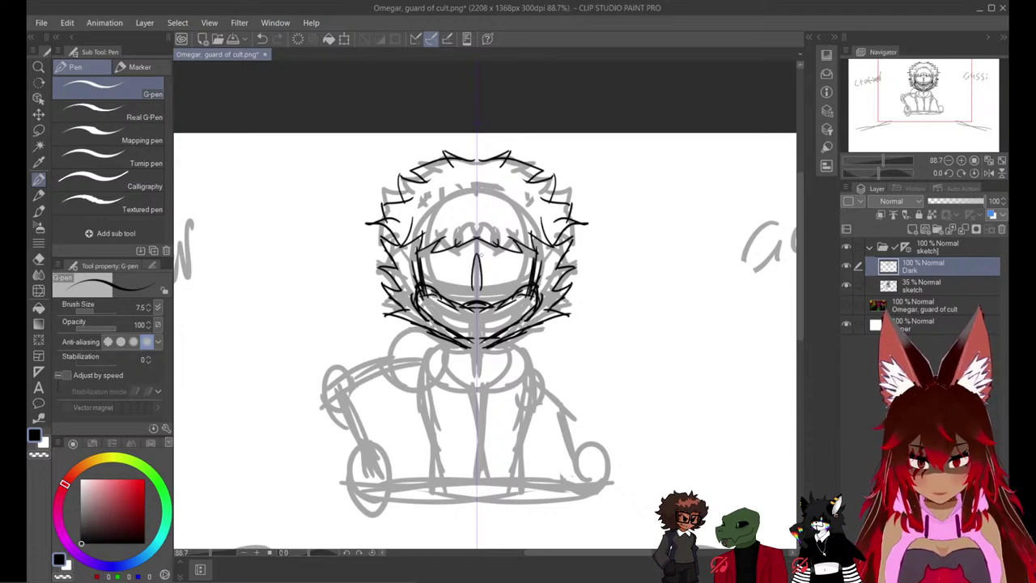
key("ctrl+z")
mouse_move(472, 253)
left_mouse_down()
mouse_move(477, 285)
mouse_move(471, 263)
left_mouse_up()
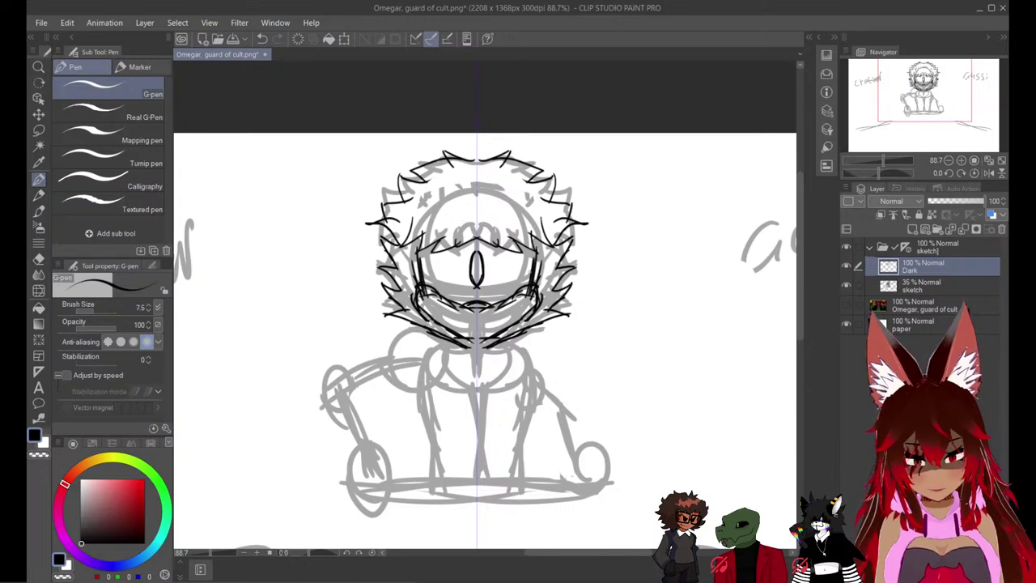
Erase the central oval and try a narrow, pointed one slightly lower on the face.
scroll(516, 243, "up", 3)
key("e")
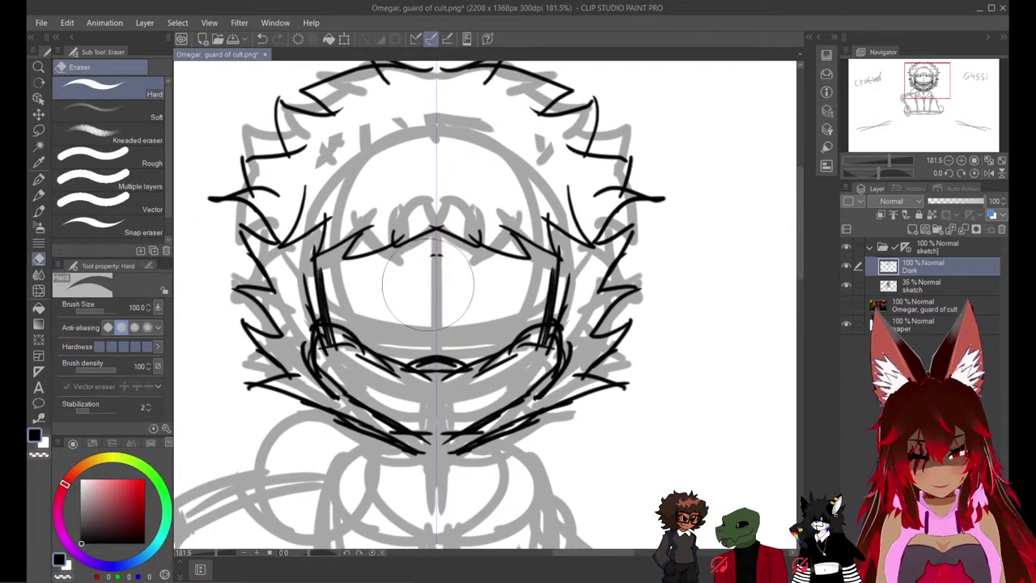
key("p")
mouse_move(435, 258)
left_mouse_down()
mouse_move(445, 308)
mouse_move(446, 260)
left_mouse_up()
key("ctrl+z")
key("ctrl+z")
key("ctrl+z")
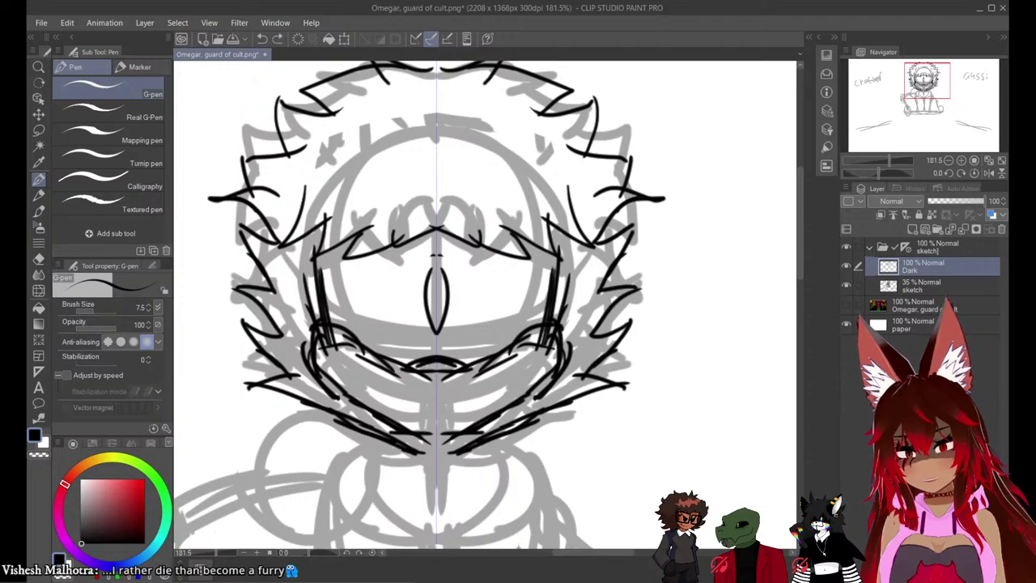
key("ctrl+z")
Draw a mirrored pair of narrow, pointed eyes below the bangs.
mouse_move(389, 310)
left_mouse_down()
mouse_move(402, 259)
mouse_move(391, 324)
left_mouse_up()
key("ctrl+z")
left_click_drag(391, 323, 395, 306)
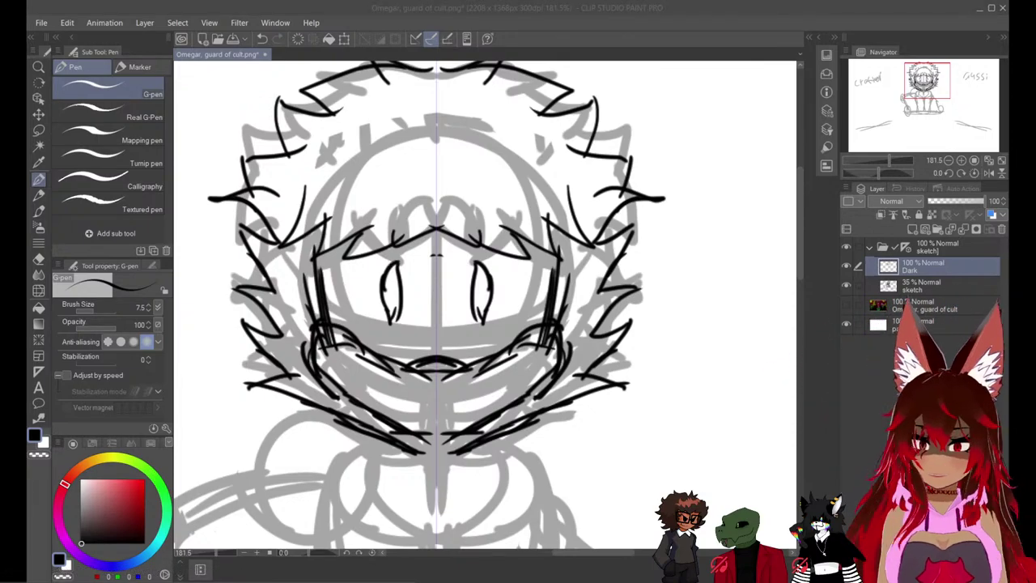
key("alt+Tab")
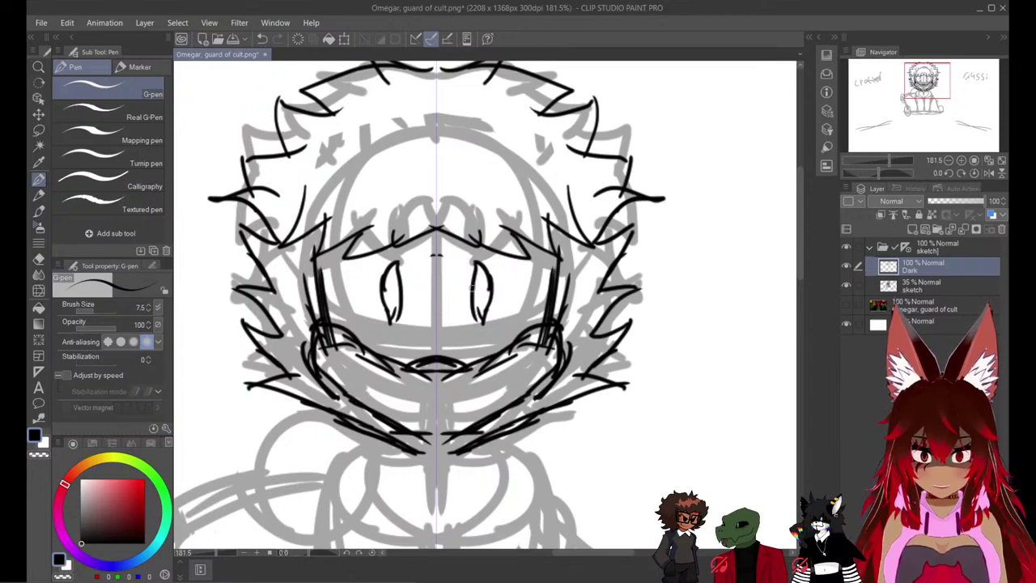
Sketch a mirrored wide mouth with fangs and a lower lip curve between the cheeks.
mouse_move(445, 388)
left_mouse_down()
mouse_move(547, 352)
mouse_move(529, 386)
mouse_move(466, 407)
mouse_move(490, 406)
mouse_move(426, 399)
mouse_move(489, 361)
left_mouse_up()
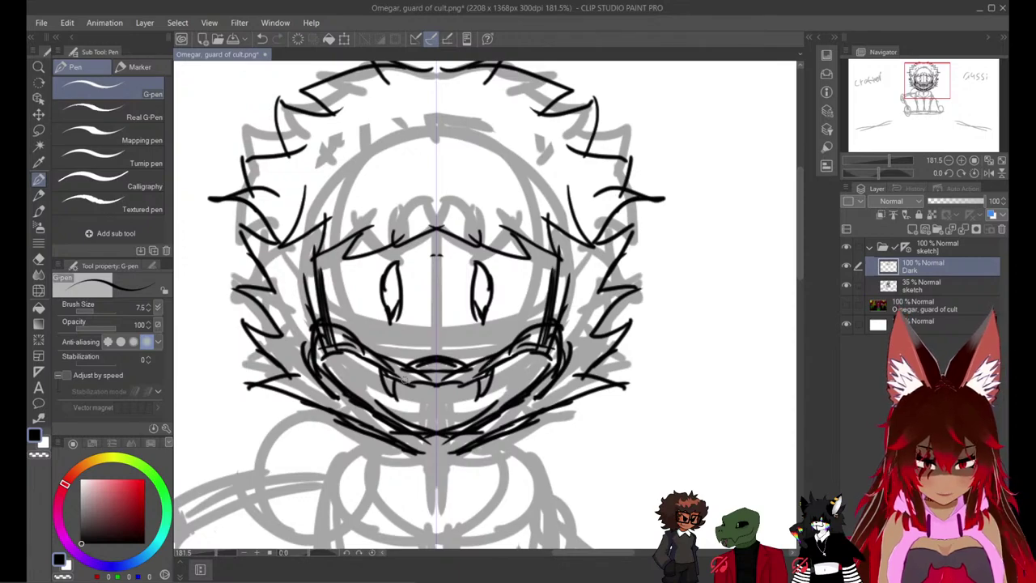
key("ctrl+z")
mouse_move(345, 375)
left_mouse_down()
mouse_move(396, 394)
mouse_move(457, 397)
left_mouse_up()
key("ctrl+z")
key("ctrl+z")
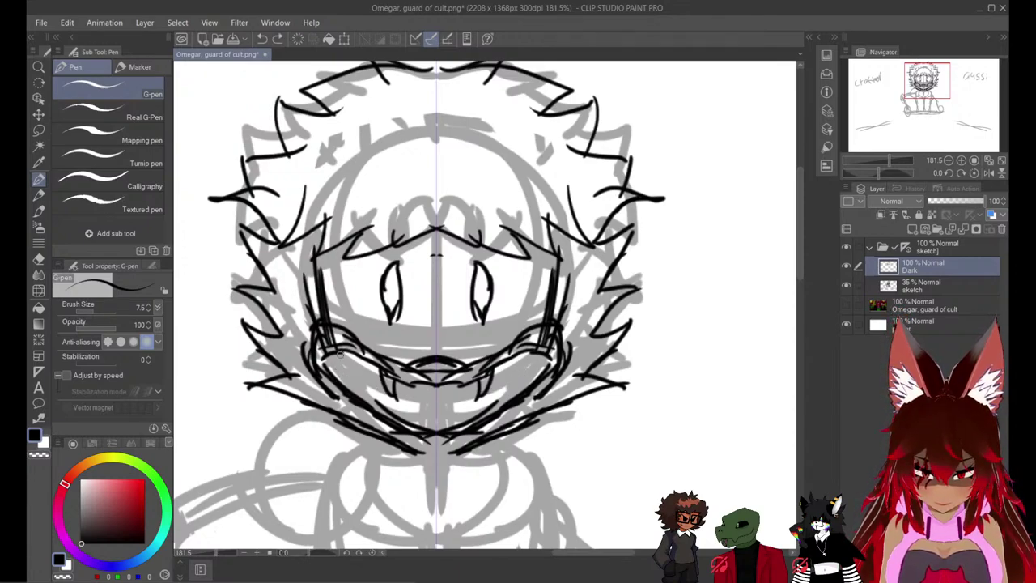
mouse_move(340, 354)
left_mouse_down()
mouse_move(346, 386)
mouse_move(351, 375)
mouse_move(437, 408)
left_mouse_up()
key("ctrl+z")
Try clearing both eyes down to their short upper lash strokes.
key("e")
mouse_move(413, 301)
left_mouse_down()
mouse_move(403, 298)
mouse_move(408, 312)
mouse_move(396, 266)
mouse_move(386, 316)
mouse_move(396, 271)
mouse_move(395, 337)
mouse_move(397, 311)
left_mouse_up()
key("p")
key("ctrl+z")
key("ctrl+z")
key("ctrl+z")
key("ctrl+z")
key("ctrl+z")
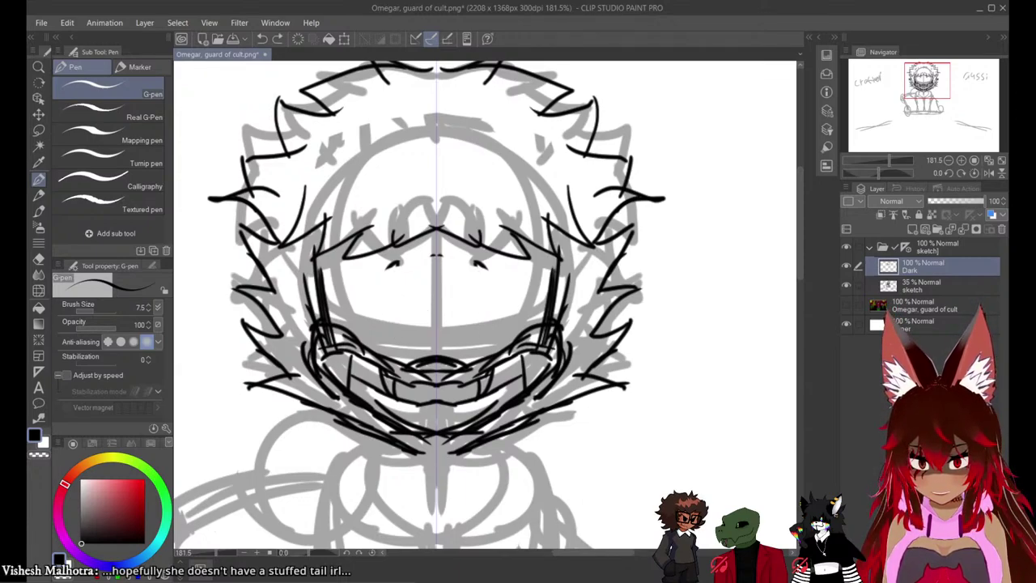
Try mirrored oval eyes with lower lid strokes, and erase the lower part of the ovals.
left_click_drag(385, 304, 395, 254)
key("ctrl+z")
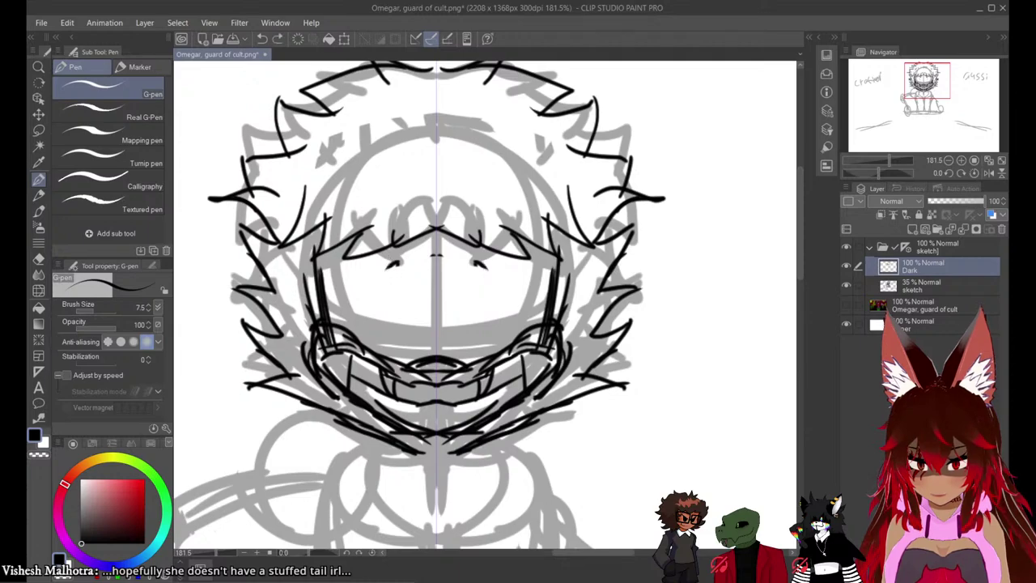
mouse_move(387, 297)
left_mouse_down()
mouse_move(397, 258)
mouse_move(392, 304)
left_mouse_up()
key("ctrl+z")
key("ctrl+z")
mouse_move(396, 268)
left_mouse_down()
mouse_move(403, 328)
mouse_move(395, 322)
mouse_move(425, 326)
left_mouse_up()
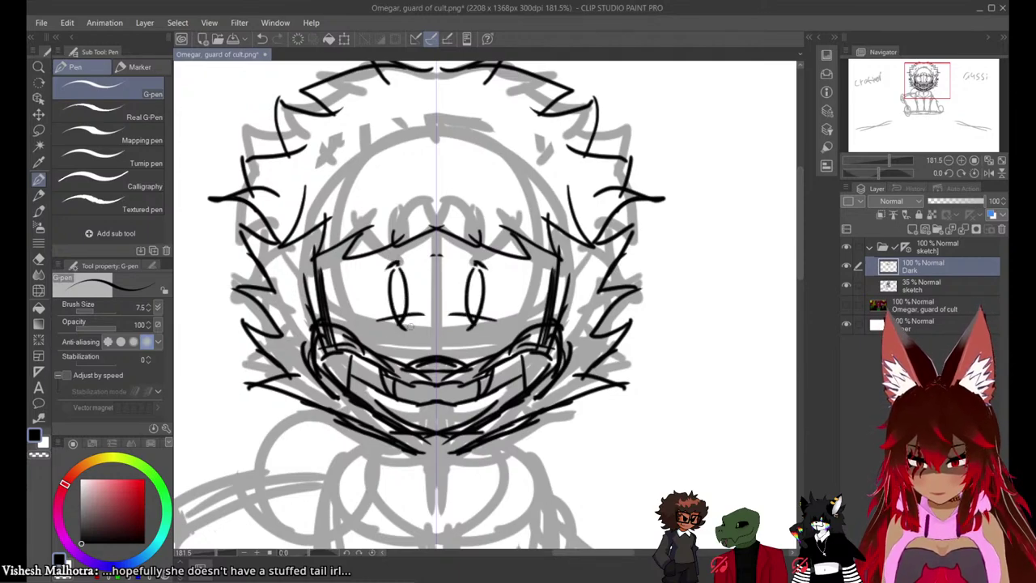
mouse_move(361, 316)
left_mouse_down()
mouse_move(427, 329)
mouse_move(399, 322)
left_mouse_up()
key("e")
key("p")
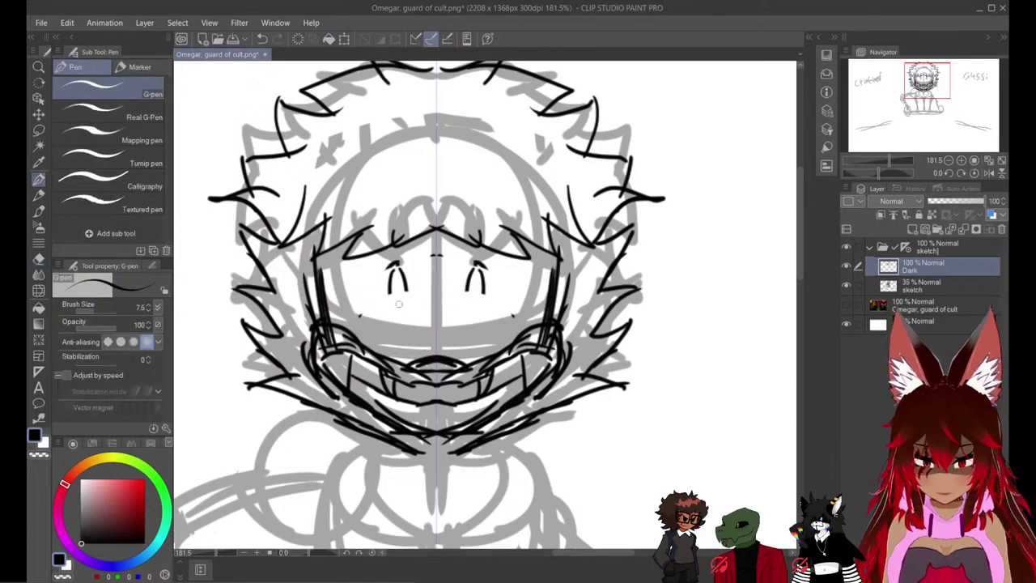
Try extending the open eye shapes down to curved lower lid lines.
mouse_move(406, 285)
left_mouse_down()
mouse_move(395, 324)
mouse_move(420, 319)
mouse_move(398, 320)
left_mouse_up()
key("ctrl+z")
key("ctrl+z")
key("ctrl+z")
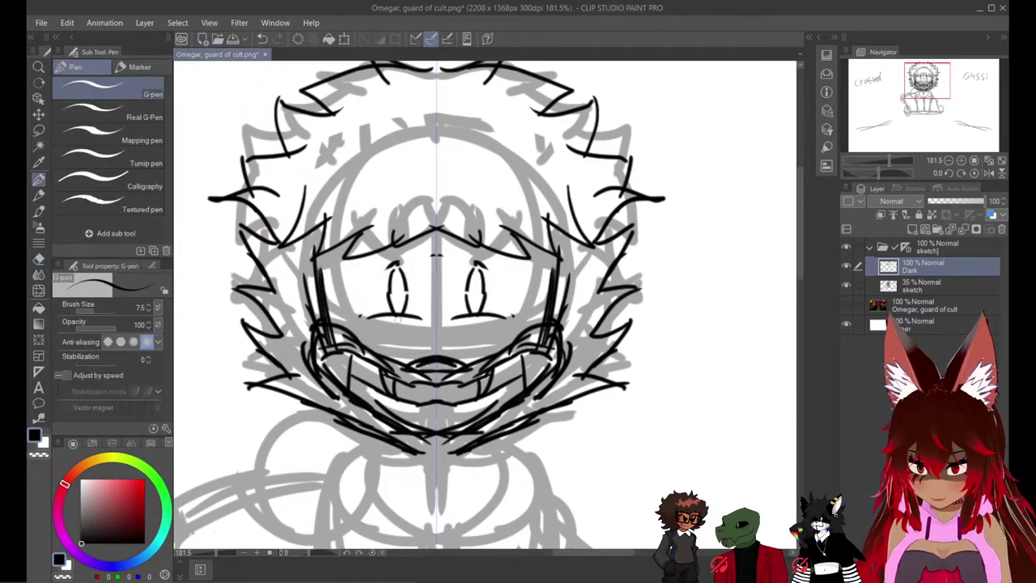
Step back through the alternative eye strokes to restore the earlier pair of narrow, pointed eyes.
key("ctrl+z")
key("ctrl+z")
key("ctrl+z")
key("ctrl+z")
key("ctrl+z")
key("ctrl+z")
key("ctrl+z")
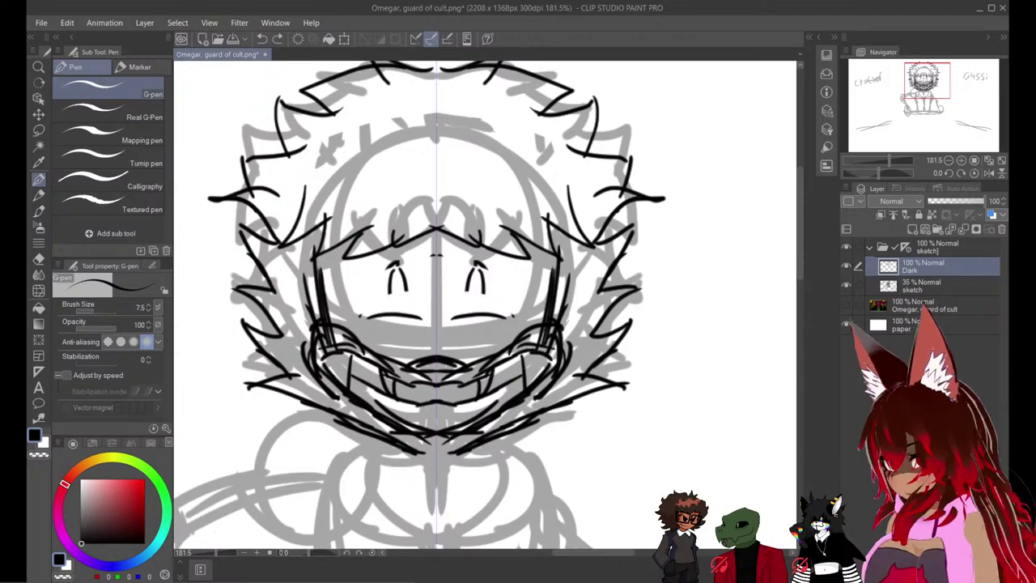
key("ctrl+y")
key("ctrl+y")
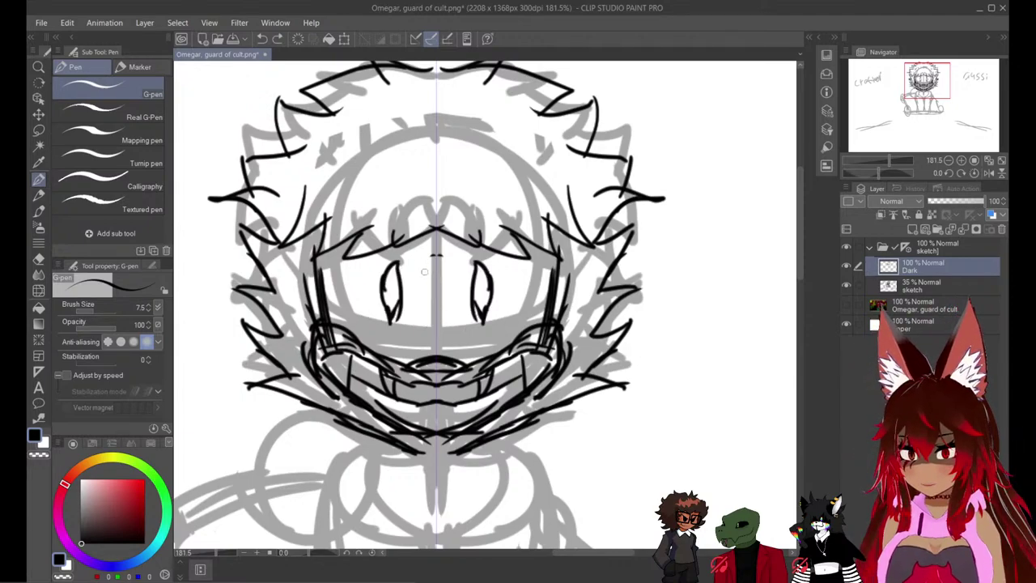
Clear the pair of narrow eyes and draw a single upright oval eye on the face's centre line.
key("ctrl+z")
key("ctrl+z")
key("e")
mouse_move(397, 289)
left_mouse_down()
mouse_move(421, 283)
mouse_move(436, 317)
left_mouse_up()
key("p")
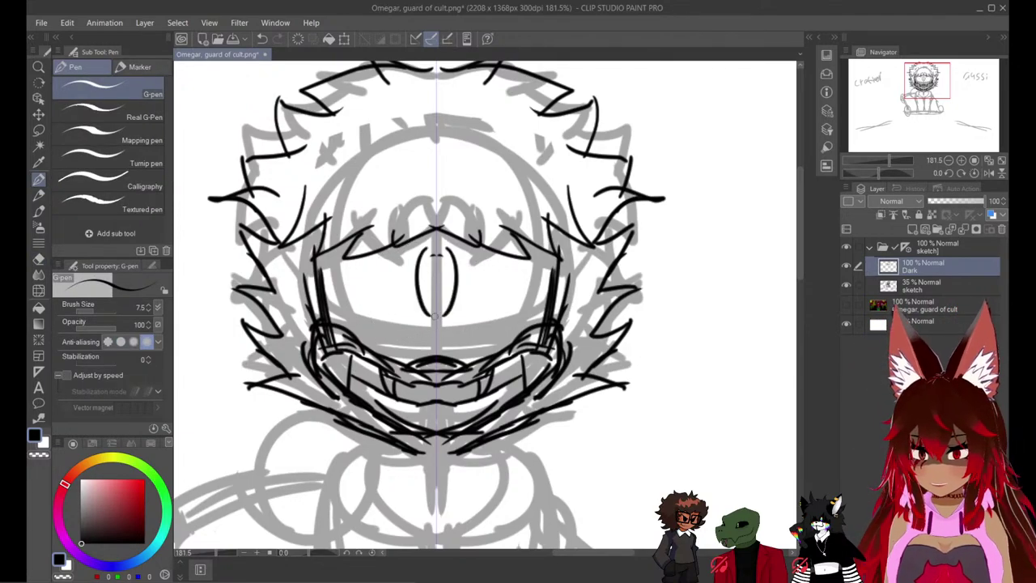
key("ctrl+z")
left_click_drag(428, 249, 441, 322)
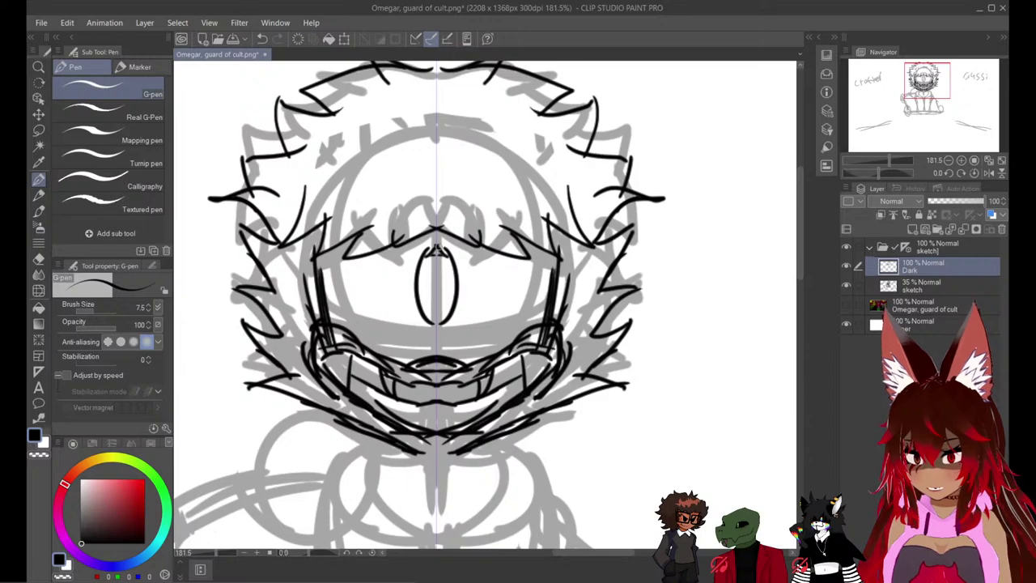
Reshape the central oval into a single lens-shaped eye with pointed upper and lower ends.
key("ctrl+z")
key("ctrl+z")
key("ctrl+z")
key("ctrl+z")
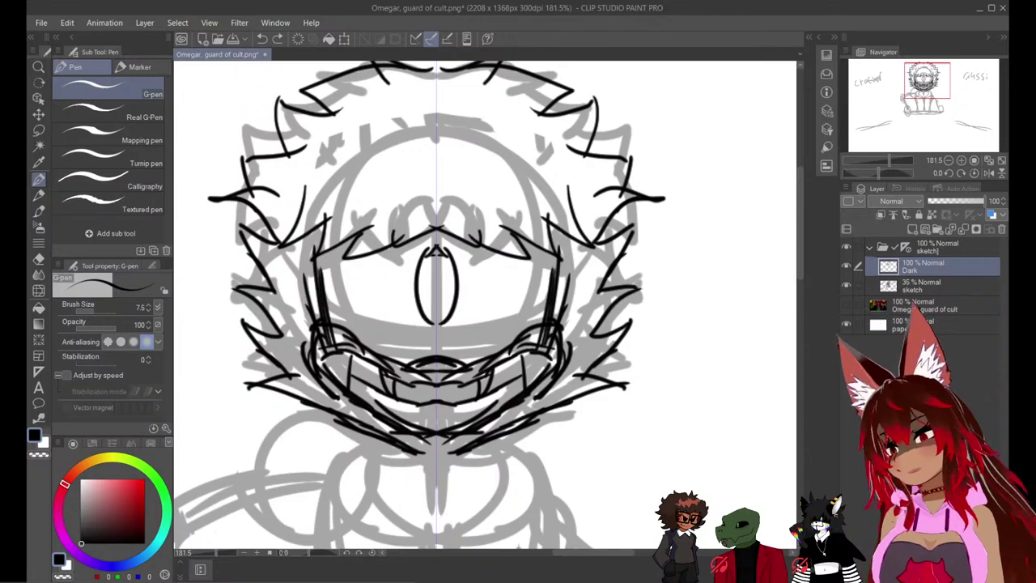
key("e")
mouse_move(399, 299)
left_mouse_down()
mouse_move(395, 287)
mouse_move(436, 330)
left_mouse_up()
key("p")
mouse_move(418, 293)
left_mouse_down()
mouse_move(438, 243)
mouse_move(420, 320)
mouse_move(427, 305)
mouse_move(438, 330)
left_mouse_up()
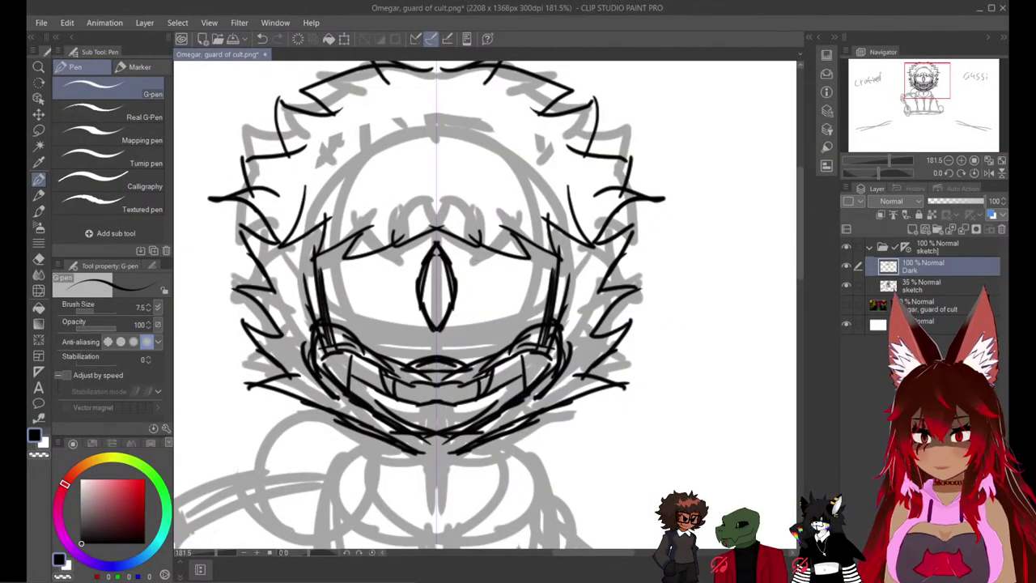
Try pairs of mirrored, slightly curved vertical lines on both sides of the central eye.
left_click_drag(395, 257, 386, 331)
left_click_drag(478, 257, 488, 332)
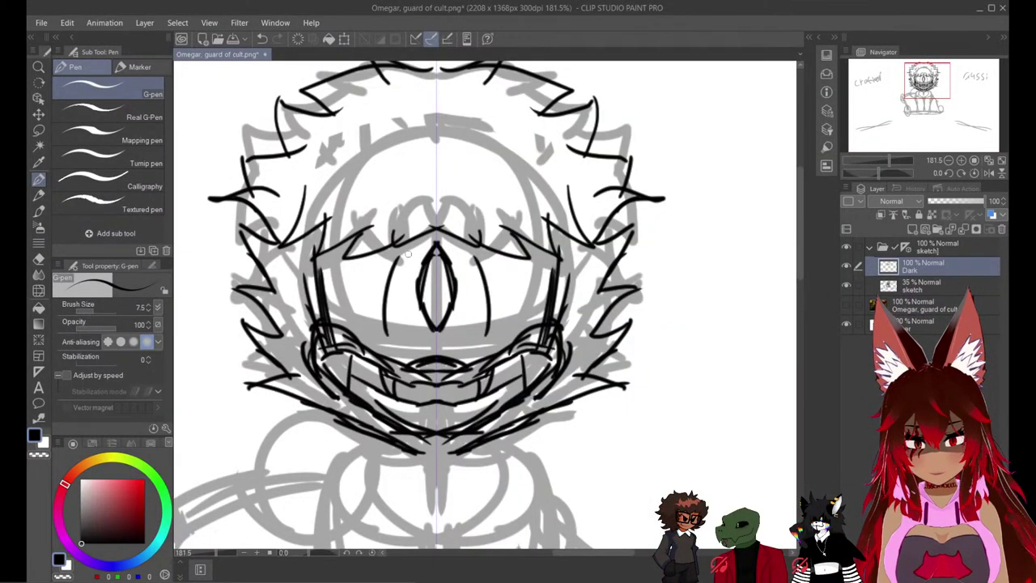
left_click_drag(409, 254, 404, 334)
left_click_drag(463, 256, 470, 334)
left_click_drag(417, 252, 414, 328)
left_click_drag(455, 252, 458, 328)
left_click_drag(424, 228, 431, 301)
key("ctrl+z")
key("ctrl+z")
key("ctrl+z")
key("ctrl+z")
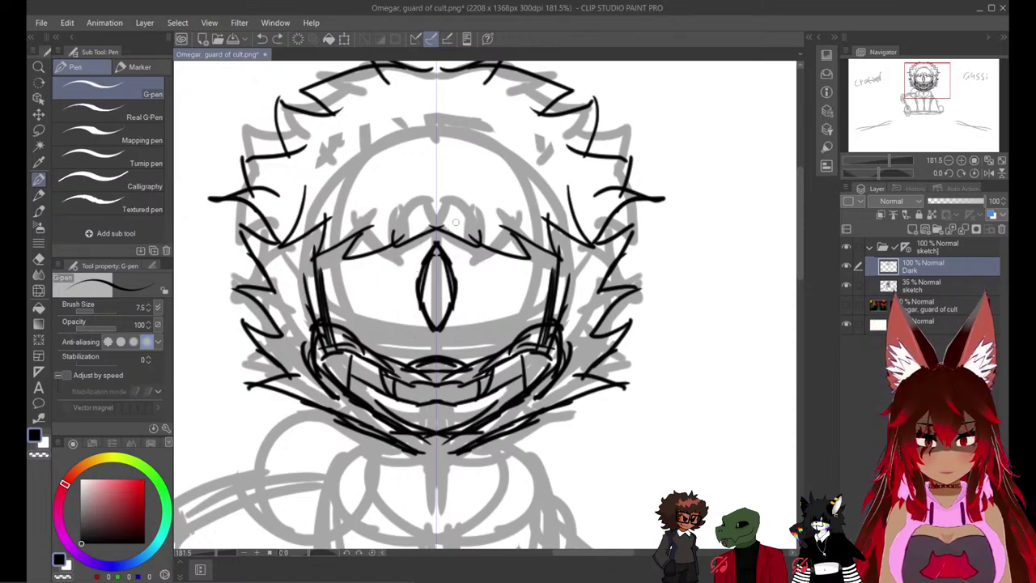
Try a wavy line across the forehead and an inner contour following the spiky mane.
left_click_drag(456, 216, 568, 204)
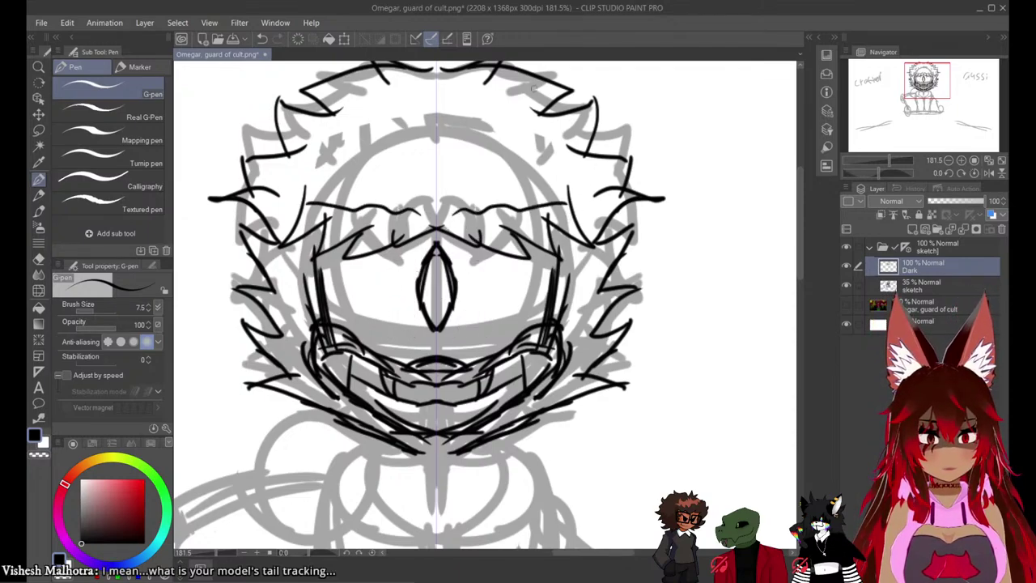
mouse_move(488, 81)
left_mouse_down()
mouse_move(567, 150)
mouse_move(603, 234)
mouse_move(589, 288)
mouse_move(603, 296)
mouse_move(590, 267)
mouse_move(564, 404)
left_mouse_up()
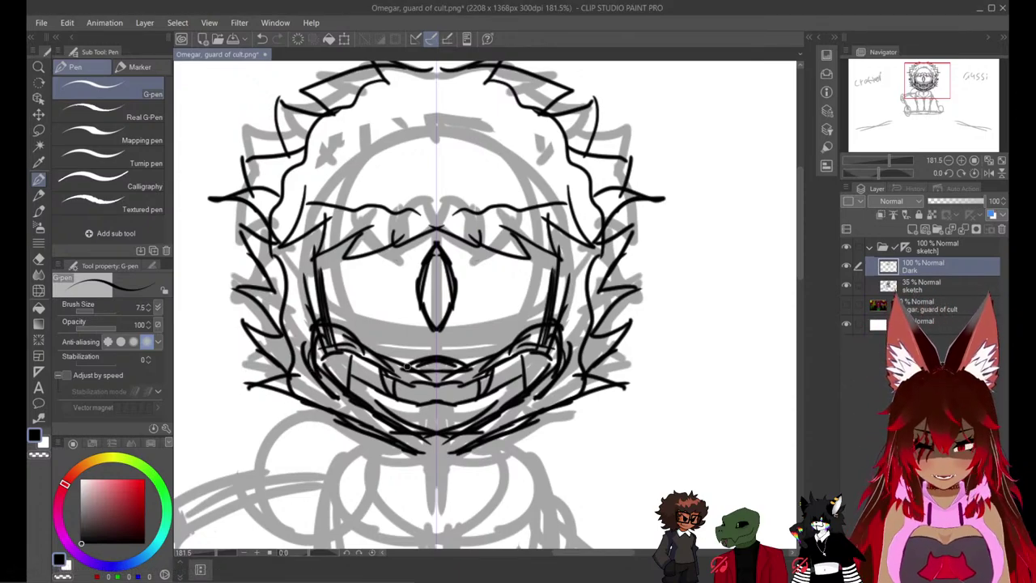
key("ctrl+z")
key("ctrl+z")
key("ctrl+z")
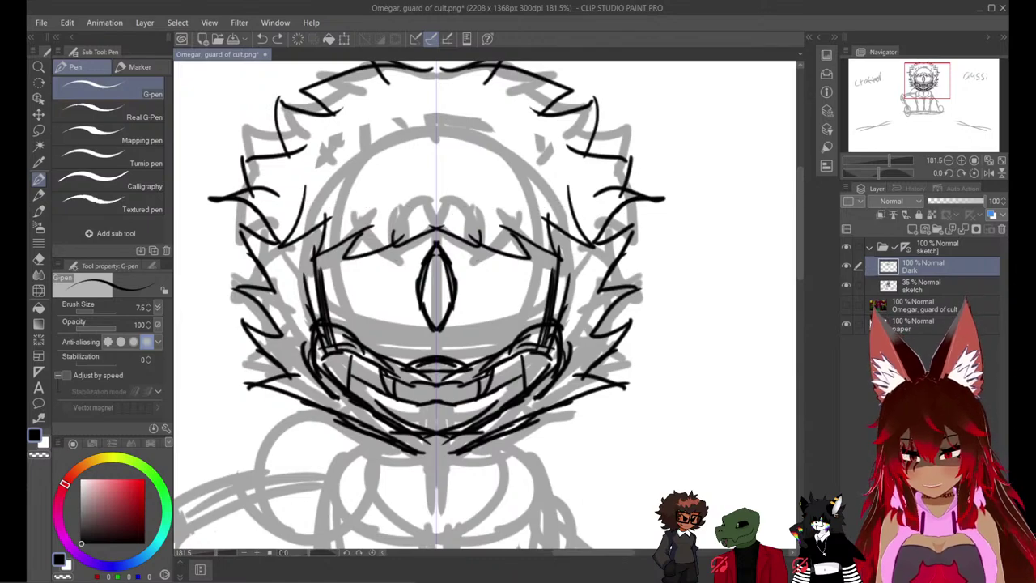
Draw the visor's mirrored upper edge below the brow and try slanted inner panel lines beneath it.
left_click_drag(315, 266, 459, 249)
mouse_move(380, 256)
left_mouse_down()
mouse_move(388, 281)
mouse_move(391, 321)
mouse_move(455, 326)
left_mouse_up()
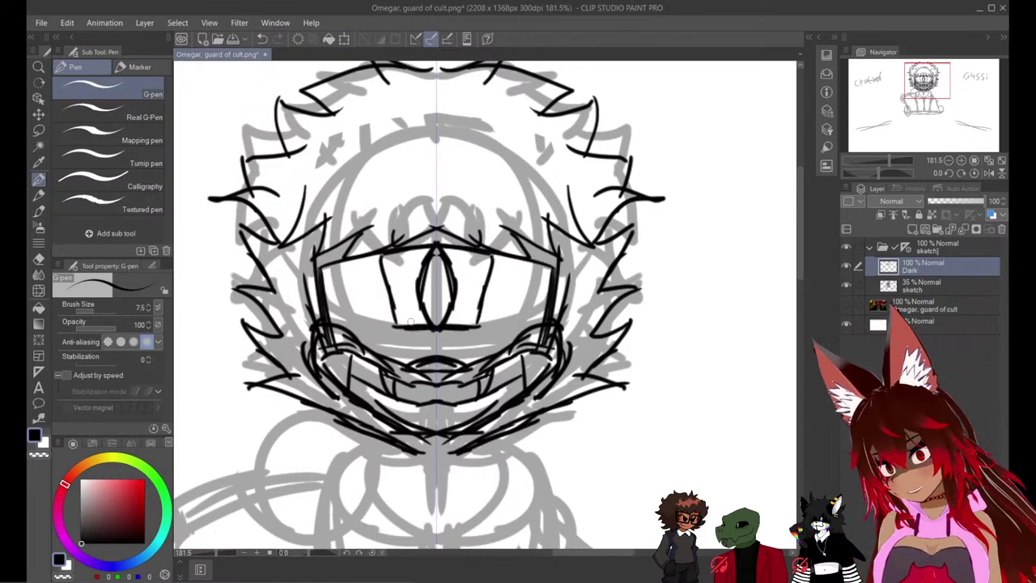
key("ctrl+z")
key("ctrl+z")
key("ctrl+z")
key("ctrl+z")
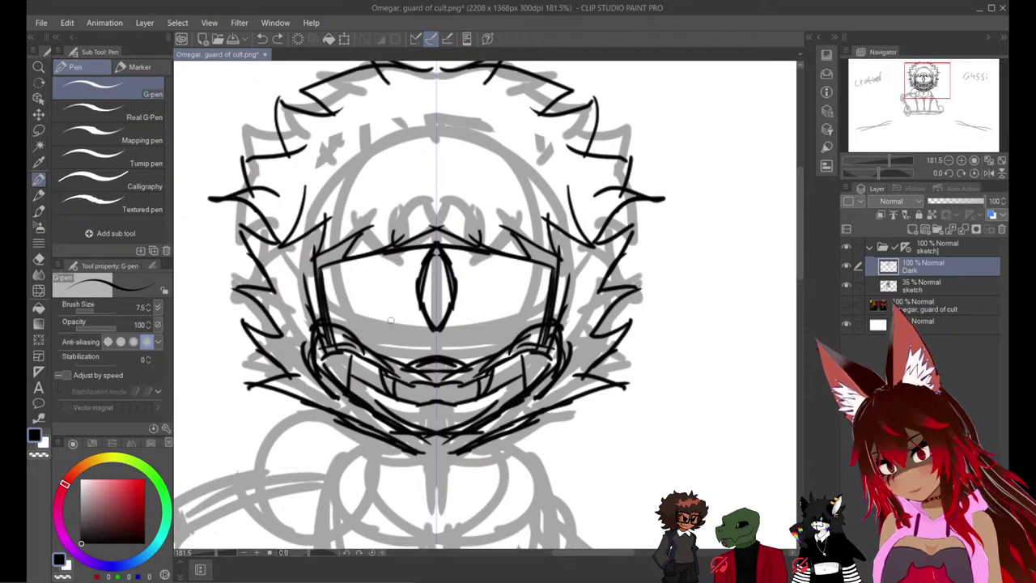
Try squared, mirrored eye outlines in both halves of the visor opening.
left_click_drag(392, 319, 425, 324)
left_click_drag(401, 325, 395, 293)
mouse_move(398, 319)
left_mouse_down()
mouse_move(383, 259)
mouse_move(400, 311)
mouse_move(397, 255)
left_mouse_up()
key("ctrl+z")
key("ctrl+z")
key("ctrl+z")
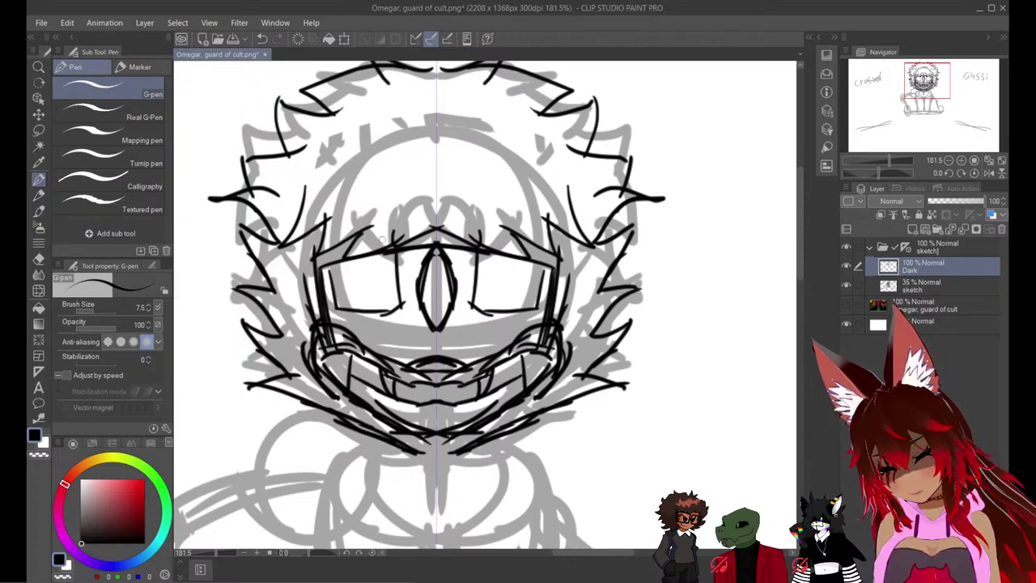
key("ctrl+z")
key("ctrl+z")
key("ctrl+z")
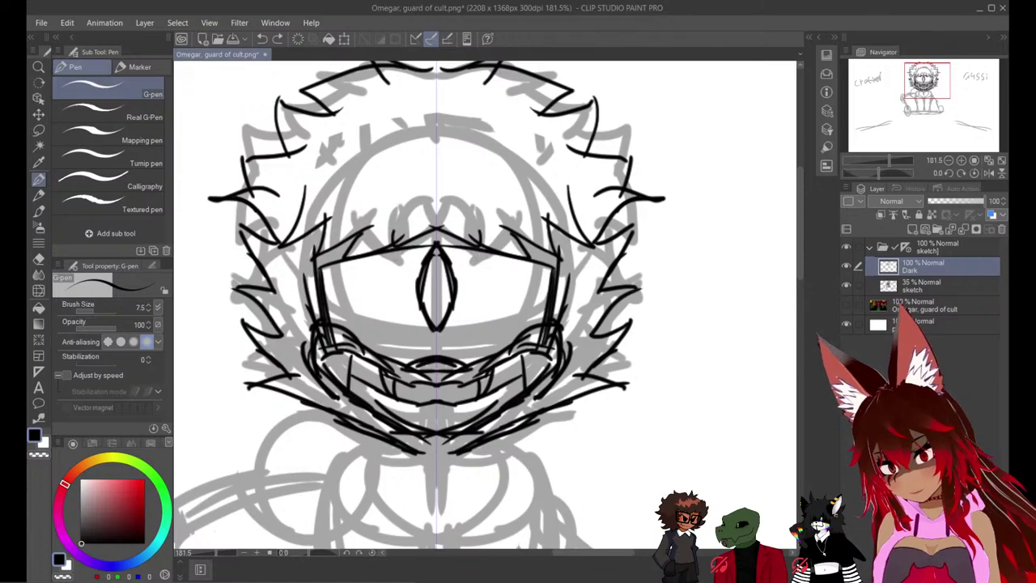
Add narrow mirrored side pieces along the outer edges of the visor.
left_click_drag(564, 257, 544, 322)
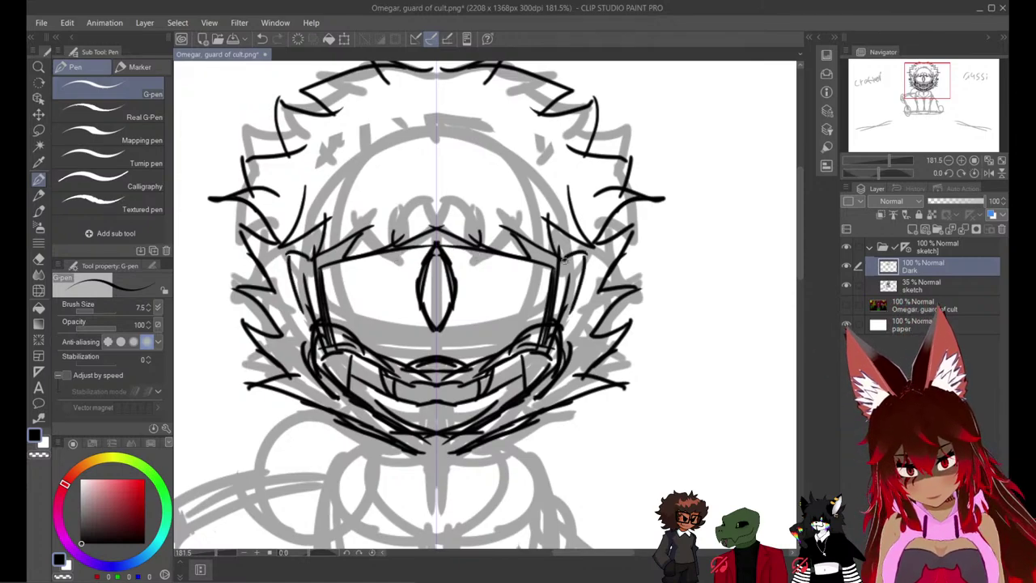
left_click_drag(564, 258, 562, 322)
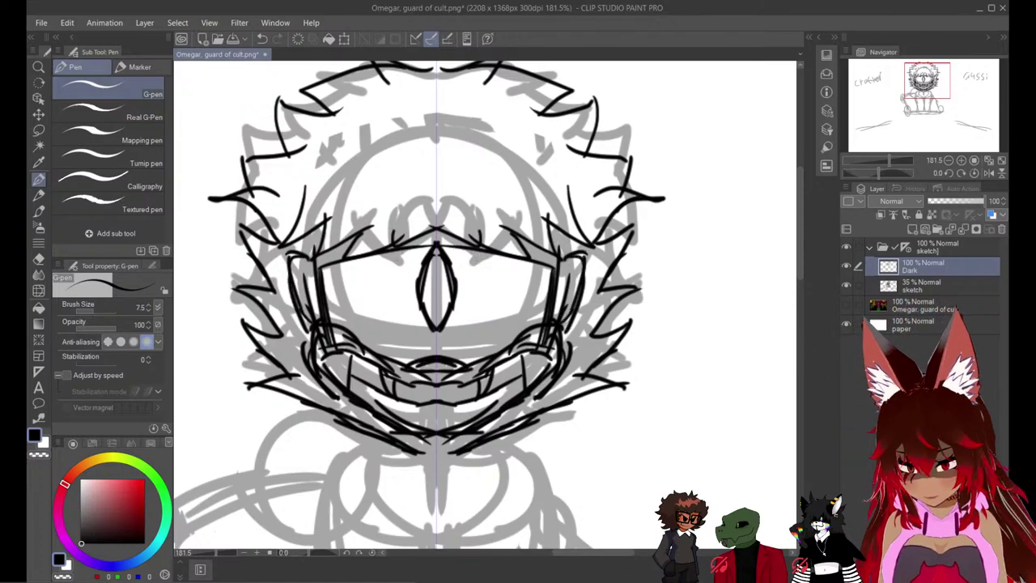
Erase the old mouth guard, then redraw the visor's curved lower rim and a small triangular nose beneath it.
key("e")
mouse_move(320, 359)
left_mouse_down()
mouse_move(344, 356)
mouse_move(381, 397)
mouse_move(399, 377)
left_mouse_up()
key("p")
mouse_move(324, 328)
left_mouse_down()
mouse_move(406, 427)
mouse_move(403, 416)
mouse_move(431, 425)
mouse_move(324, 346)
left_mouse_up()
left_click_drag(429, 343, 327, 325)
mouse_move(390, 340)
left_mouse_down()
mouse_move(423, 348)
mouse_move(437, 366)
left_mouse_up()
key("ctrl+z")
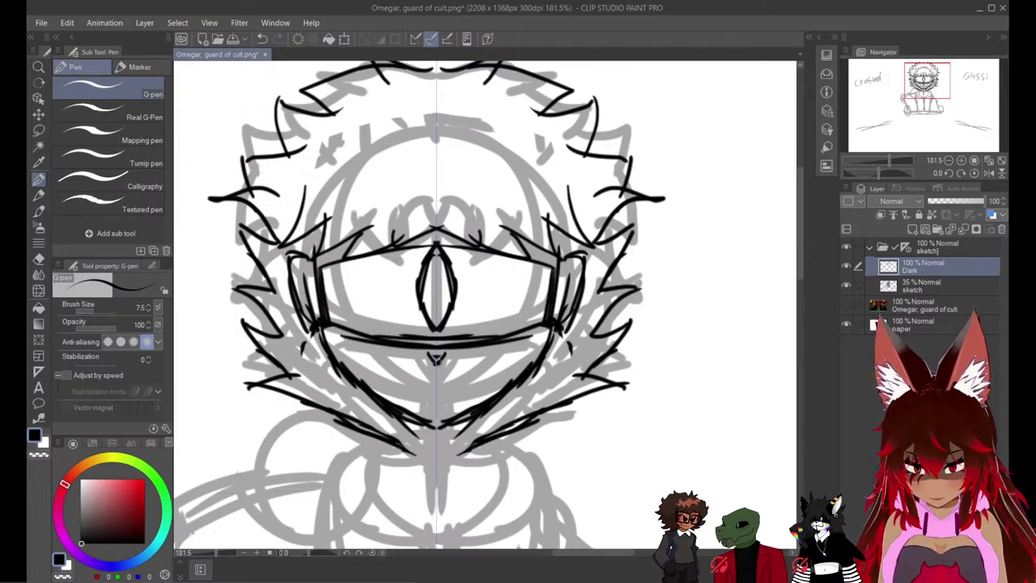
Try mirrored V-shaped mouth lines between the small nose and the chin.
mouse_move(356, 363)
left_mouse_down()
mouse_move(365, 345)
mouse_move(392, 379)
mouse_move(425, 385)
left_mouse_up()
key("ctrl+z")
key("ctrl+z")
left_click_drag(366, 370, 435, 400)
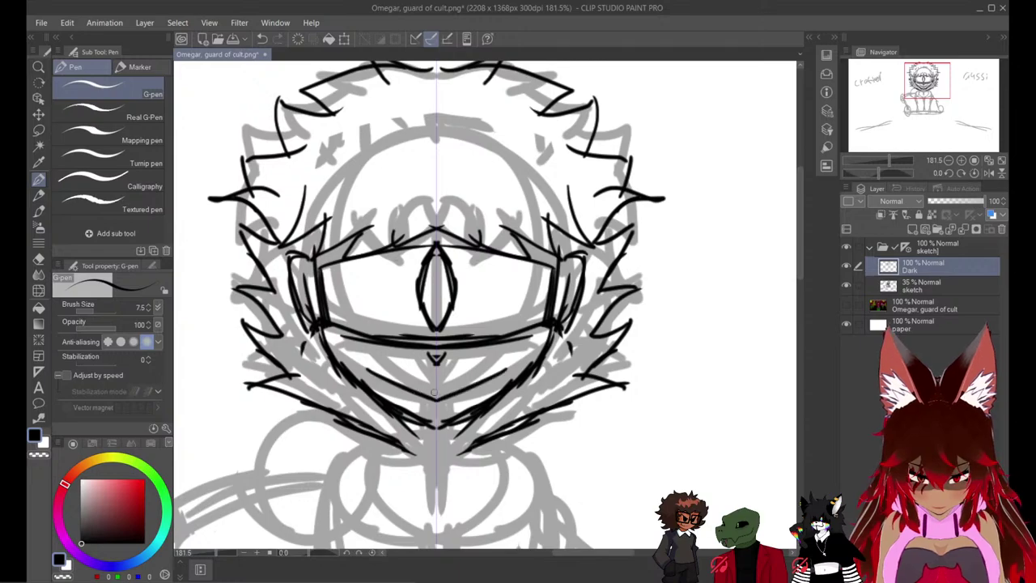
key("ctrl+z")
left_click_drag(376, 372, 434, 391)
key("ctrl+z")
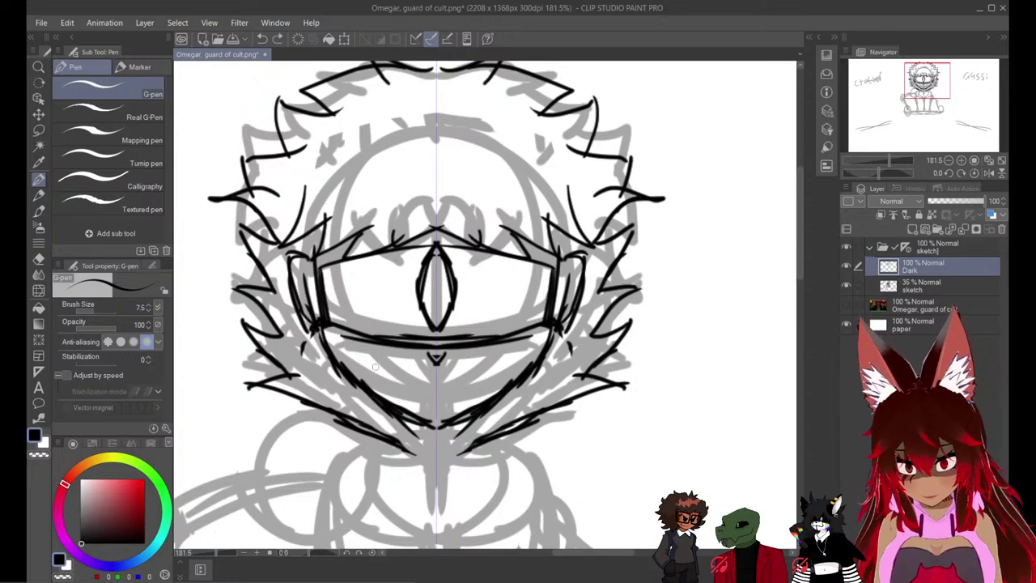
Cut off the central shape's lower end with a short base line and repair the visor's lower rim at the centre.
mouse_move(422, 324)
left_mouse_down()
mouse_move(400, 312)
mouse_move(434, 322)
mouse_move(459, 311)
left_mouse_up()
key("e")
key("p")
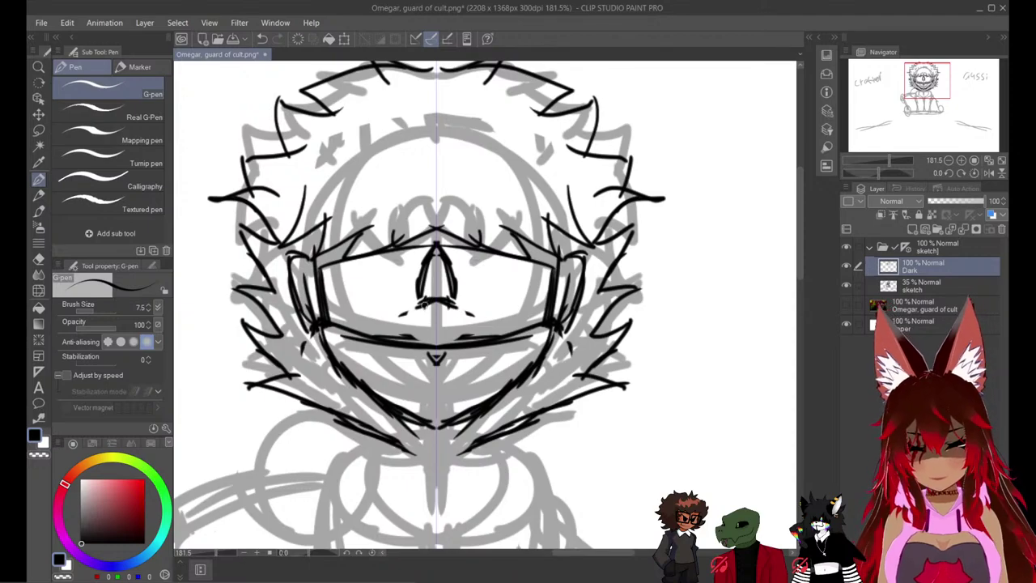
left_click_drag(410, 341, 438, 342)
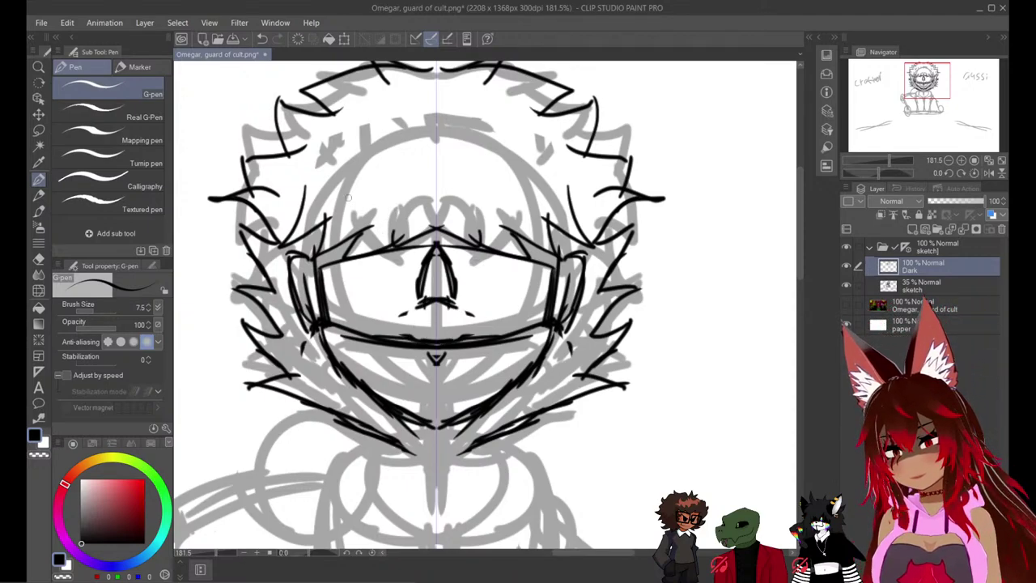
Draw straight mirrored brows slanting down towards the centre of the visor's upper edge.
left_click_drag(357, 201, 407, 231)
key("ctrl+z")
left_click_drag(347, 208, 422, 245)
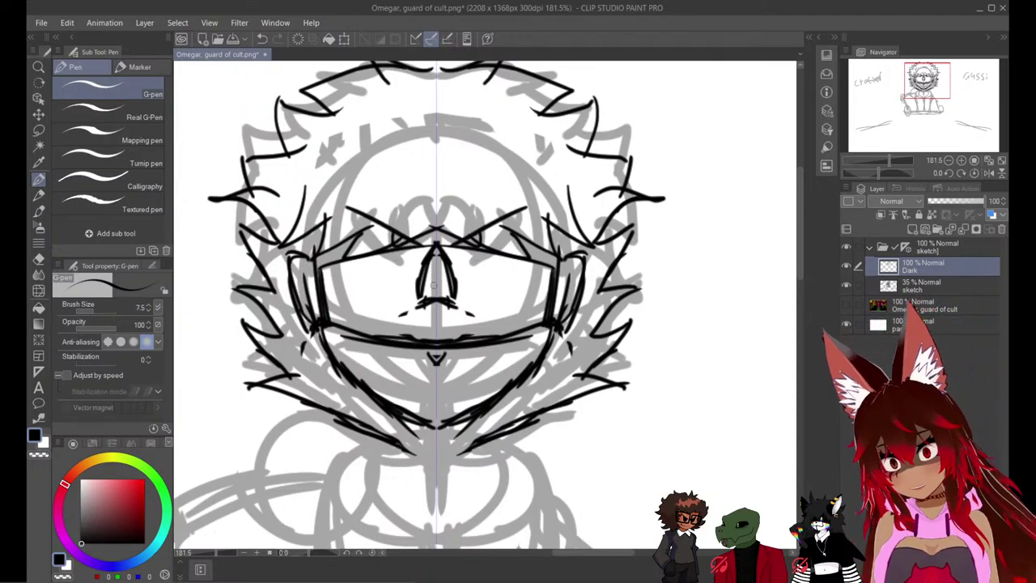
Draw a wide mirrored grin with curled corners, pointed fangs and a rounded open mouth below the nose.
left_click_drag(354, 361, 373, 357)
mouse_move(369, 359)
left_mouse_down()
mouse_move(397, 382)
mouse_move(459, 377)
left_mouse_up()
key("ctrl+z")
key("ctrl+z")
mouse_move(414, 406)
left_mouse_down()
mouse_move(459, 405)
mouse_move(362, 363)
mouse_move(423, 384)
mouse_move(419, 400)
left_mouse_up()
left_click_drag(415, 368, 424, 400)
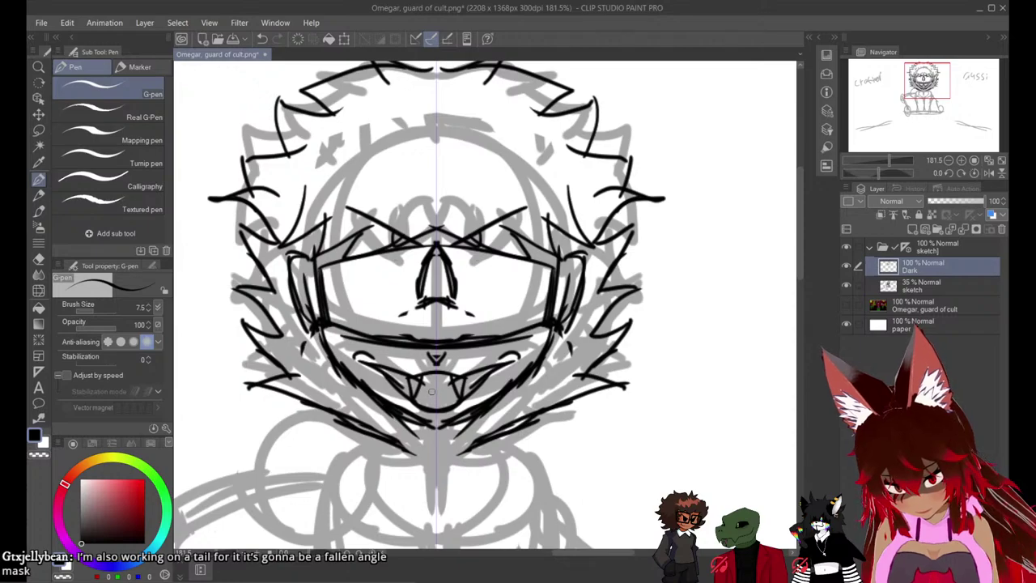
key("ctrl+z")
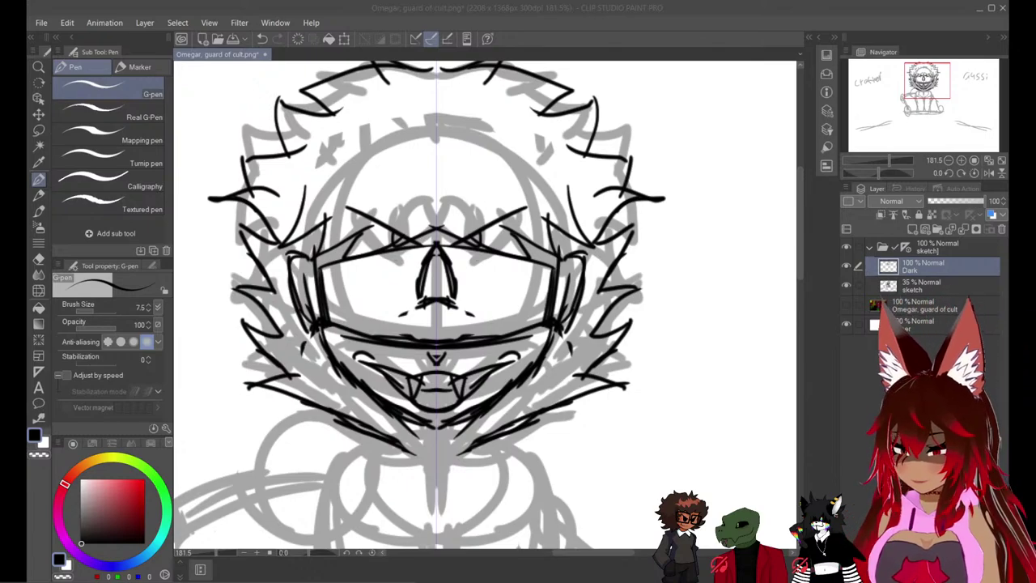
Erase the central shape inside the visor and draw two narrow, mirrored upright oval eyes.
key("e")
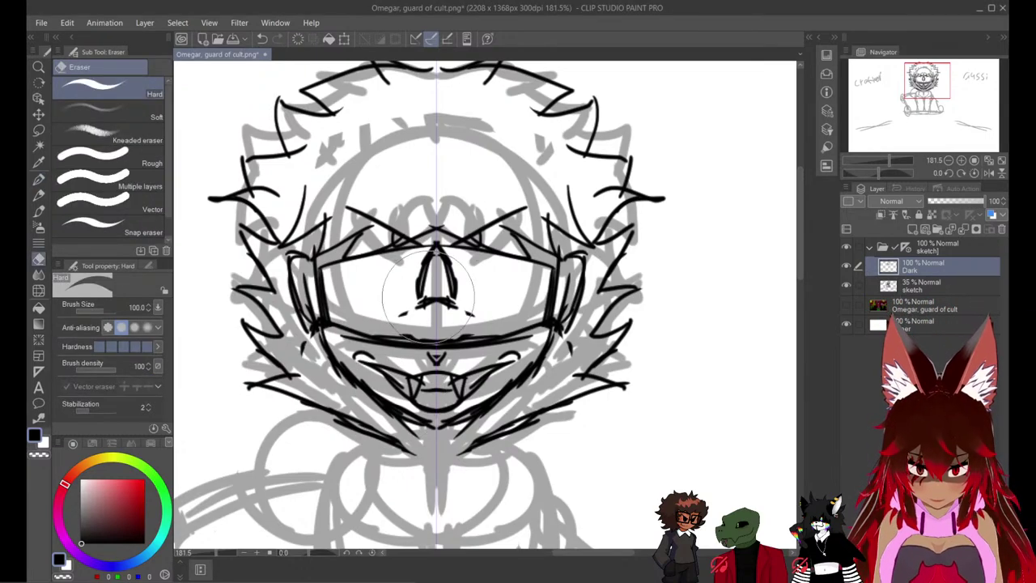
mouse_move(429, 292)
left_mouse_down()
mouse_move(437, 276)
mouse_move(429, 303)
mouse_move(445, 267)
mouse_move(478, 241)
left_mouse_up()
key("p")
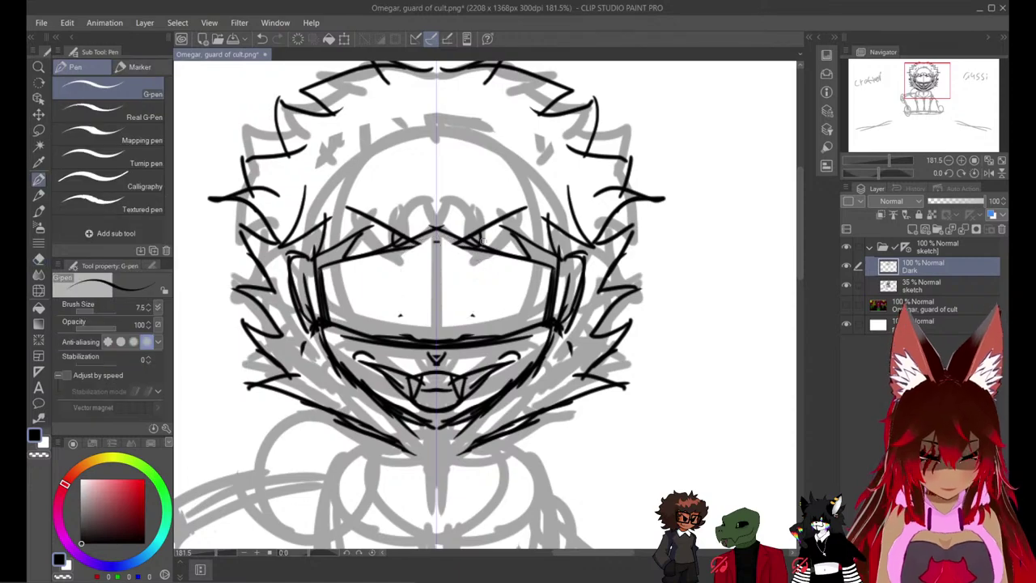
left_click_drag(403, 268, 401, 314)
left_click_drag(471, 269, 469, 314)
left_click_drag(399, 269, 400, 314)
left_click_drag(474, 269, 476, 314)
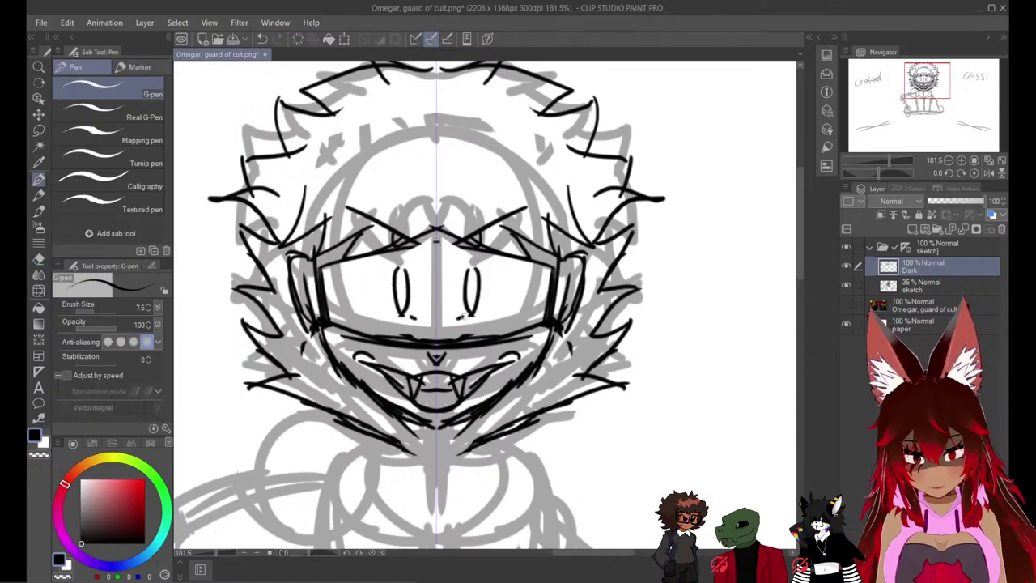
Frame both oval eyes with mirrored lower lid lines, an upper line and side strokes.
left_click_drag(361, 311, 401, 312)
mouse_move(462, 316)
left_mouse_down()
mouse_move(513, 311)
mouse_move(535, 275)
left_mouse_up()
left_click_drag(543, 199, 589, 196)
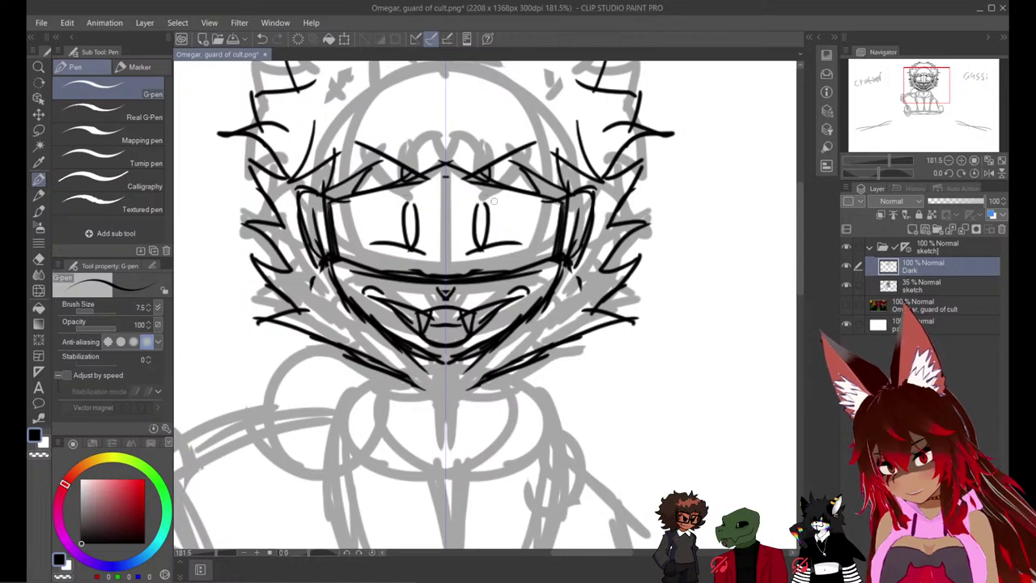
left_click_drag(451, 192, 538, 197)
mouse_move(451, 197)
left_mouse_down()
mouse_move(557, 198)
mouse_move(459, 255)
mouse_move(536, 254)
mouse_move(532, 197)
left_mouse_up()
key("ctrl+z")
mouse_move(526, 207)
left_mouse_down()
mouse_move(505, 261)
mouse_move(466, 251)
mouse_move(518, 248)
left_mouse_up()
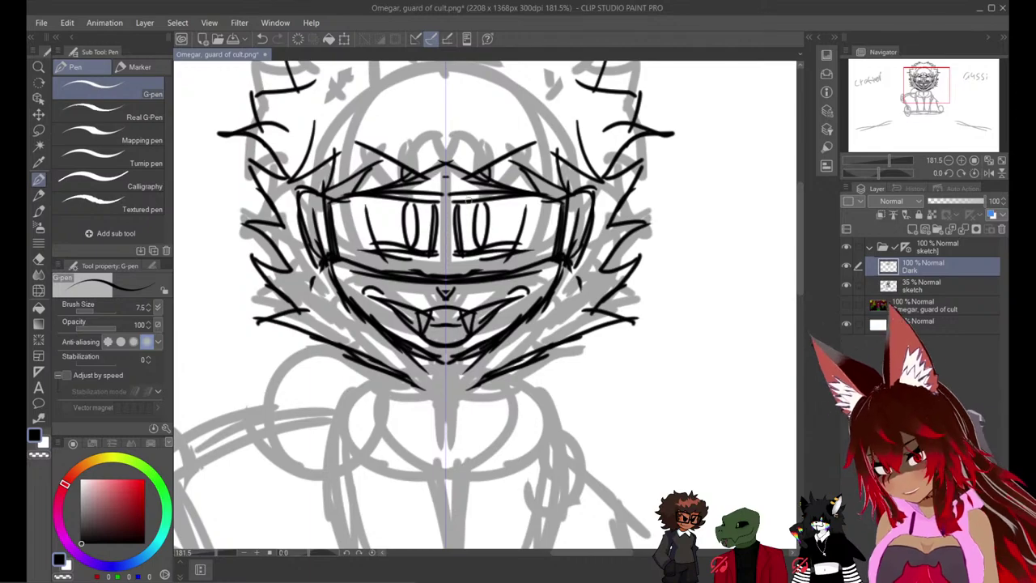
Add mirrored slanted lid strokes across the upper part of both framed eyes.
scroll(453, 244, "down", 4)
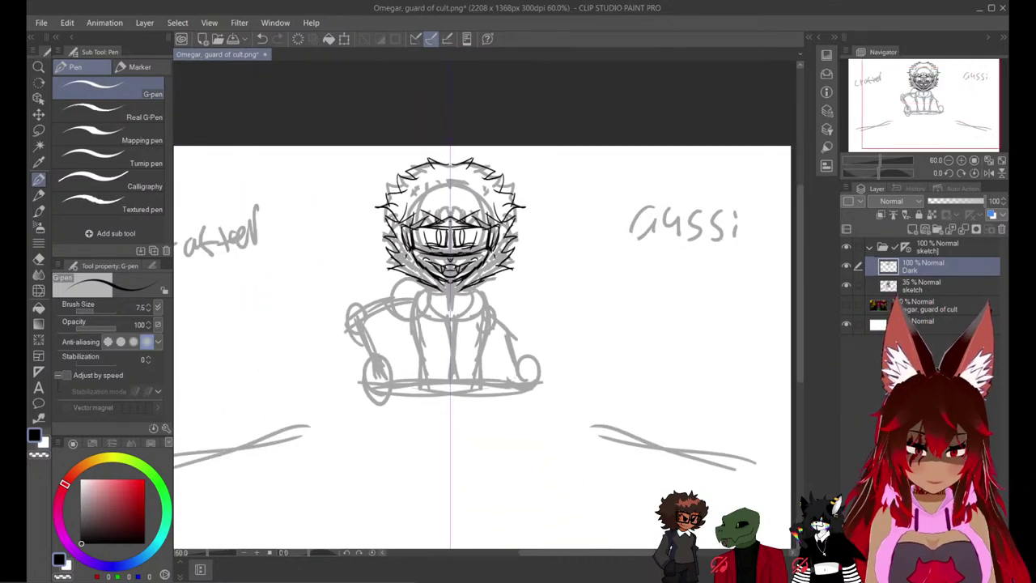
left_click_drag(409, 223, 444, 239)
key("ctrl+z")
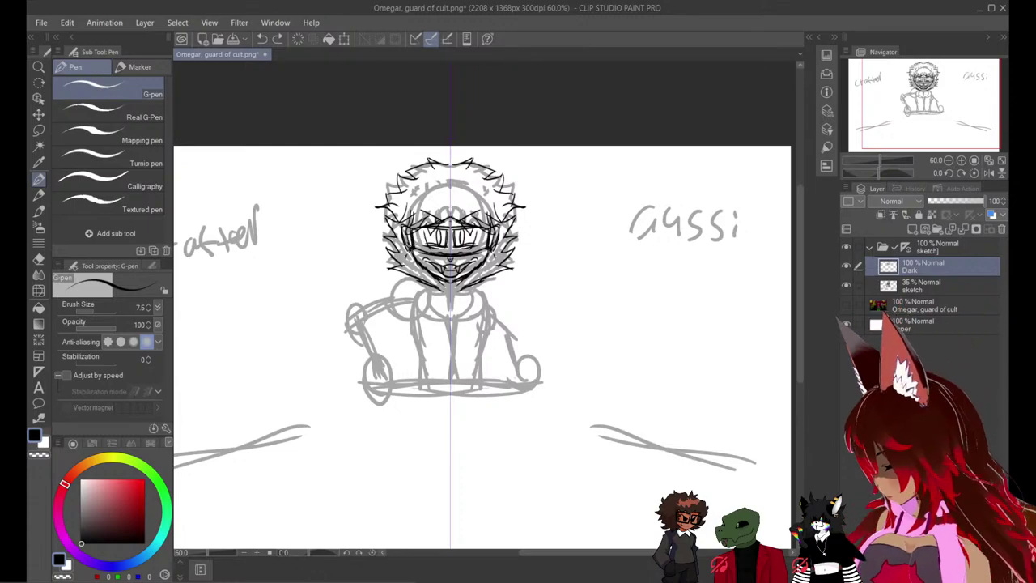
Replace the mirrored neck stroke with a one-sided outline of the left shoulder, bent arm and hand over the grey sketch.
left_click_drag(439, 285, 400, 295)
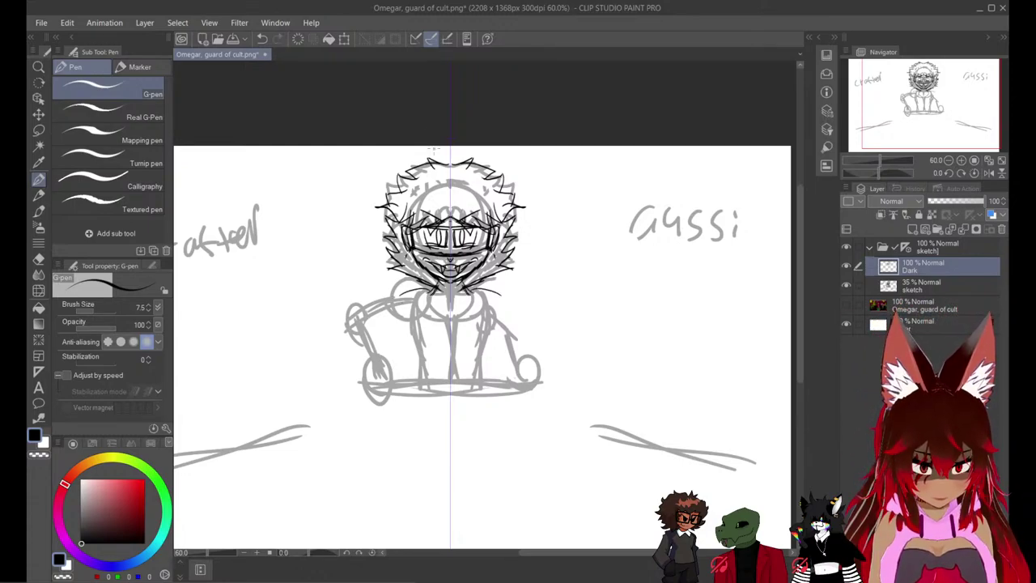
key("ctrl+z")
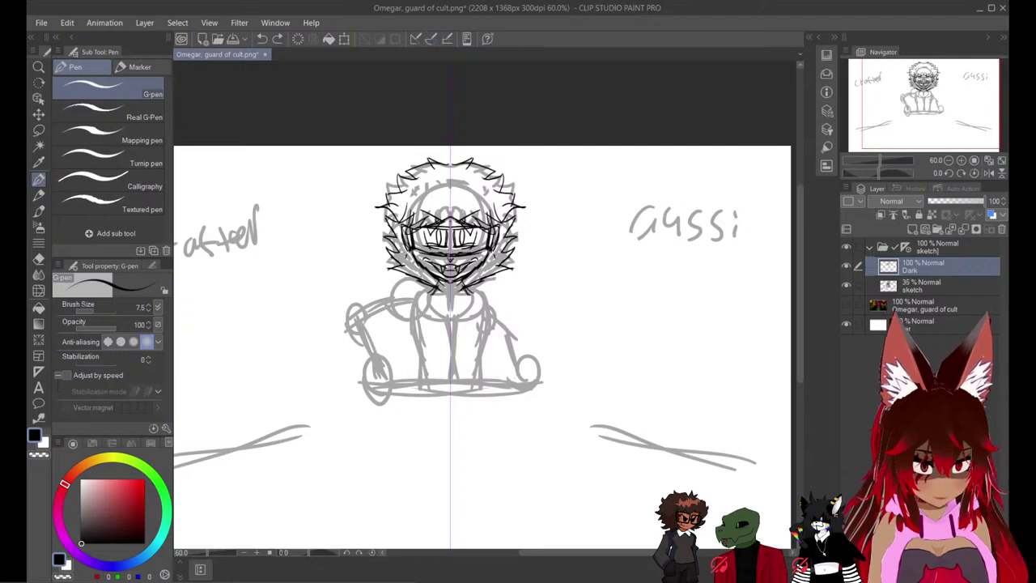
left_click_drag(437, 282, 420, 288)
mouse_move(426, 280)
left_mouse_down()
mouse_move(402, 286)
mouse_move(380, 312)
mouse_move(342, 317)
mouse_move(356, 393)
left_mouse_up()
mouse_move(378, 320)
left_mouse_down()
mouse_move(404, 393)
mouse_move(377, 400)
mouse_move(413, 382)
left_mouse_up()
key("ctrl+z")
key("ctrl+z")
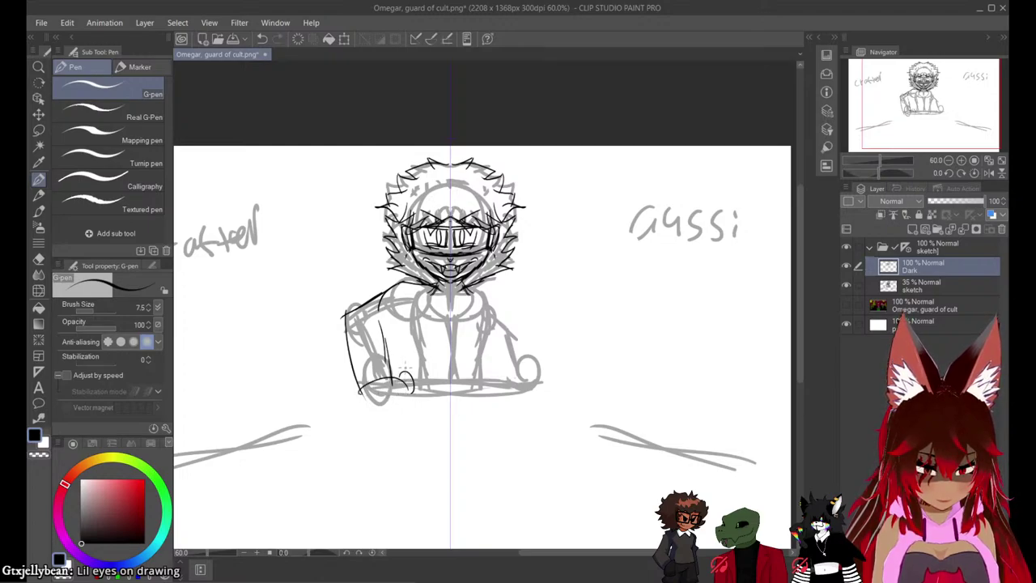
Outline the inner side of the bent left arm and both sides of the torso over the grey sketch.
mouse_move(383, 337)
left_mouse_down()
mouse_move(392, 379)
mouse_move(391, 366)
left_mouse_up()
left_click_drag(380, 338, 420, 322)
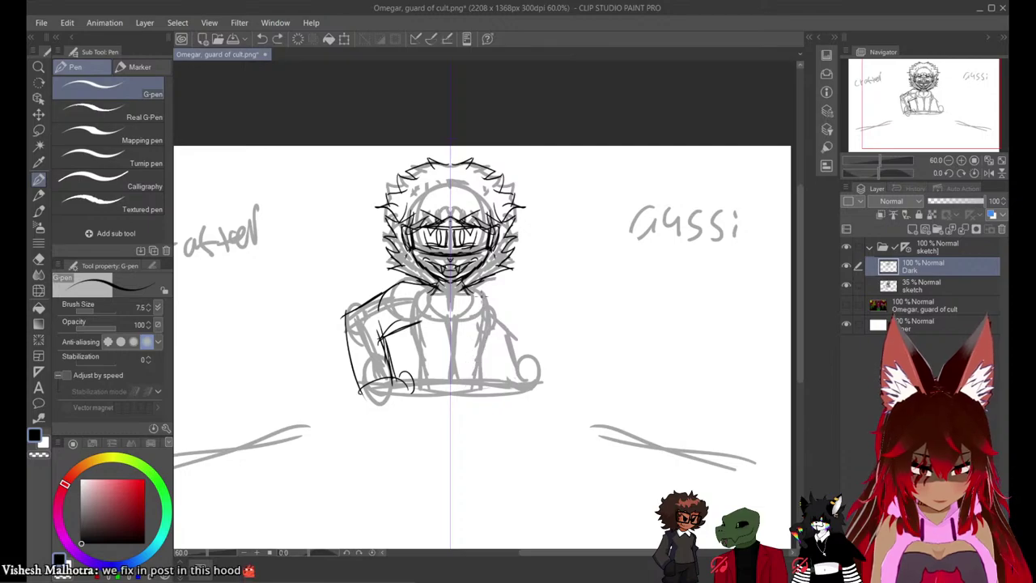
mouse_move(486, 296)
left_mouse_down()
mouse_move(469, 340)
mouse_move(473, 395)
left_mouse_up()
left_click_drag(420, 330, 416, 378)
left_click_drag(414, 333, 416, 381)
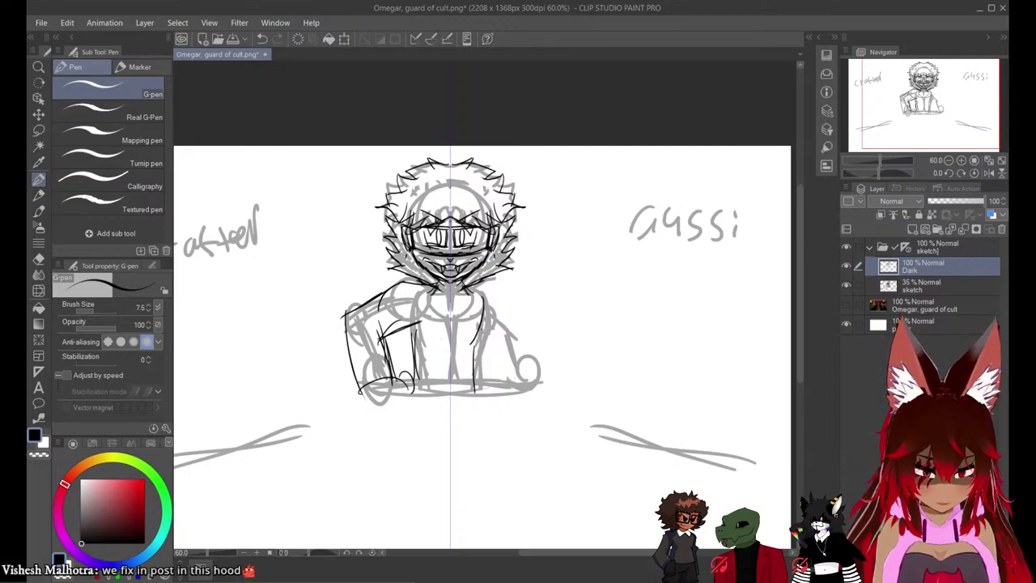
Outline the opposite shoulder, arm and rounded hand on the torso's right side, reinforcing the outer sleeve edge with repeated strokes.
mouse_move(487, 295)
left_mouse_down()
mouse_move(517, 326)
mouse_move(545, 383)
mouse_move(502, 390)
left_mouse_up()
left_click_drag(523, 348, 541, 378)
mouse_move(492, 327)
left_mouse_down()
mouse_move(480, 346)
mouse_move(512, 367)
left_mouse_up()
mouse_move(479, 320)
left_mouse_down()
mouse_move(510, 352)
mouse_move(514, 380)
left_mouse_up()
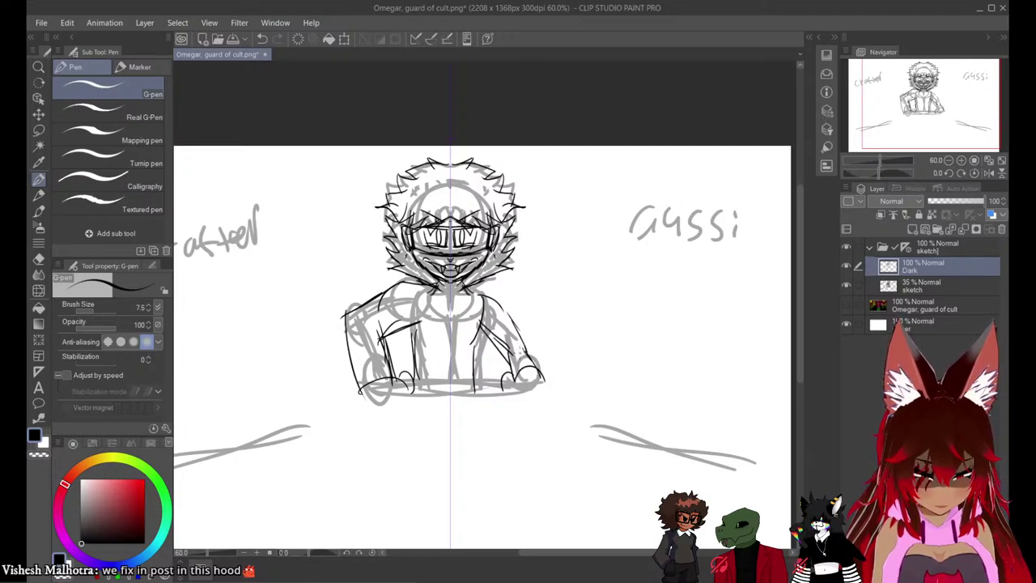
left_click_drag(518, 335, 529, 342)
left_click_drag(521, 340, 544, 373)
left_click_drag(521, 331, 530, 348)
left_click_drag(485, 298, 523, 335)
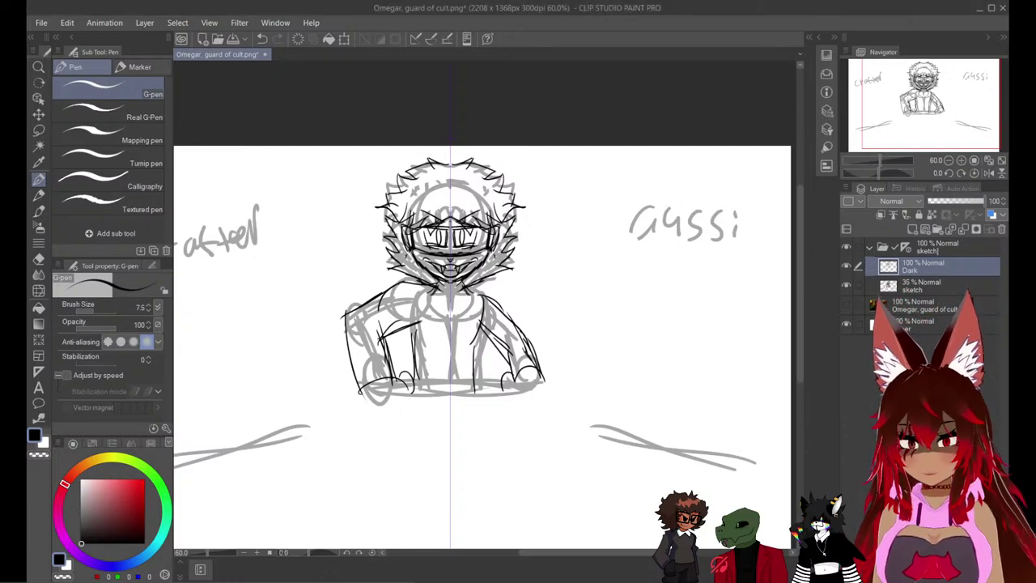
Draw a pointed V-shaped collar just beneath the figure's chin.
scroll(441, 263, "up", 5)
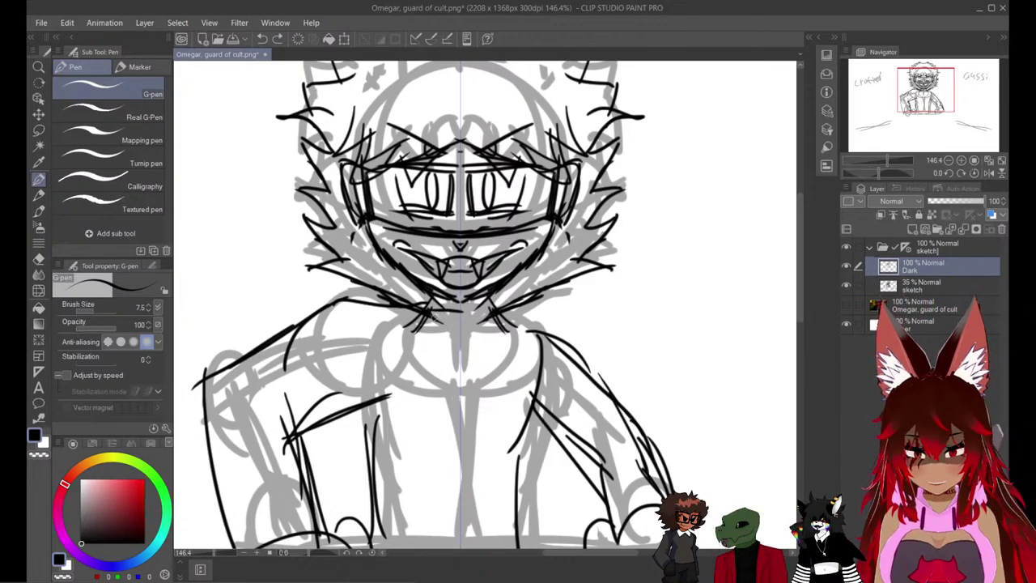
mouse_move(431, 308)
left_mouse_down()
mouse_move(462, 327)
mouse_move(456, 351)
mouse_move(474, 320)
mouse_move(458, 350)
mouse_move(495, 333)
mouse_move(431, 327)
mouse_move(496, 333)
left_mouse_up()
Draw a double-lined waistband across the torso's lower edge with a short divider on the centre line.
scroll(486, 323, "down", 3)
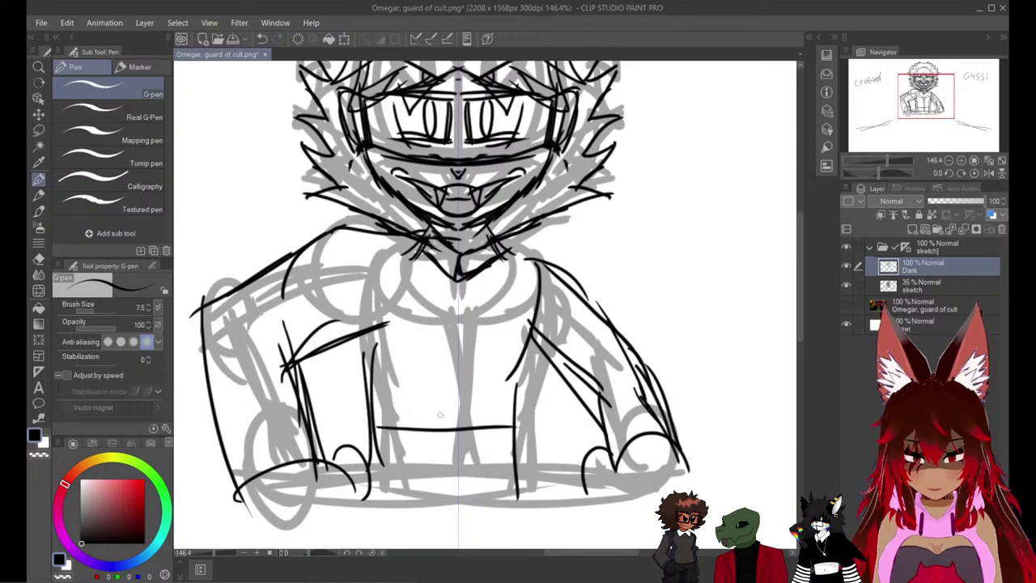
mouse_move(374, 440)
left_mouse_down()
mouse_move(411, 455)
mouse_move(504, 468)
mouse_move(511, 459)
mouse_move(442, 479)
mouse_move(357, 476)
left_mouse_up()
left_click_drag(451, 454, 441, 484)
mouse_move(439, 475)
left_mouse_down()
mouse_move(497, 483)
mouse_move(516, 470)
left_mouse_up()
key("ctrl+z")
key("ctrl+z")
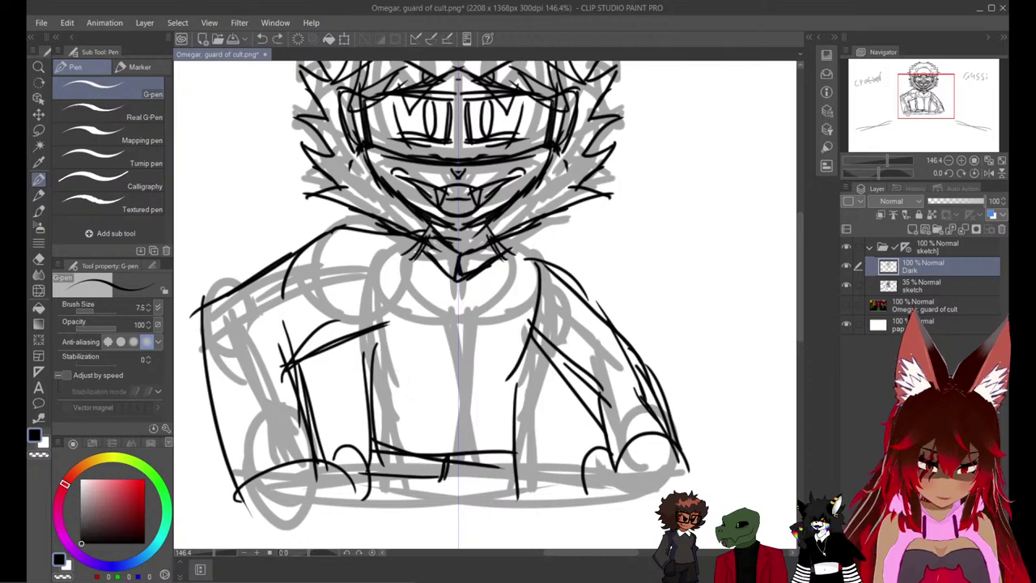
key("ctrl+z")
key("ctrl+z")
key("ctrl+z")
mouse_move(458, 463)
left_mouse_down()
mouse_move(456, 480)
mouse_move(369, 468)
mouse_move(515, 468)
left_mouse_up()
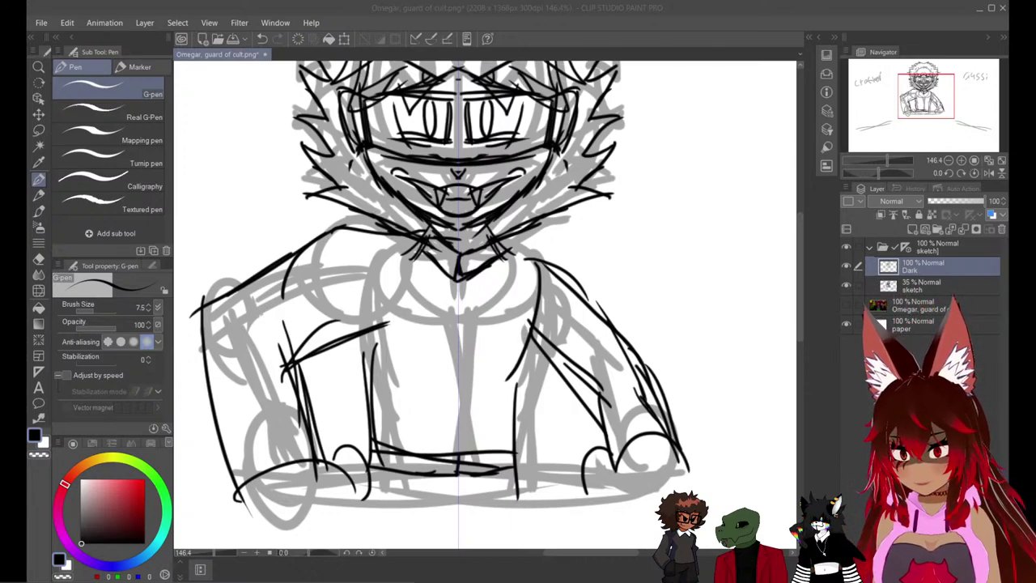
Delete the "Dark" and "sketch" layers from the sketch folder.
scroll(404, 435, "down", 5)
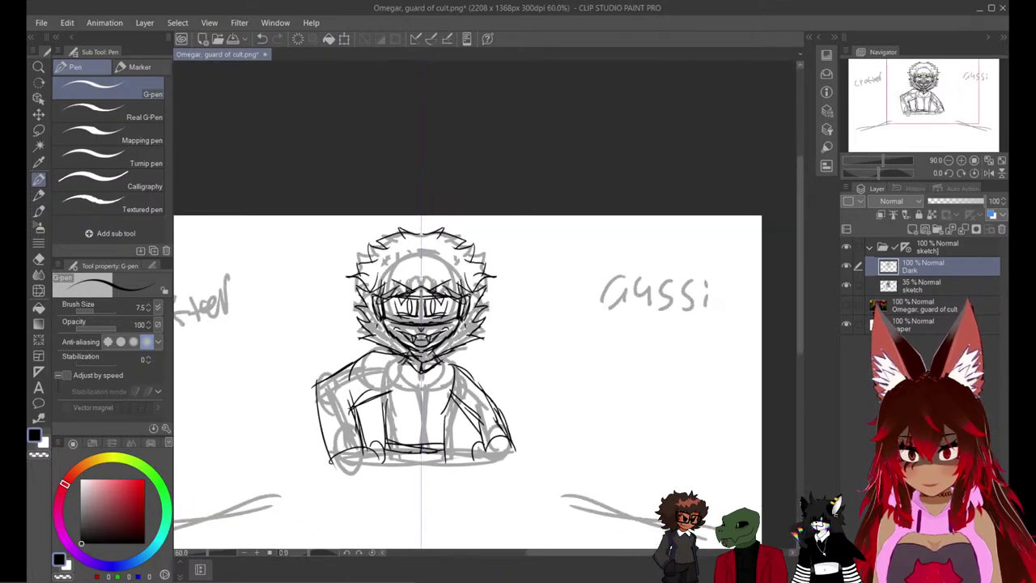
left_click_drag(462, 435, 496, 387)
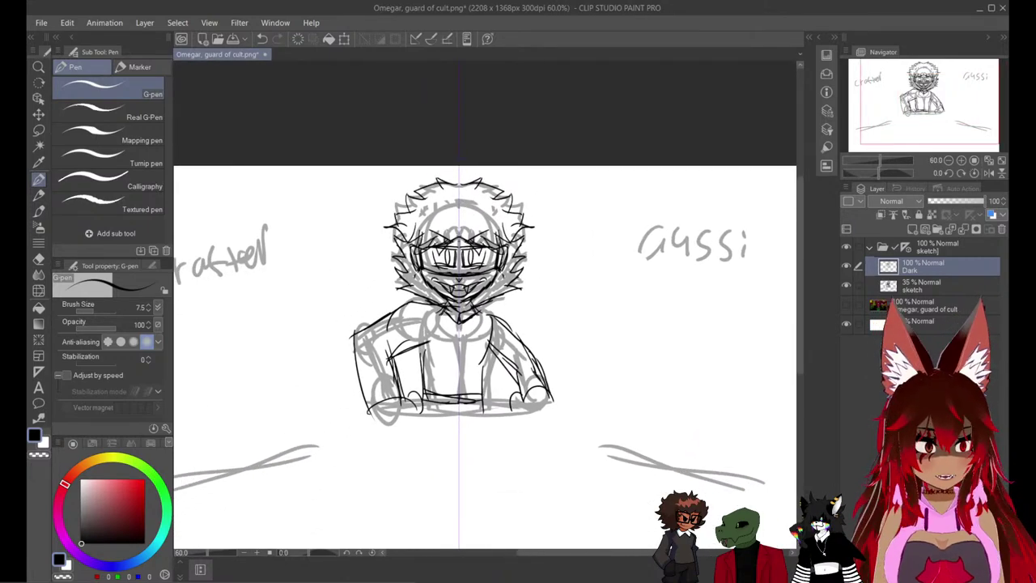
key("Delete")
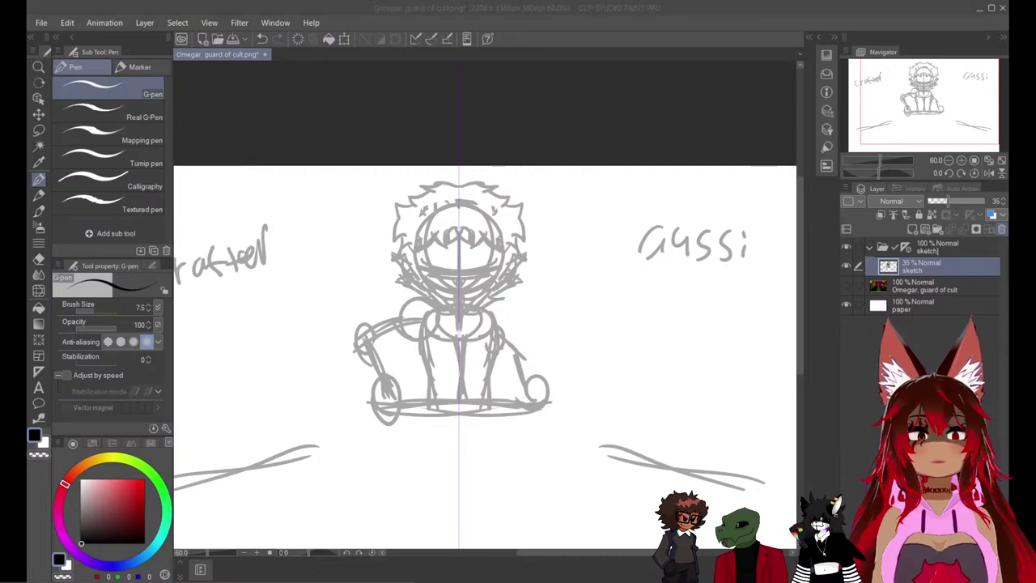
key("Delete")
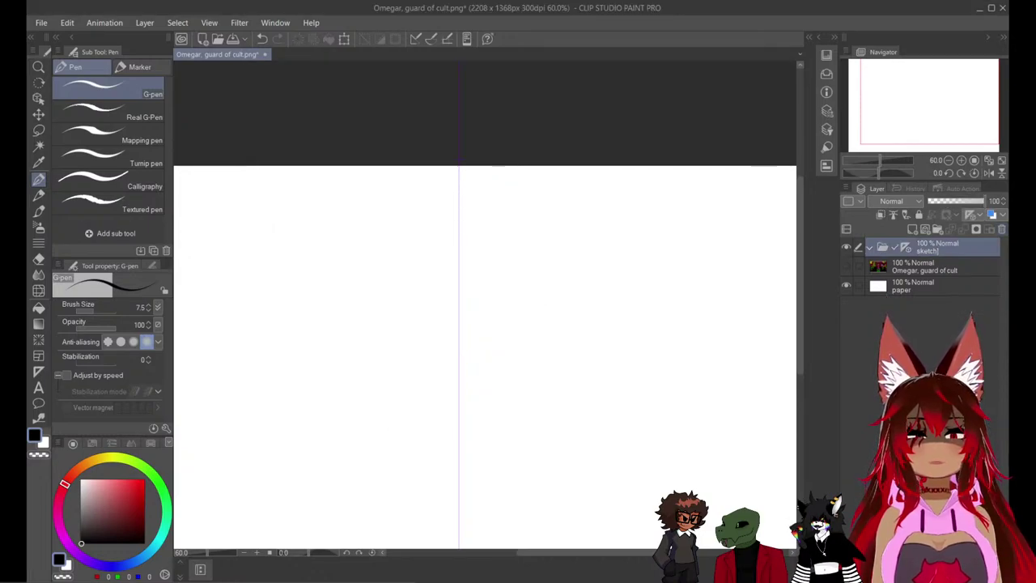